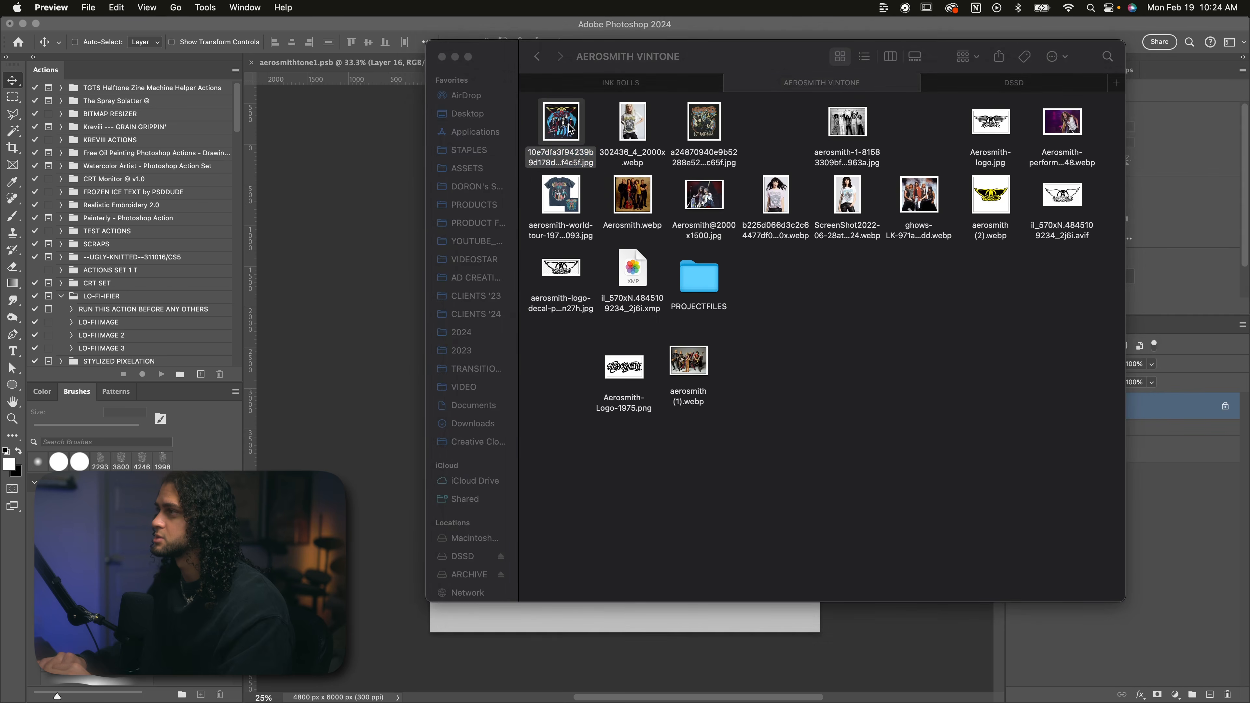
# View the a24870940e9b52288e52...c65f.jpg reference in the AEROSMITH VINTONE folder, and return to the VINTONE.psb document in Photoshop.
pyautogui.doubleClick(704, 123)
pyautogui.moveTo(213, 40); pyautogui.dragTo(633, 80)
pyautogui.moveTo(252, 53); pyautogui.dragTo(251, 63)
pyautogui.press('super+q')
pyautogui.click(395, 284)
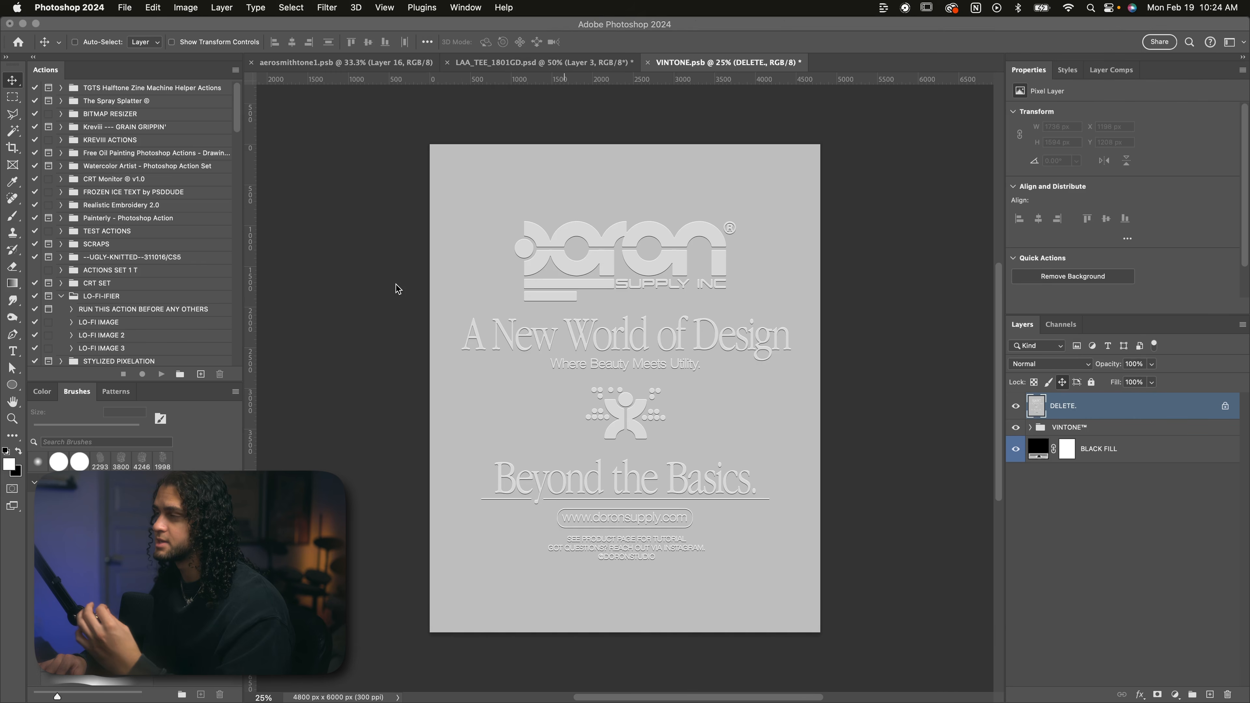
pyautogui.scroll(-2, 666, 380)
pyautogui.scroll(2, 666, 380)
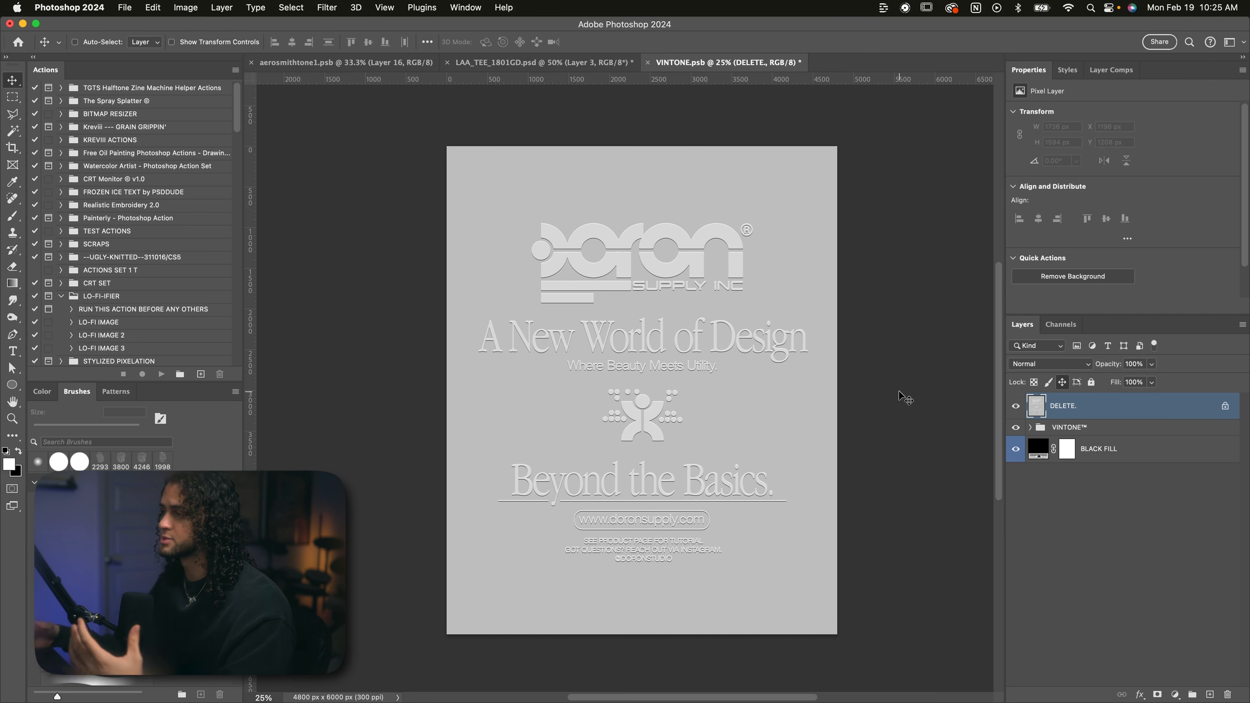
# Hide the DELETE. layer, expand the VINTONE group down to its artwork subgroups, and select the COMPOSITE group.
pyautogui.click(1015, 406)
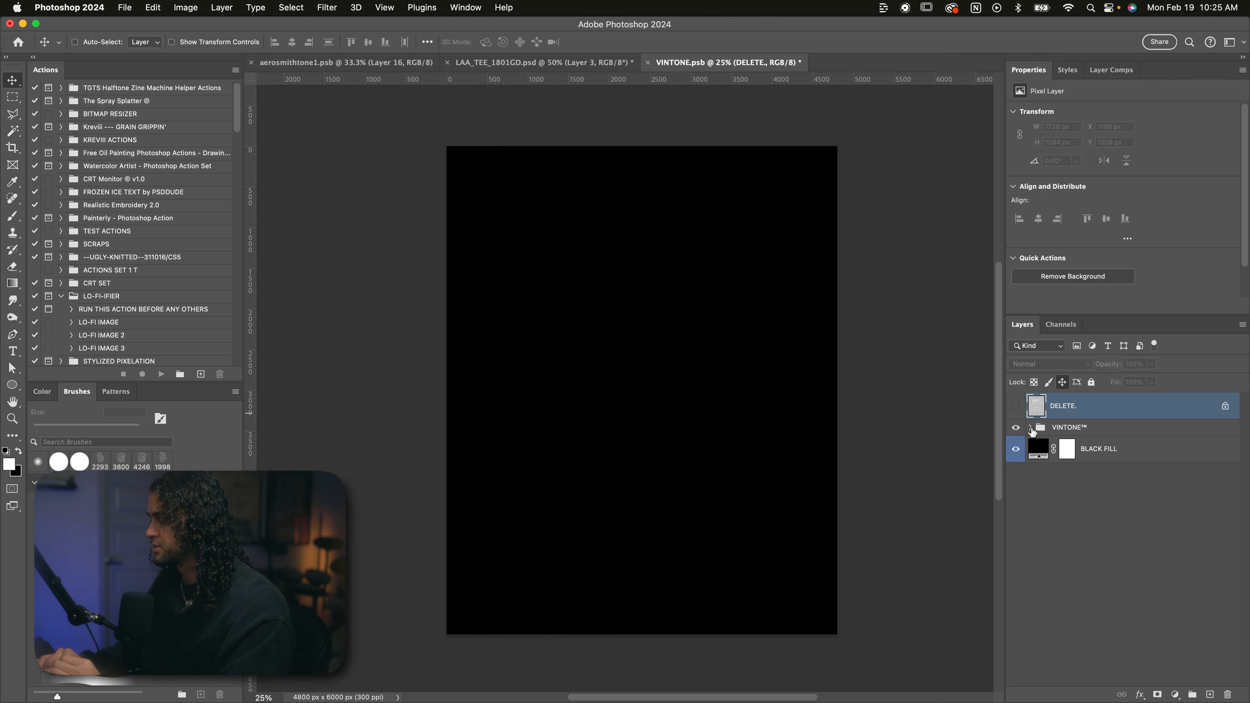
pyautogui.click(1030, 426)
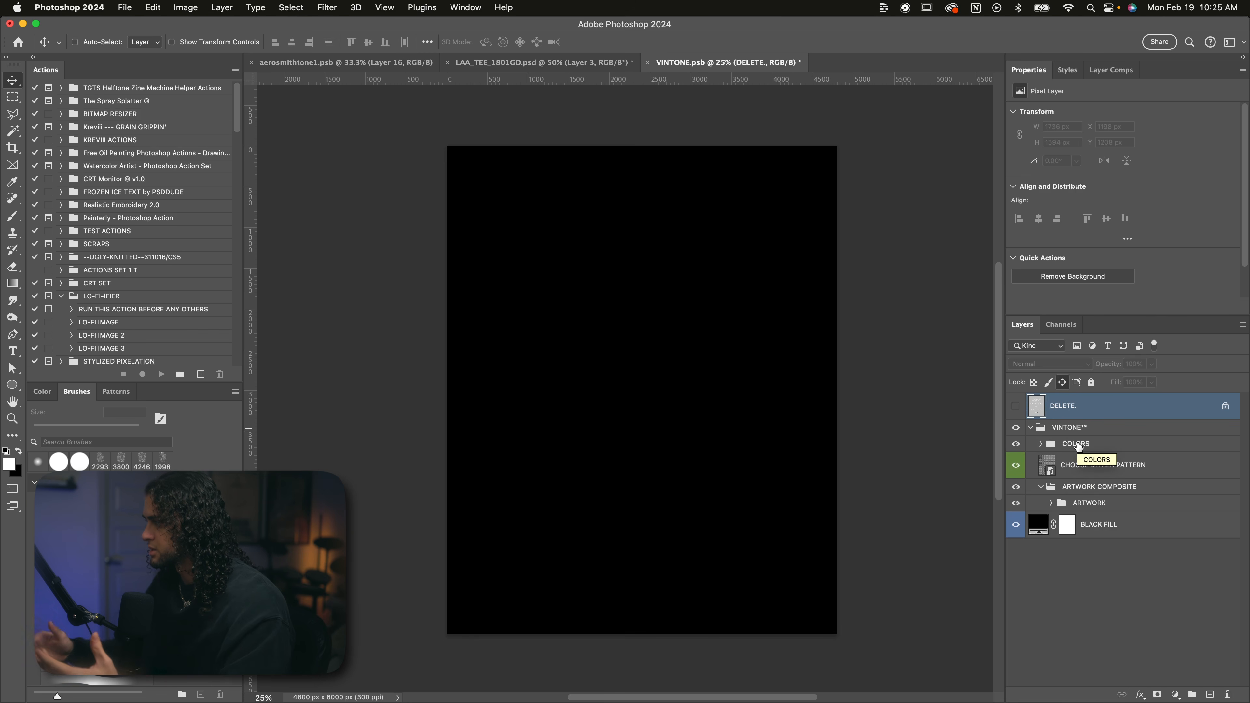
pyautogui.click(1050, 503)
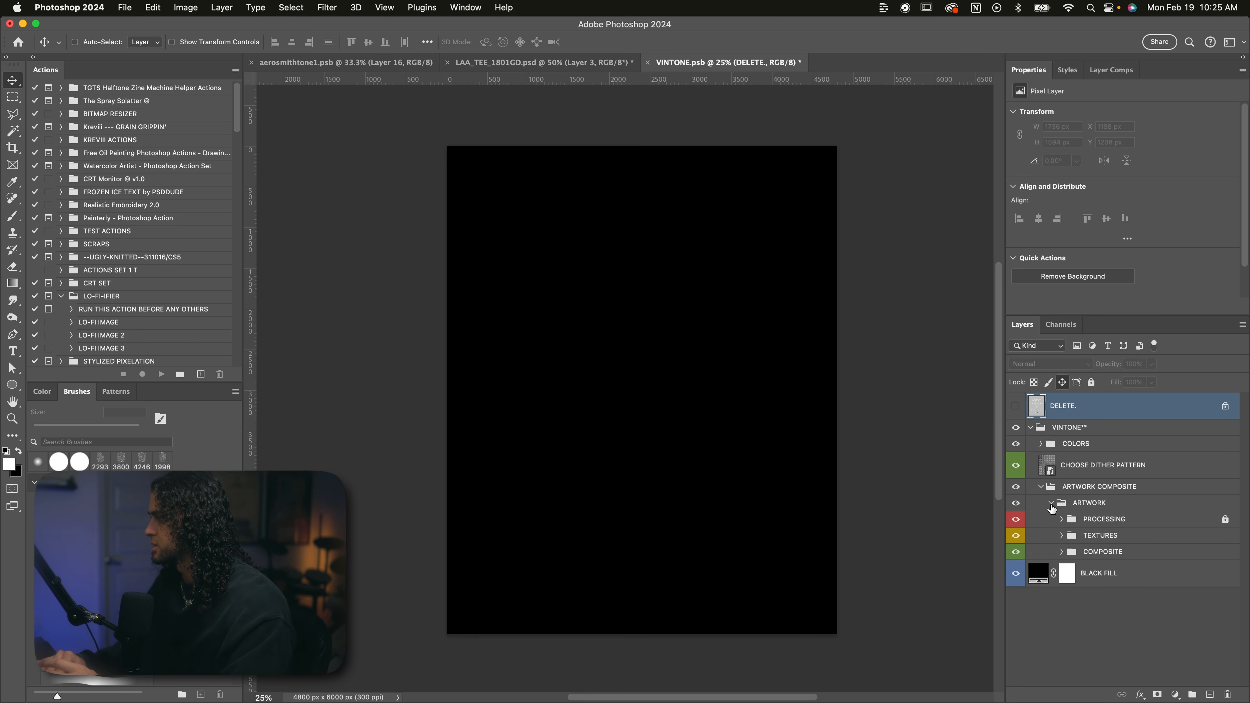
pyautogui.click(1061, 552)
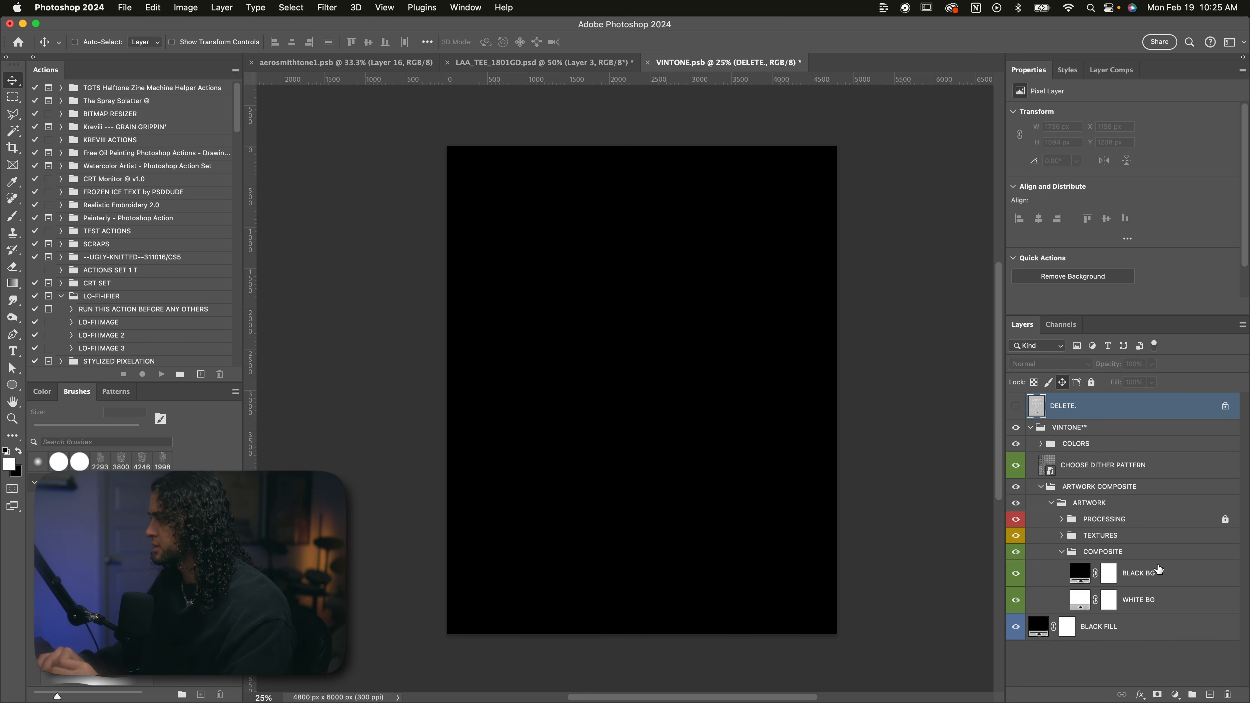
pyautogui.click(1101, 553)
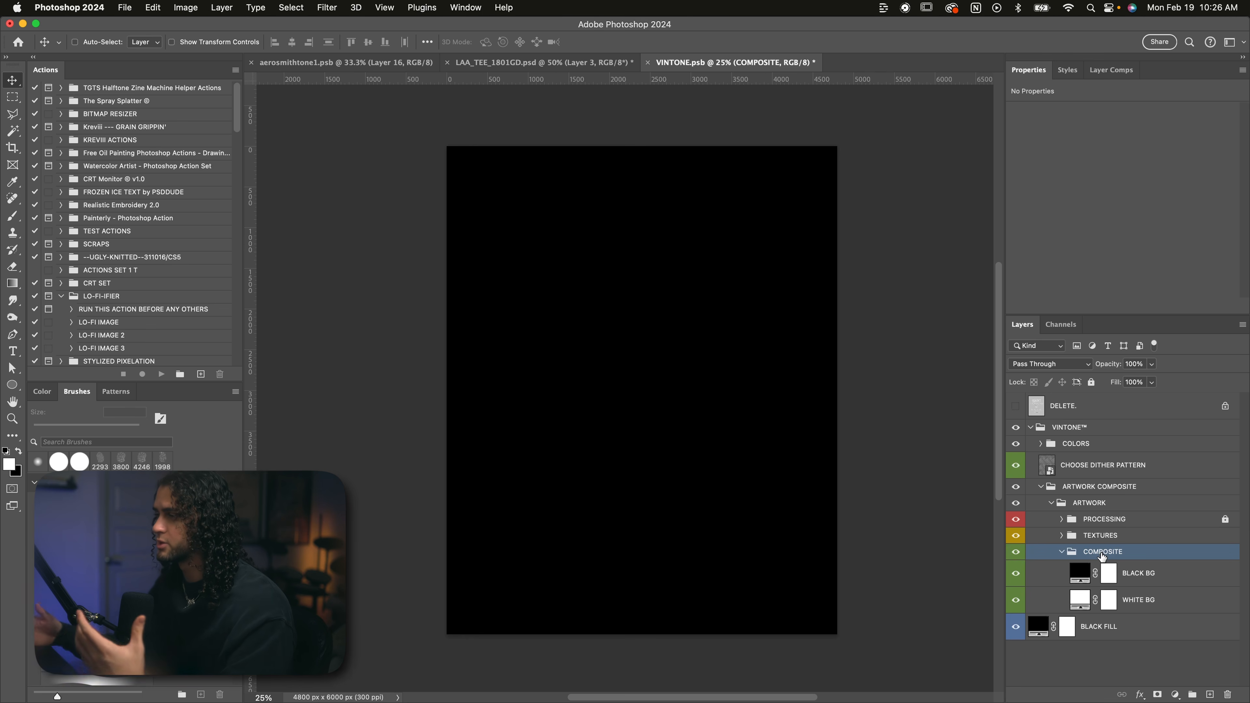
# Place aerosmith (1).webp above the COMPOSITE group at about 5224 × 3918 px, and try darkening its midtones with Levels.
pyautogui.press('super+Tab')
pyautogui.moveTo(789, 354); pyautogui.dragTo(435, 360)
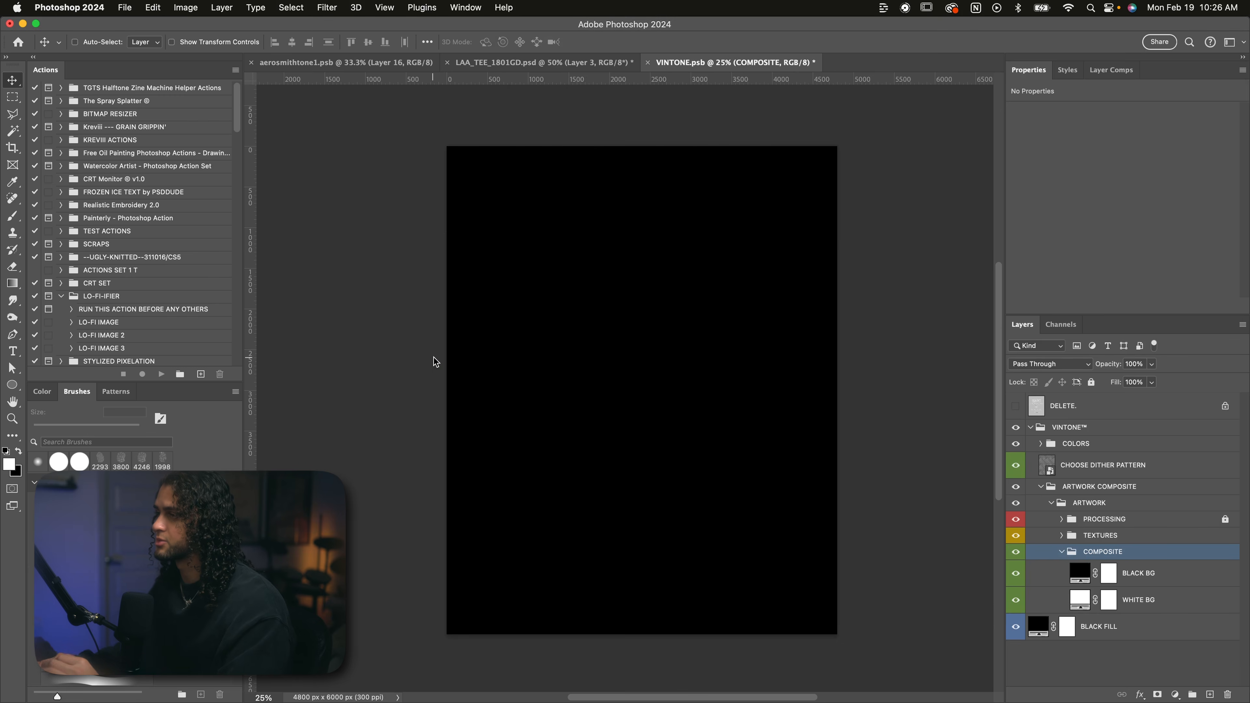
pyautogui.moveTo(836, 389); pyautogui.dragTo(855, 388)
pyautogui.press('Return')
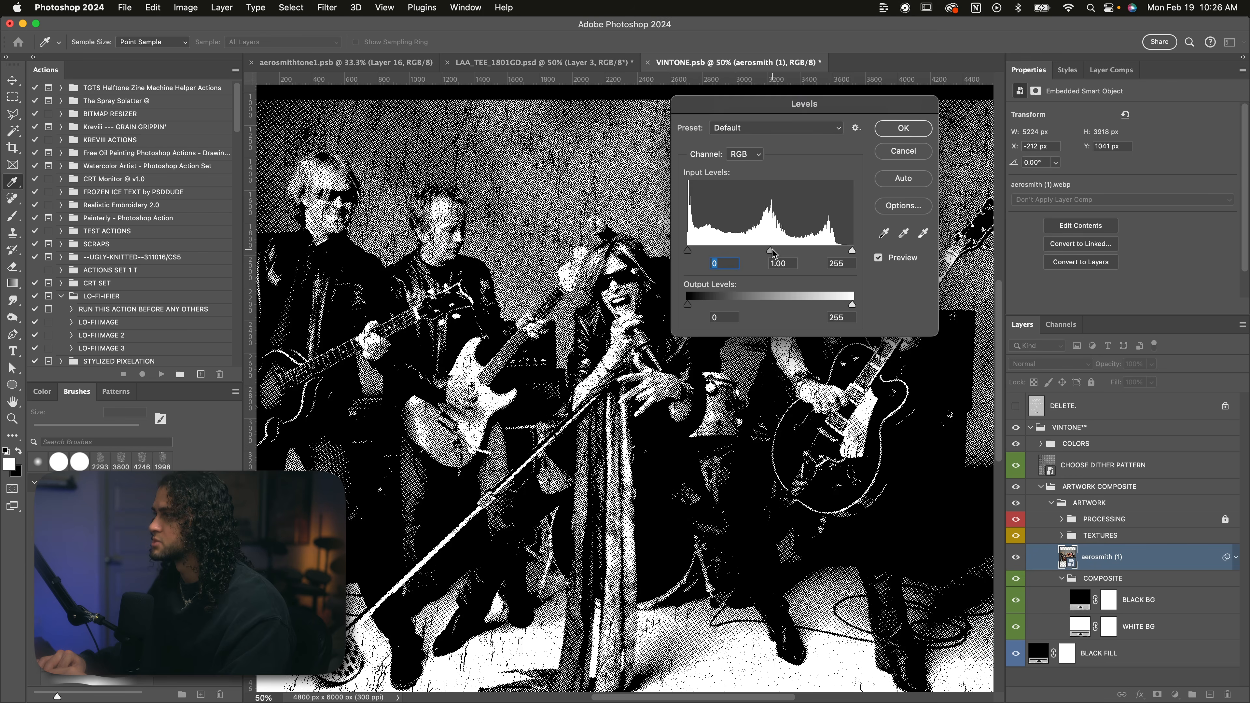
pyautogui.moveTo(769, 250); pyautogui.dragTo(797, 252)
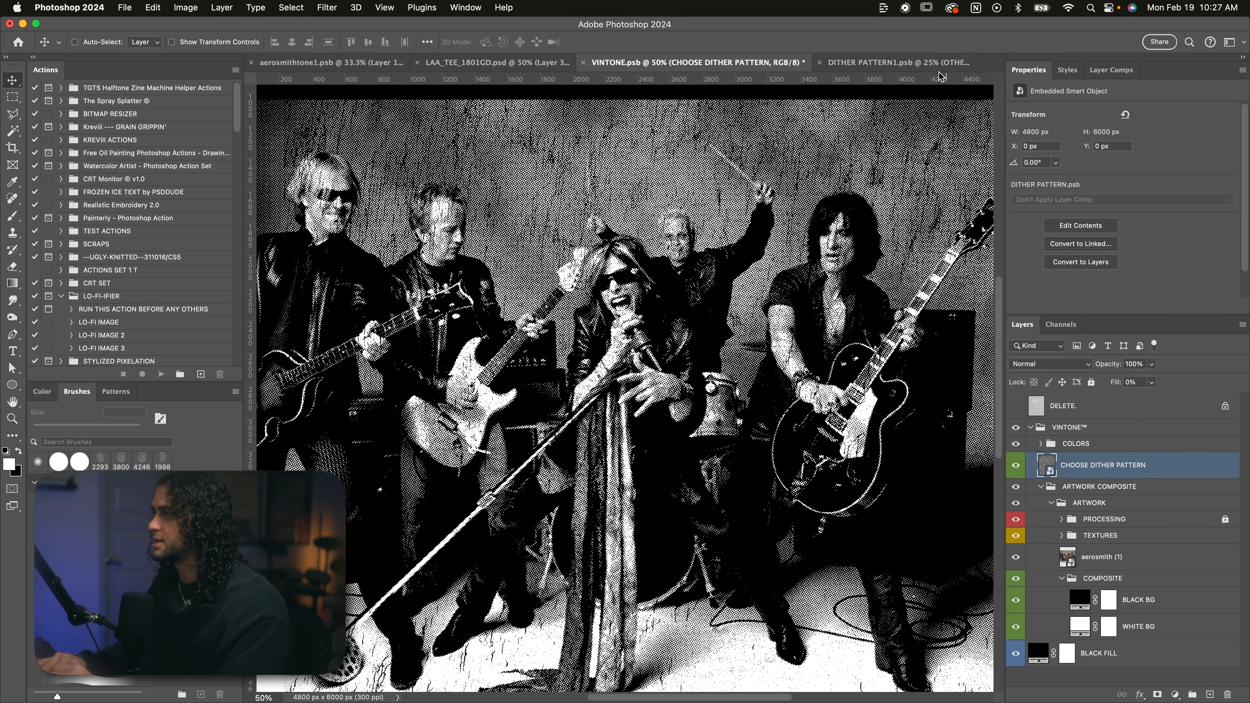
# Show the STOCHASTIC (GRAIN) group in DITHER PATTERN1.psb and apply the pattern to the VINTONE artwork.
pyautogui.click(925, 66)
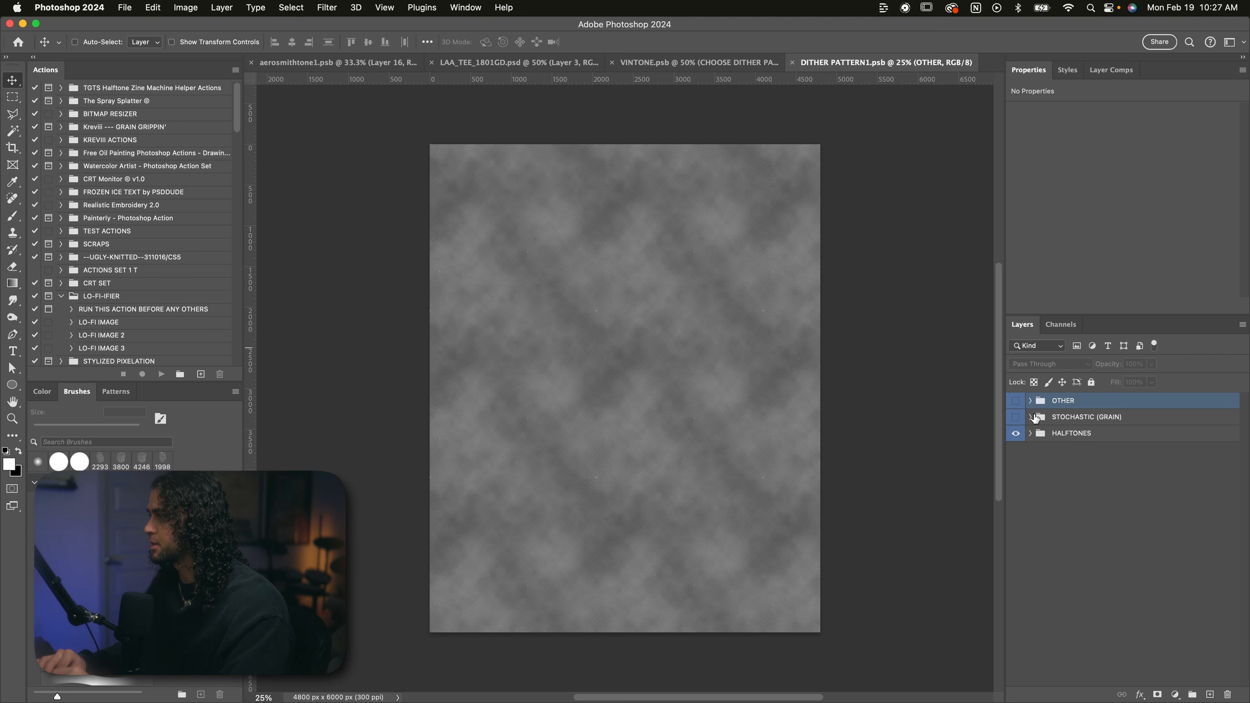
pyautogui.click(1015, 417)
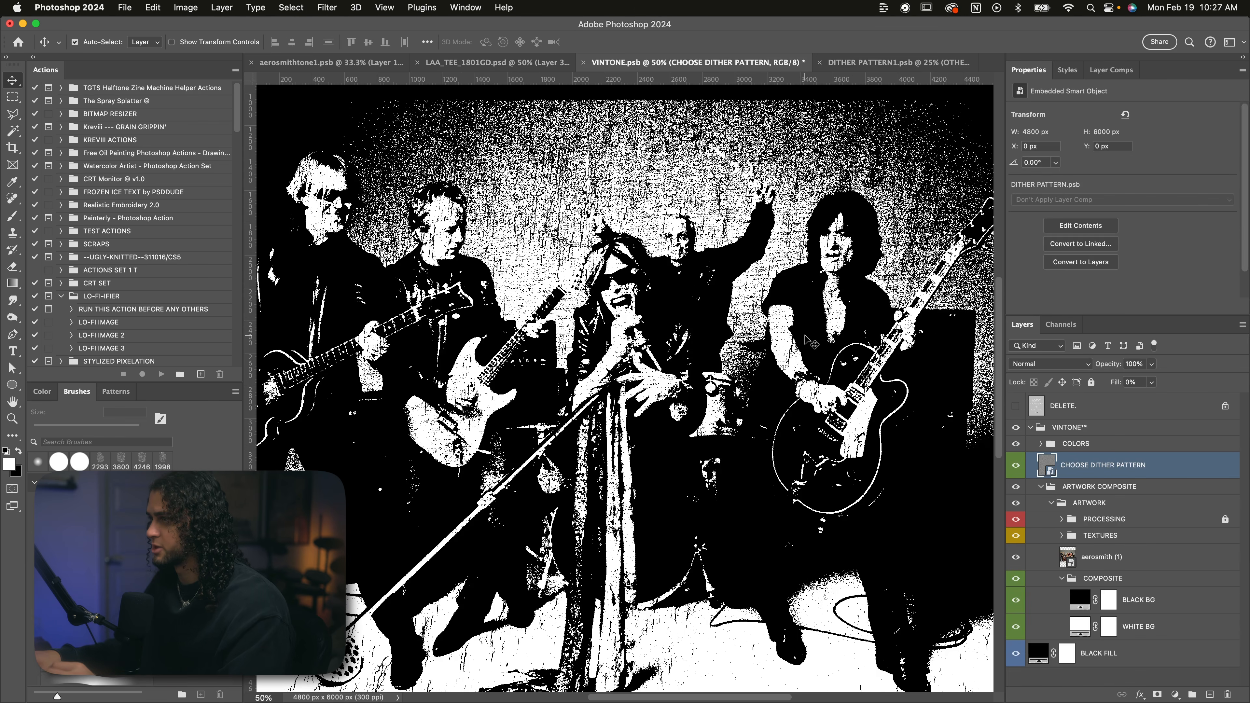
pyautogui.press('super+minus')
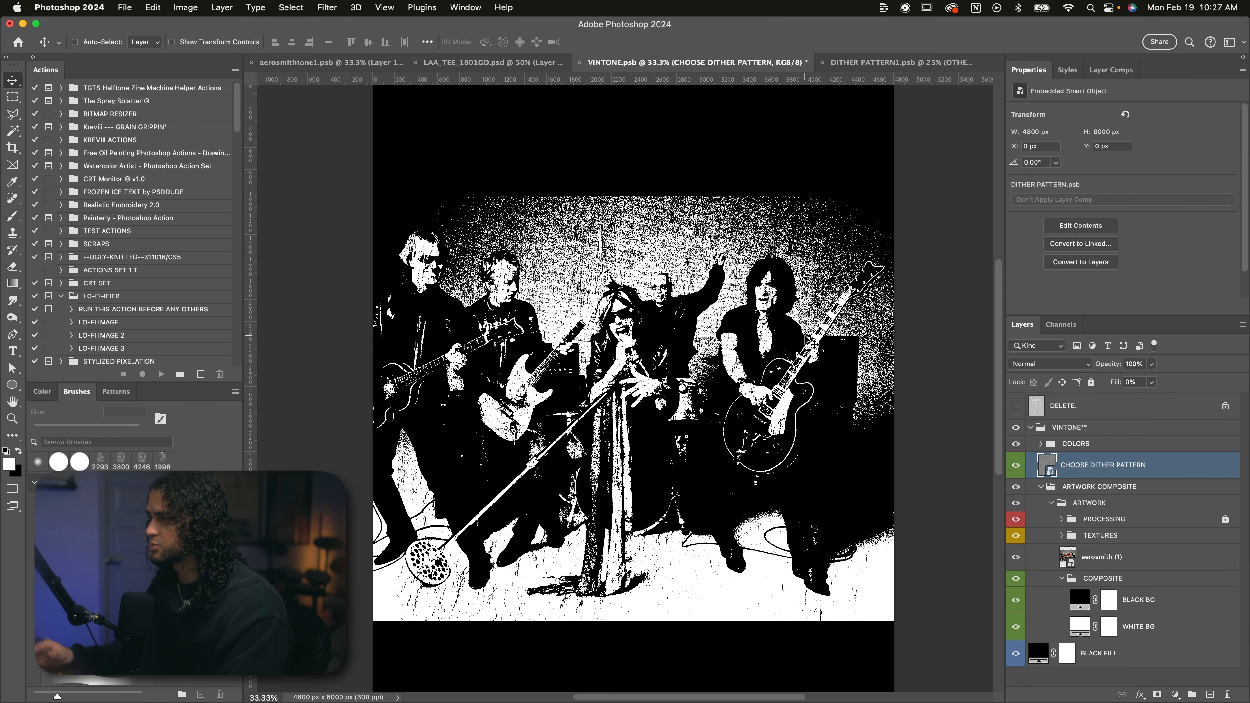
# Move the aerosmith (1) photo layer into the COMPOSITE group, above BLACK BG, and select it.
pyautogui.keyDown('super'); pyautogui.click(733, 385); pyautogui.keyUp('super')
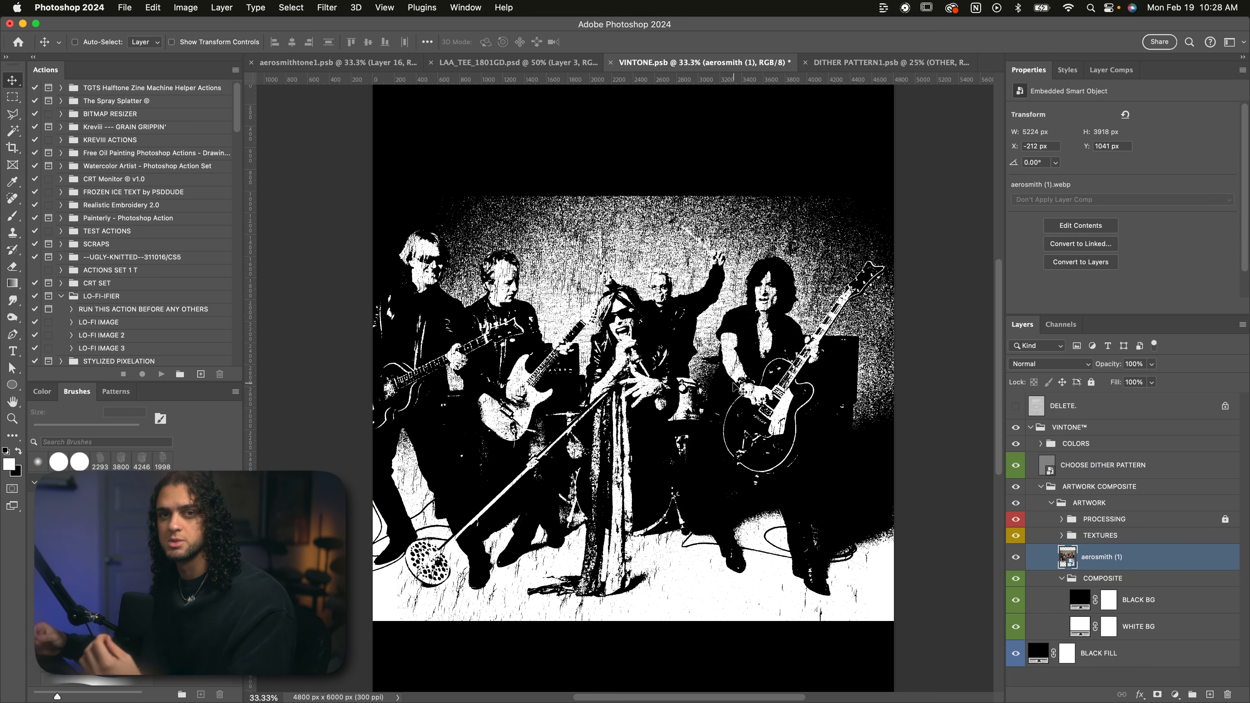
pyautogui.press('super+Tab')
pyautogui.click(815, 421)
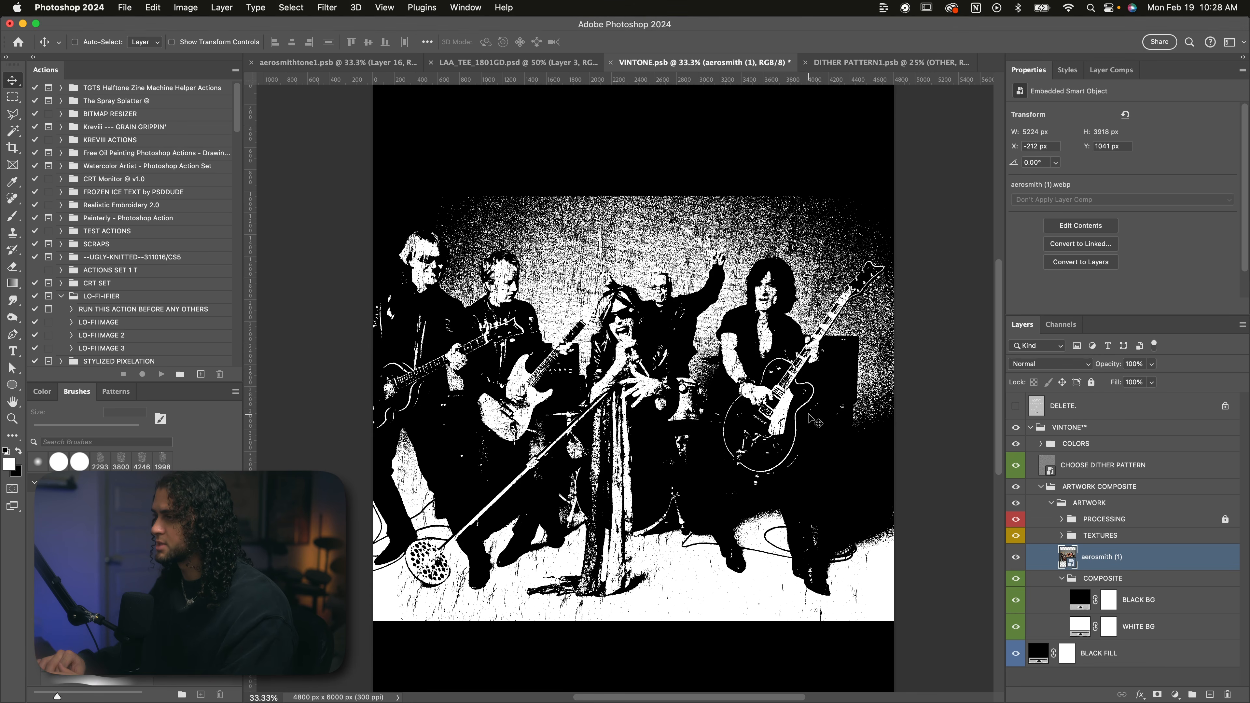
pyautogui.scroll(-2, 814, 421)
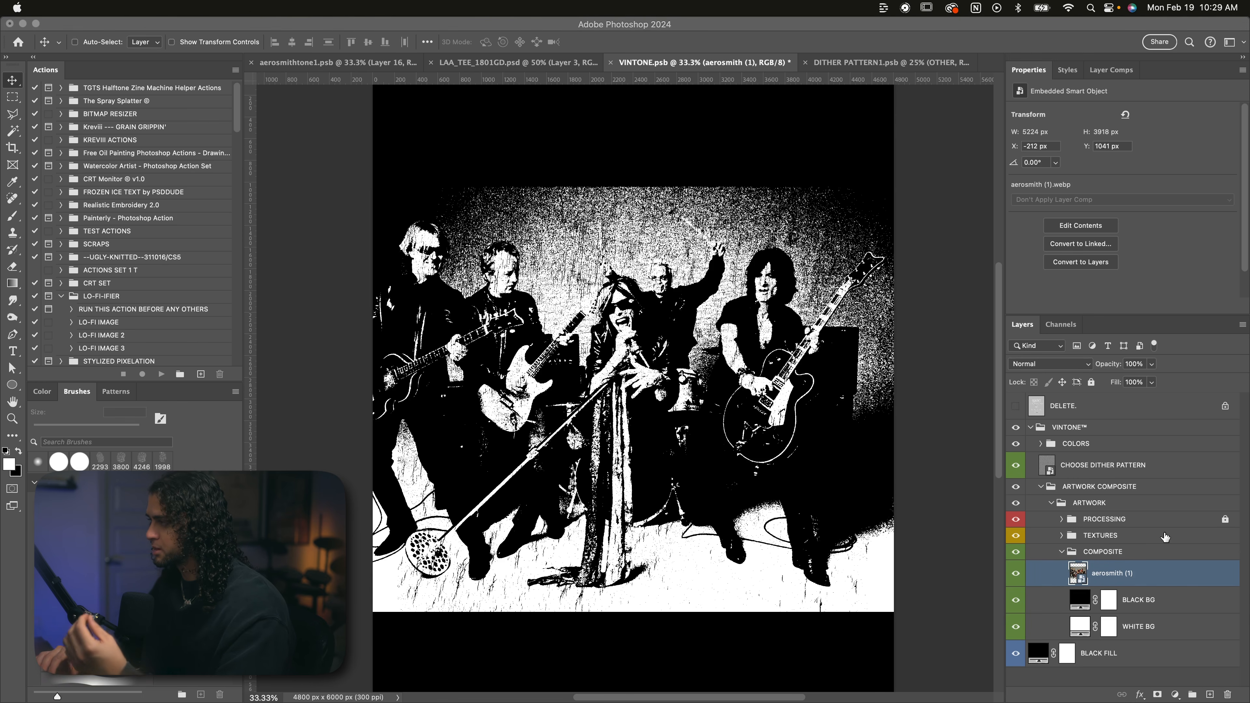
pyautogui.click(1093, 555)
pyautogui.click(1141, 556)
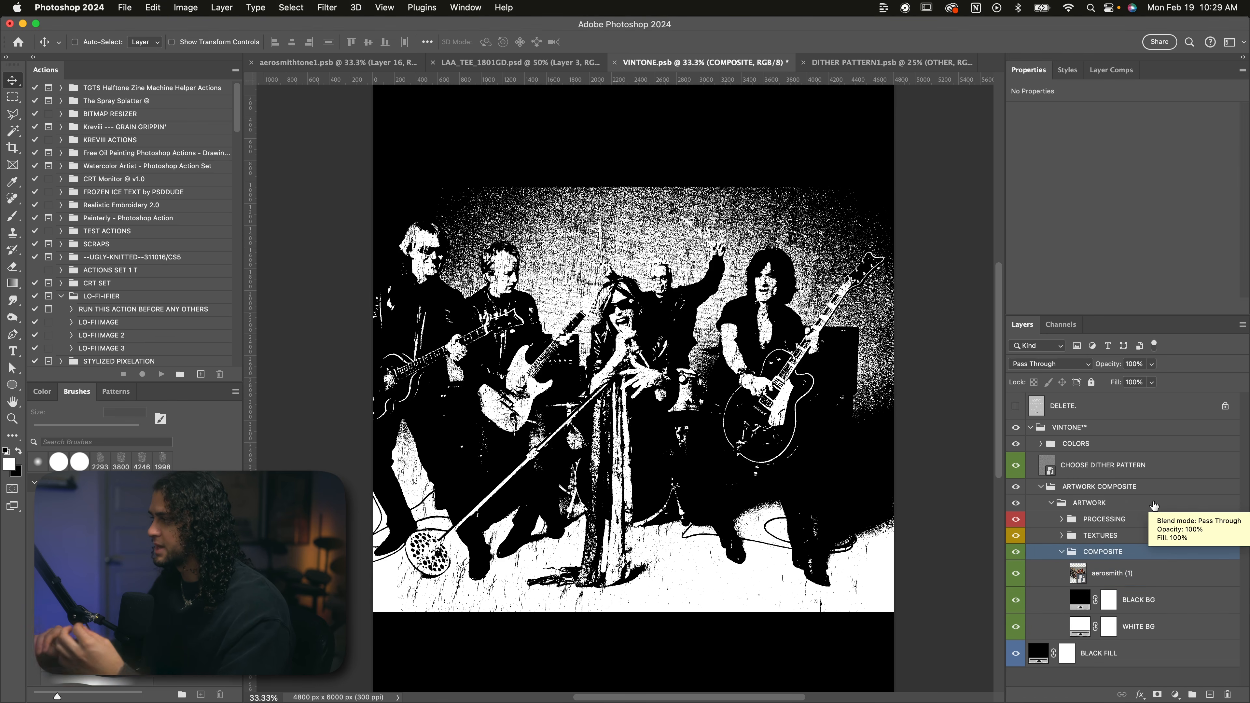
pyautogui.click(1115, 580)
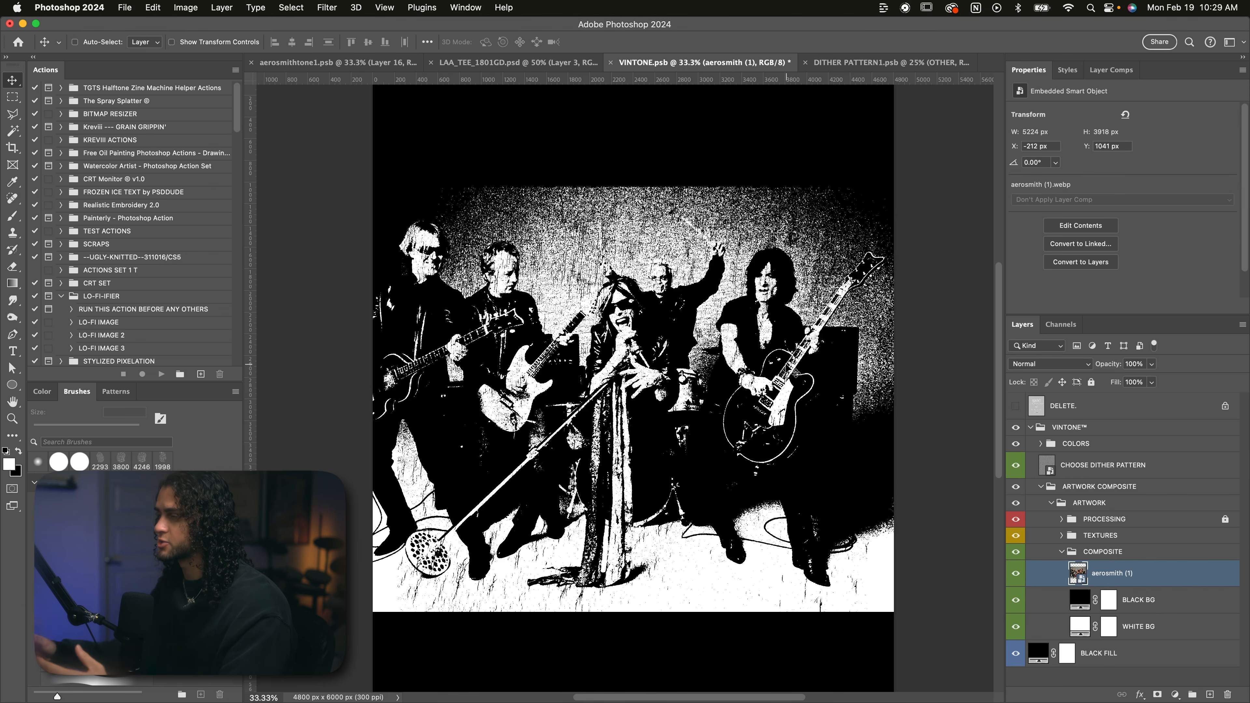
# Open the CHOOSE DITHER PATTERN smart object's contents and expand the OTHER group to review the available patterns.
pyautogui.doubleClick(1046, 465)
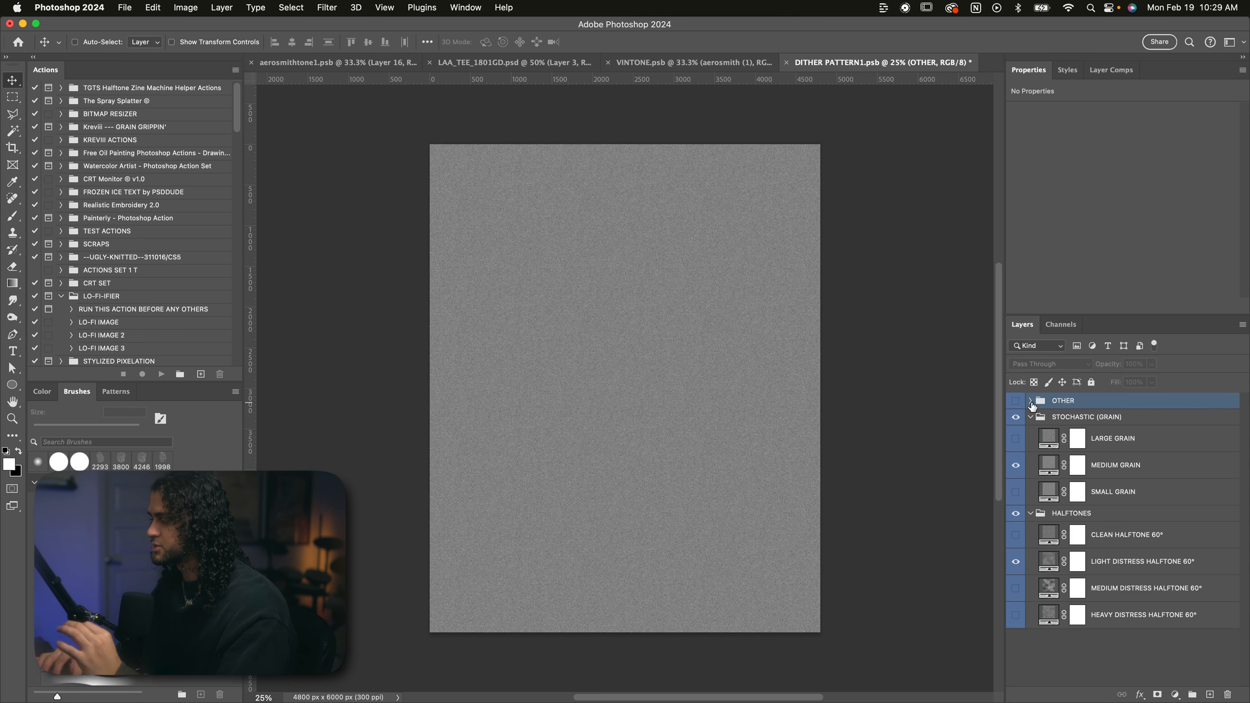
pyautogui.click(1030, 400)
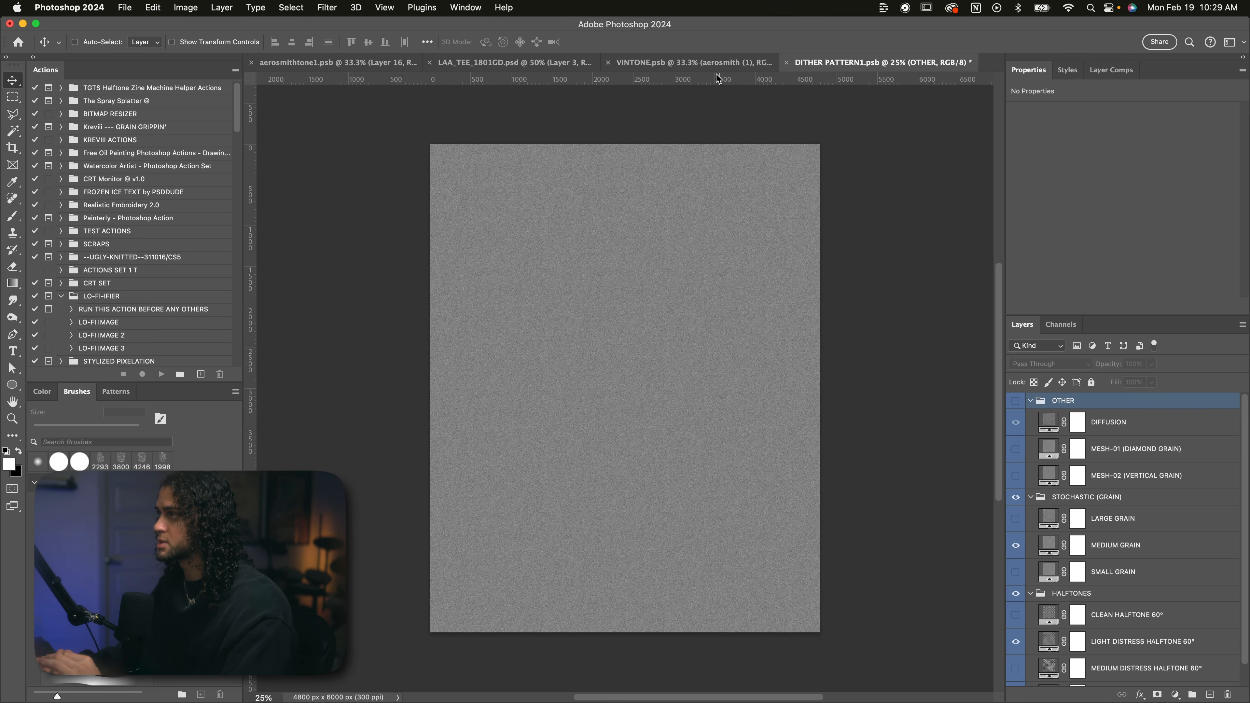
pyautogui.click(716, 63)
pyautogui.click(1123, 467)
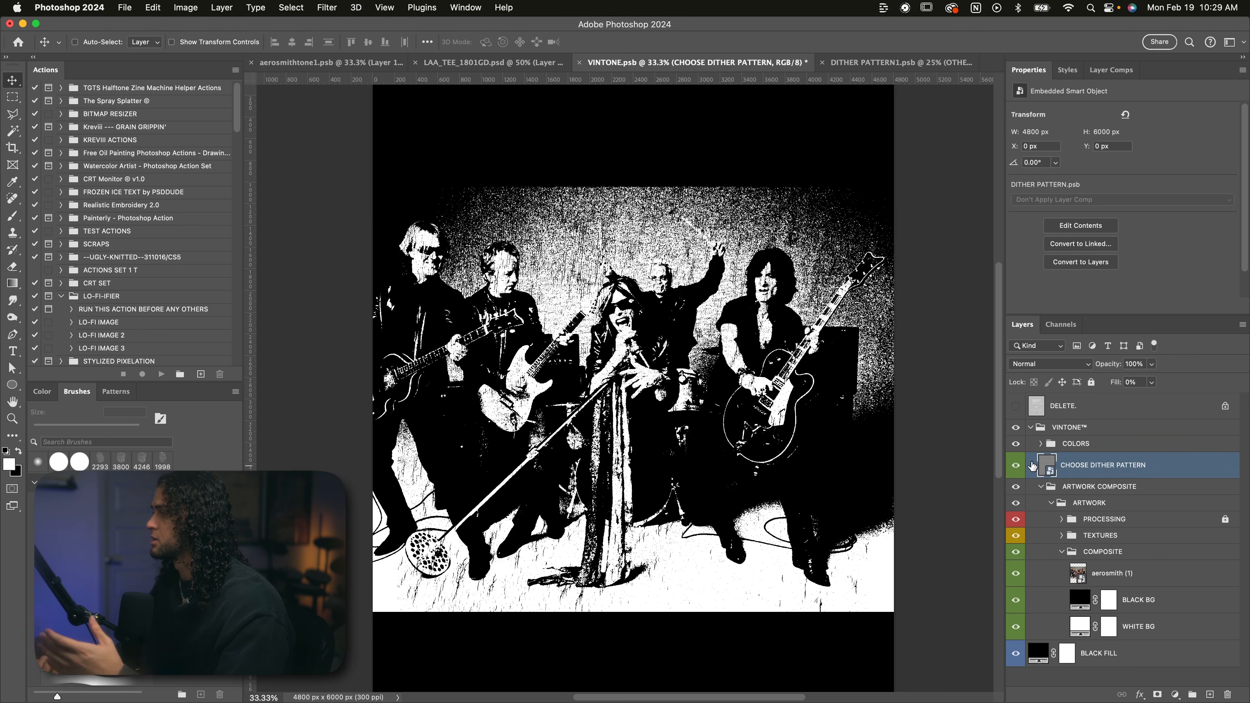
pyautogui.doubleClick(1048, 466)
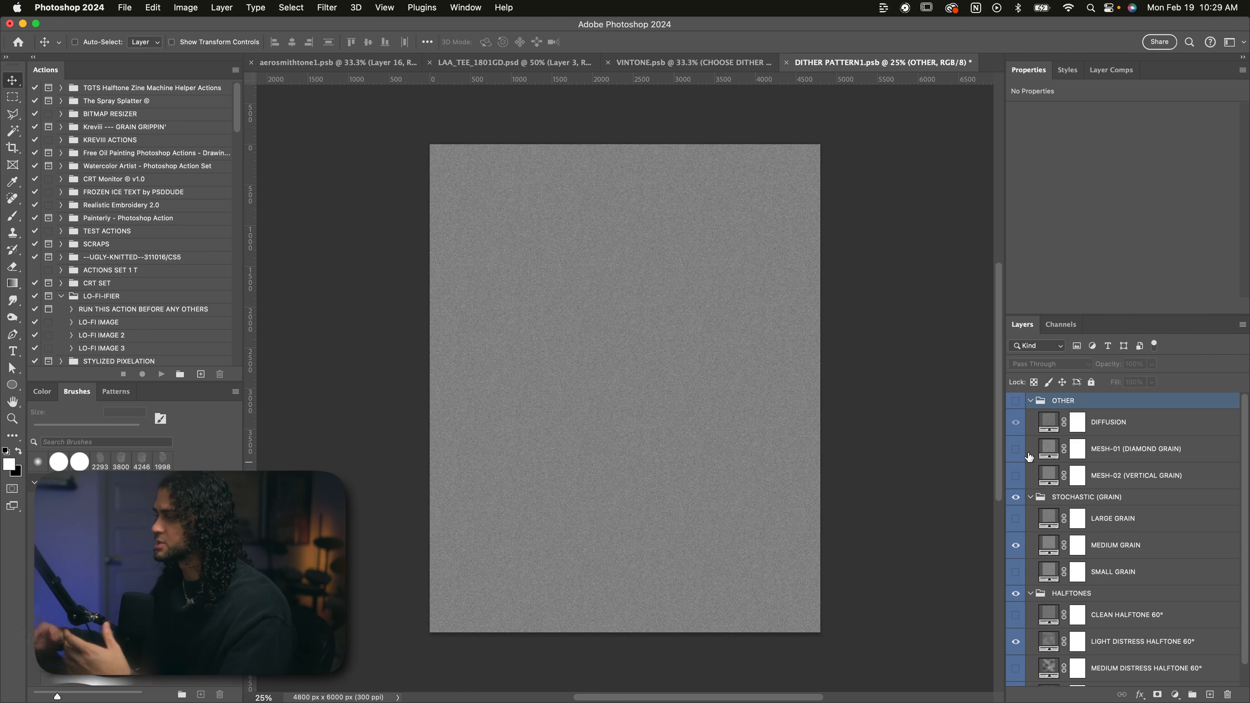
# Toggle MEDIUM GRAIN's visibility, leaving it shown, and save the dither pattern file before returning to VINTONE.psb.
pyautogui.scroll(-1, 1028, 458)
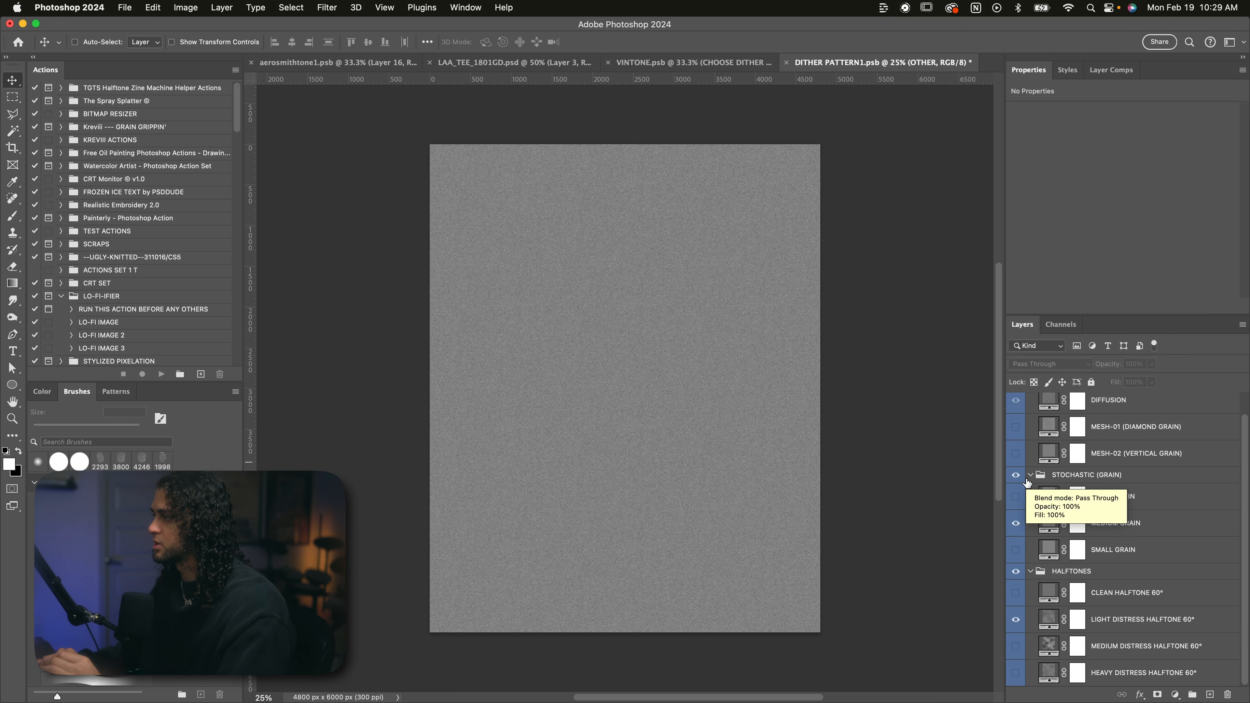
pyautogui.click(1015, 524)
pyautogui.click(1015, 523)
pyautogui.click(1015, 523)
pyautogui.click(1048, 523)
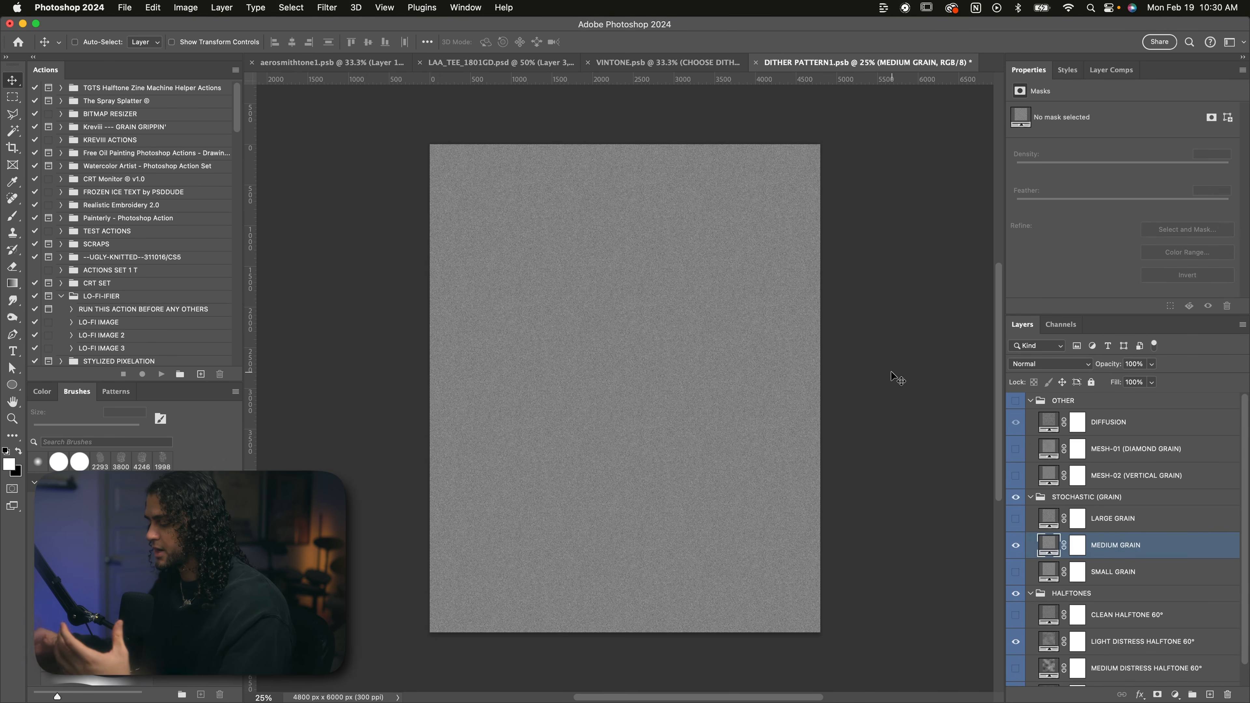
pyautogui.press('super+s')
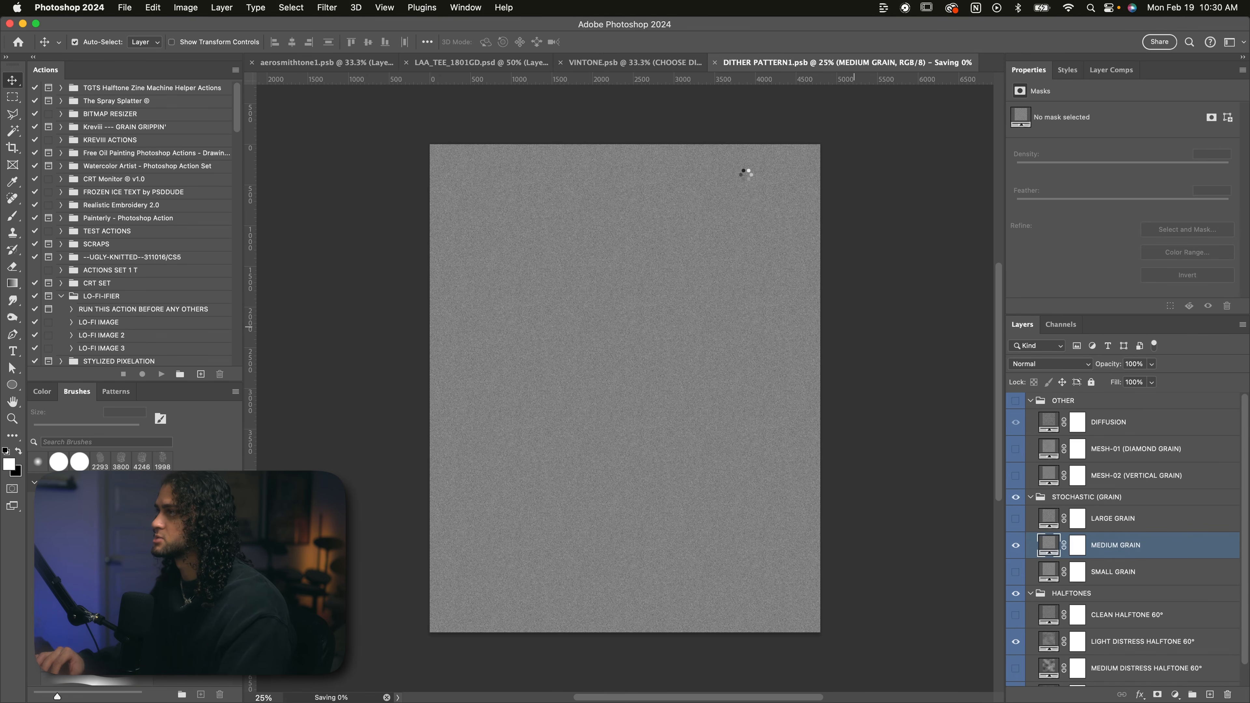
pyautogui.click(686, 70)
# Scale the aerosmith (1) photo down to about 4611 × 3459 px so that it fits within the canvas width.
pyautogui.keyDown('super'); pyautogui.click(782, 395); pyautogui.keyUp('super')
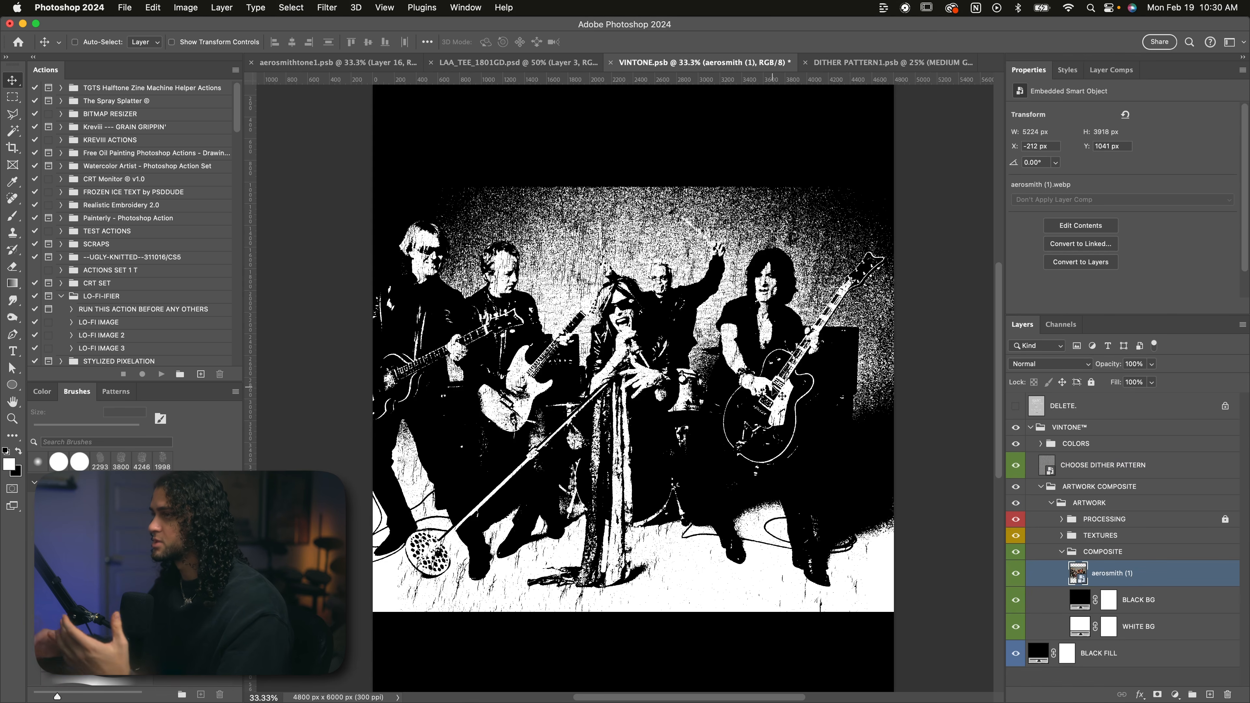
pyautogui.press('super+t')
pyautogui.moveTo(918, 399); pyautogui.dragTo(886, 399)
pyautogui.press('Return')
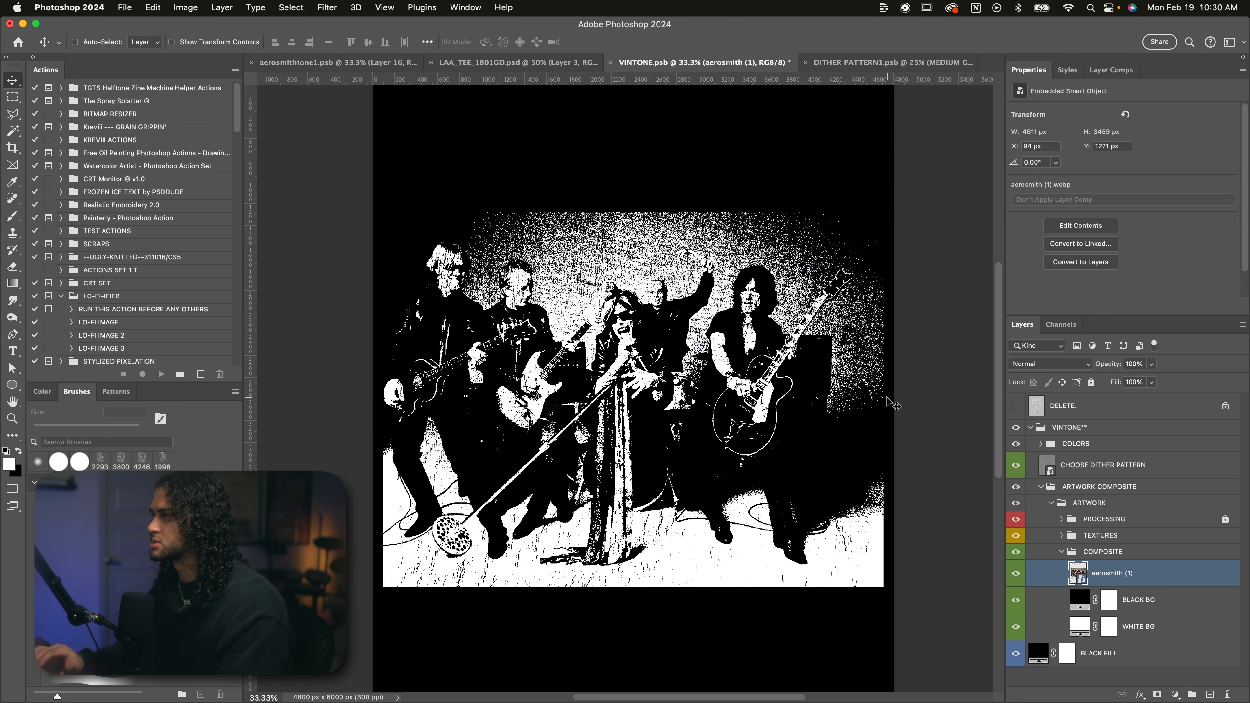
pyautogui.scroll(1, 765, 337)
pyautogui.scroll(-1, 765, 337)
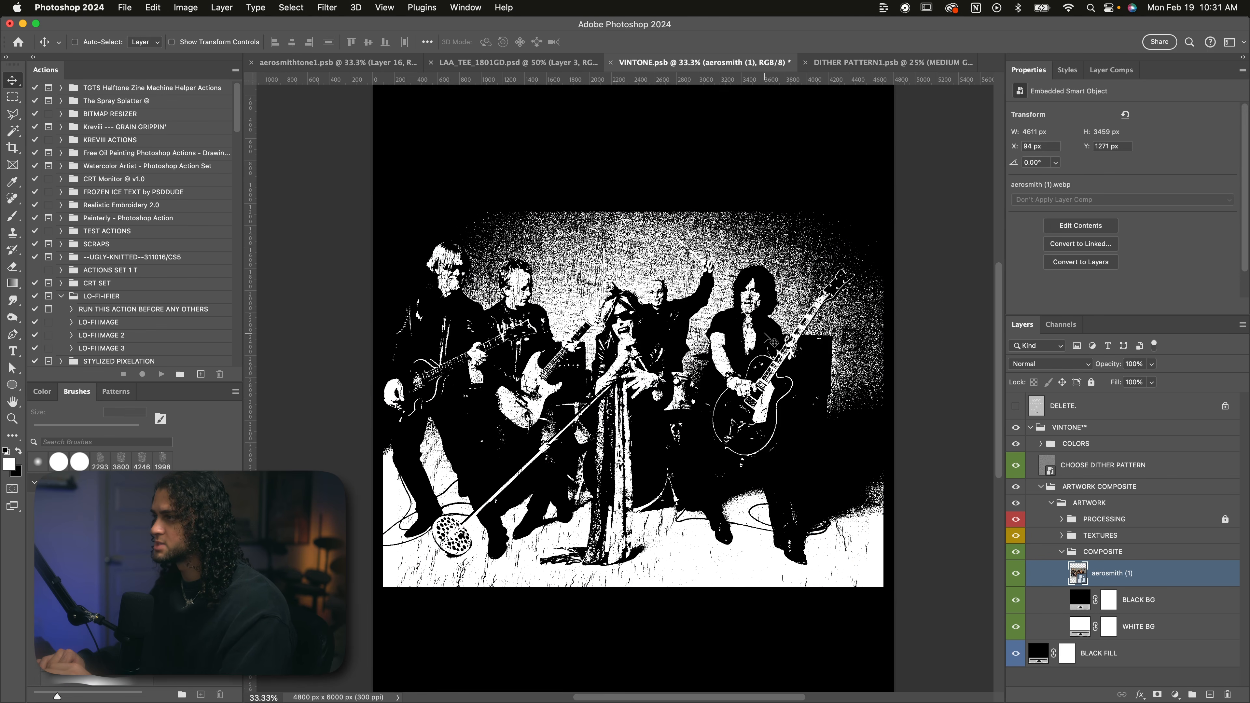
pyautogui.scroll(2, 785, 318)
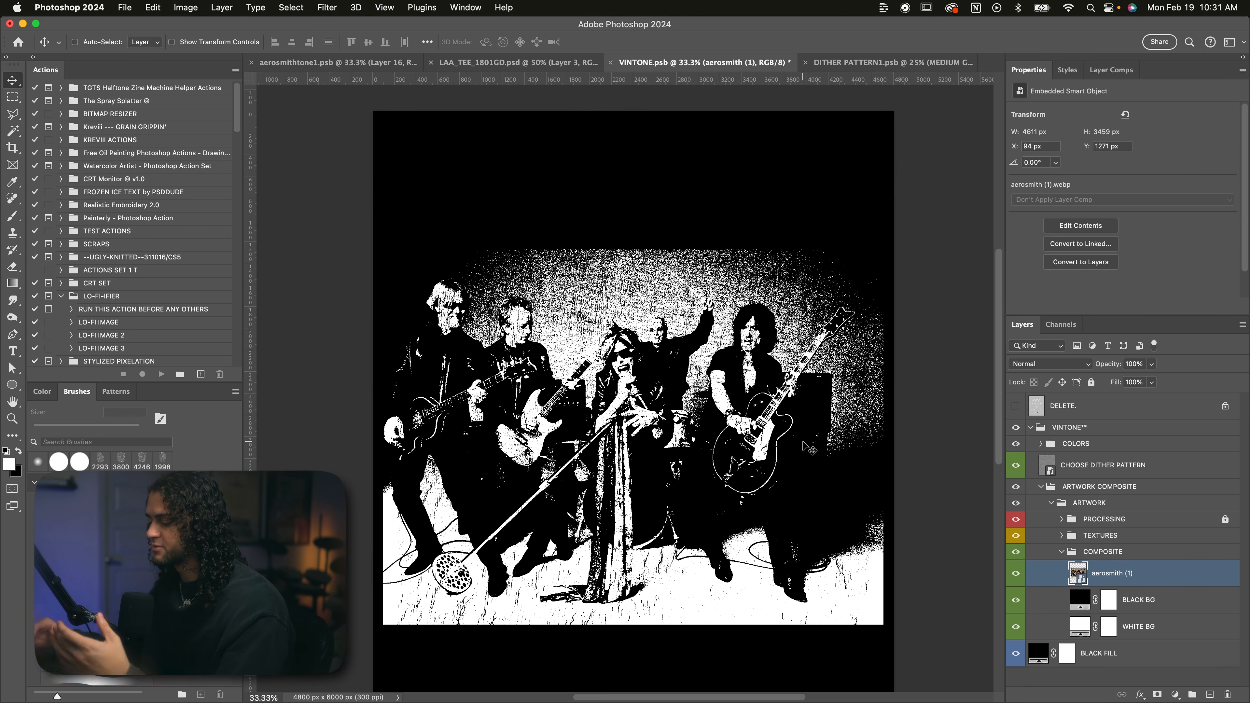
# Isolate the band members in the aerosmith (1) photo with Select Subject and mask out the background.
pyautogui.press('w')
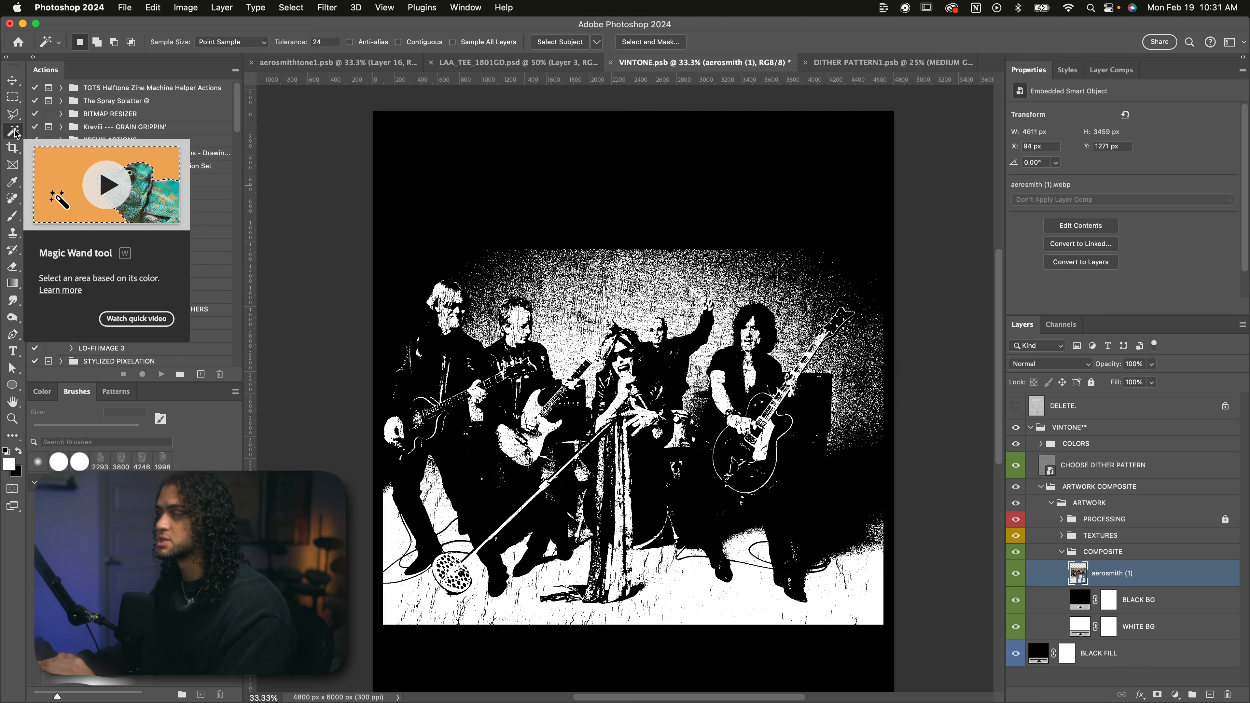
pyautogui.click(565, 44)
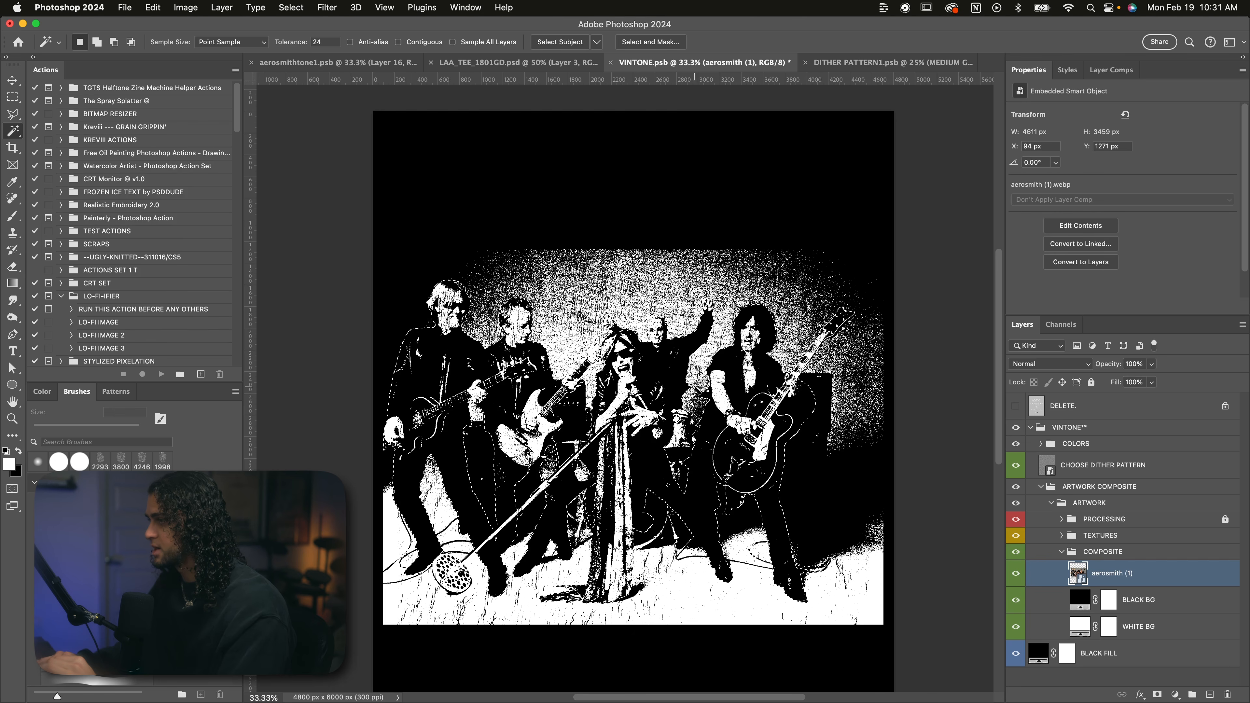
pyautogui.click(1156, 694)
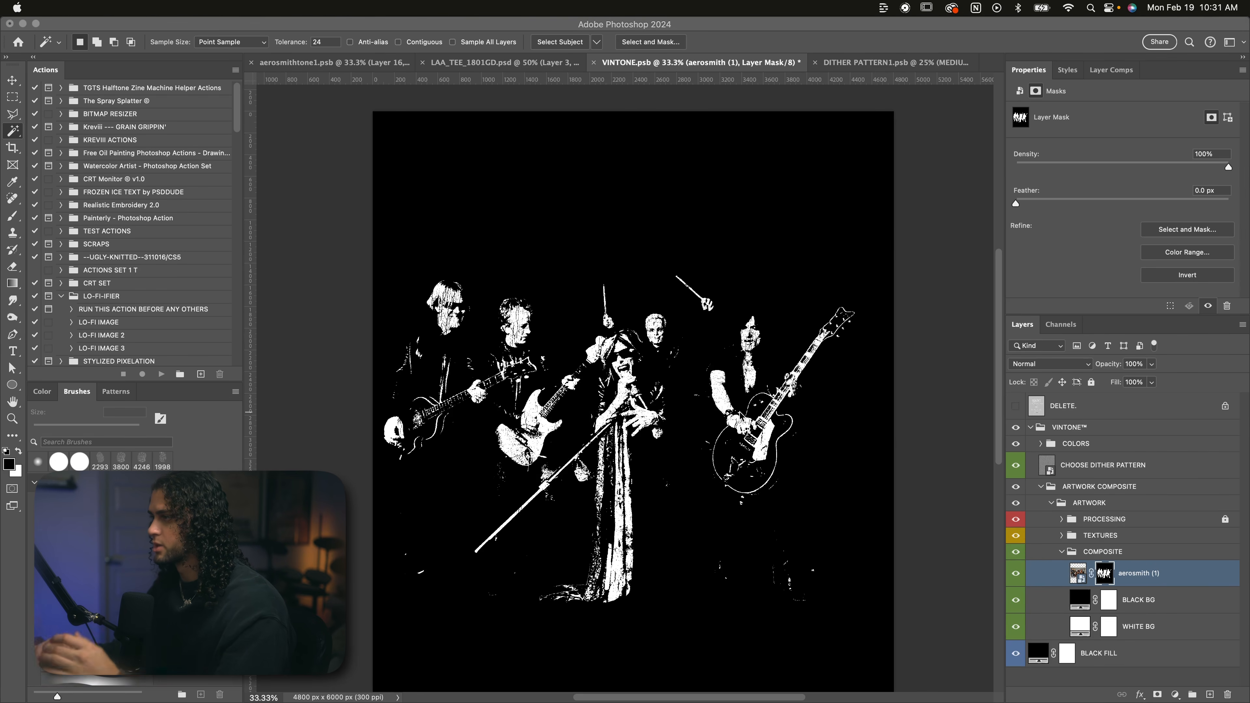
# Move the masked band photo to about X 237 px, Y 1317 px, and make its image active instead of the mask.
pyautogui.press('v')
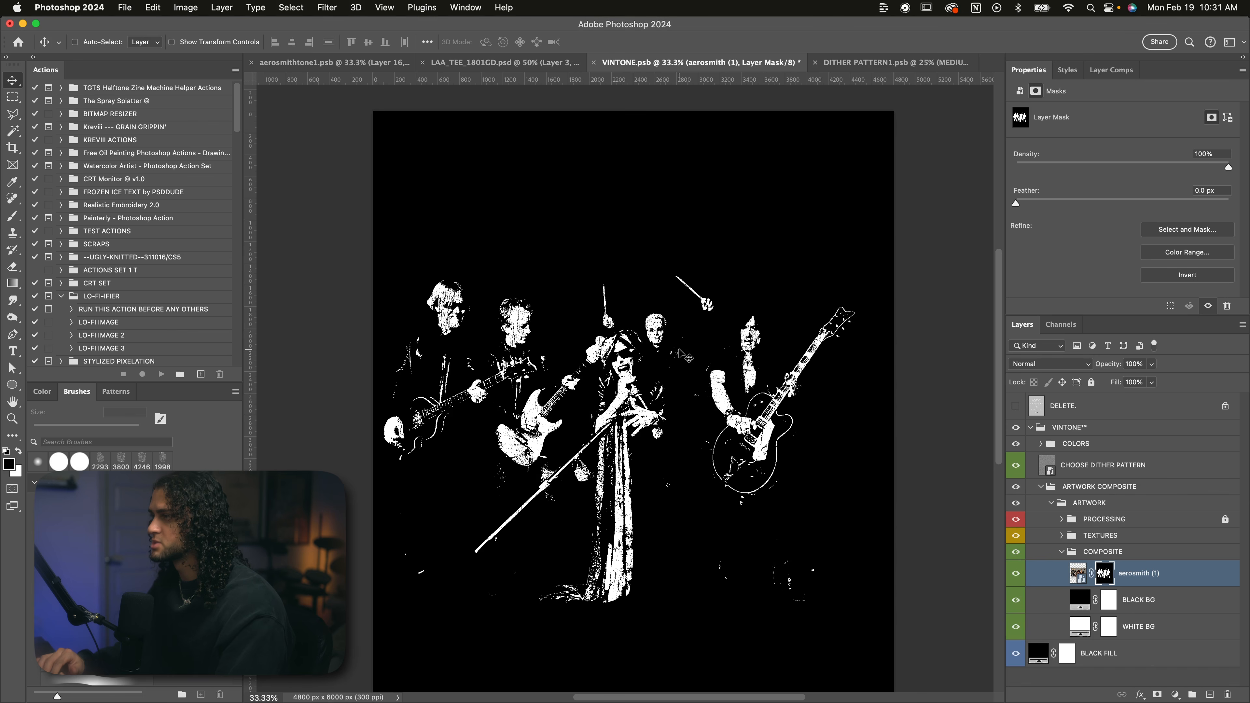
pyautogui.moveTo(669, 337); pyautogui.dragTo(696, 358)
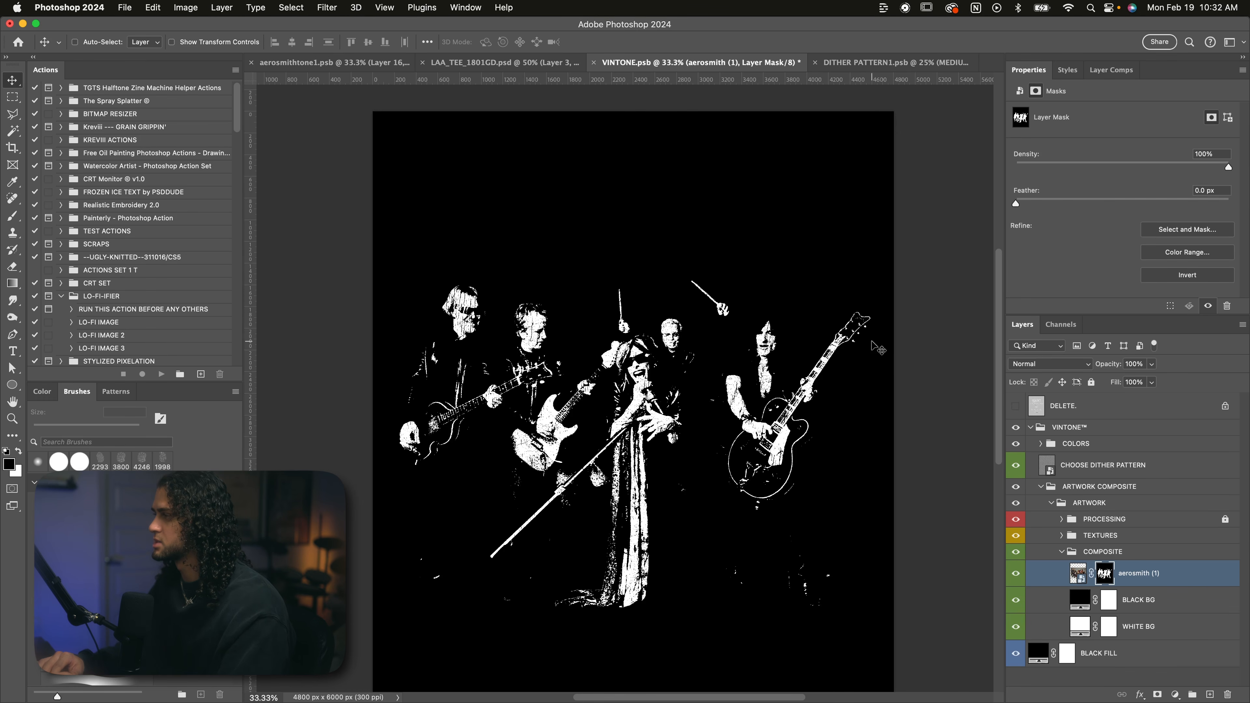
pyautogui.click(1140, 572)
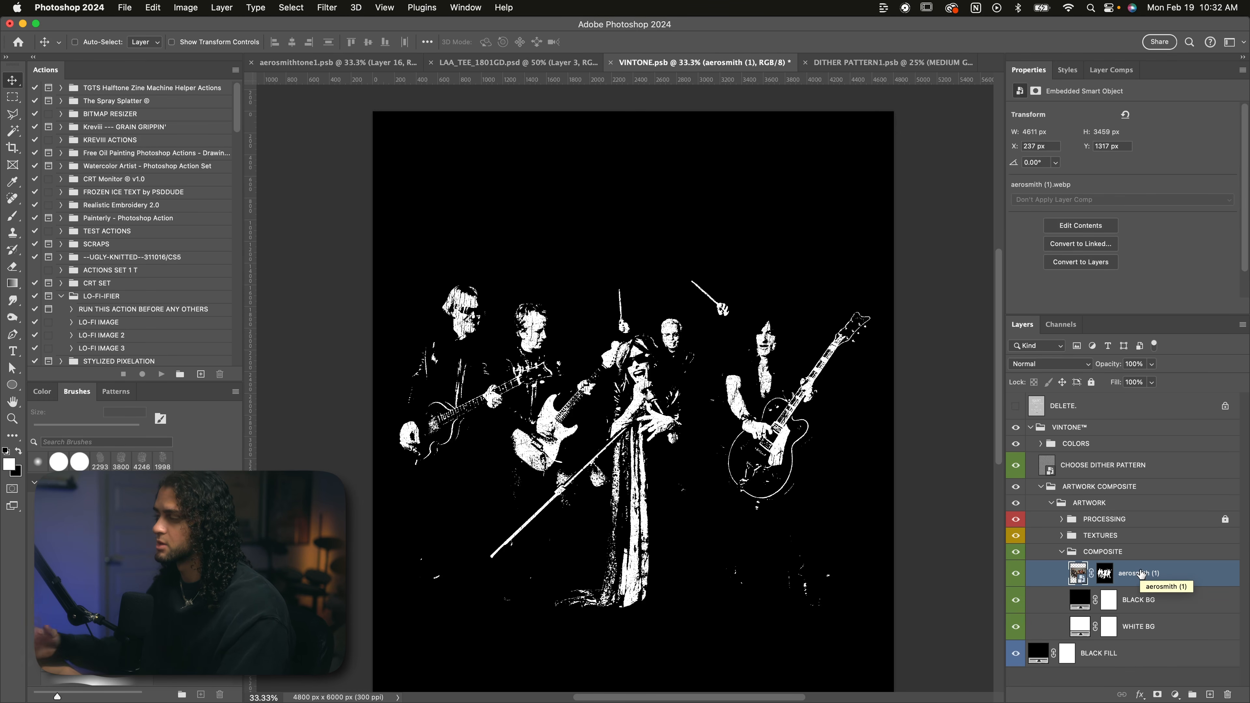
# Hide the PROCESSING and TEXTURES groups so the photo shows in color, and select the aerosmith (1) layer.
pyautogui.click(1111, 557)
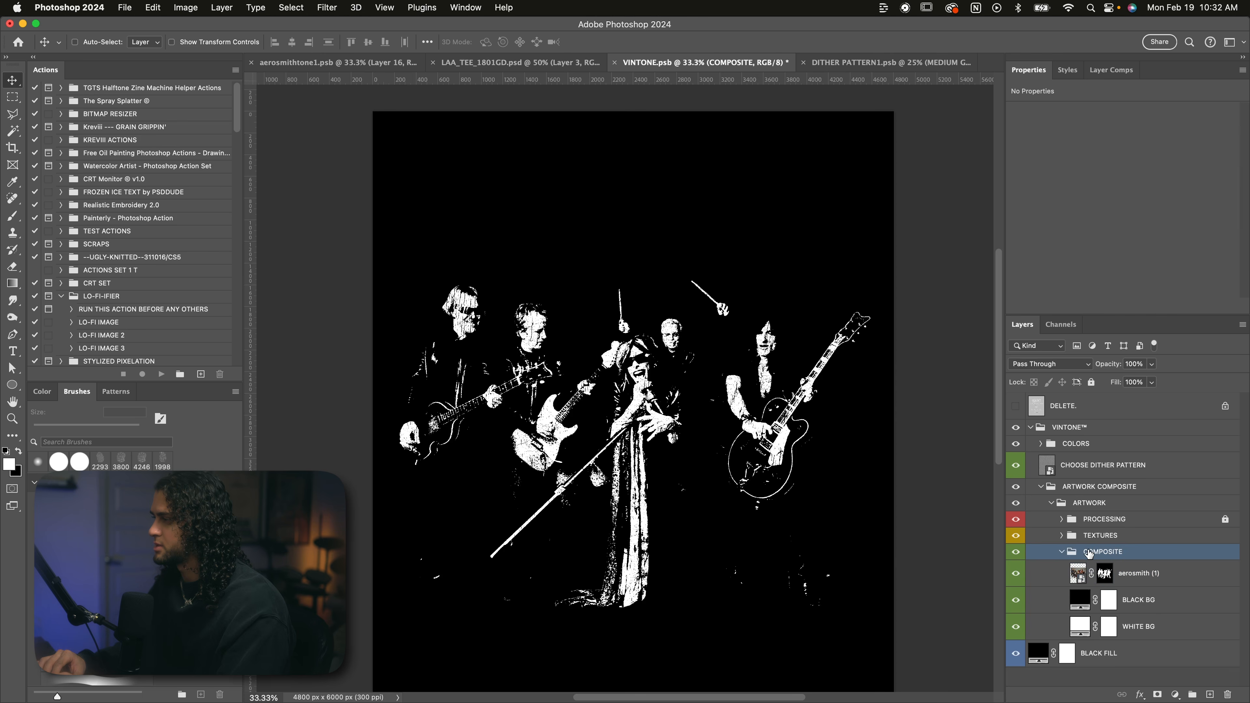
pyautogui.click(1015, 519)
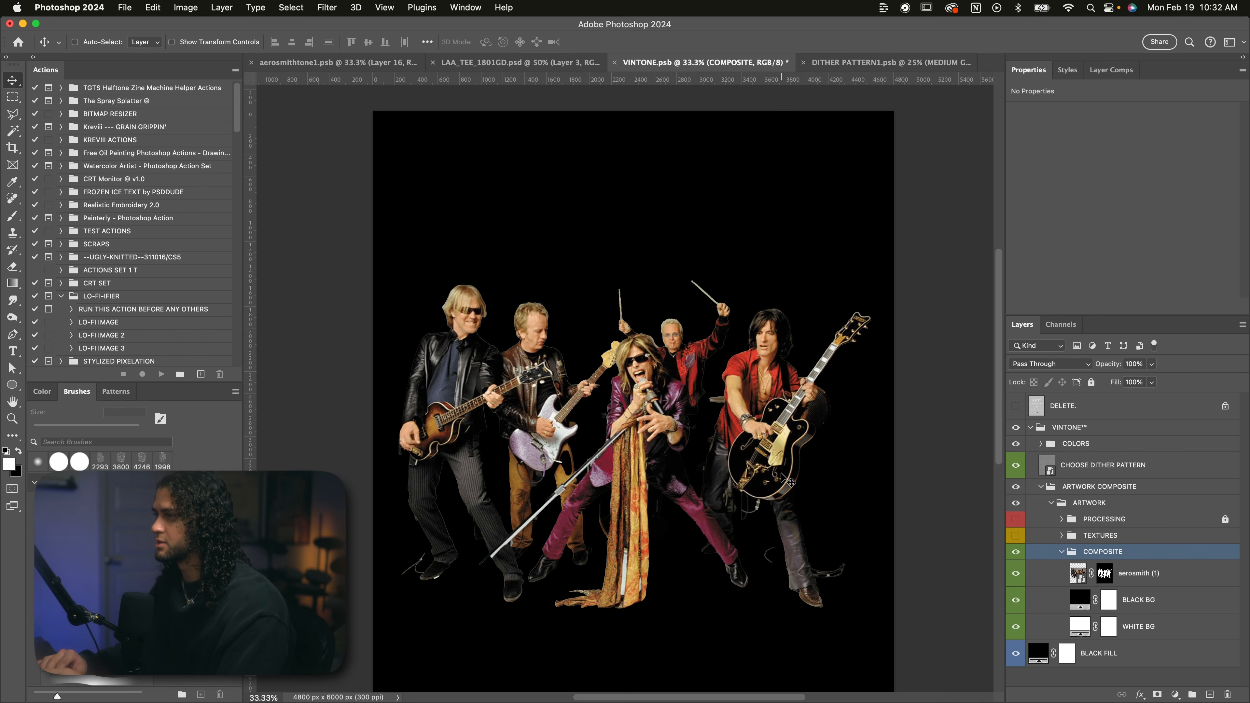
pyautogui.keyDown('super'); pyautogui.click(740, 515); pyautogui.keyUp('super')
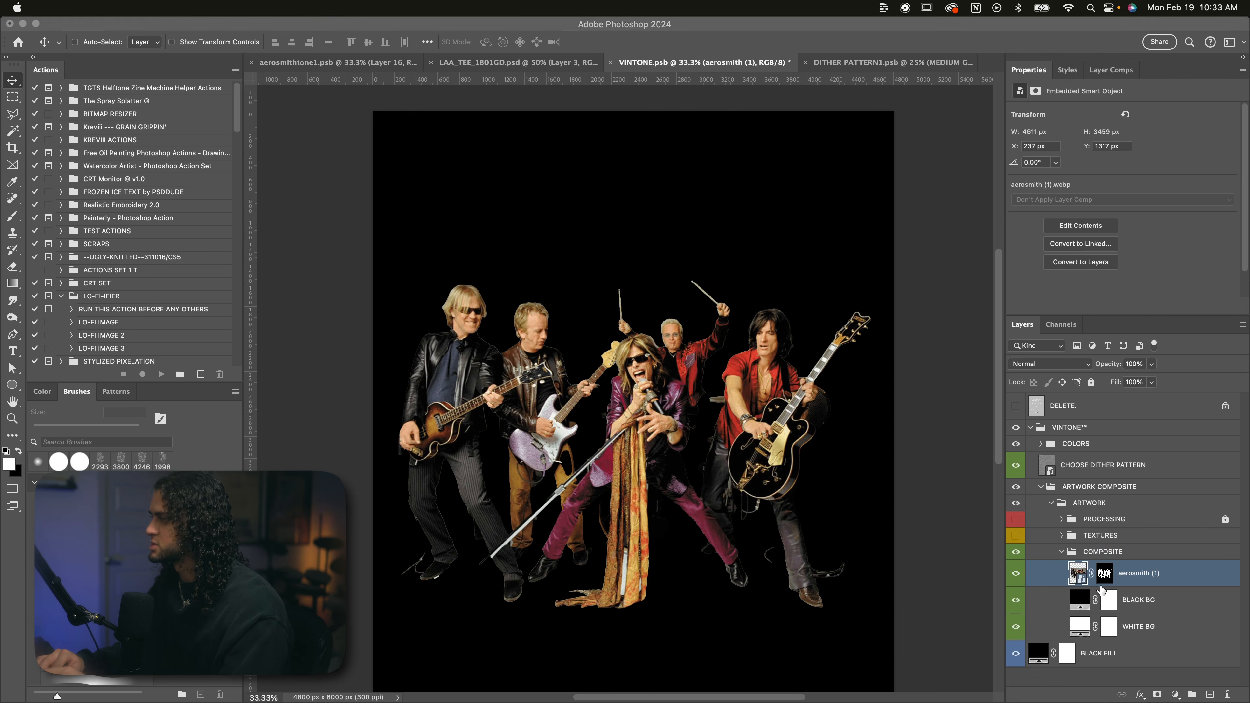
# Duplicate the aerosmith (1) layer, hide the original, and rasterize the copy with its layer mask applied.
pyautogui.click(1102, 577)
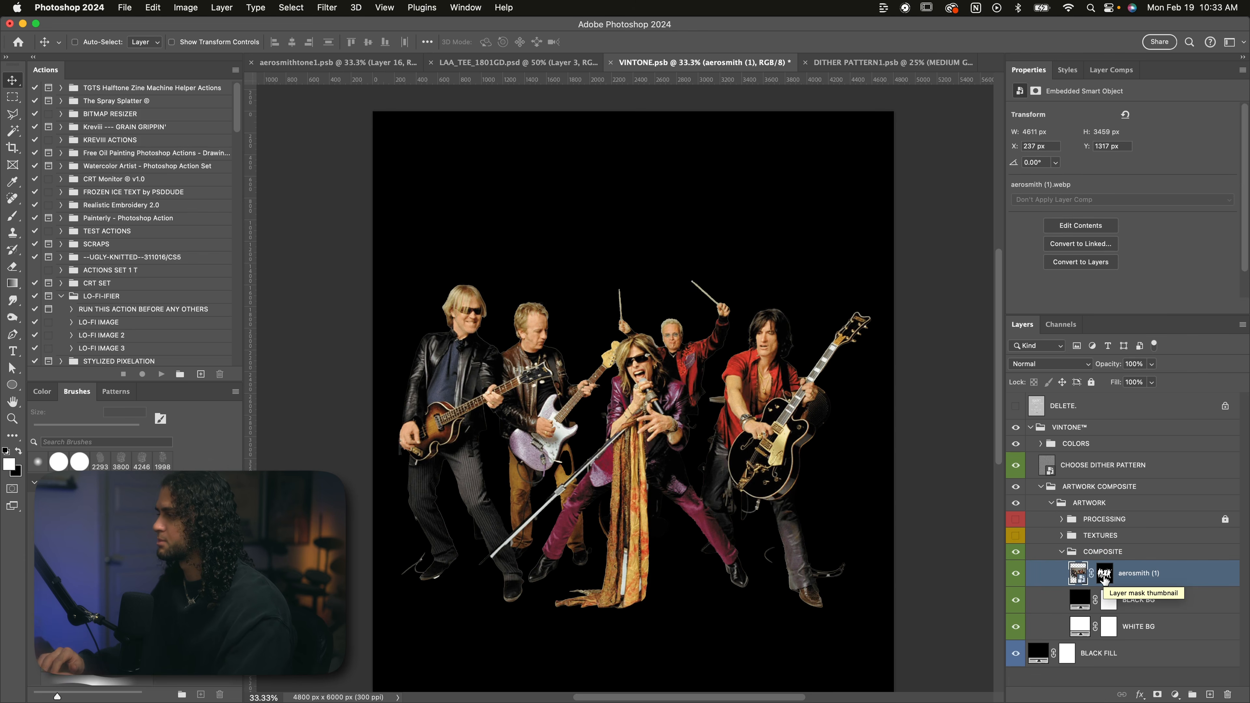
pyautogui.press('super+j')
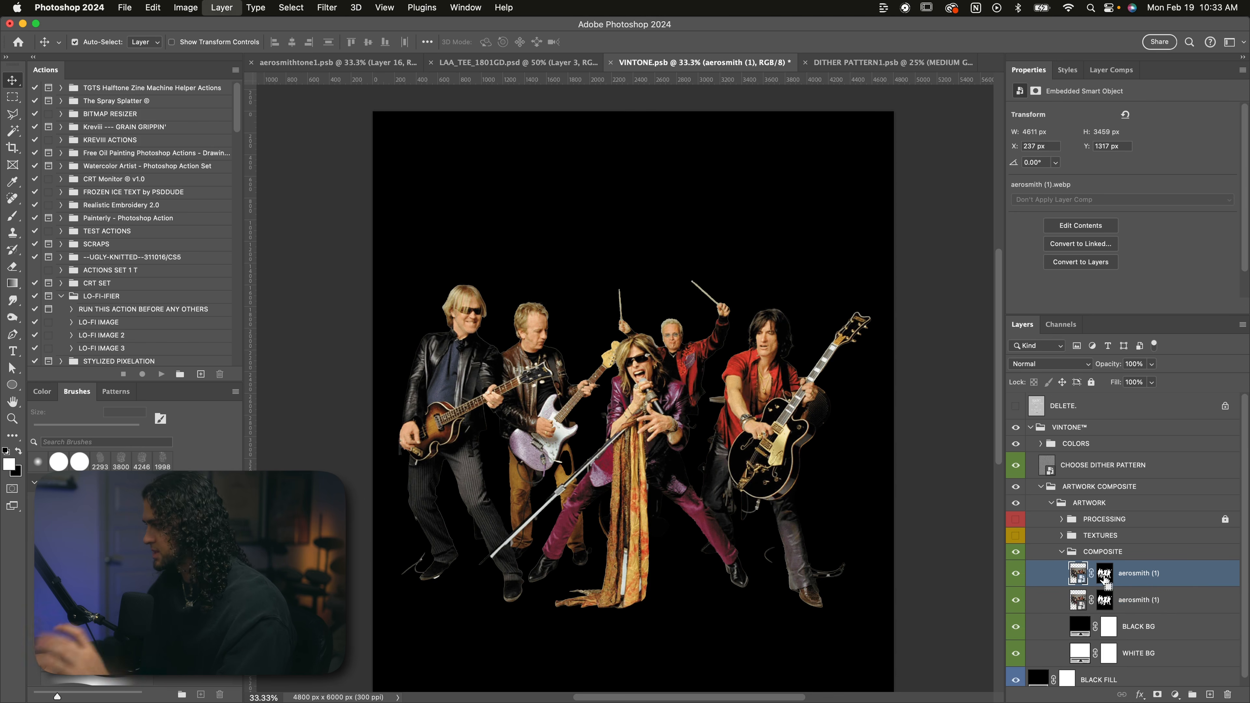
pyautogui.rightClick(1196, 578)
pyautogui.click(1127, 360)
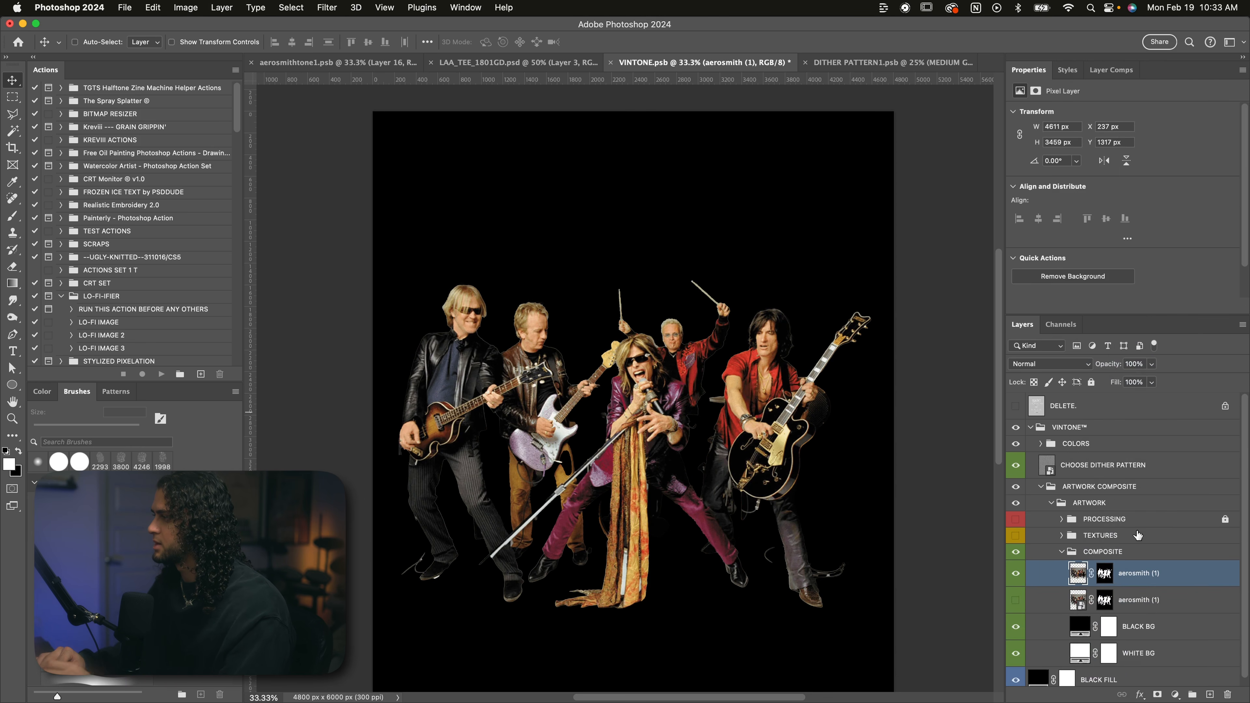
pyautogui.rightClick(1104, 573)
pyautogui.click(1146, 600)
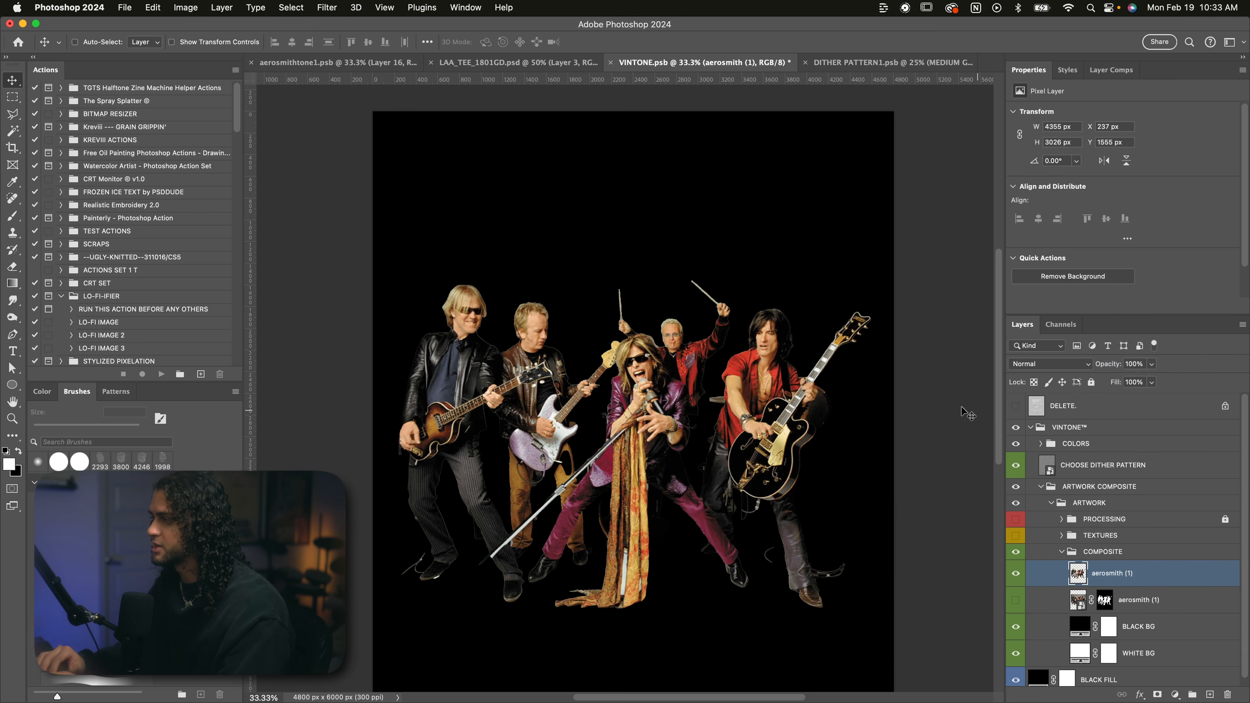
# Outline the rightmost guitarist with the Polygonal Lasso and cut him onto his own layer.
pyautogui.scroll(-2, 807, 380)
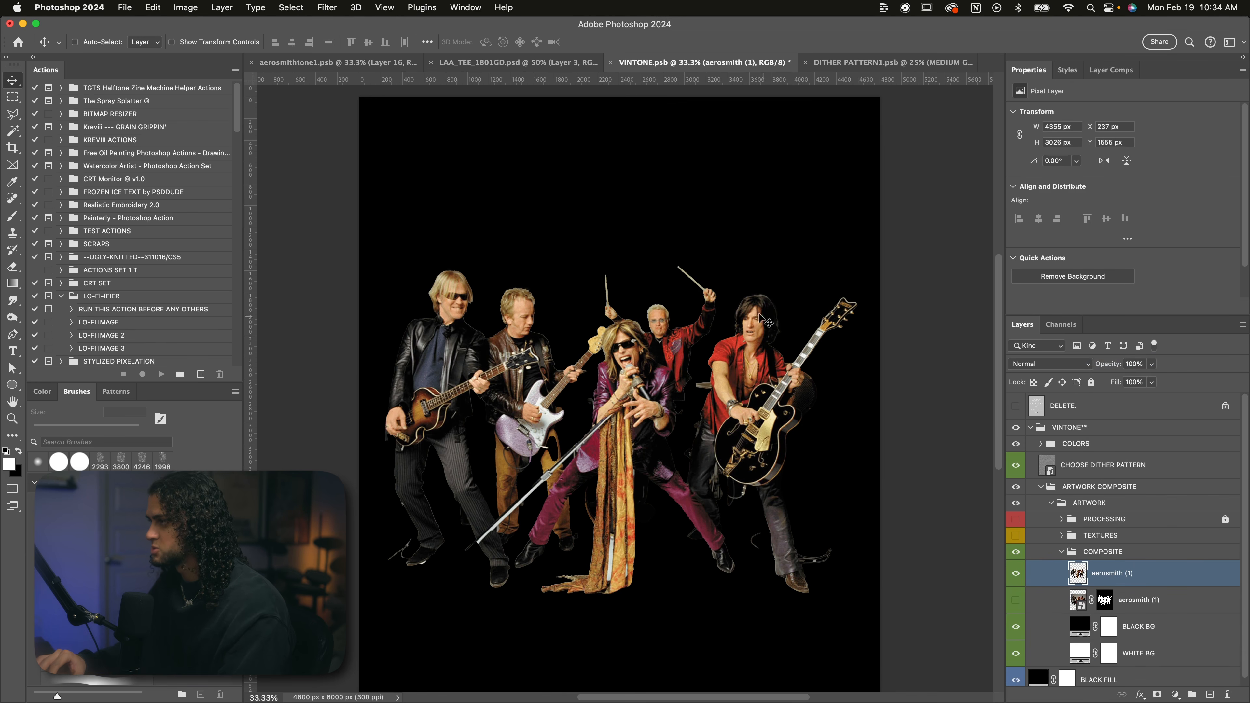
pyautogui.moveTo(782, 81); pyautogui.dragTo(441, 271)
pyautogui.scroll(3, 861, 423)
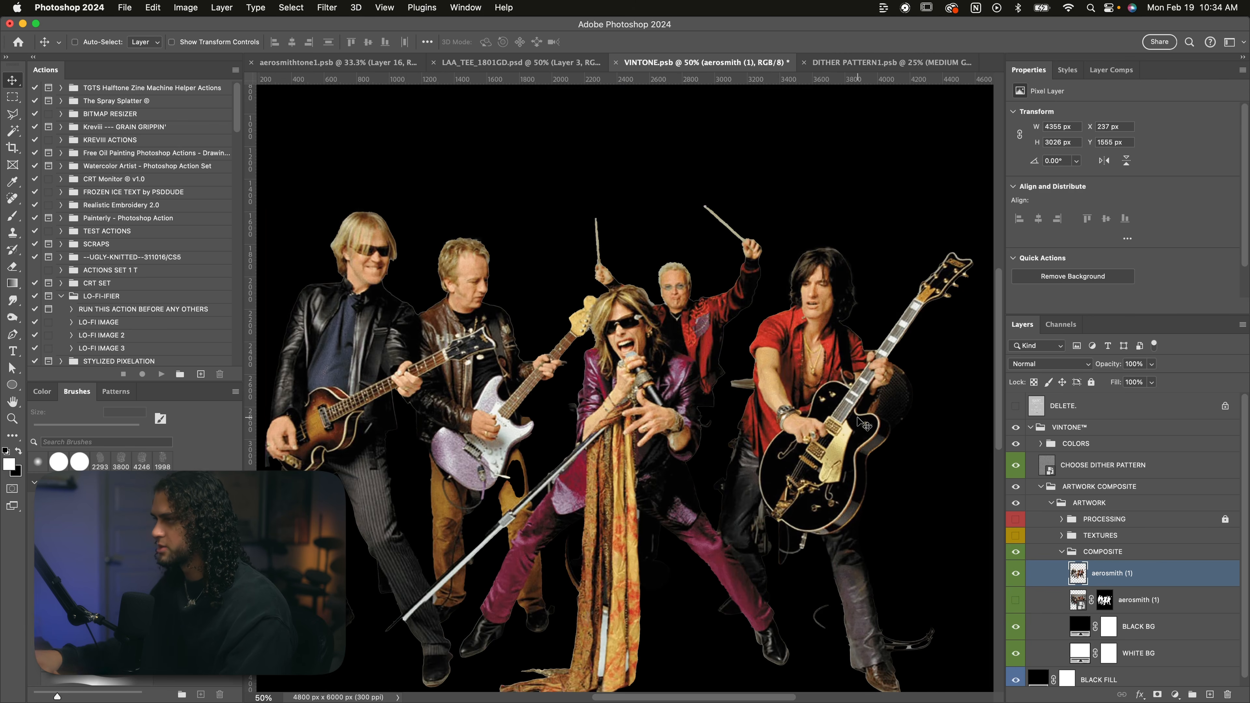
pyautogui.press('l')
pyautogui.scroll(-3, 625, 424)
pyautogui.hscroll(3, 625, 423)
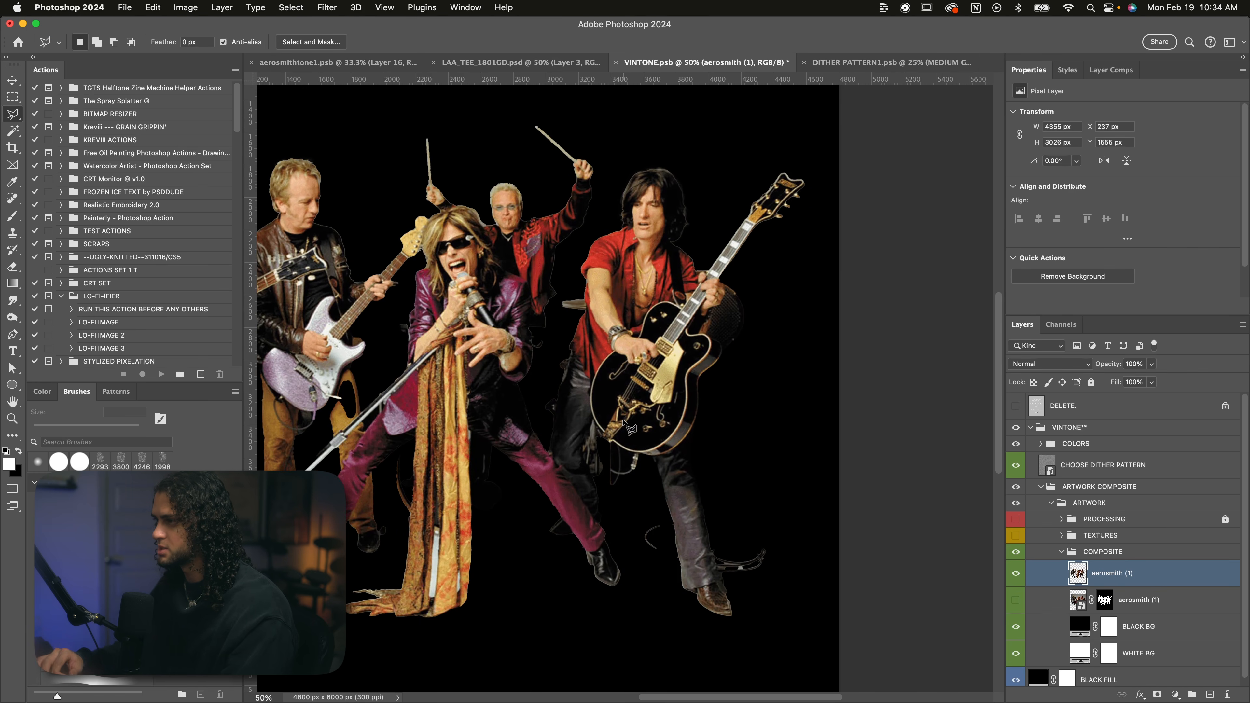
pyautogui.press('super+equal')
pyautogui.scroll(-2, 623, 420)
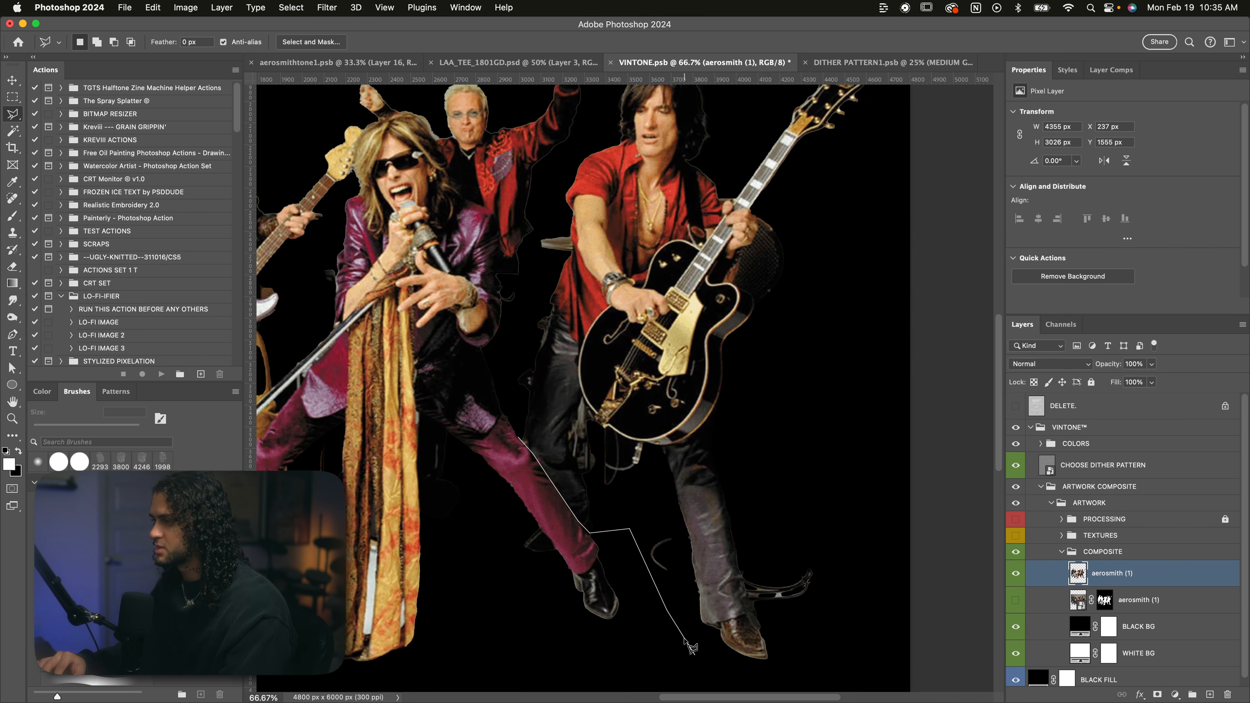
pyautogui.click(695, 654)
pyautogui.click(731, 679)
pyautogui.click(843, 683)
pyautogui.click(865, 582)
pyautogui.click(816, 487)
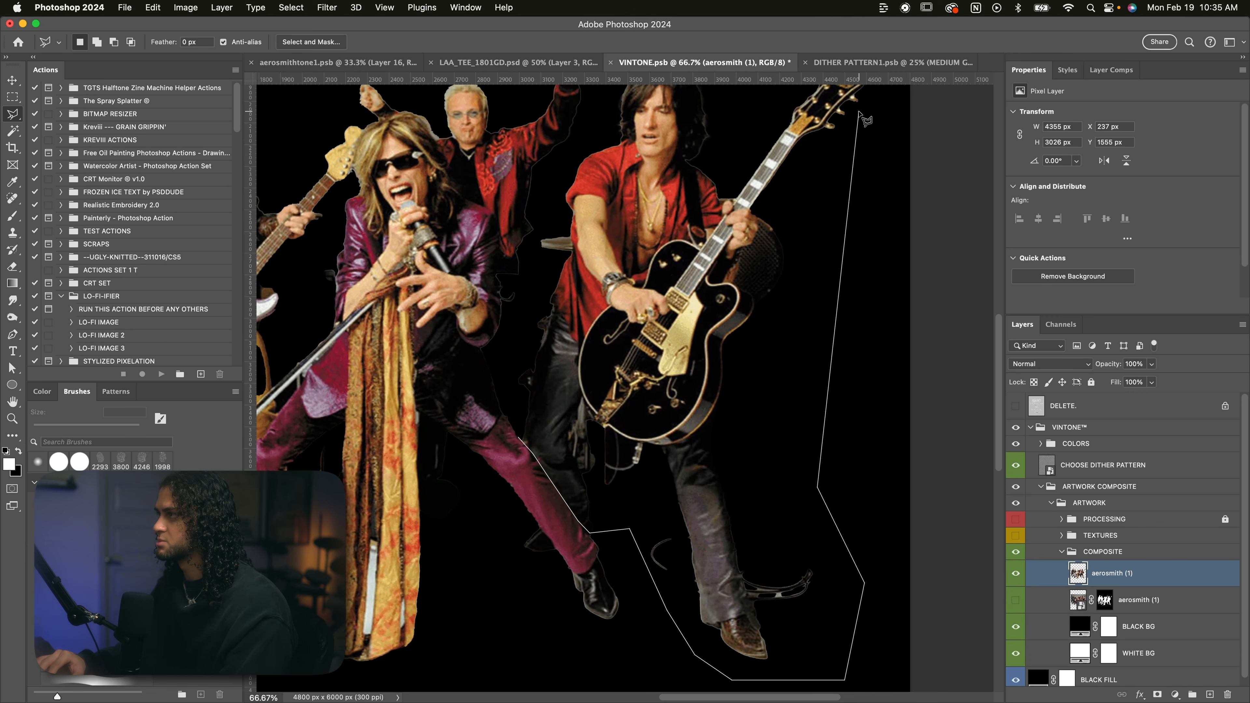
pyautogui.click(891, 100)
pyautogui.click(781, 92)
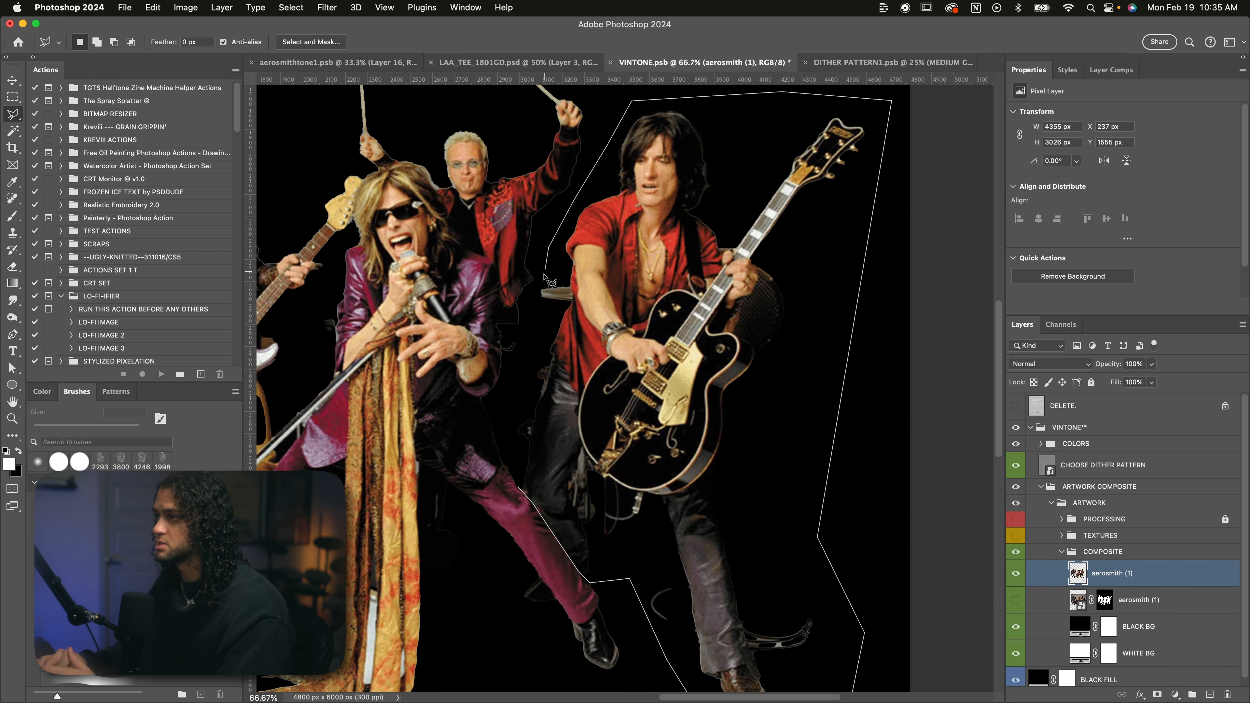
pyautogui.click(533, 292)
pyautogui.click(531, 352)
pyautogui.click(507, 401)
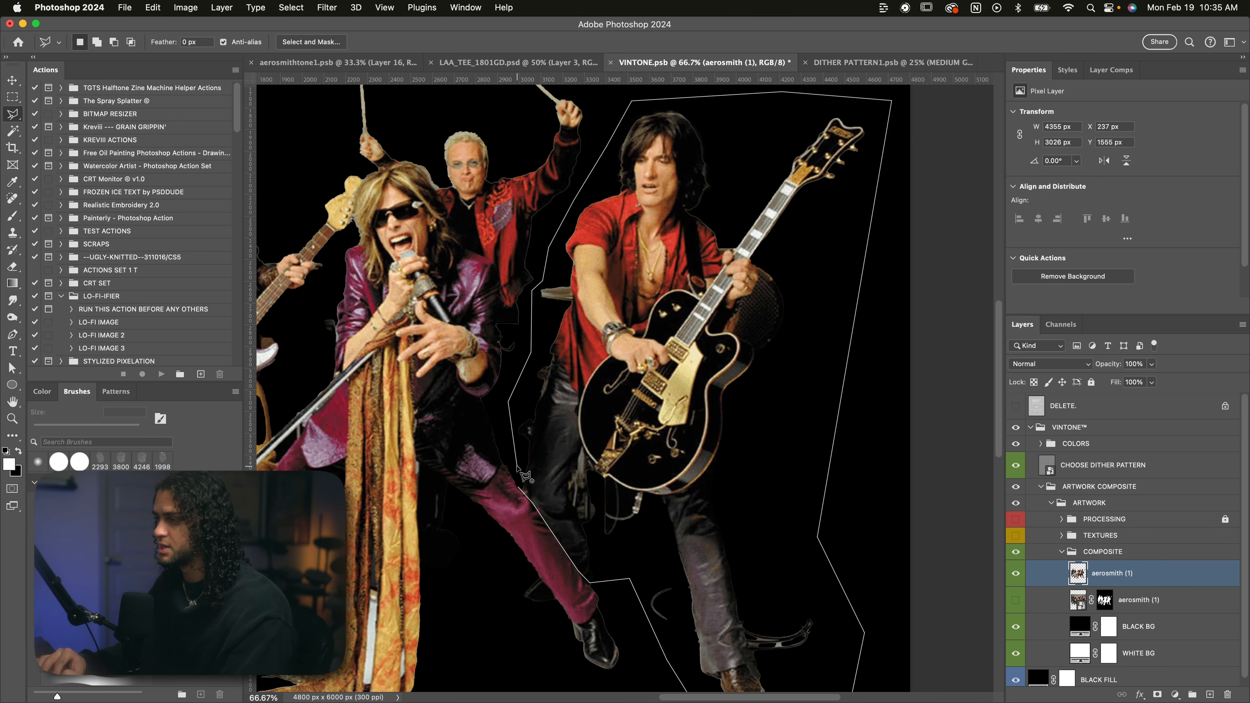
pyautogui.click(517, 466)
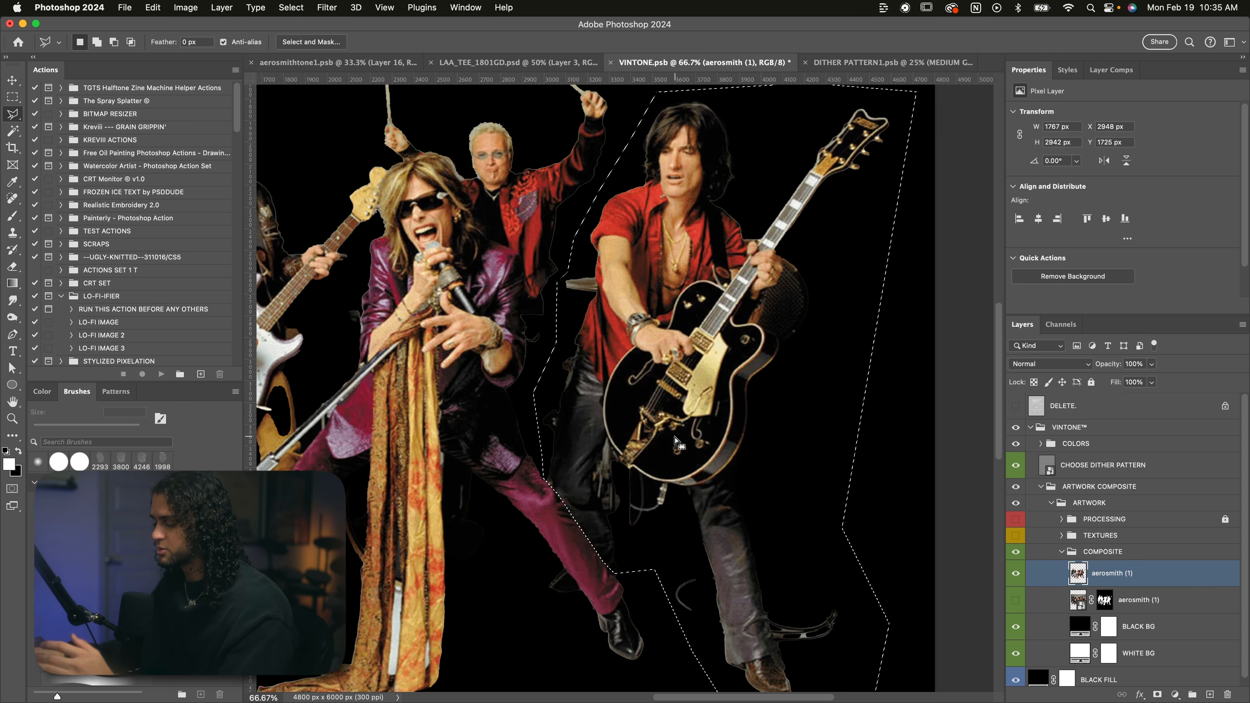
pyautogui.press('super+minus')
pyautogui.scroll(1, 664, 403)
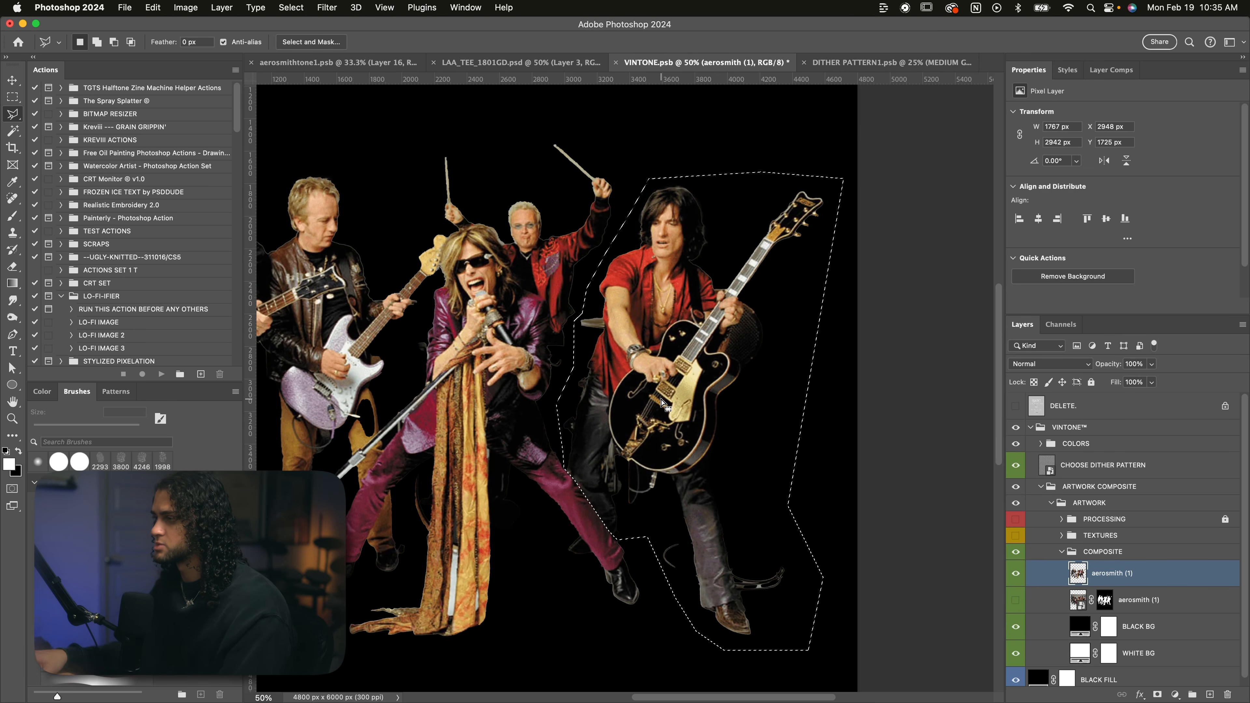
pyautogui.rightClick(661, 398)
pyautogui.click(716, 515)
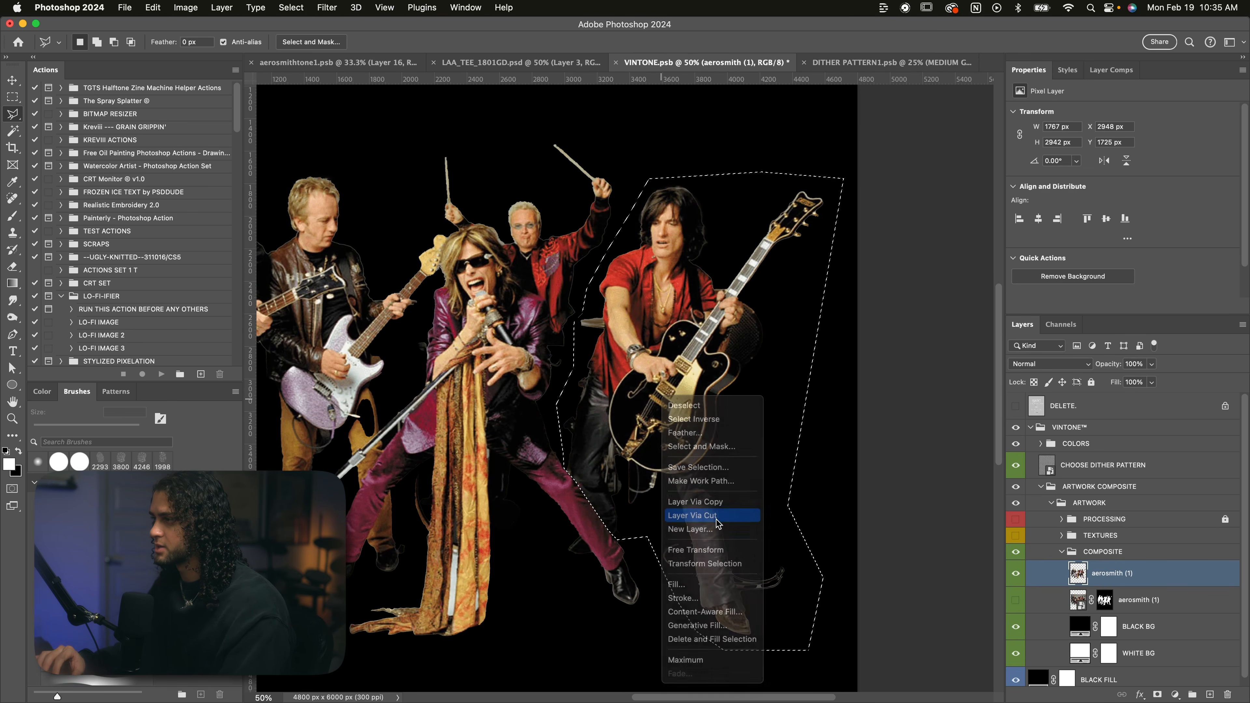
# Move the cut-out guitarist to about X 3095 px, Y 1647 px, and show the PROCESSING group again.
pyautogui.press('v')
pyautogui.press('super+minus')
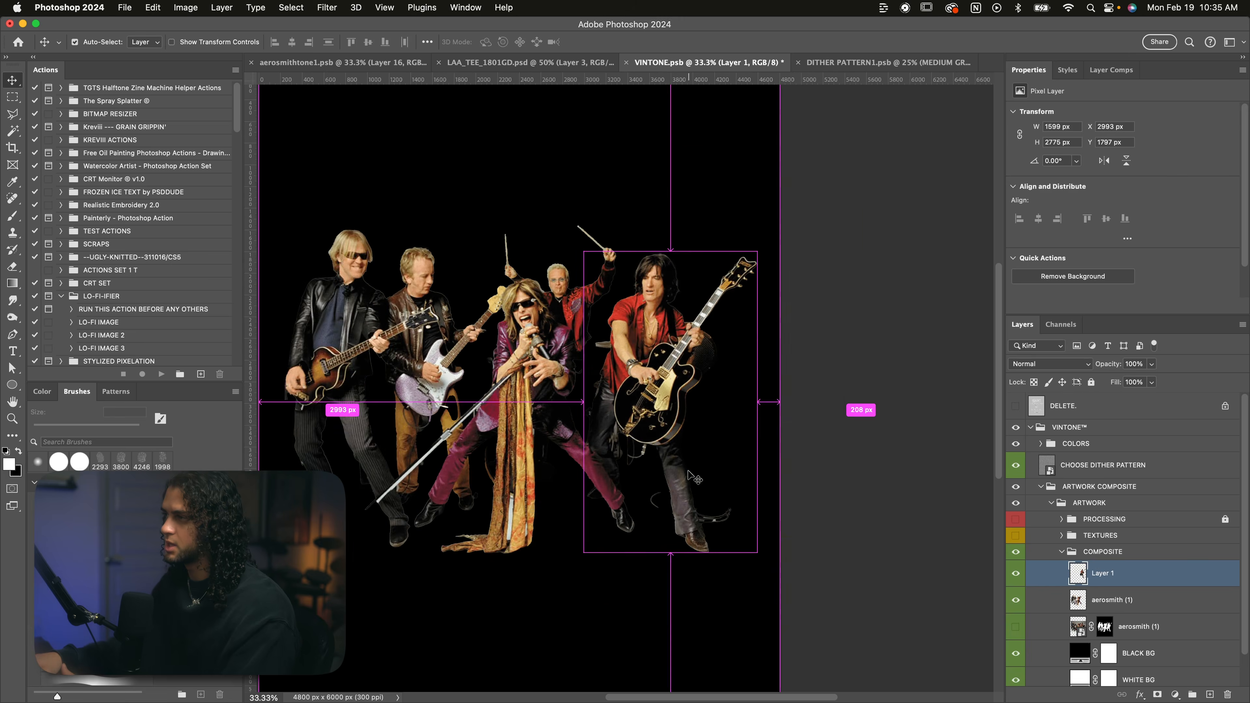
pyautogui.press('super+plus')
pyautogui.moveTo(769, 452); pyautogui.dragTo(787, 406)
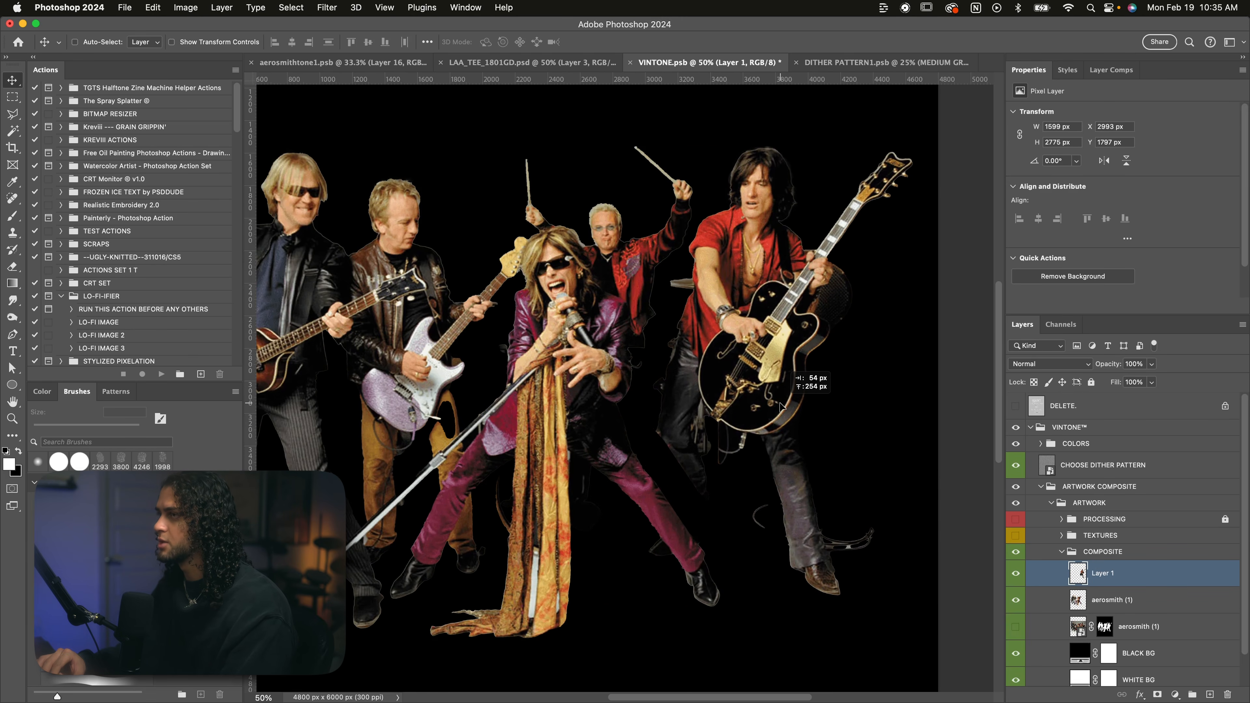
pyautogui.press('super+minus')
pyautogui.press('super+plus')
pyautogui.press('super+plus')
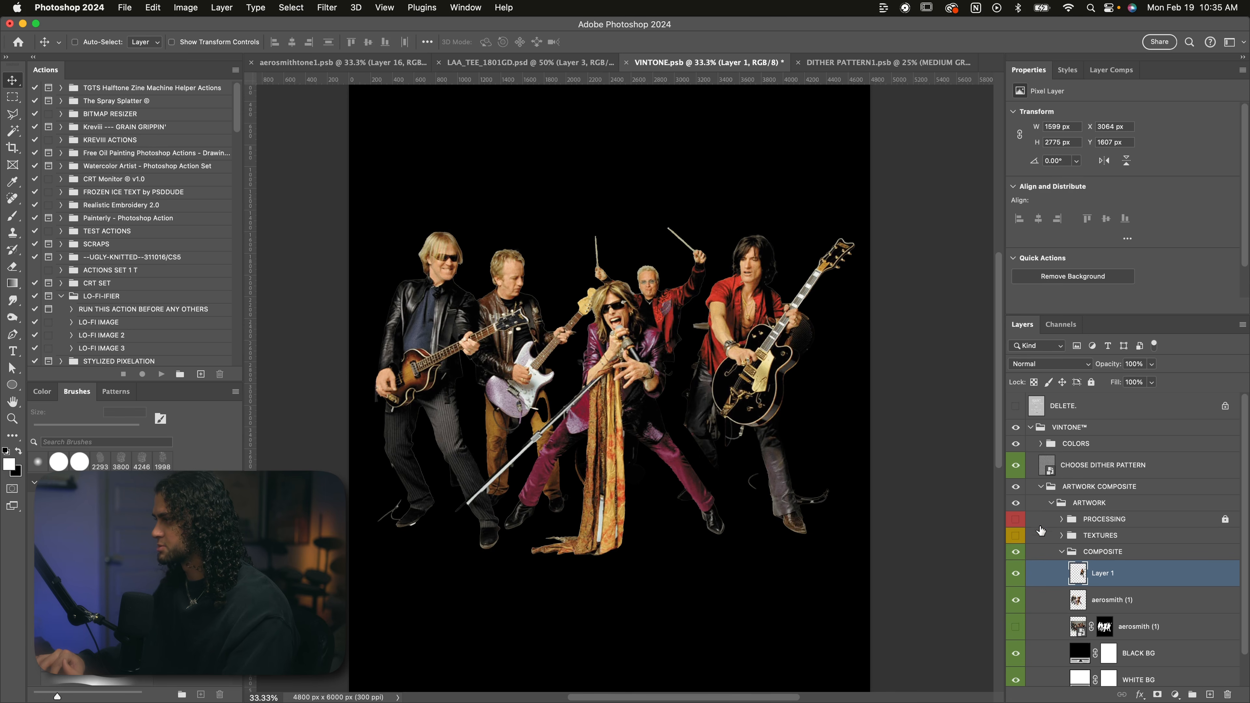
pyautogui.moveTo(801, 327); pyautogui.dragTo(799, 336)
pyautogui.moveTo(738, 385); pyautogui.dragTo(752, 383)
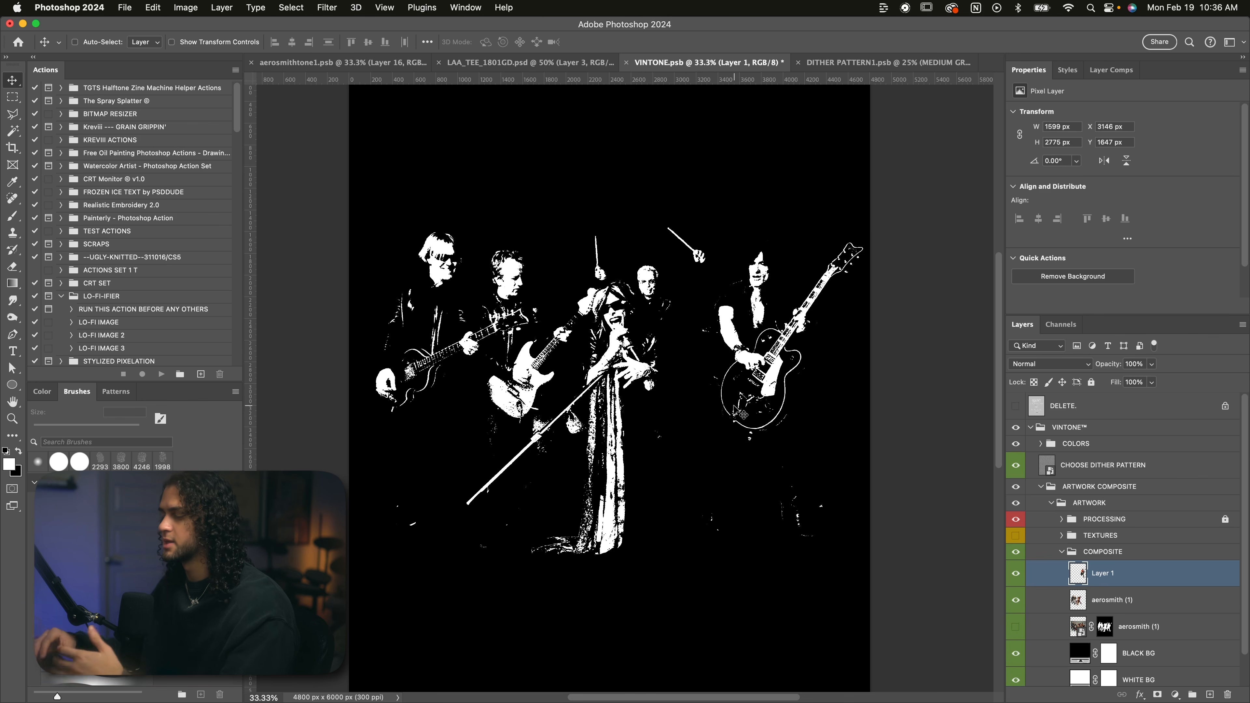
pyautogui.moveTo(736, 412); pyautogui.dragTo(727, 412)
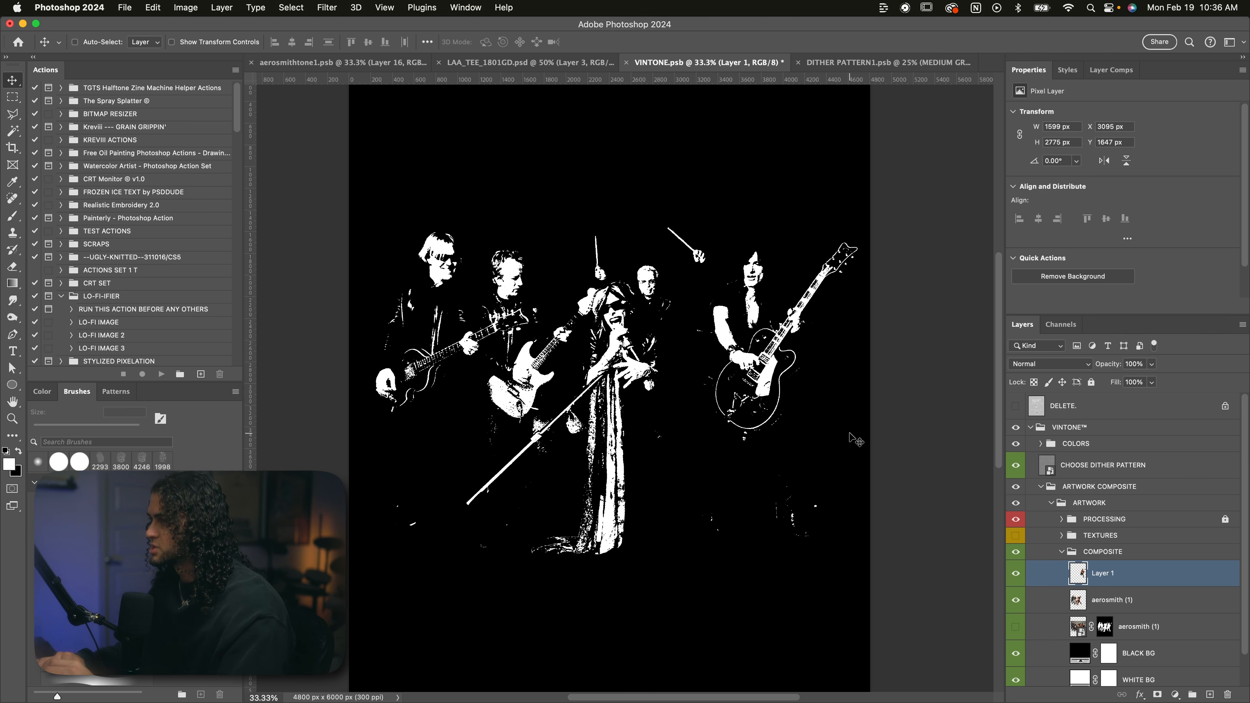
# Add a Levels adjustment layer above the guitarist layer and brighten its midtones to 3.34.
pyautogui.click(1174, 695)
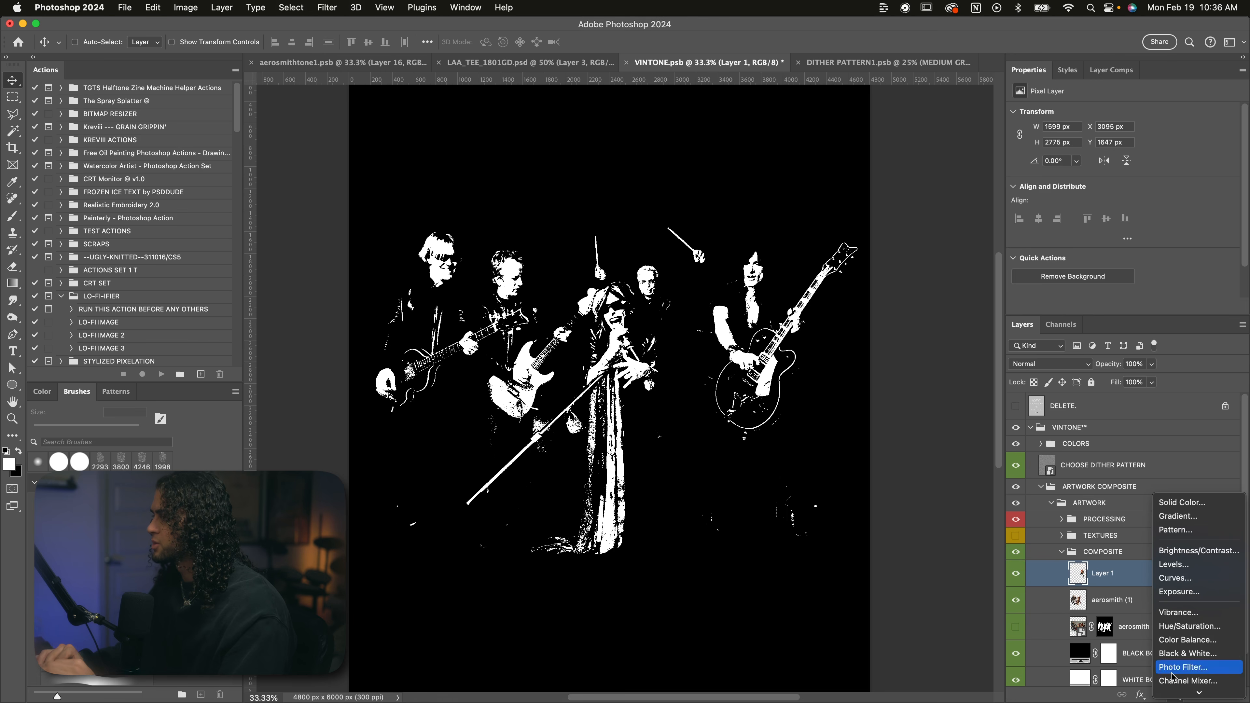
pyautogui.click(1175, 566)
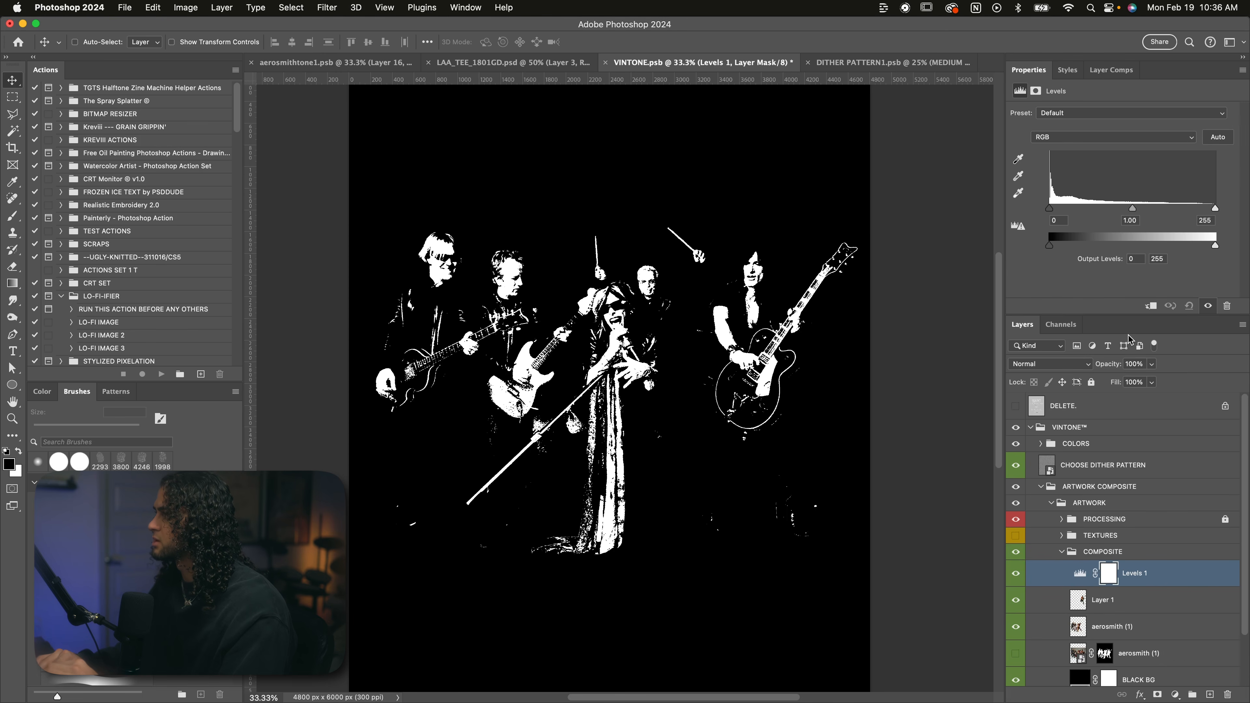
pyautogui.moveTo(1133, 208); pyautogui.dragTo(1066, 208)
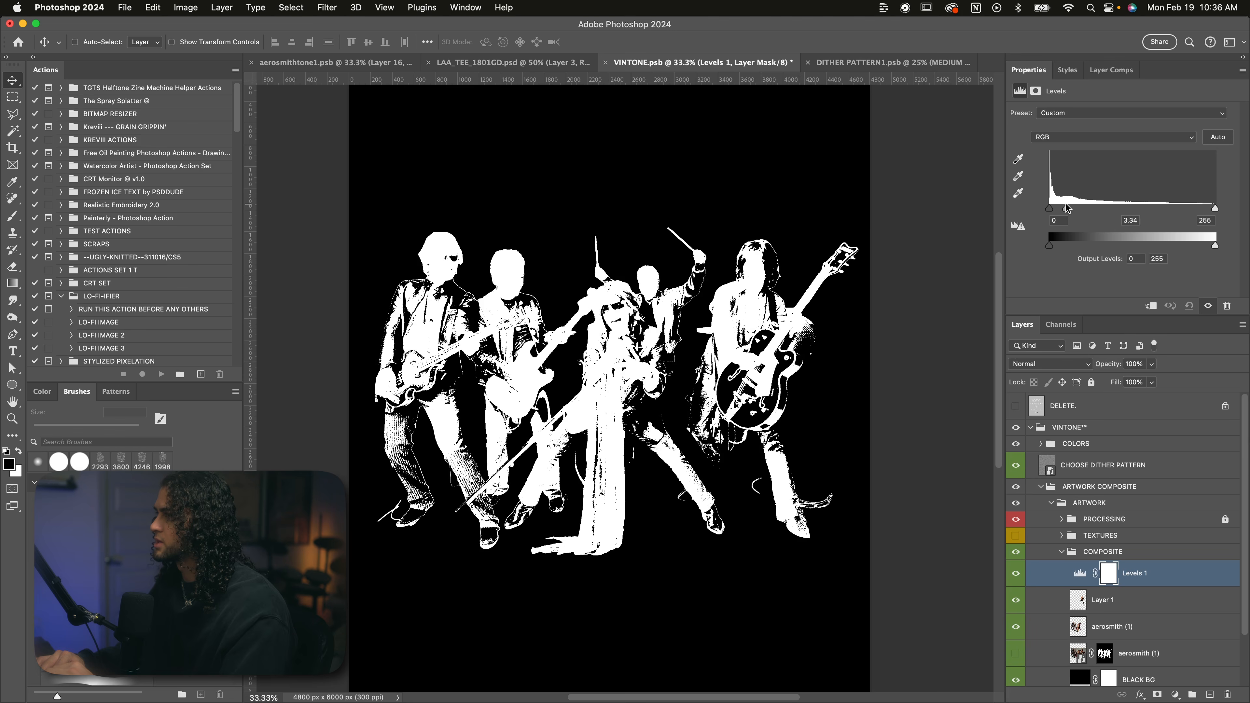
# Reposition the cut-out guitarist on Layer 1 to about X 3061 px, Y 1618 px.
pyautogui.keyDown('super'); pyautogui.click(735, 321); pyautogui.keyUp('super')
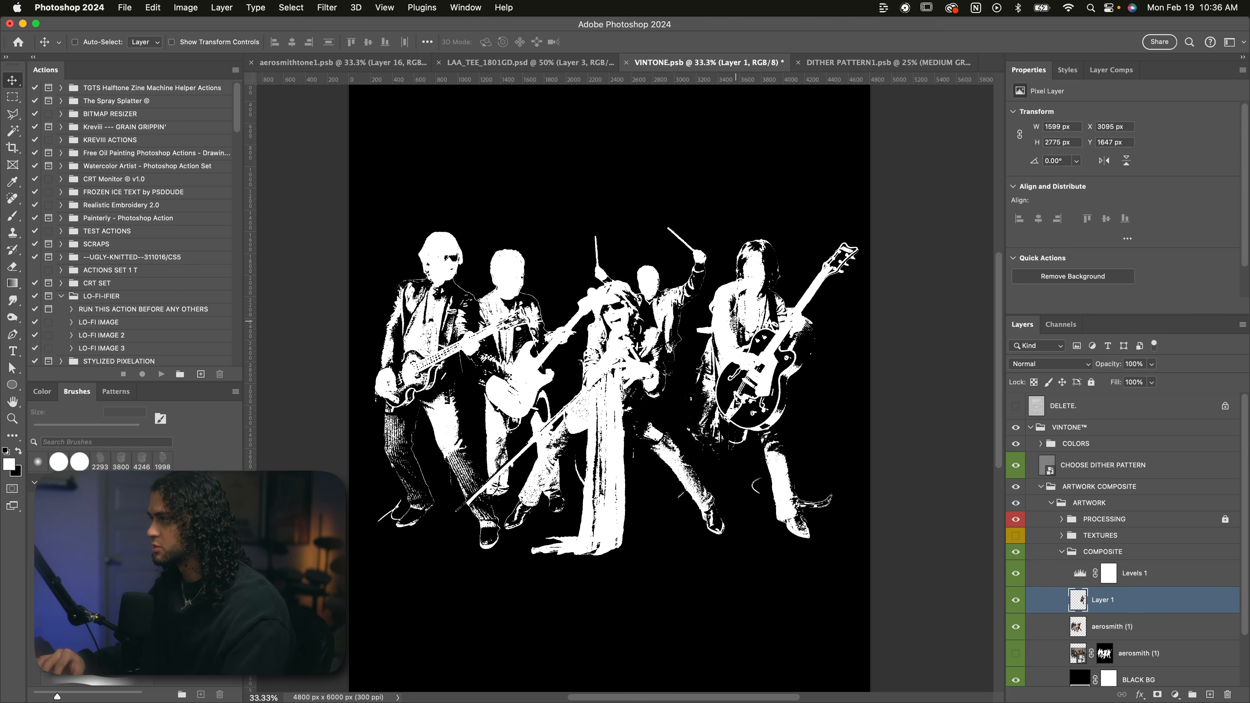
pyautogui.moveTo(736, 320); pyautogui.dragTo(775, 324)
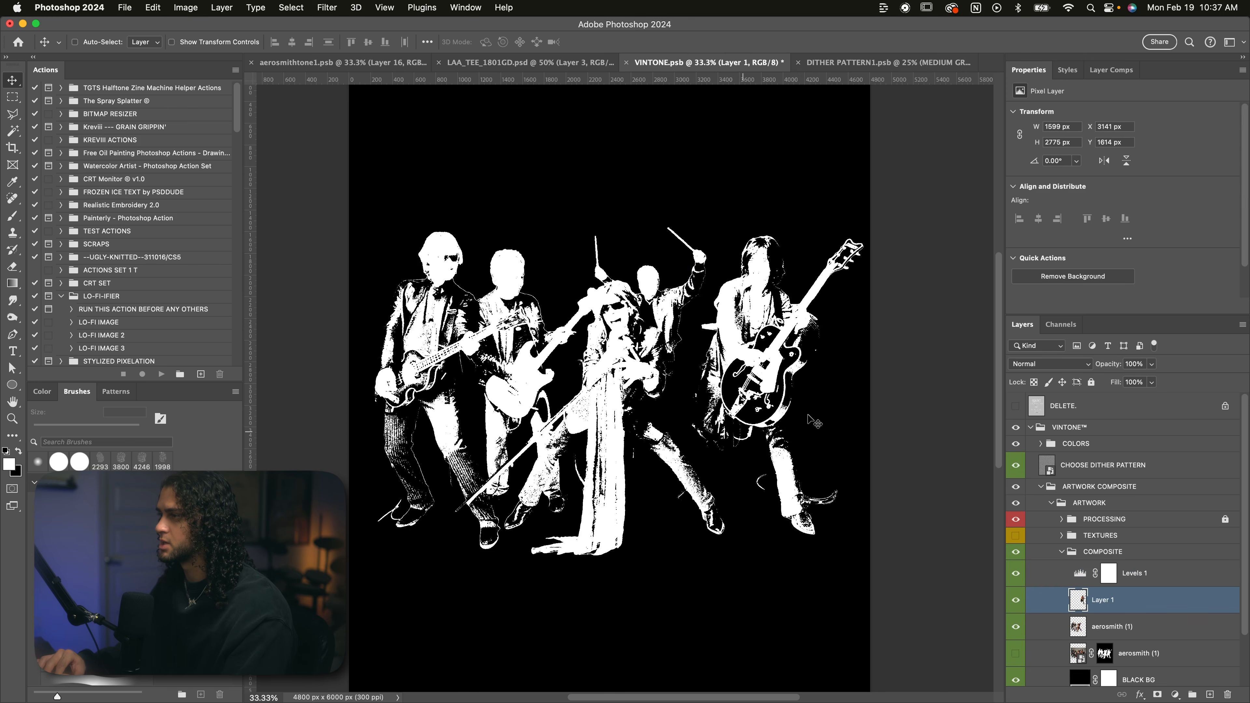
pyautogui.moveTo(753, 440); pyautogui.dragTo(744, 441)
# Delete the Levels 1 adjustment layer from the COMPOSITE group.
pyautogui.click(1160, 575)
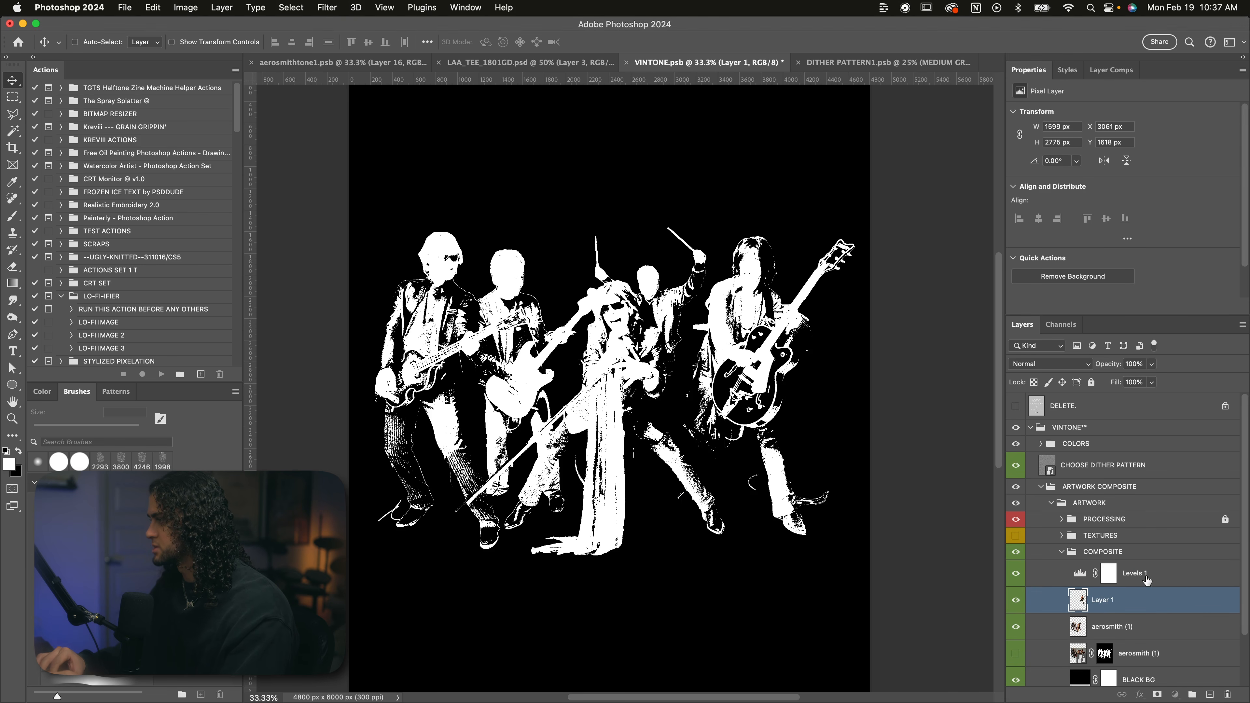
pyautogui.click(1146, 581)
pyautogui.press('Delete')
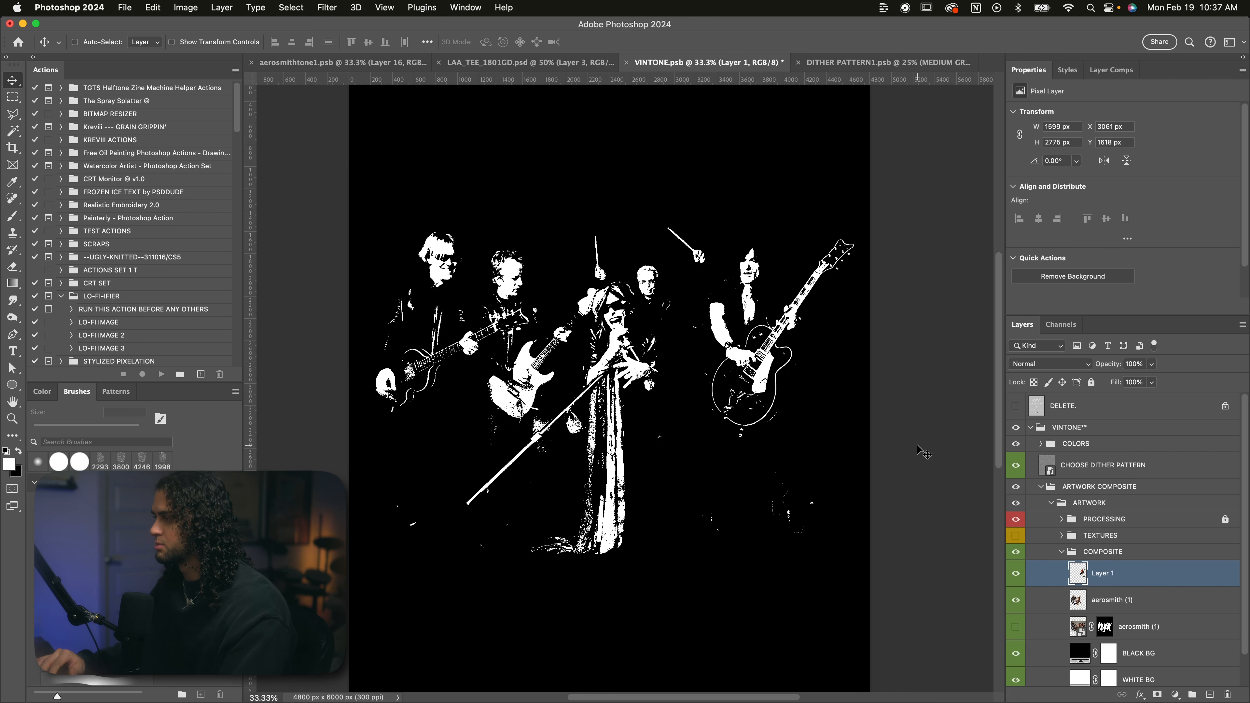
# Merge the guitarist layer with the rasterized aerosmith (1) layer and duplicate the merged layer.
pyautogui.keyDown('shift'); pyautogui.click(1128, 610); pyautogui.keyUp('shift')
pyautogui.hotkey('ctrl', 'e')
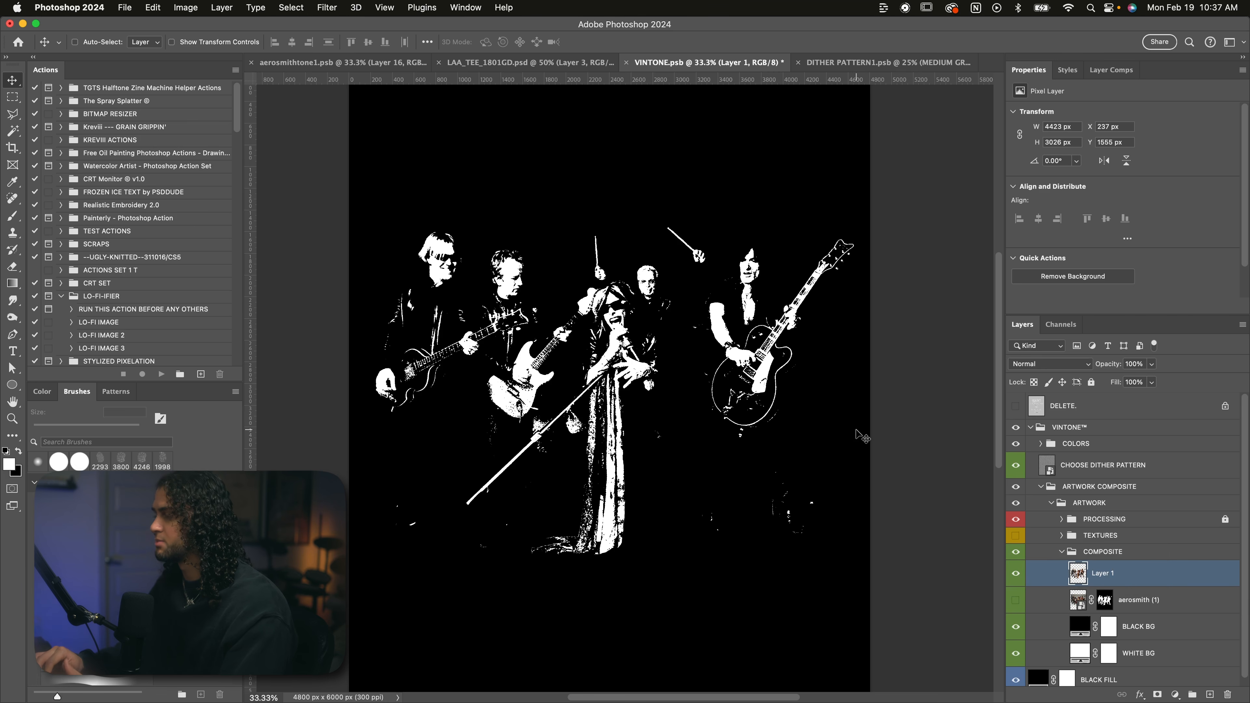
pyautogui.press('super')
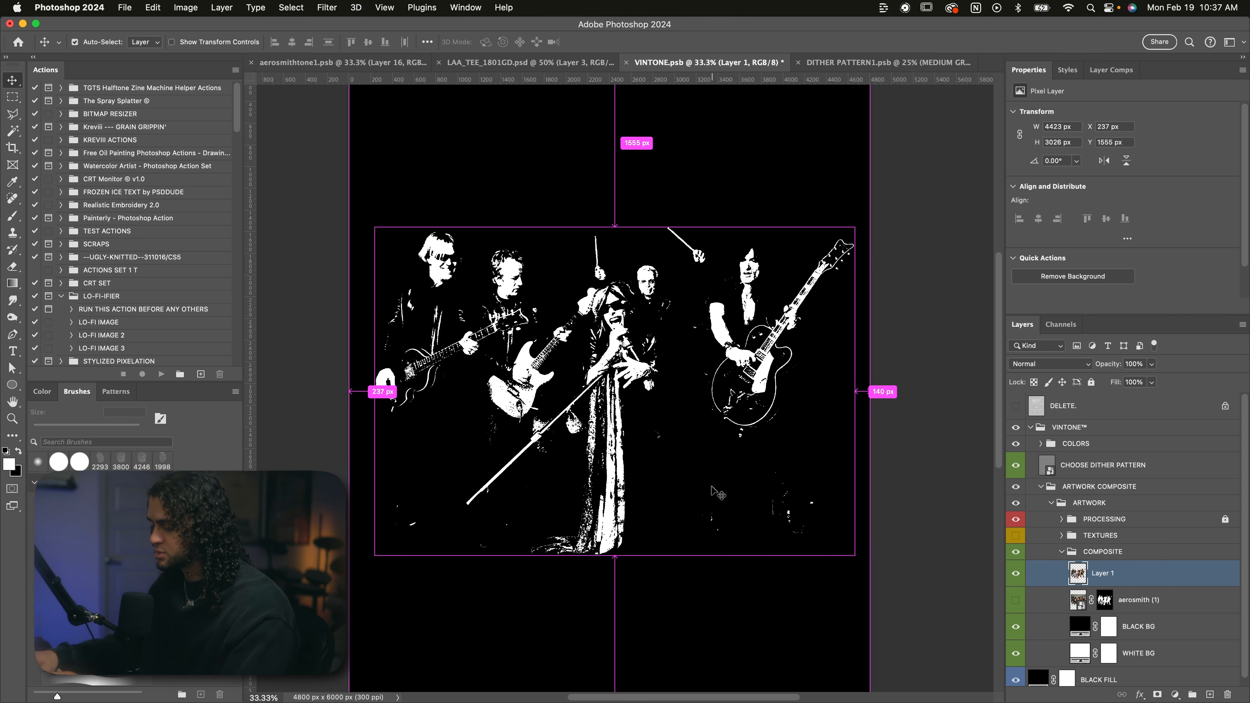
pyautogui.press('super+j')
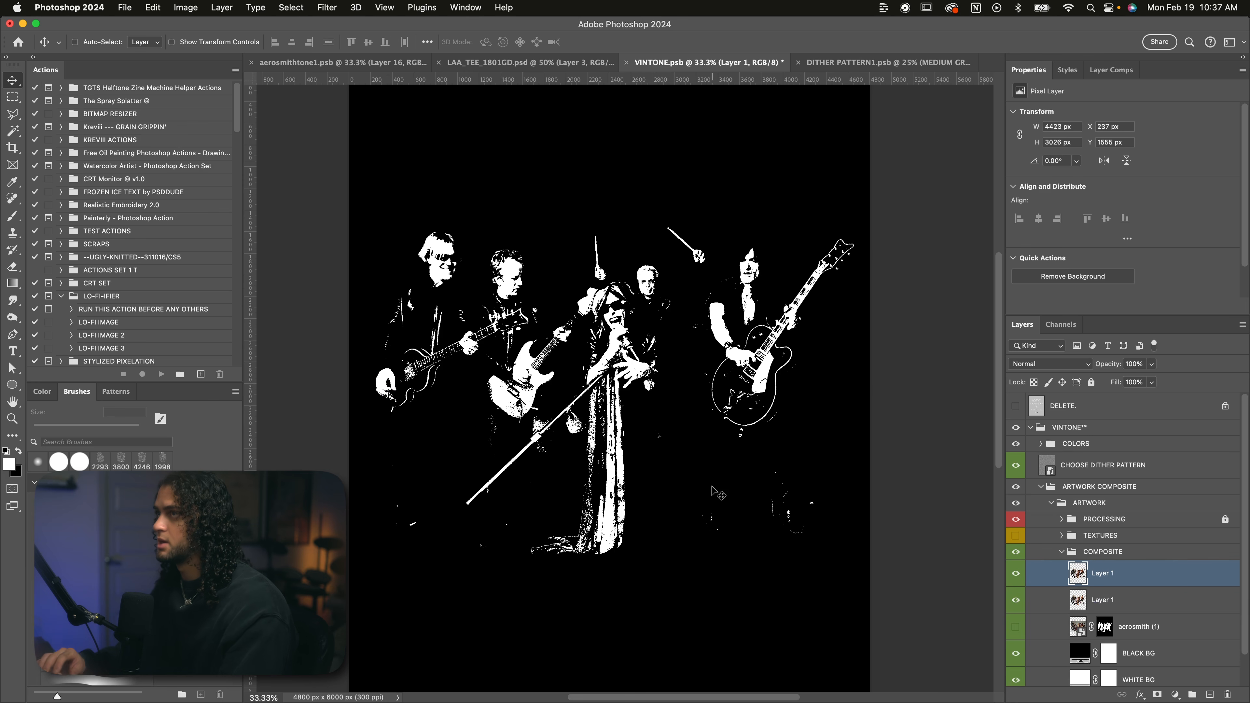
# Start a Shadows/Highlights adjustment on the upper band photo layer and set the highlights amount to 0%.
pyautogui.click(185, 8)
pyautogui.moveTo(201, 49)
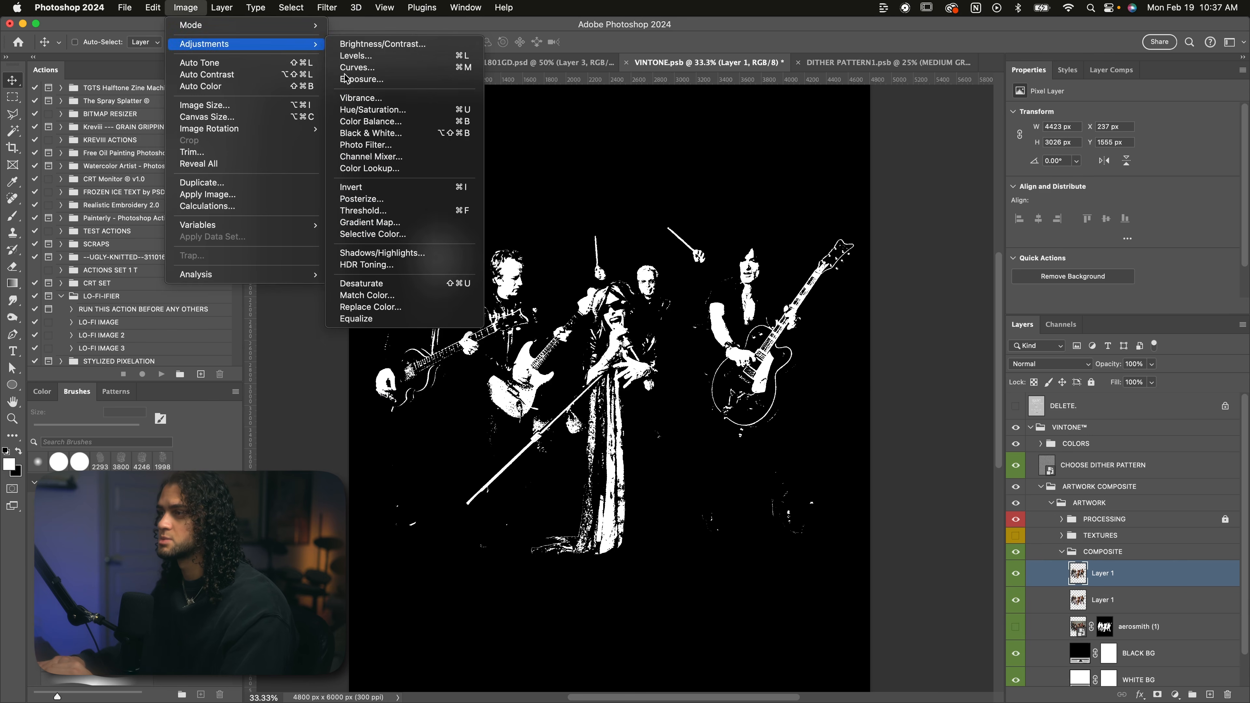
pyautogui.click(409, 252)
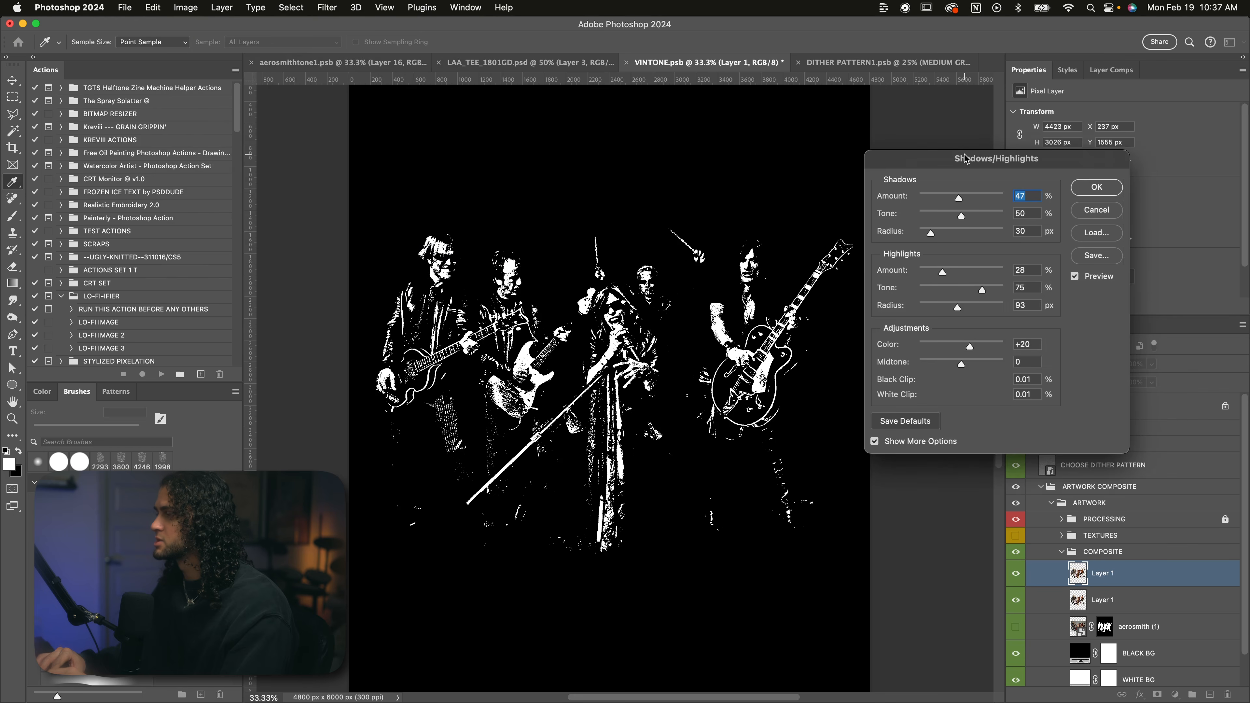
pyautogui.moveTo(965, 158); pyautogui.dragTo(965, 140)
pyautogui.moveTo(909, 258); pyautogui.dragTo(889, 259)
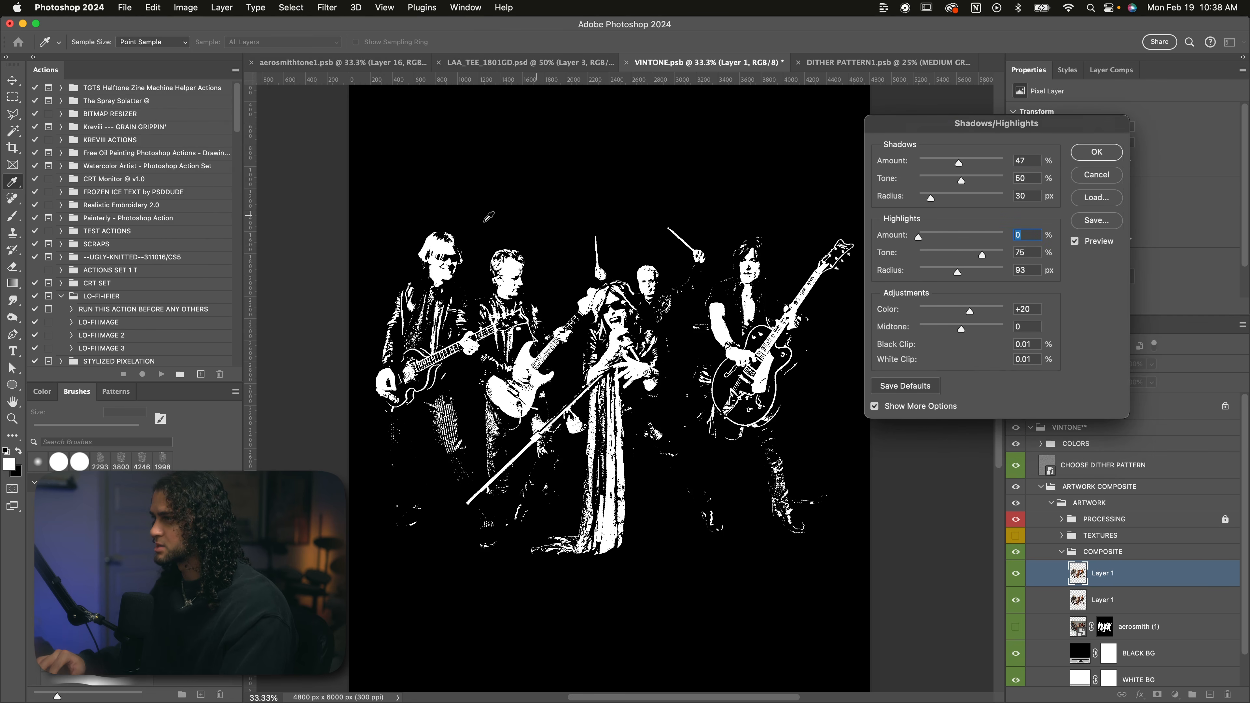
pyautogui.moveTo(947, 118); pyautogui.dragTo(947, 126)
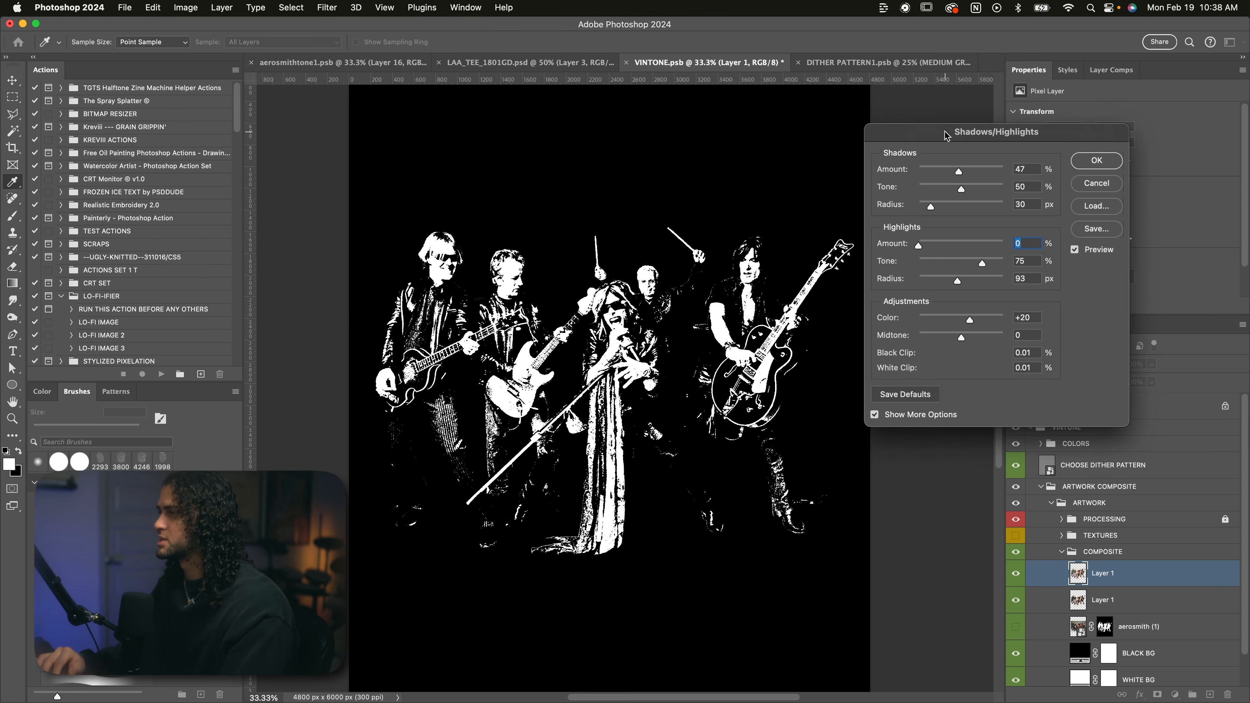
pyautogui.scroll(3, 754, 255)
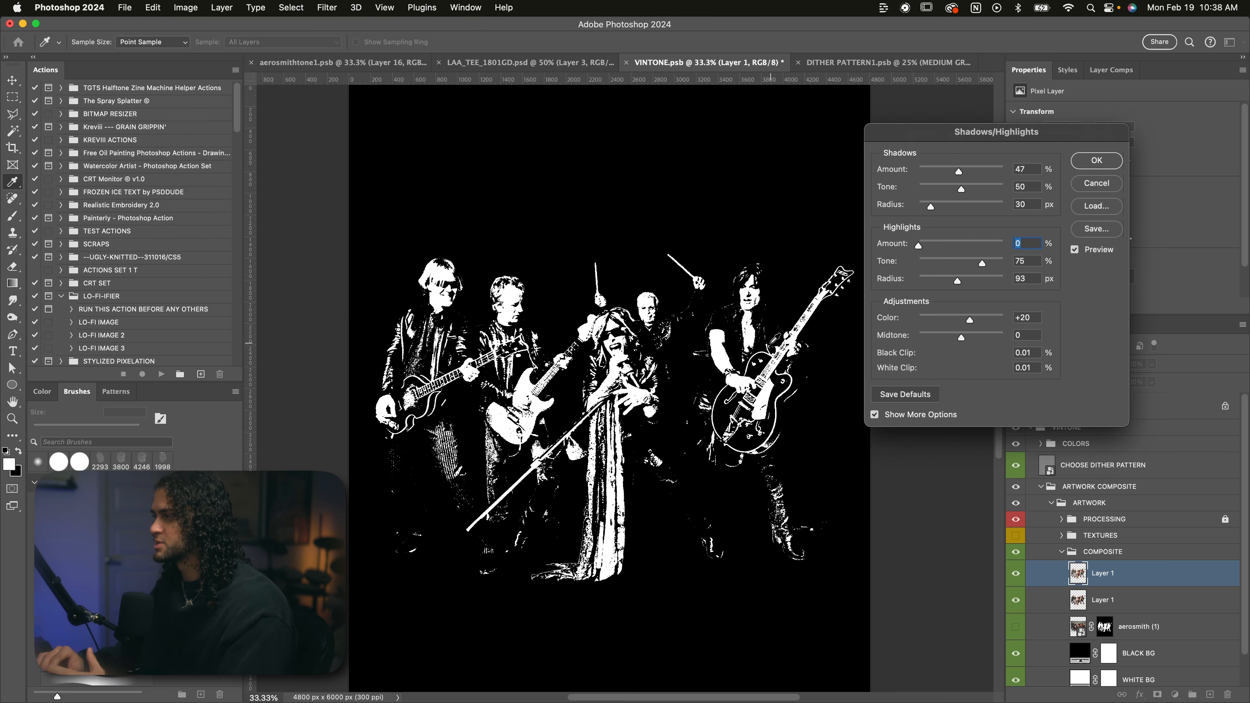
pyautogui.scroll(-1, 817, 428)
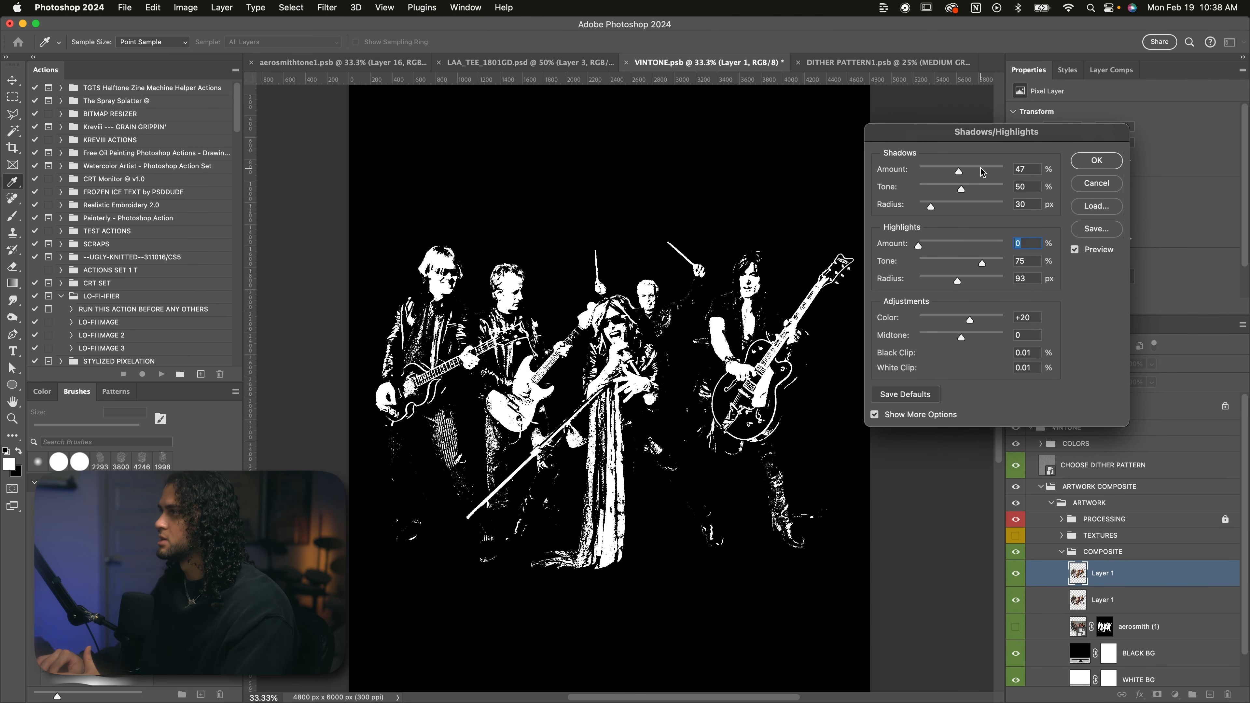
# Set the shadows to 85% amount, 48% tone and 43 px radius, and apply the Shadows/Highlights adjustment.
pyautogui.moveTo(986, 172); pyautogui.dragTo(992, 172)
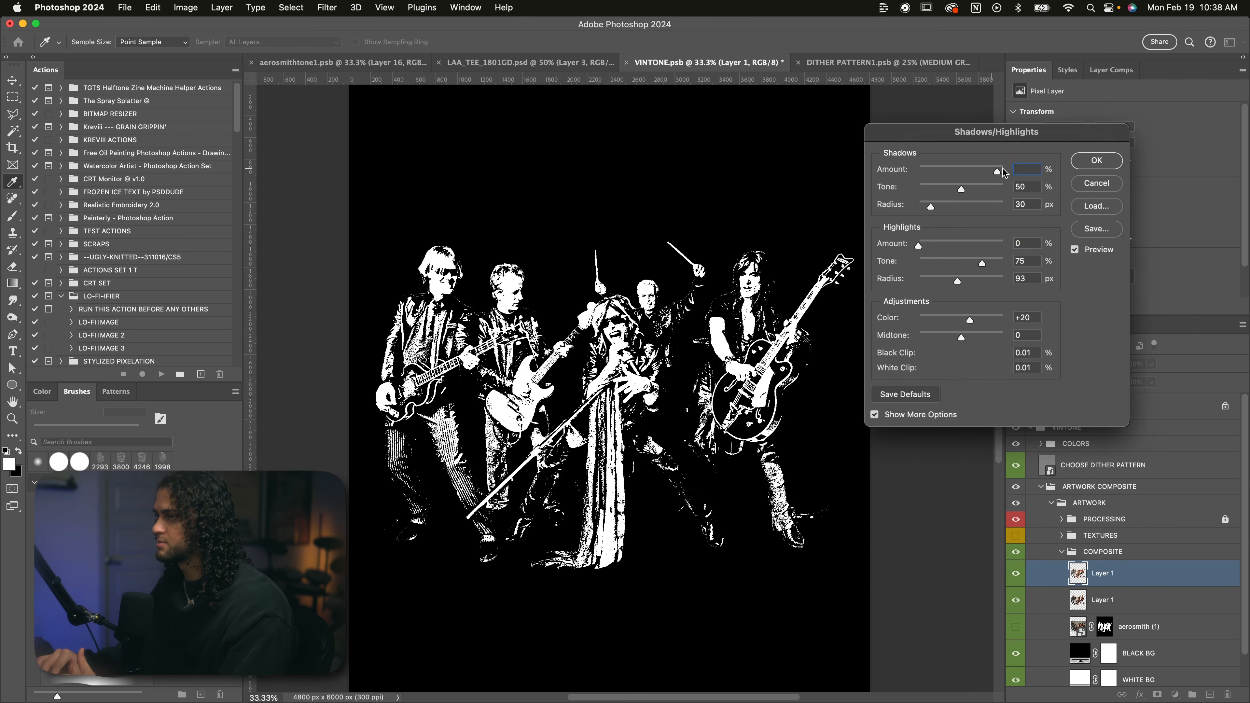
pyautogui.press('Up')
pyautogui.press('Up')
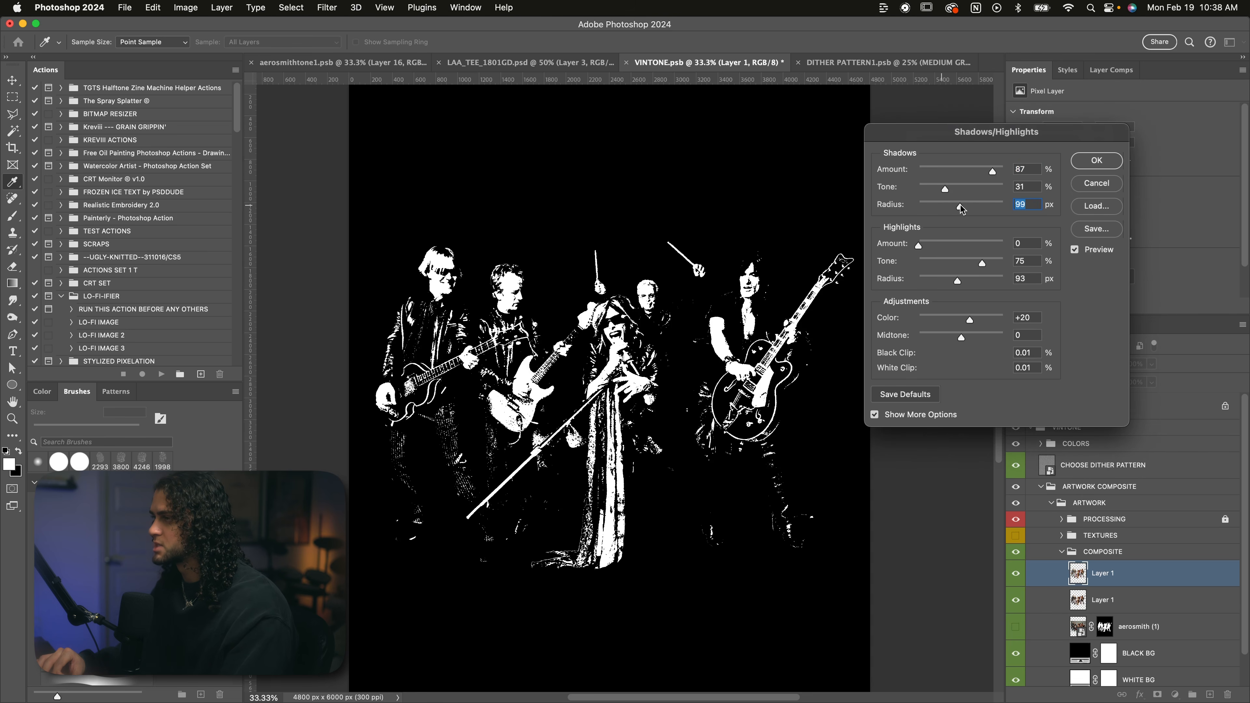
pyautogui.press('Up')
pyautogui.press('Up')
pyautogui.press('Up')
pyautogui.press('Up')
pyautogui.press('Up')
pyautogui.press('Up')
pyautogui.moveTo(978, 209); pyautogui.dragTo(951, 205)
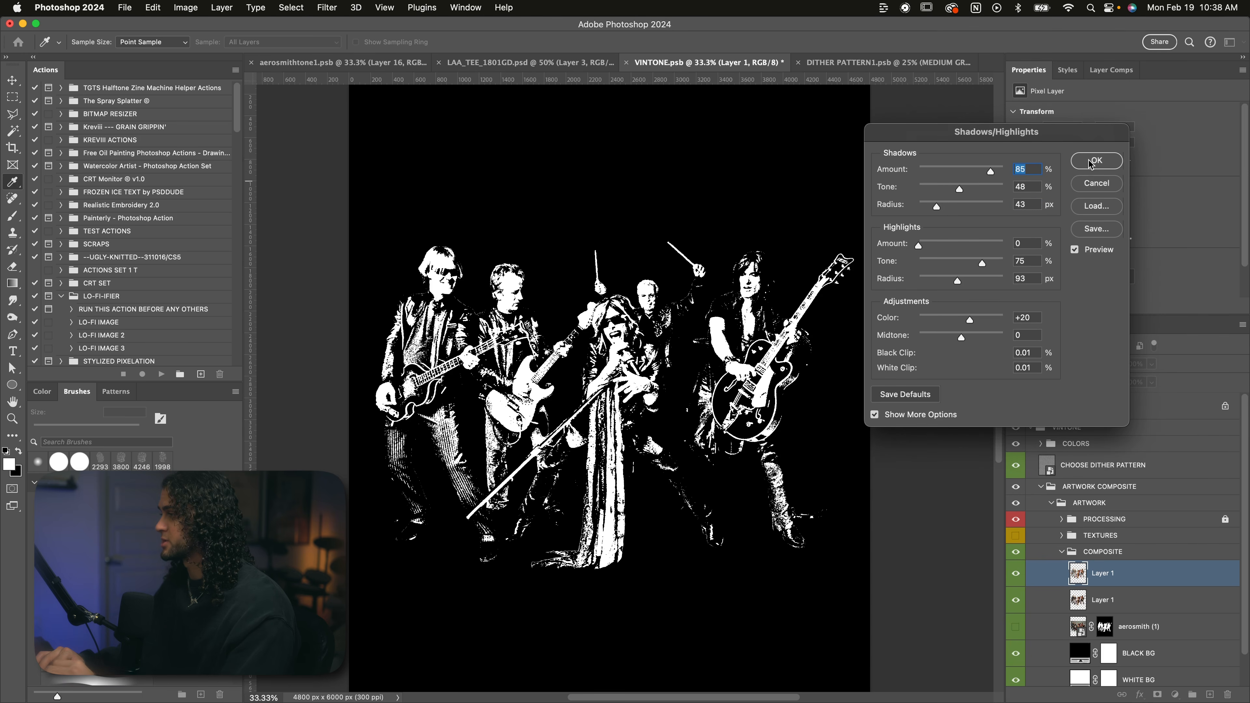
pyautogui.click(1095, 161)
# Group both Layer 1 copies with the aerosmith (1) layer and expand the new group.
pyautogui.press('v')
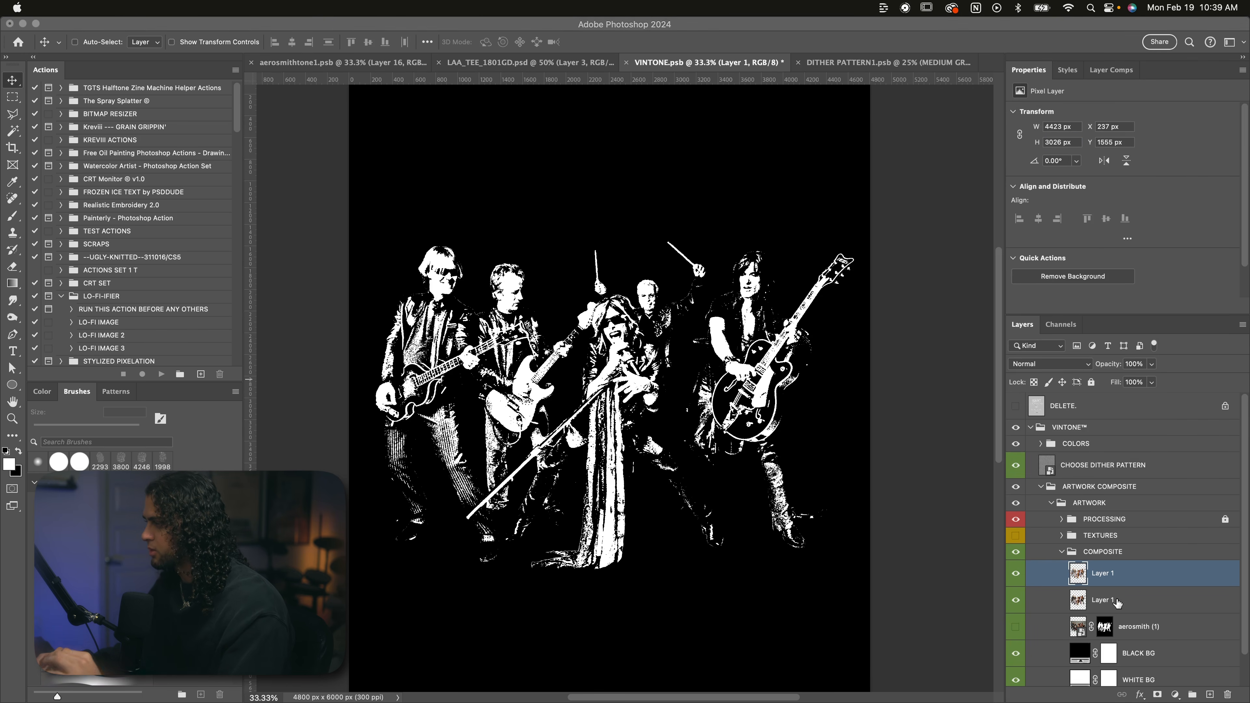
pyautogui.click(1150, 639)
pyautogui.keyDown('shift'); pyautogui.click(1153, 636); pyautogui.keyUp('shift')
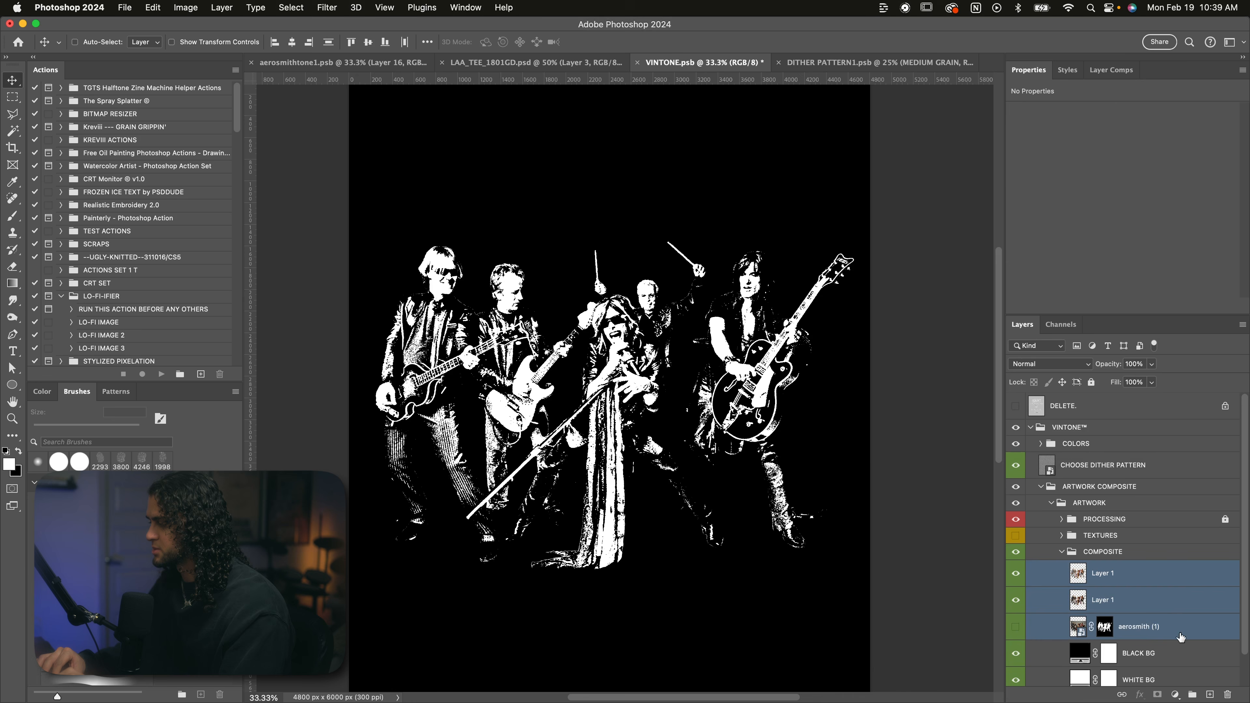
pyautogui.press('super+g')
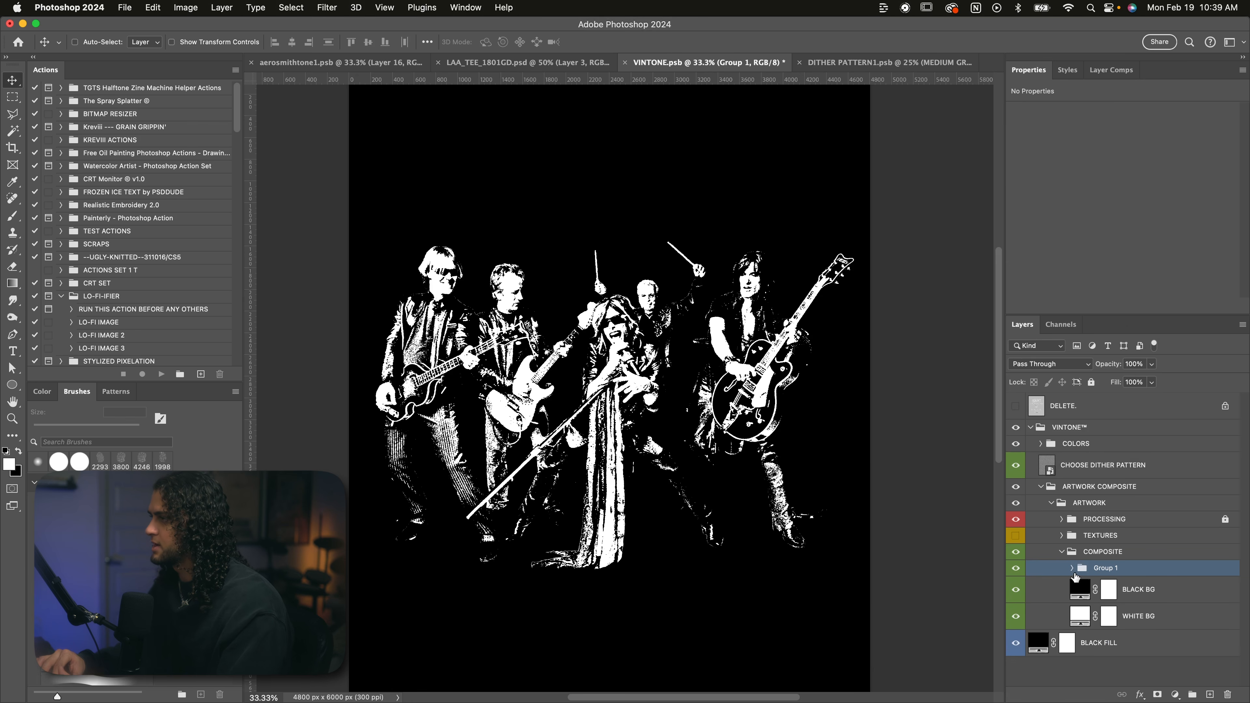
pyautogui.click(1072, 569)
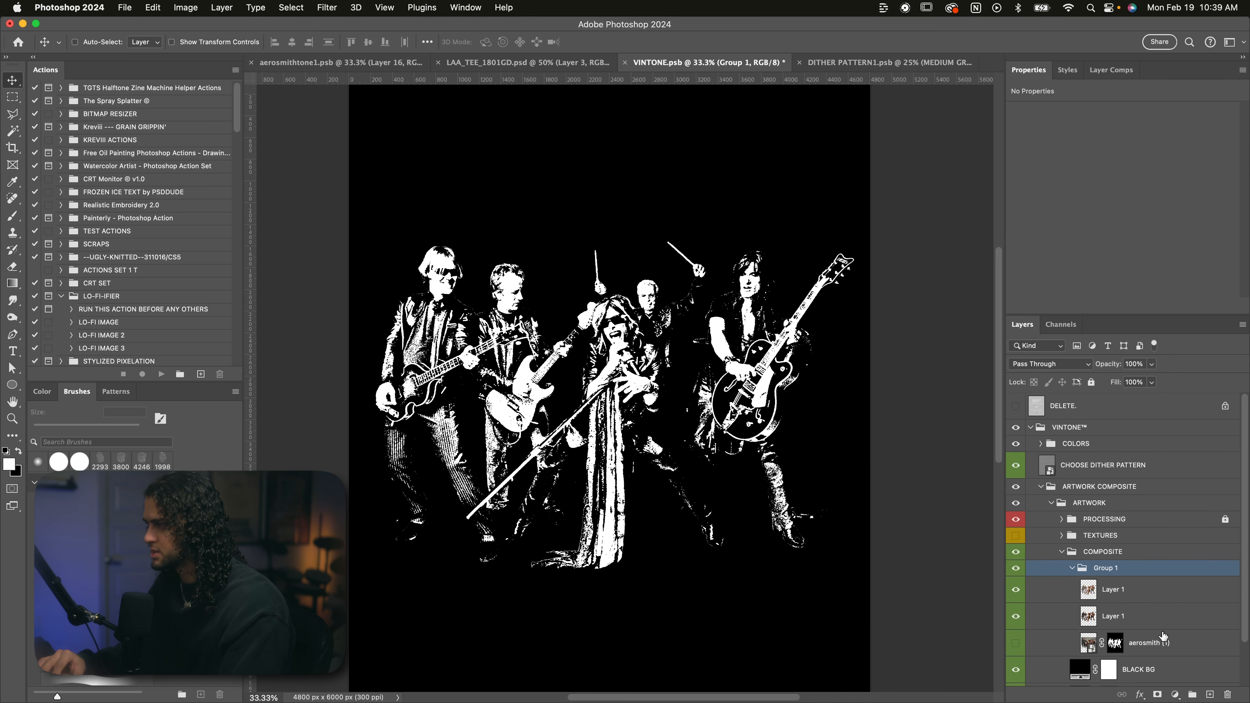
# Add a Levels adjustment clipped to Group 1 with input black at 25 and input white at 215.
pyautogui.click(1175, 694)
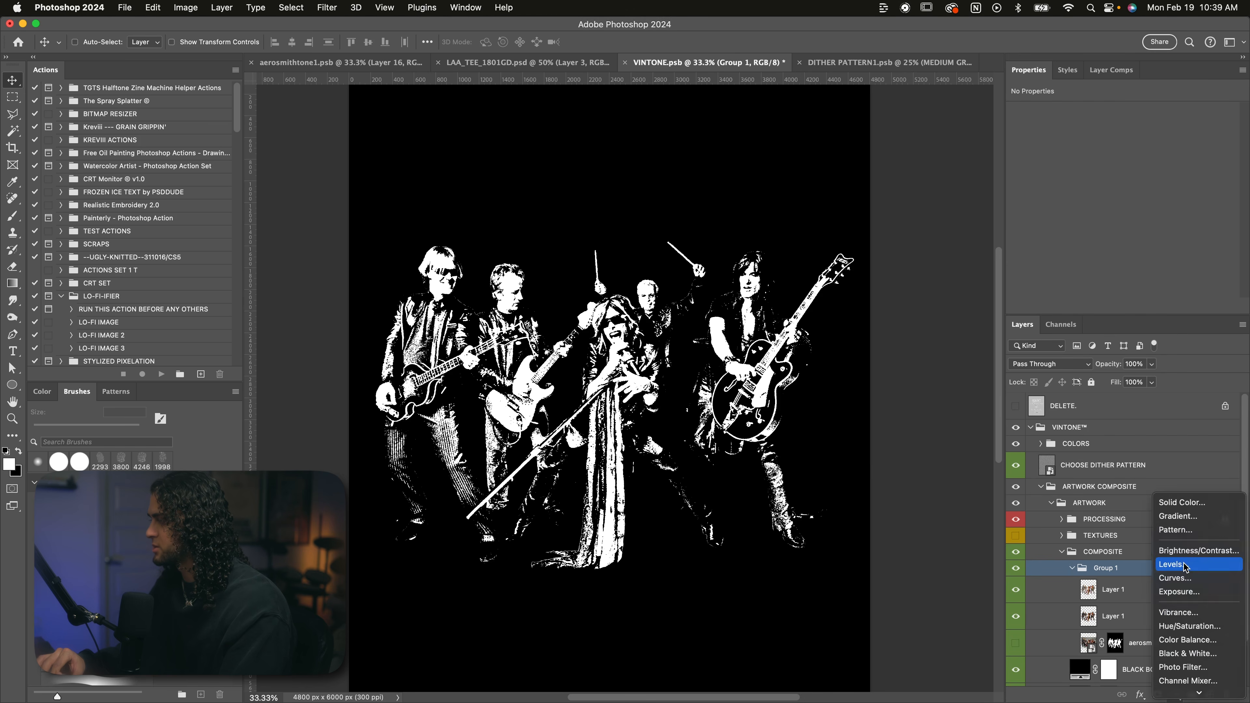
pyautogui.click(1151, 560)
pyautogui.moveTo(1136, 593); pyautogui.dragTo(1080, 561)
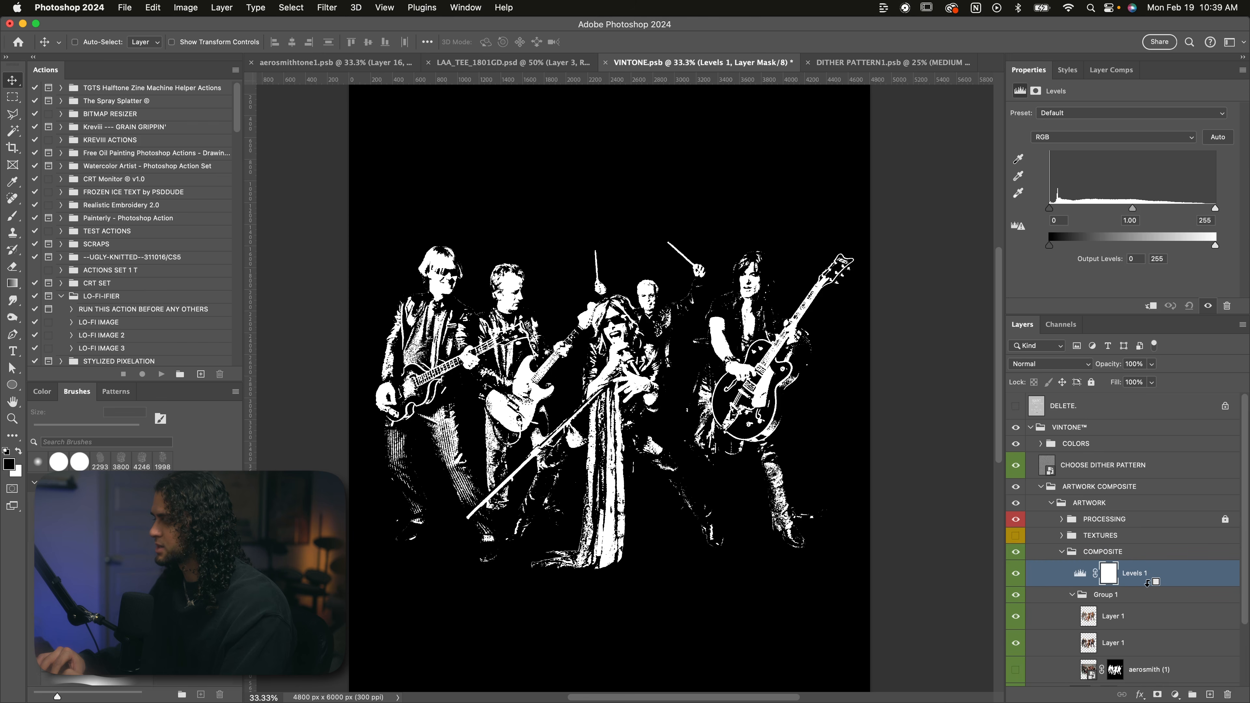
pyautogui.keyDown('alt'); pyautogui.click(1146, 583); pyautogui.keyUp('alt')
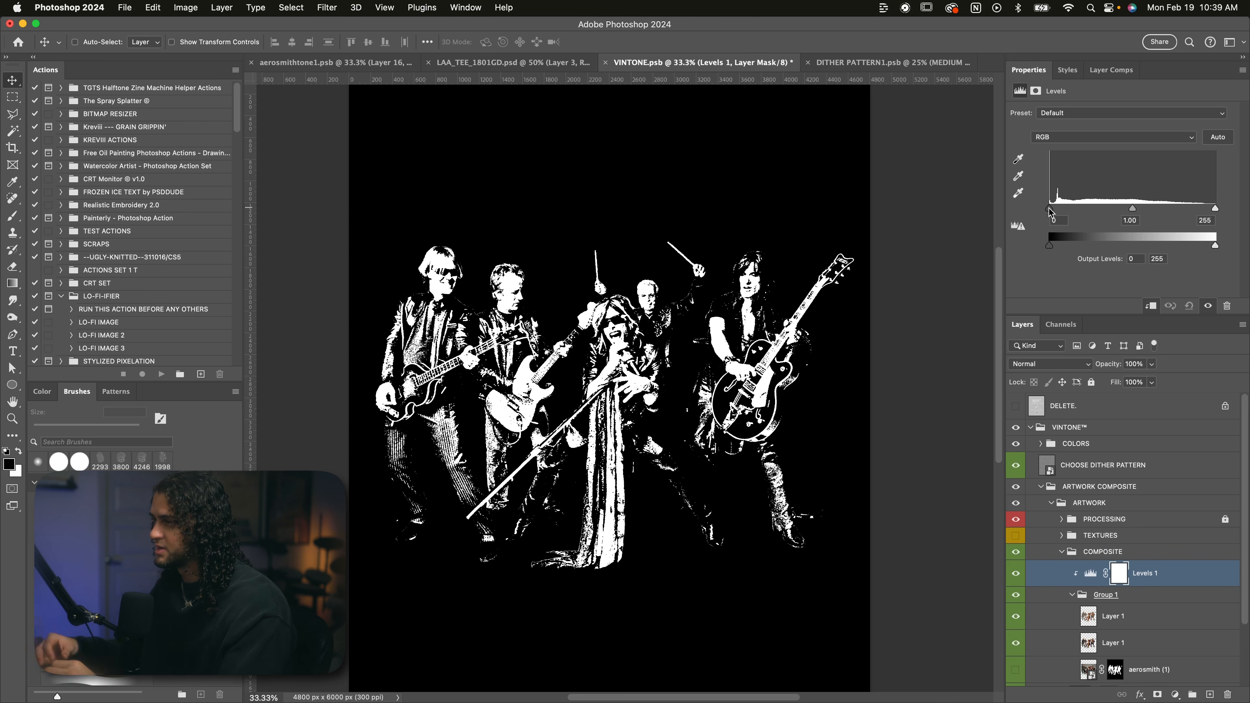
pyautogui.moveTo(1049, 209); pyautogui.dragTo(1066, 212)
pyautogui.moveTo(1190, 211); pyautogui.dragTo(1189, 211)
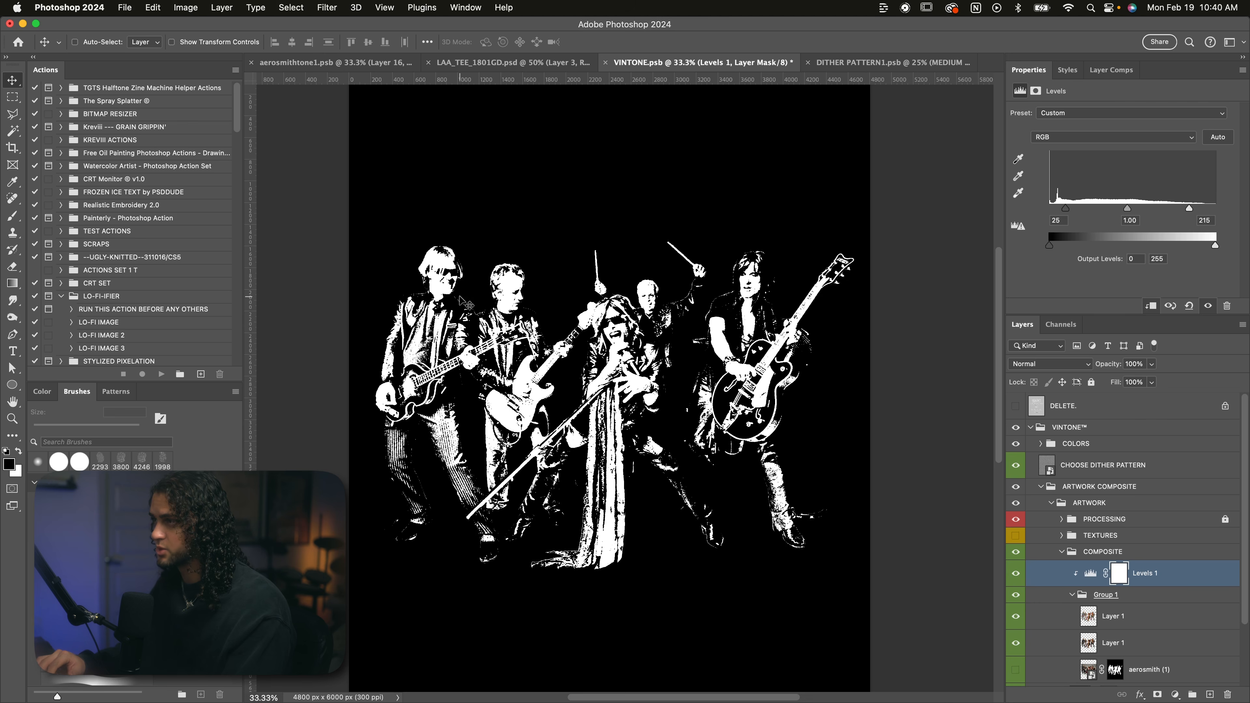
# Add a second clipped Levels adjustment with midtones at 0.63 and invert its mask to black.
pyautogui.click(1174, 694)
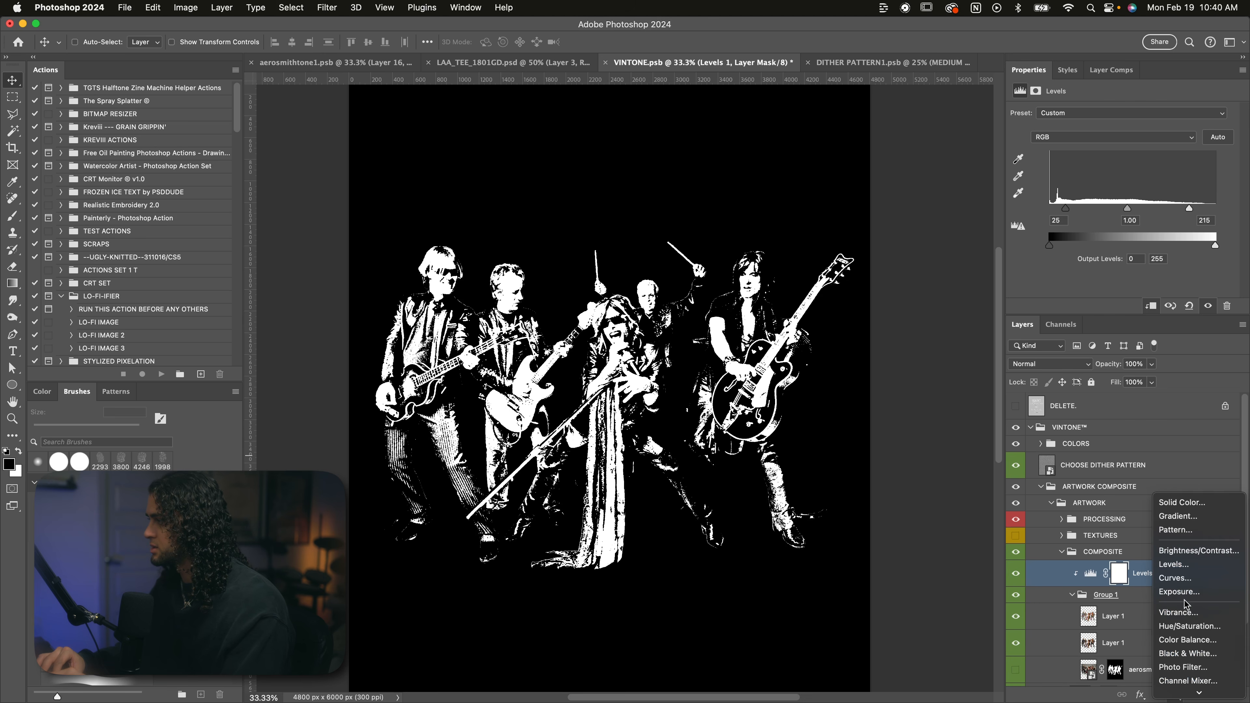
pyautogui.click(1185, 571)
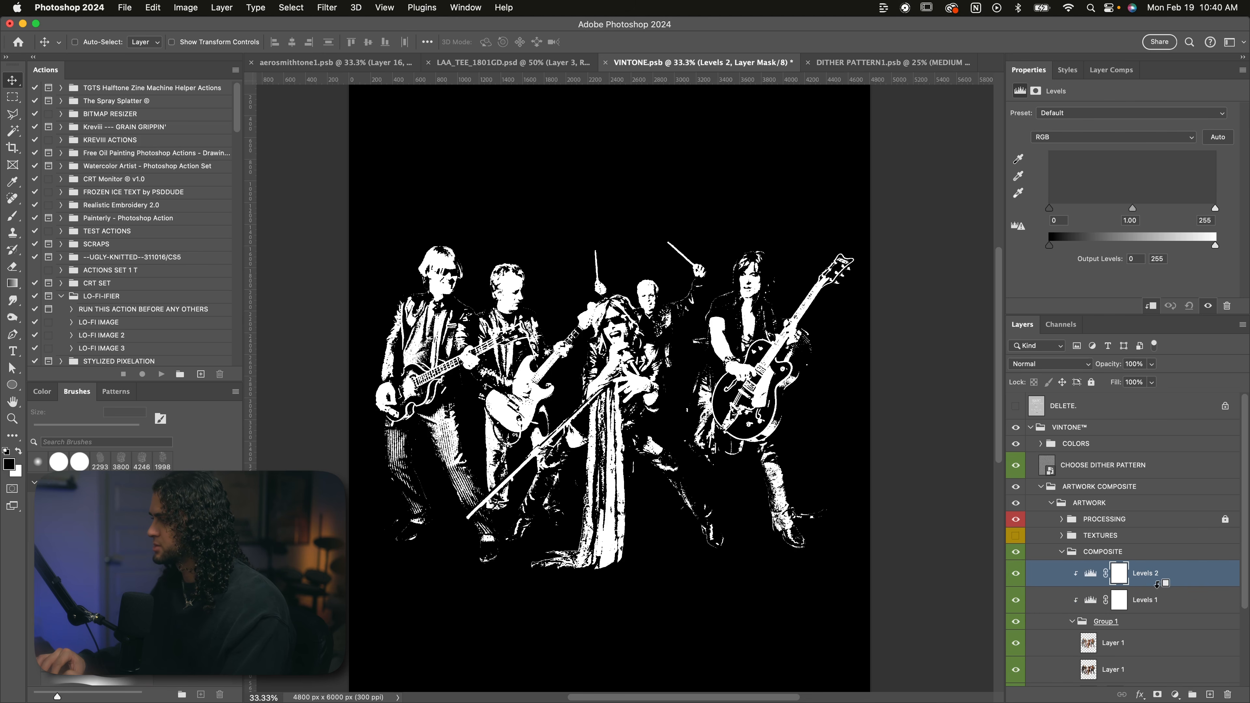
pyautogui.moveTo(1131, 212); pyautogui.dragTo(1157, 211)
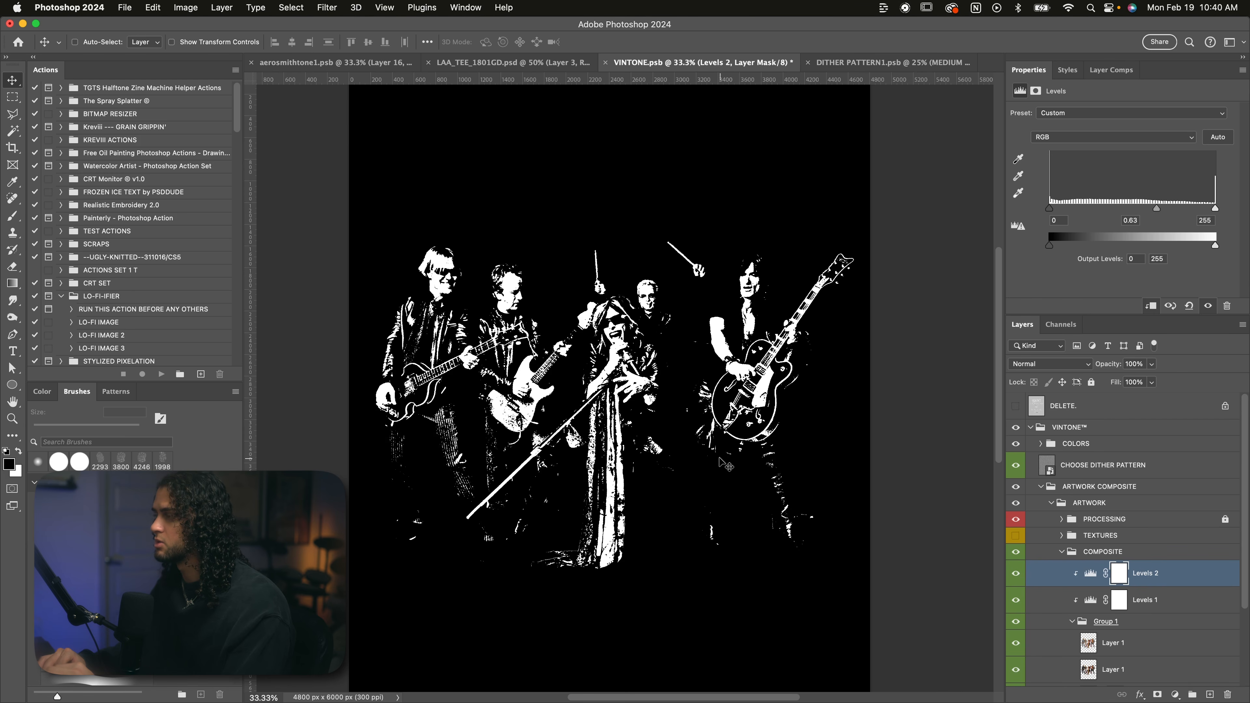
pyautogui.click(1117, 574)
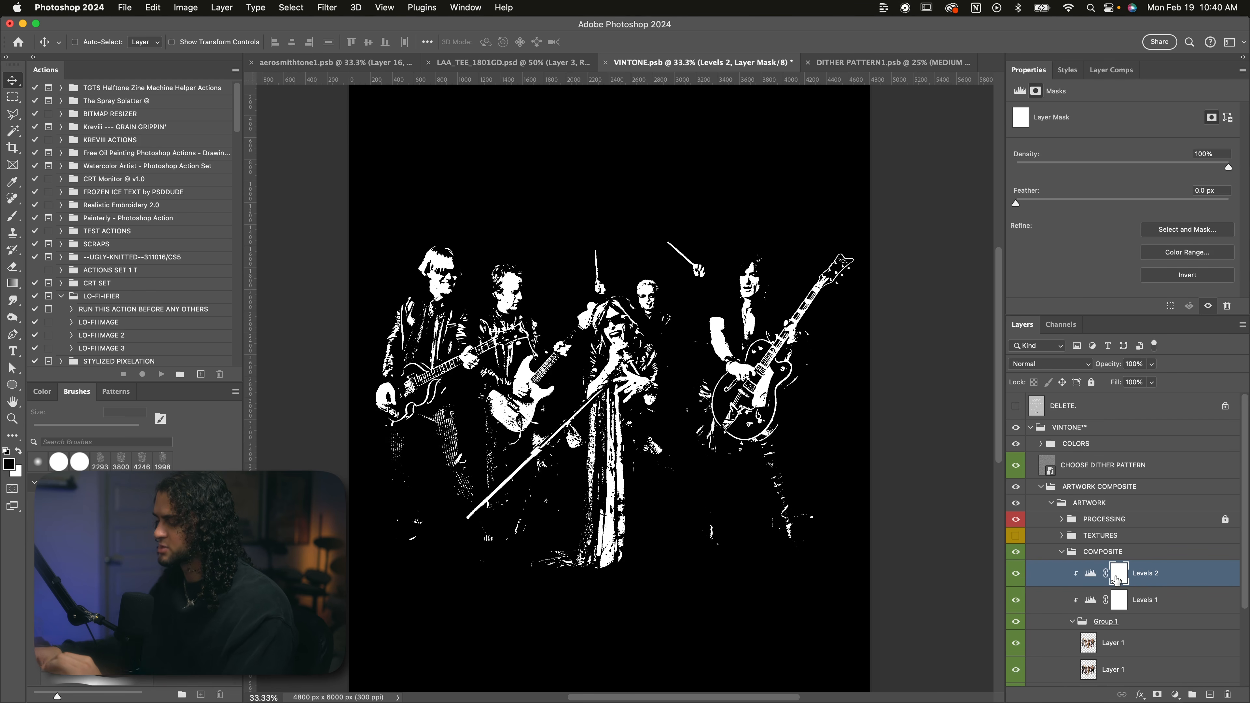
pyautogui.press('super+i')
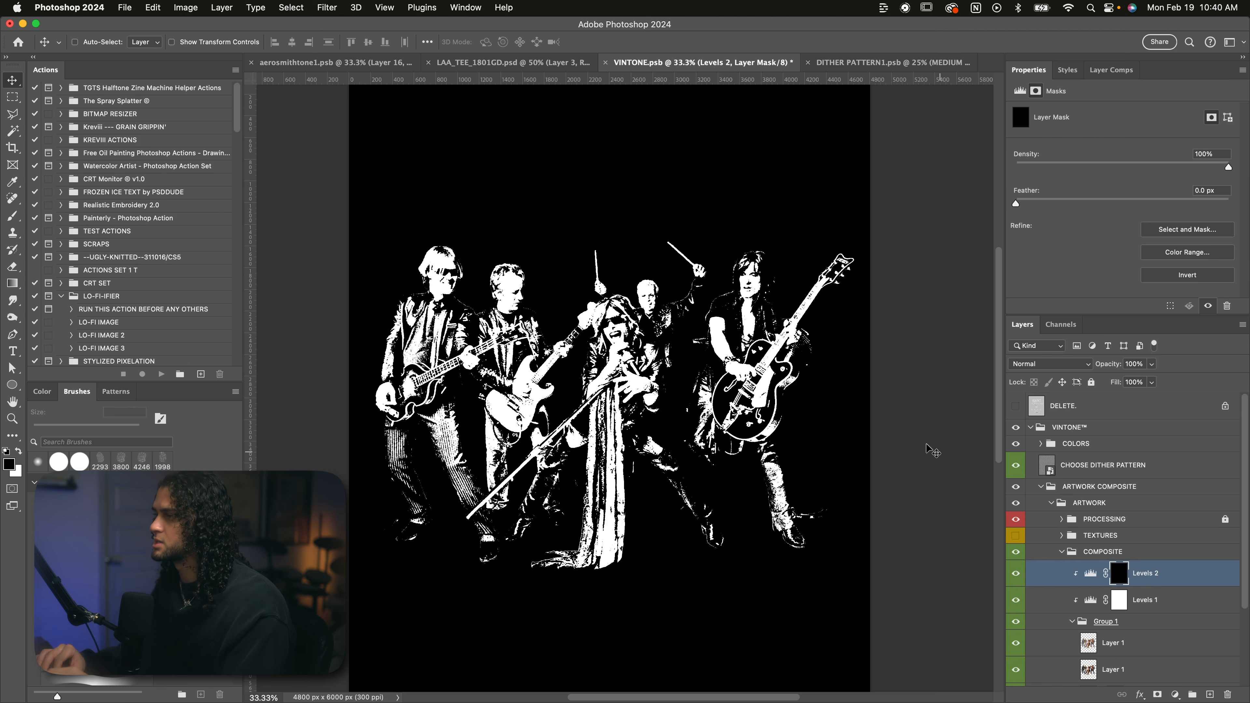
# Paint white on the Levels 2 mask over the band's overly bright areas with 700 px and 400 px brushes at 50% opacity.
pyautogui.press('b')
pyautogui.press('x')
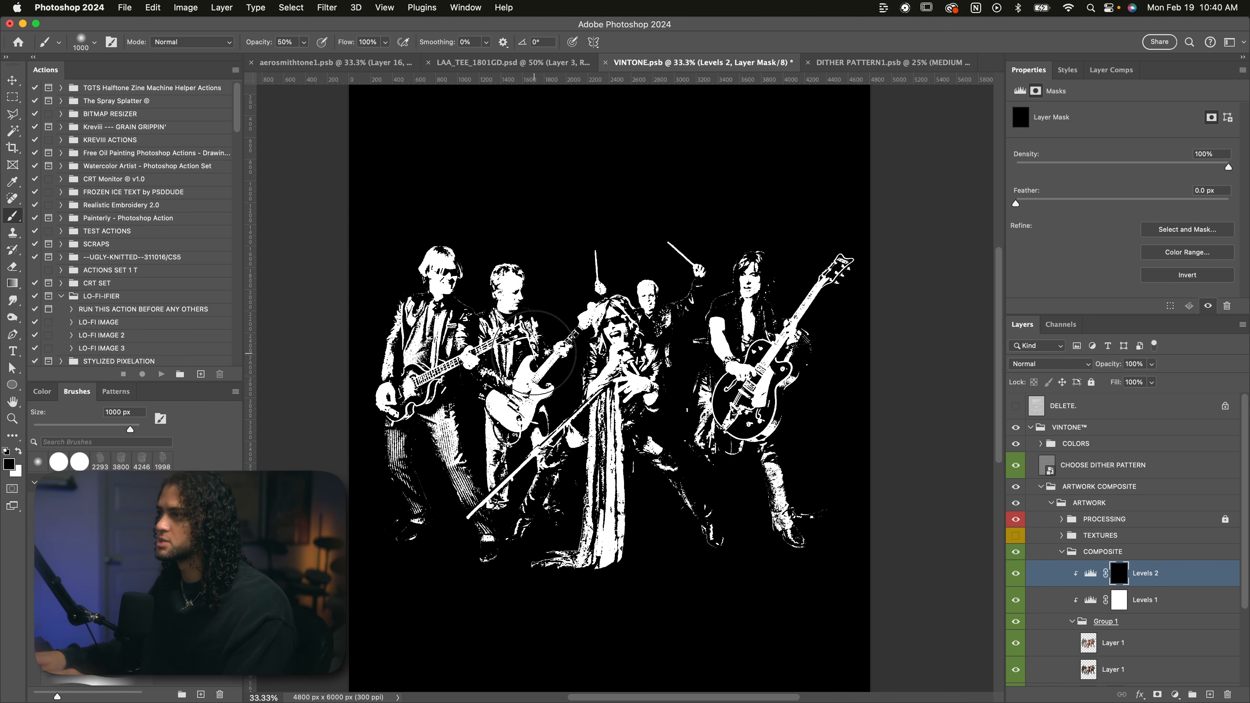
pyautogui.press('[')
pyautogui.press('[')
pyautogui.press('[')
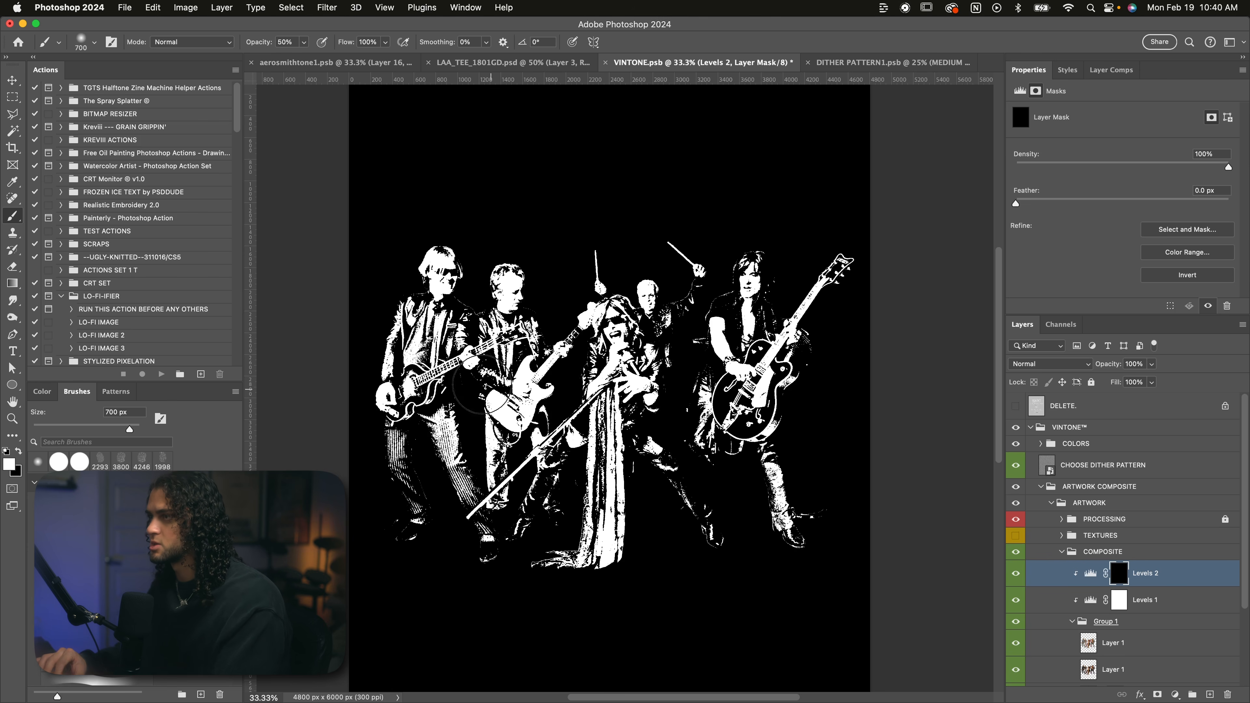
pyautogui.click(423, 342)
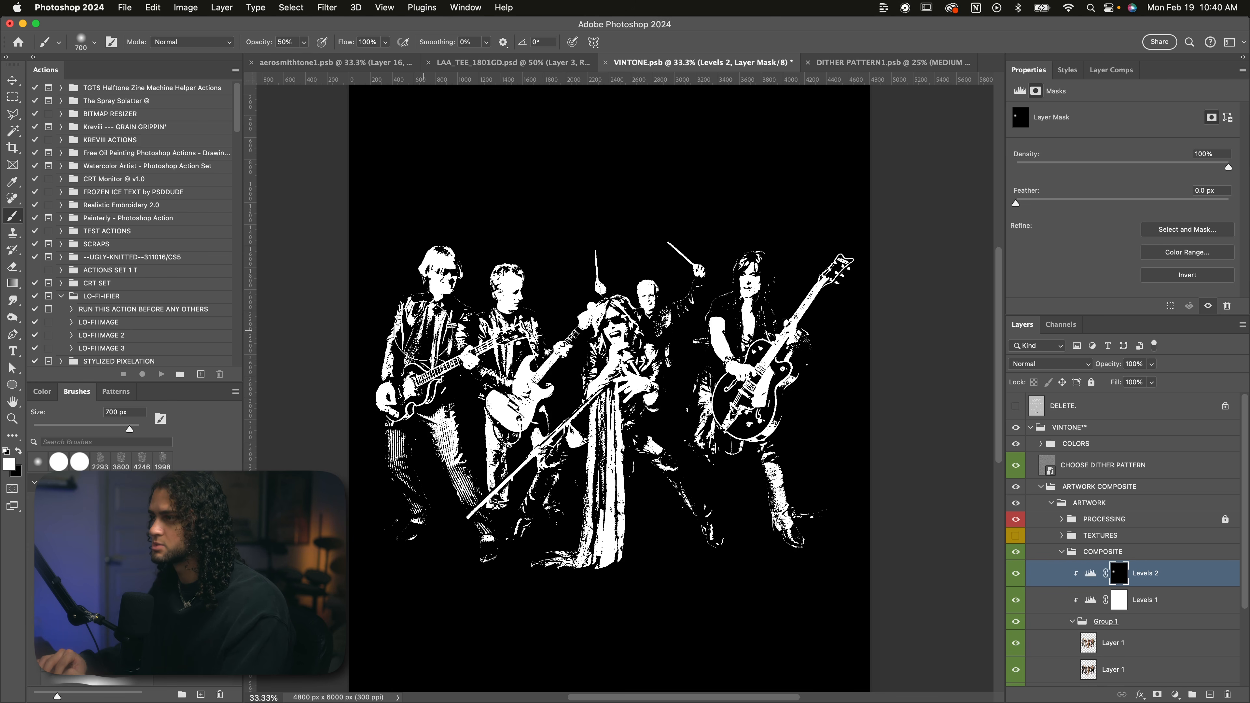
pyautogui.click(514, 287)
pyautogui.press('[')
pyautogui.press('[')
pyautogui.press('[')
pyautogui.moveTo(522, 388)
pyautogui.mouseDown()
pyautogui.moveTo(533, 376)
pyautogui.moveTo(509, 411)
pyautogui.moveTo(522, 393)
pyautogui.moveTo(542, 401)
pyautogui.mouseUp()
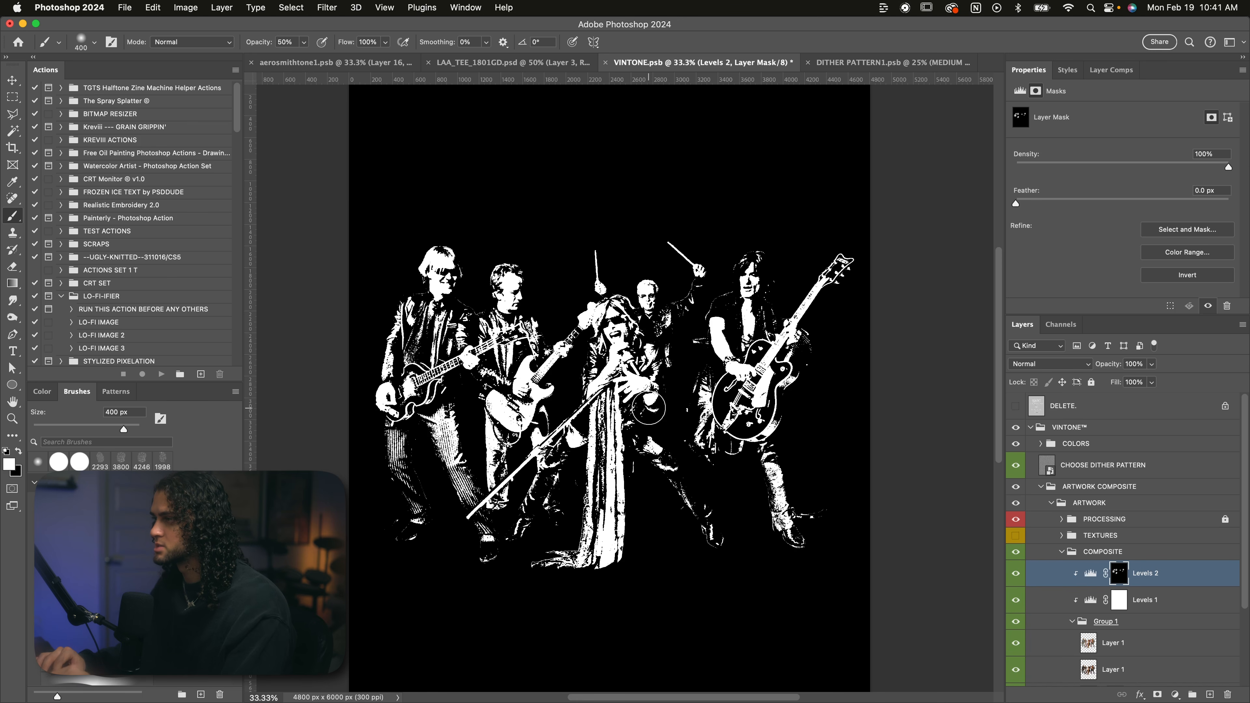
pyautogui.press('v')
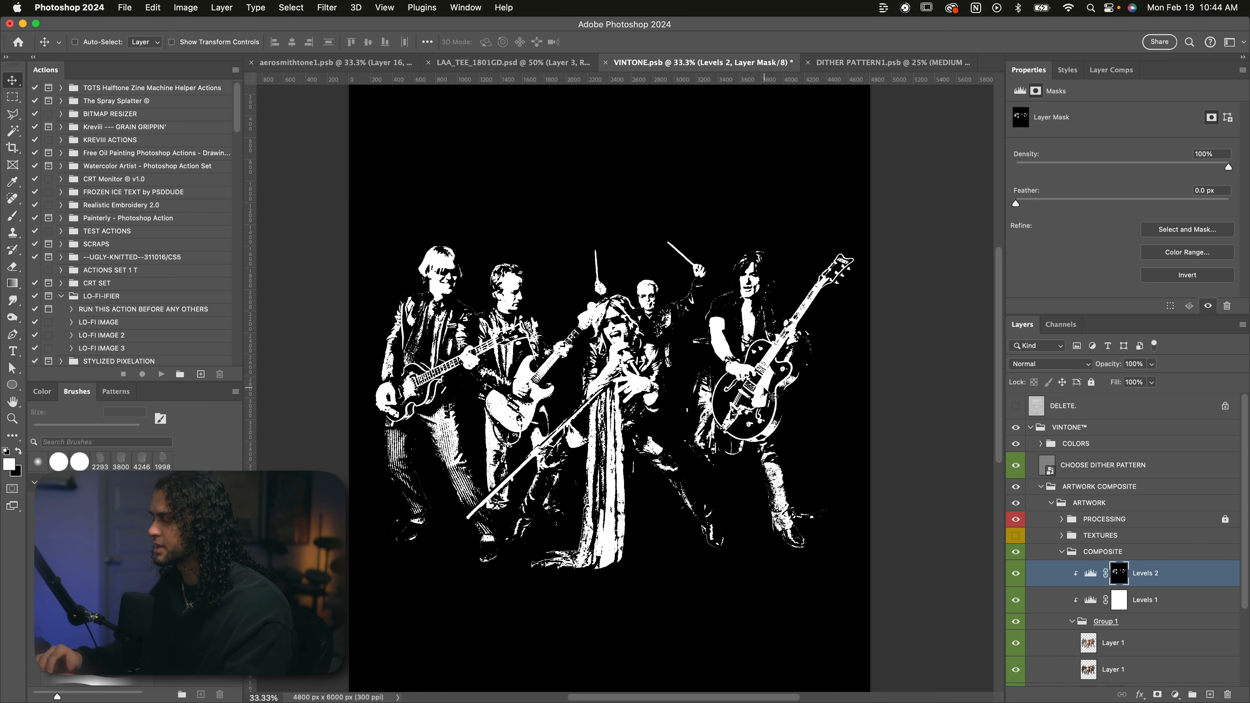
# Group both Levels layers with Group 1 as PHOTO and nudge the group slightly on the canvas.
pyautogui.click(1073, 622)
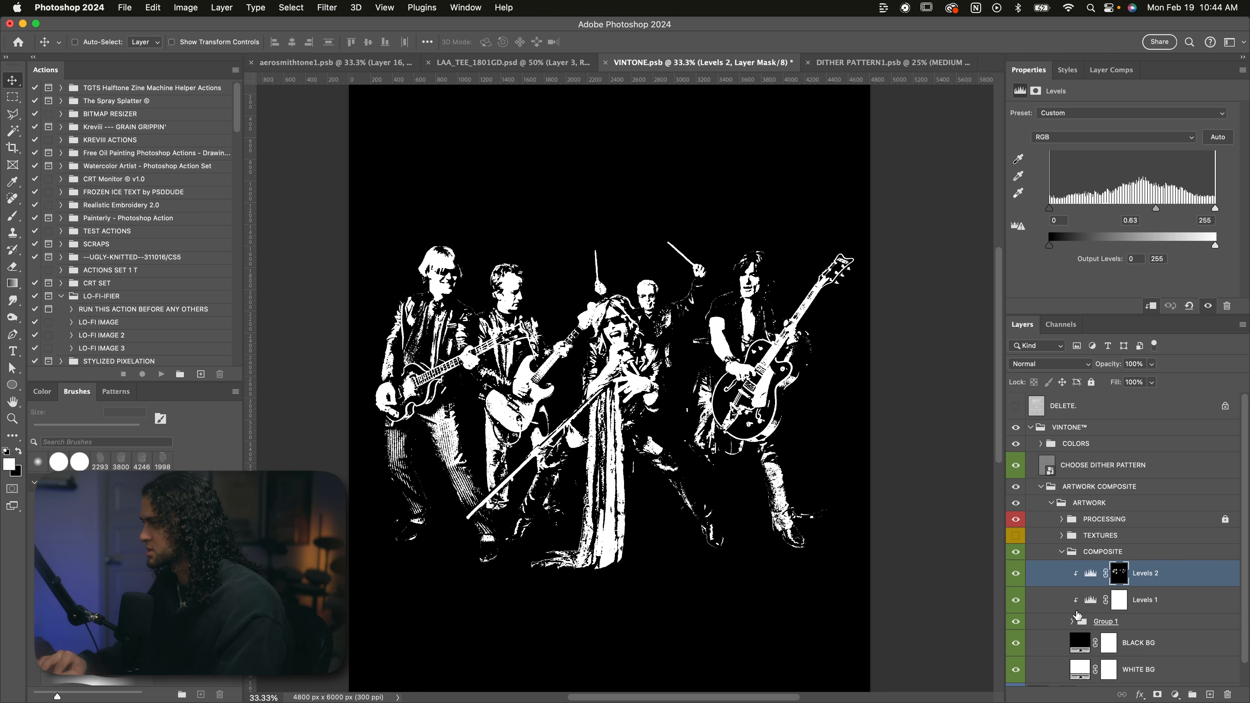
pyautogui.keyDown('shift'); pyautogui.click(1124, 621); pyautogui.keyUp('shift')
pyautogui.press('super+g')
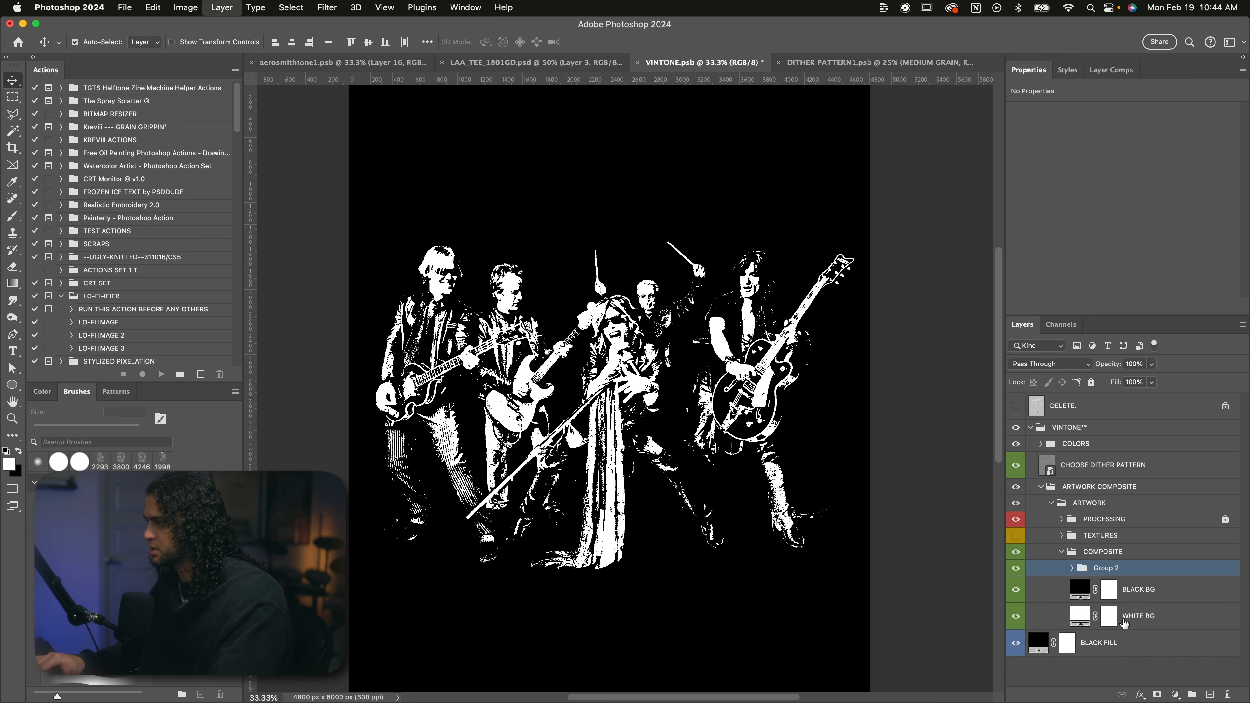
pyautogui.doubleClick(1105, 567)
pyautogui.write('PHOTO')
pyautogui.press('Return')
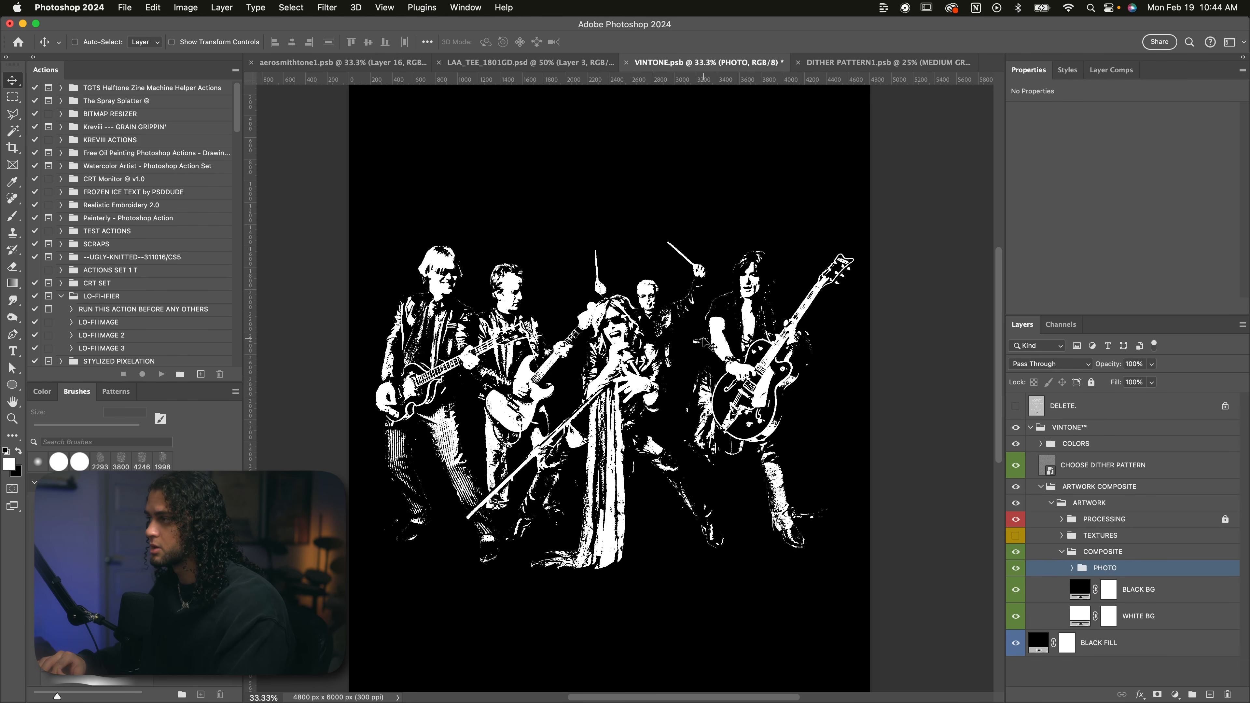
pyautogui.moveTo(703, 339); pyautogui.dragTo(707, 344)
# Switch to Finder and place Aerosmith-Logo-1975.png above the PHOTO group at about 4785 px wide, over the band's heads.
pyautogui.press('super+Tab')
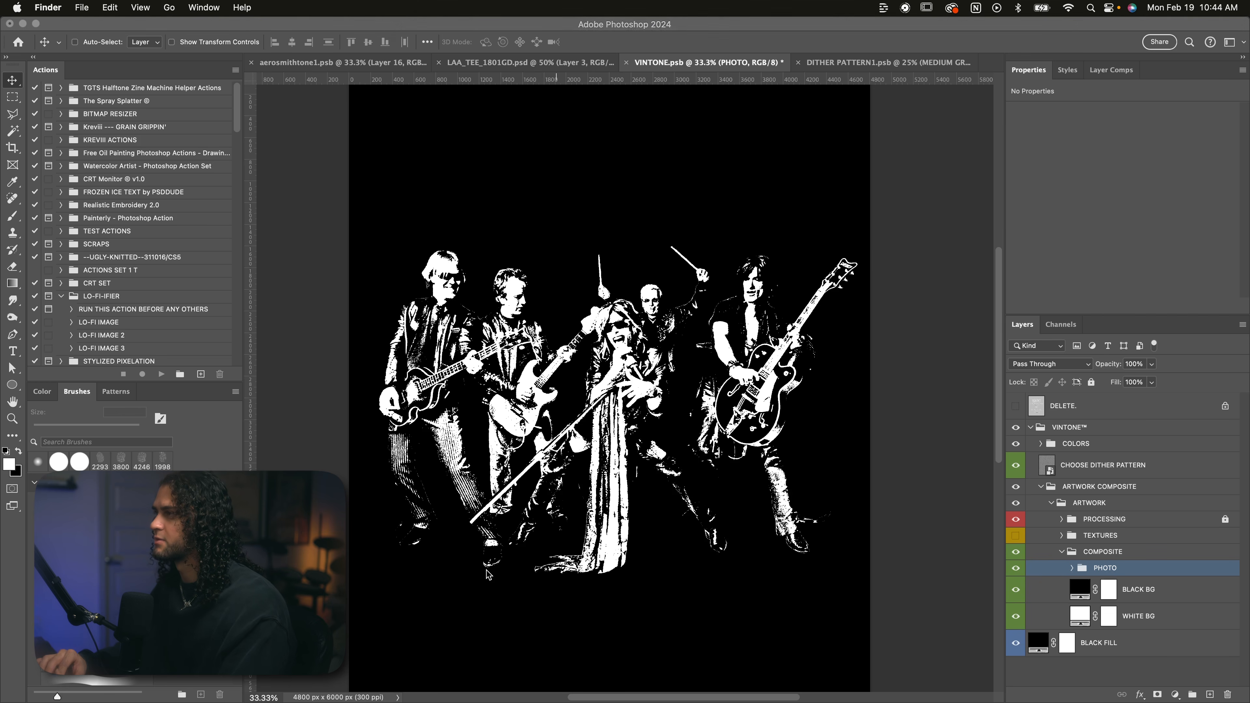
pyautogui.moveTo(682, 29); pyautogui.dragTo(746, 42)
pyautogui.click(867, 259)
pyautogui.moveTo(1068, 50); pyautogui.dragTo(1146, 50)
pyautogui.moveTo(757, 362); pyautogui.dragTo(448, 359)
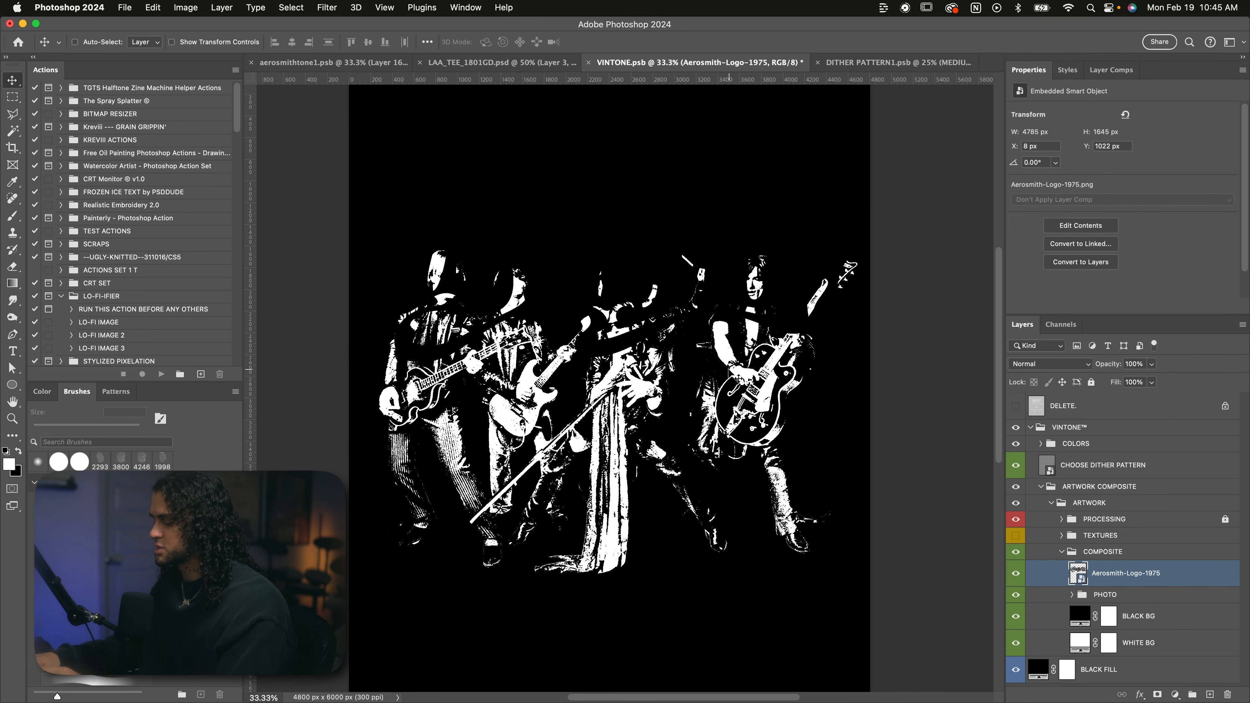
# Invert the Aerosmith logo to white and rasterize its layer.
pyautogui.press('super+i')
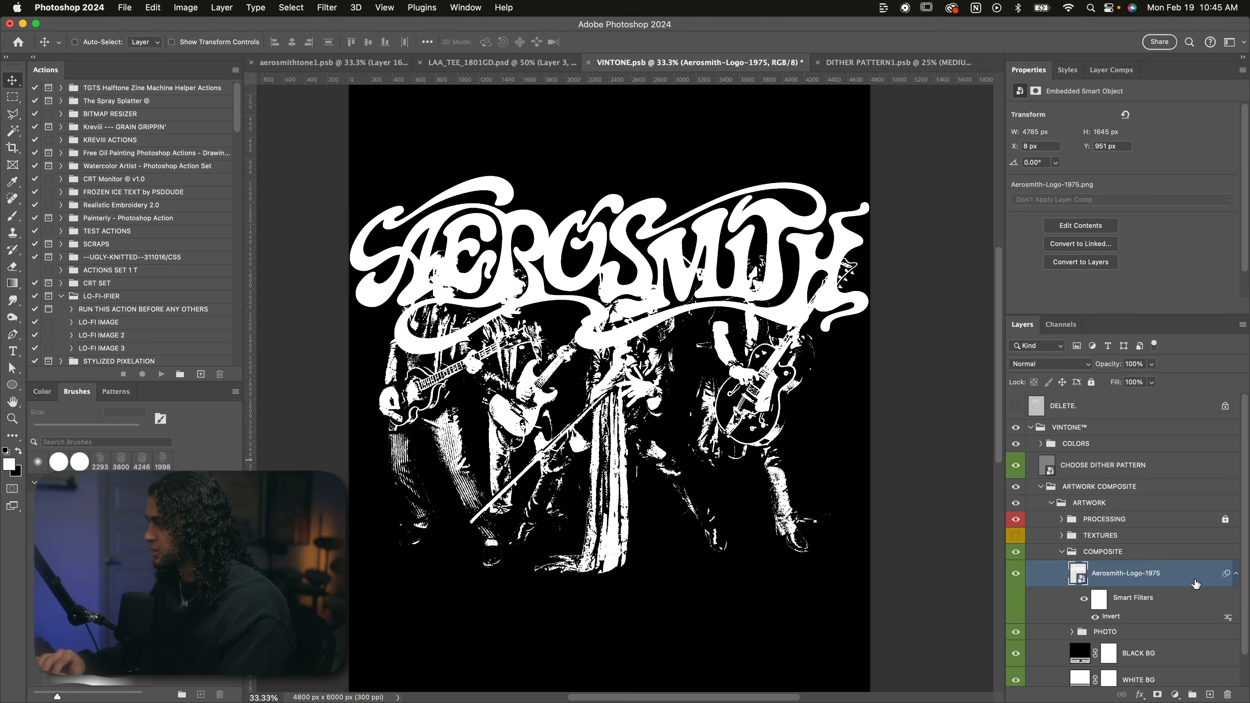
pyautogui.rightClick(1195, 583)
pyautogui.click(1114, 359)
# Scale the Aerosmith logo to about 4308 × 1481 px and position it above the band at about X 179 px, Y 642 px.
pyautogui.moveTo(846, 275); pyautogui.dragTo(846, 290)
pyautogui.press('super+t')
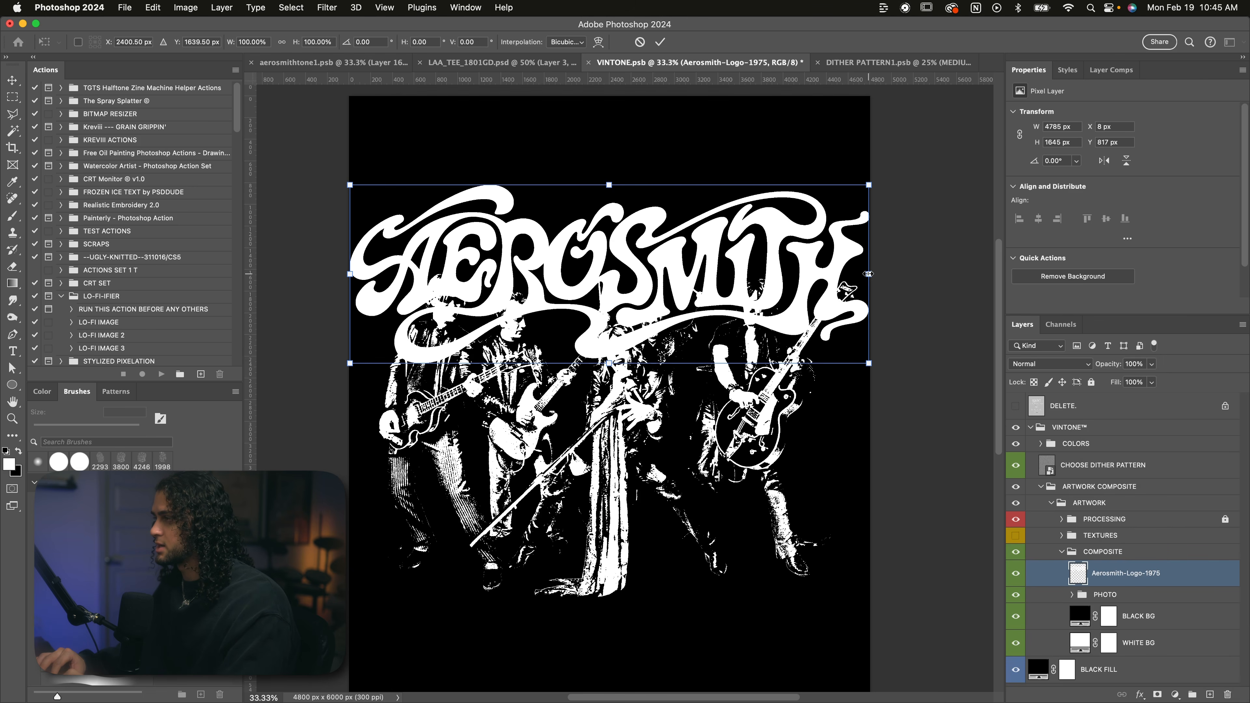
pyautogui.moveTo(869, 273); pyautogui.dragTo(829, 305)
pyautogui.press('Return')
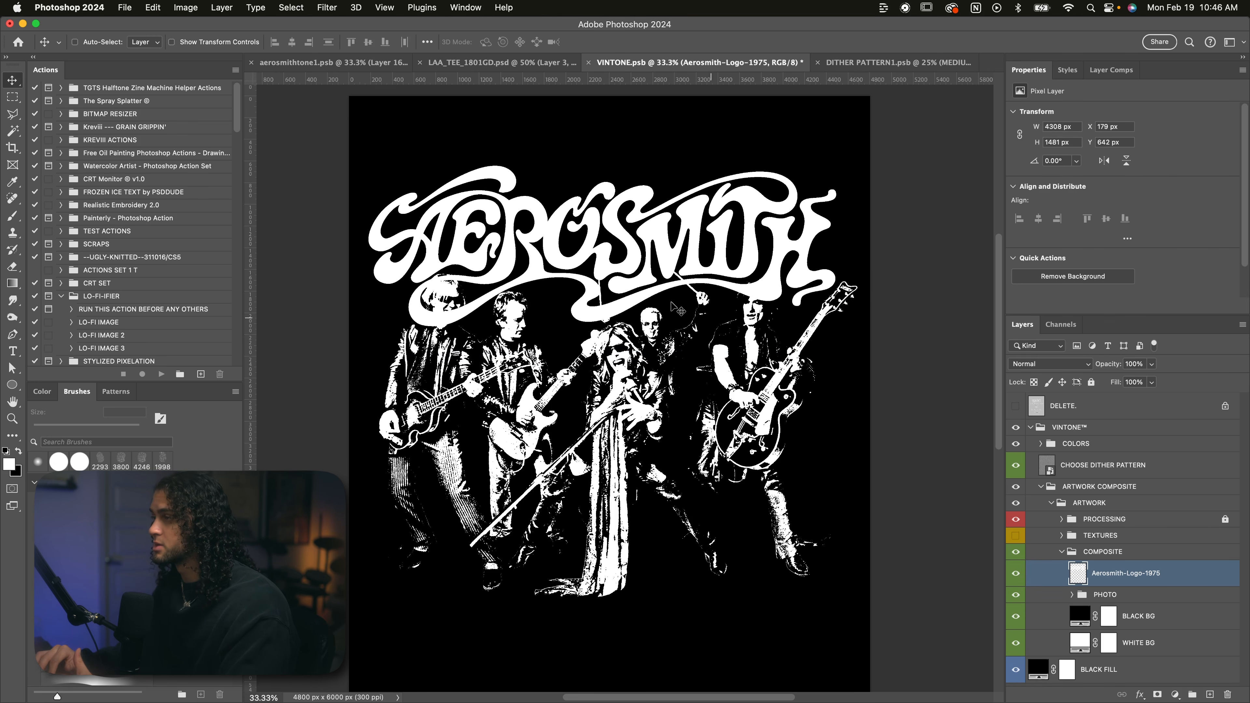
# Load the outline of the upper Layer 1 band cutout, inside Group 1 of the PHOTO group, as a selection.
pyautogui.click(1071, 595)
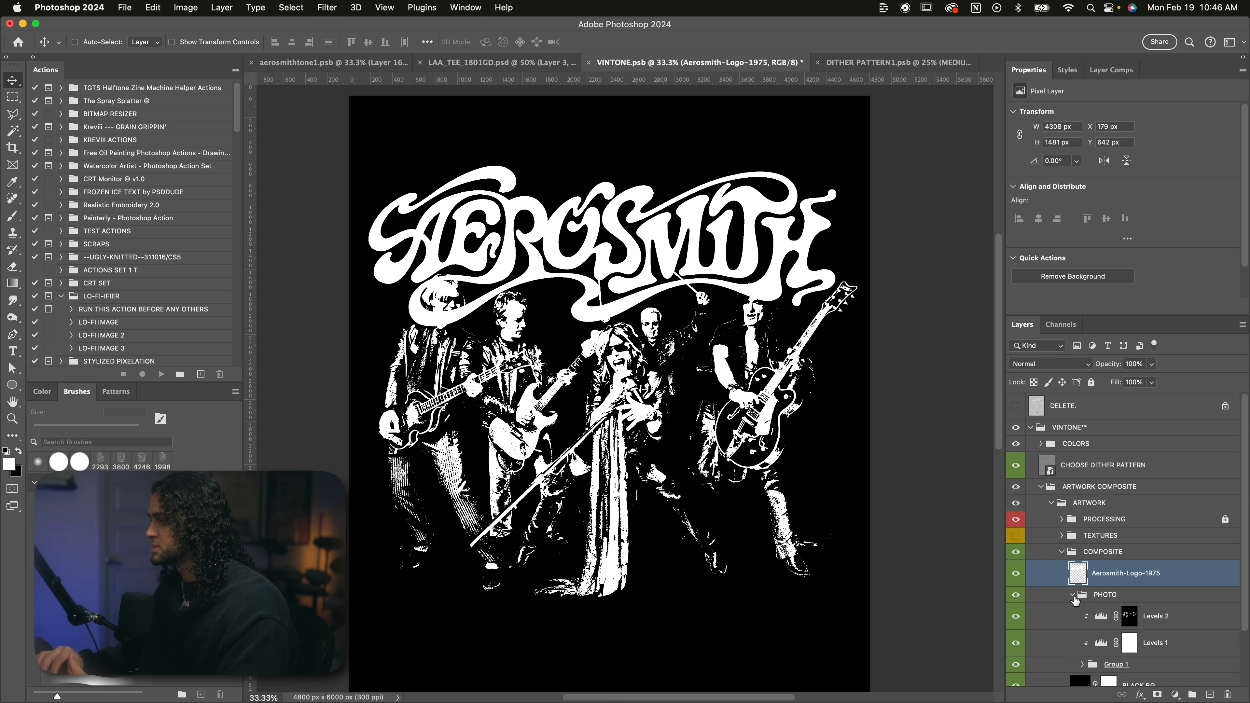
pyautogui.scroll(-3, 1074, 599)
pyautogui.click(1081, 597)
pyautogui.scroll(-3, 1116, 576)
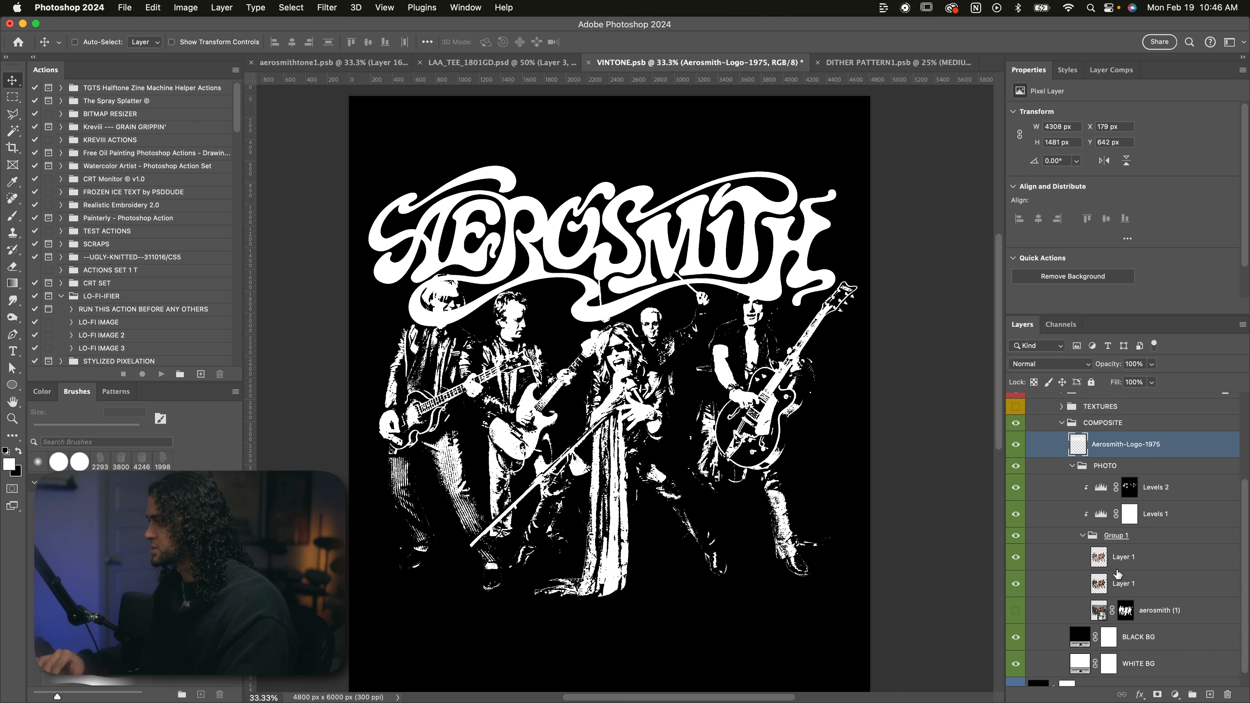
pyautogui.keyDown('super'); pyautogui.click(1099, 559); pyautogui.keyUp('super')
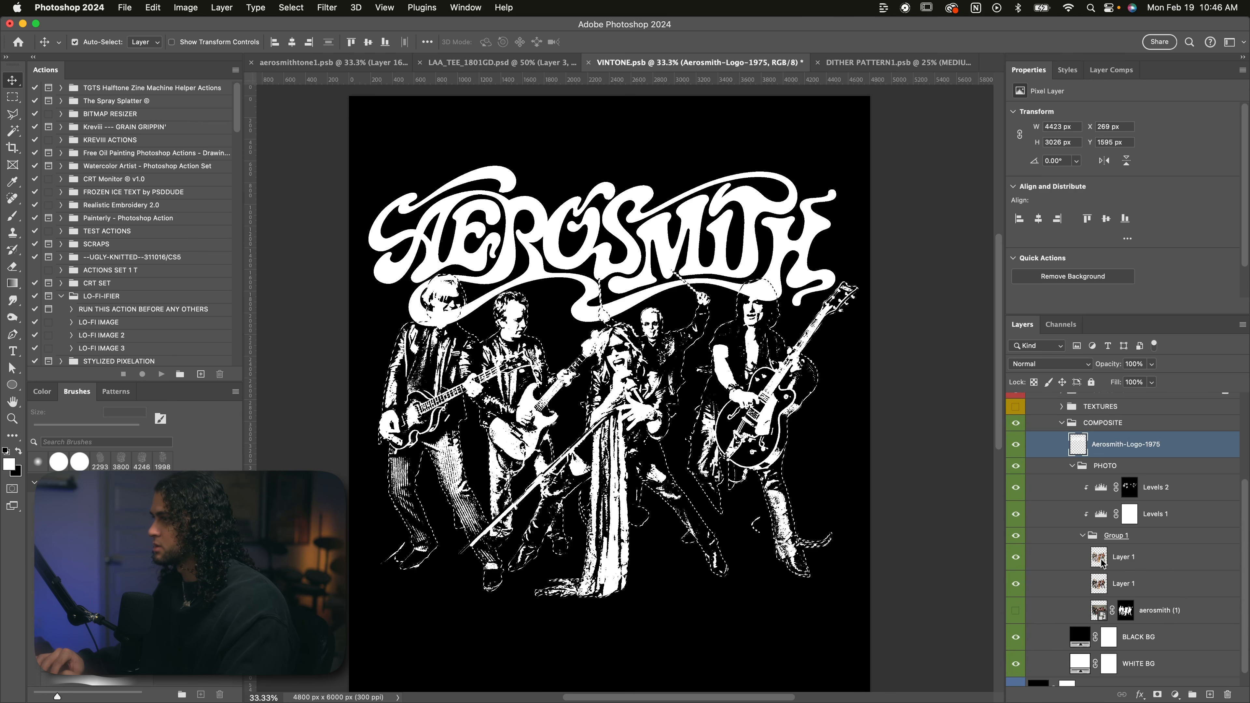
# Put the Aerosmith logo layer in its own group and mask the group with the inverted band selection, so the band overlaps the logo.
pyautogui.scroll(3, 1086, 450)
pyautogui.click(1072, 529)
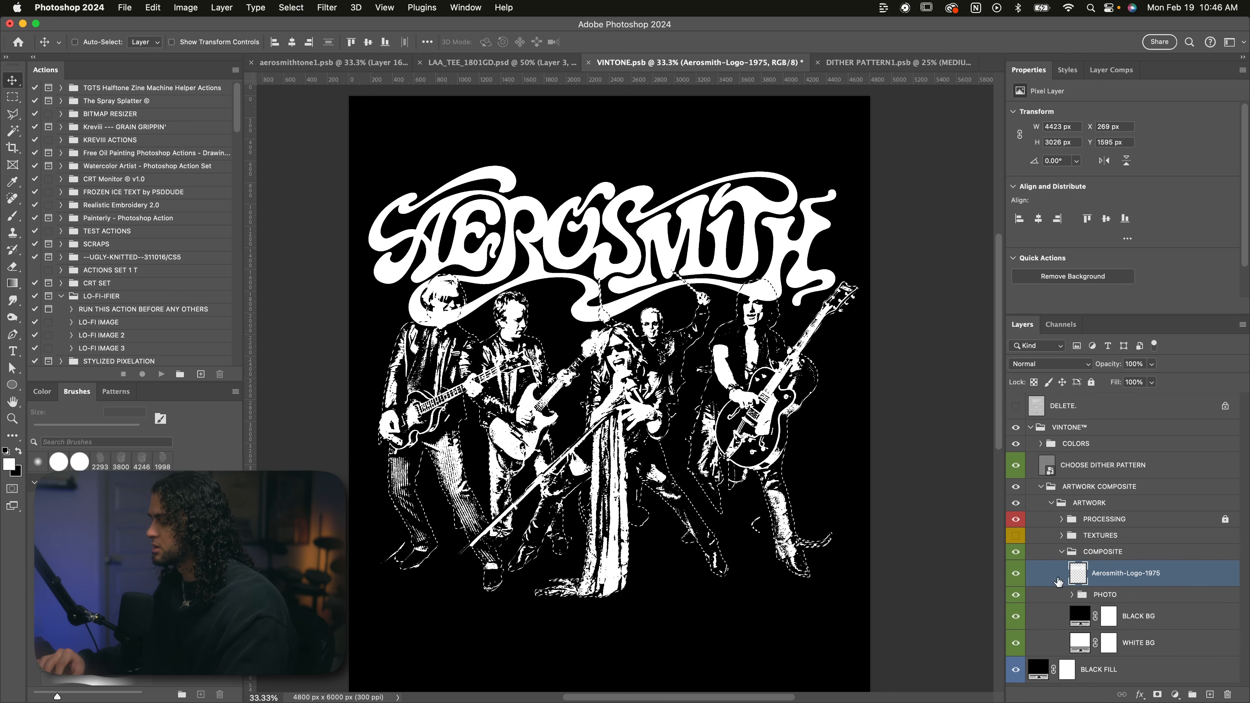
pyautogui.press('super+g')
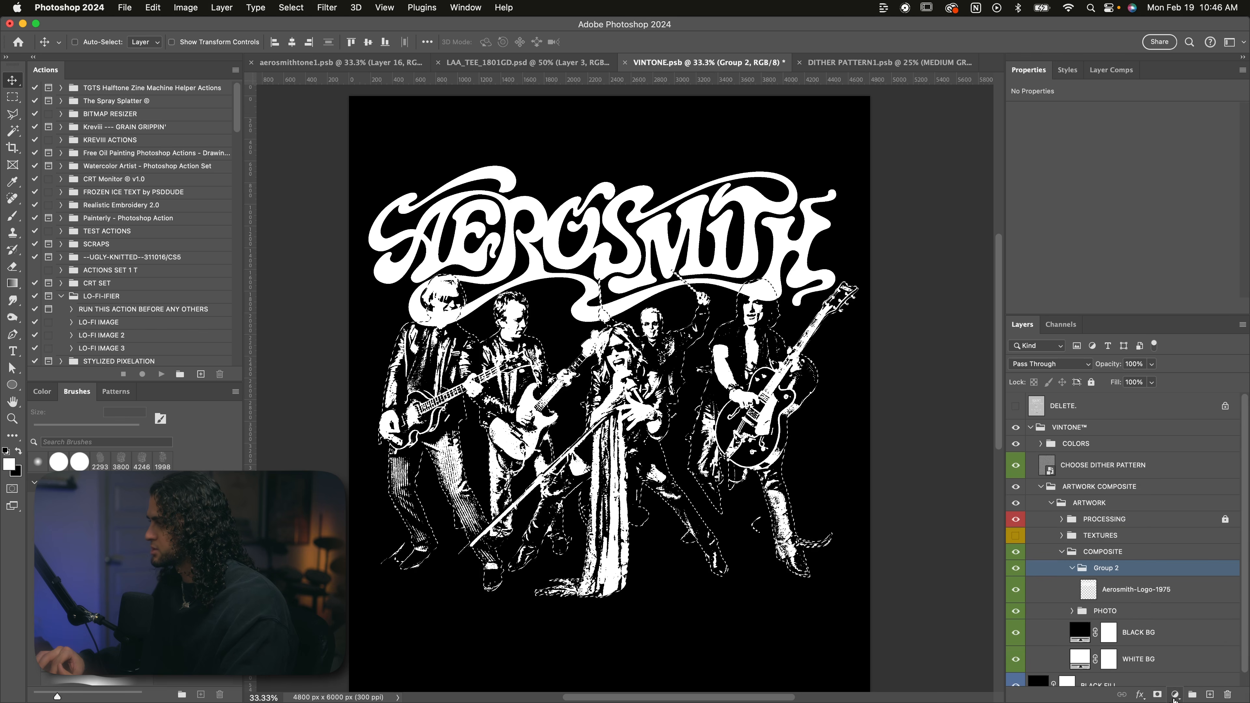
pyautogui.click(1157, 694)
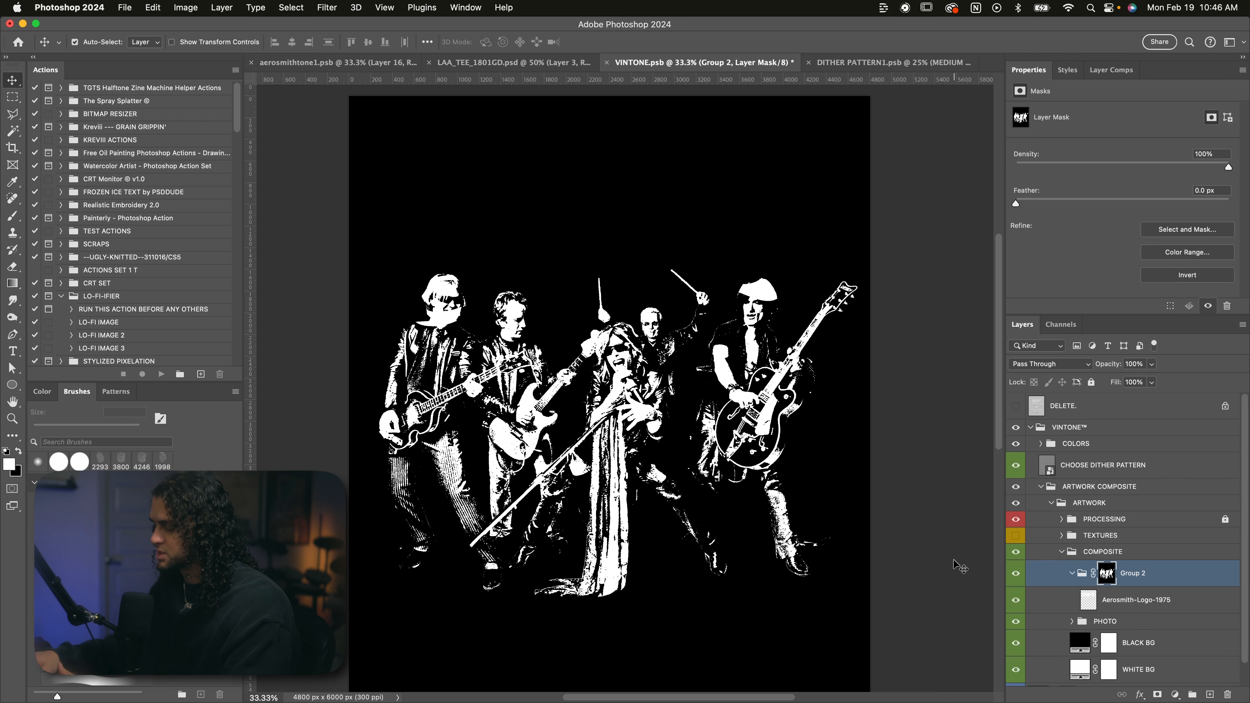
# Nudge the logo layer inside the masked group to about Y 644 px.
pyautogui.click(1104, 598)
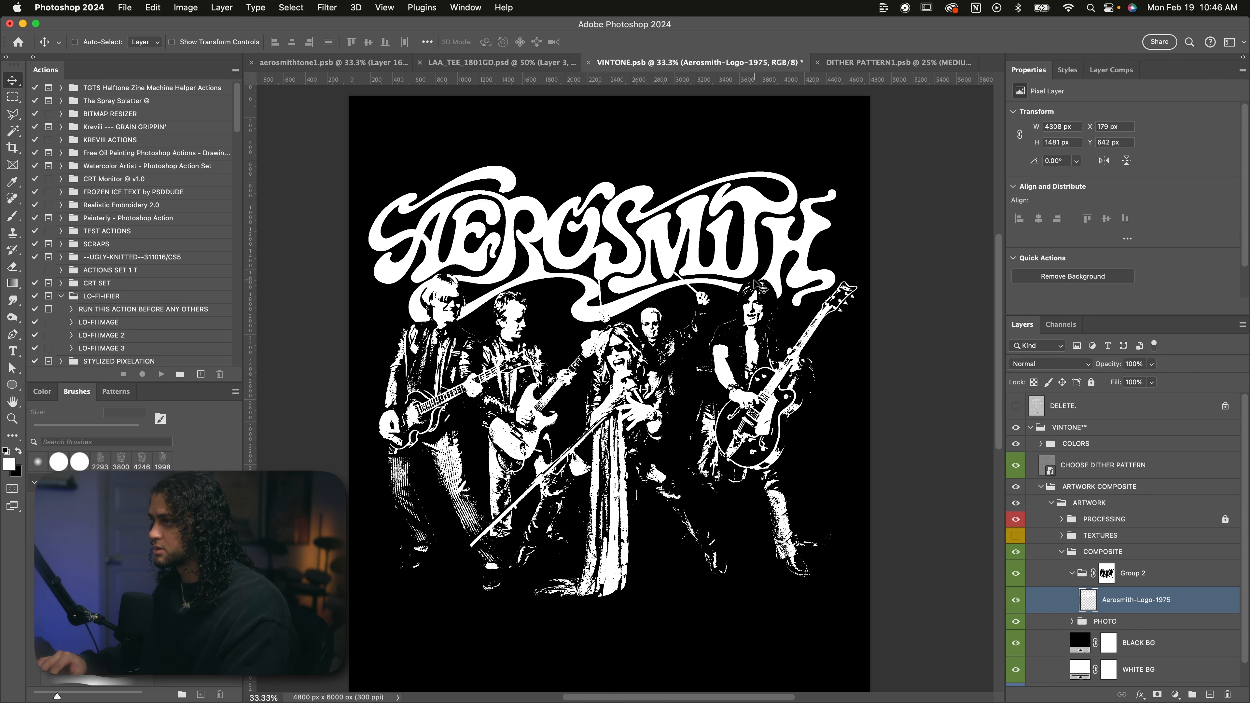
pyautogui.moveTo(757, 285); pyautogui.dragTo(758, 310)
pyautogui.moveTo(748, 283); pyautogui.dragTo(716, 248)
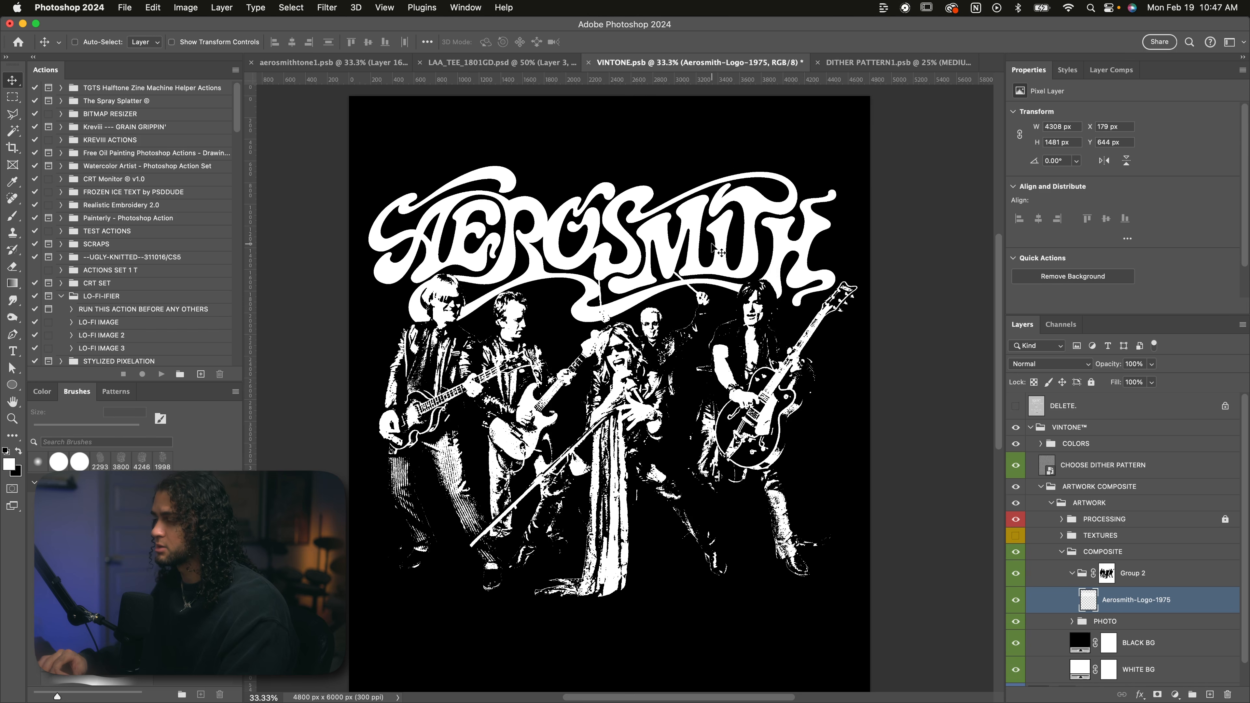
# Add a reversed linear Gradient Overlay at 90° and 150% scale to the logo, shifting the gradient so its upper part fades into black.
pyautogui.doubleClick(1207, 607)
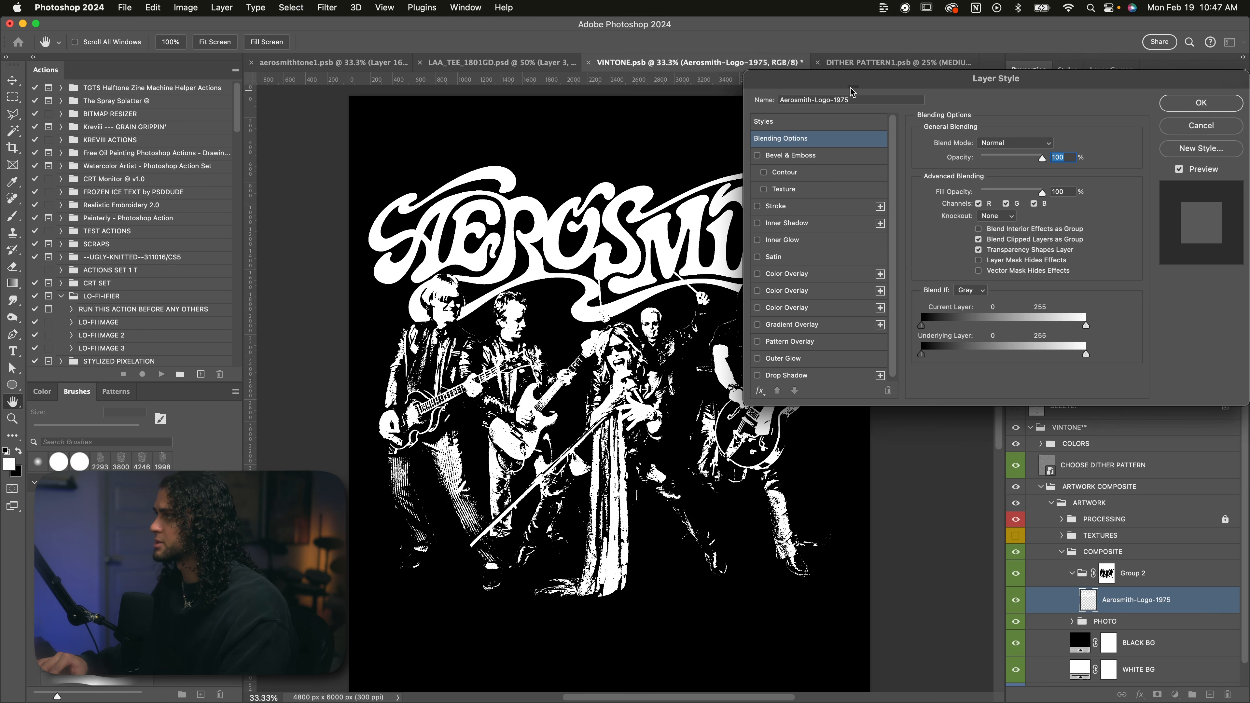
pyautogui.moveTo(849, 91); pyautogui.dragTo(895, 91)
pyautogui.click(837, 290)
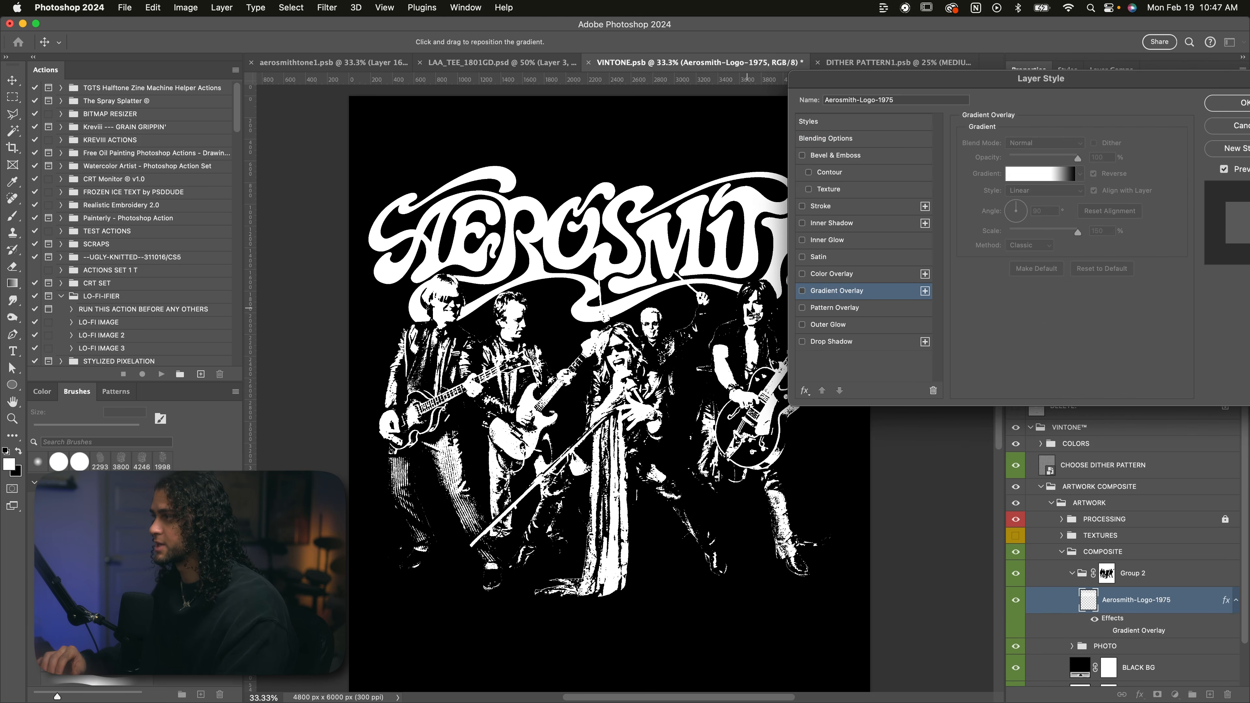
pyautogui.click(803, 291)
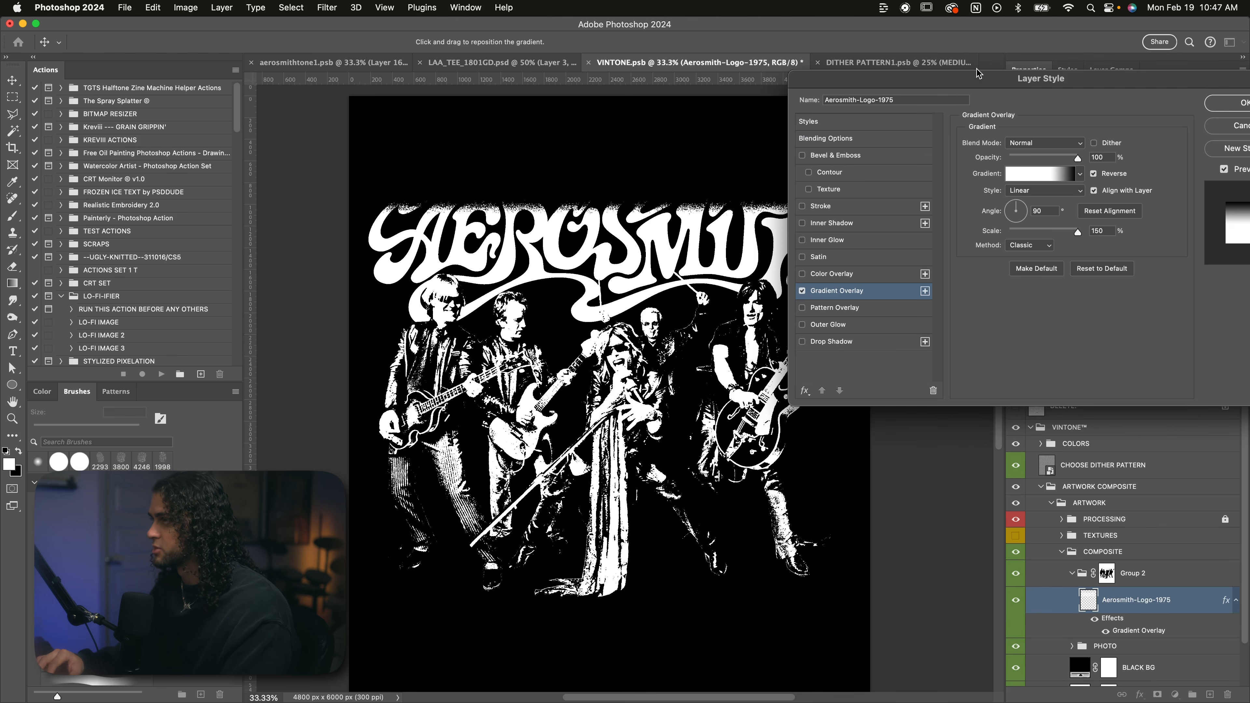
pyautogui.moveTo(926, 80); pyautogui.dragTo(860, 82)
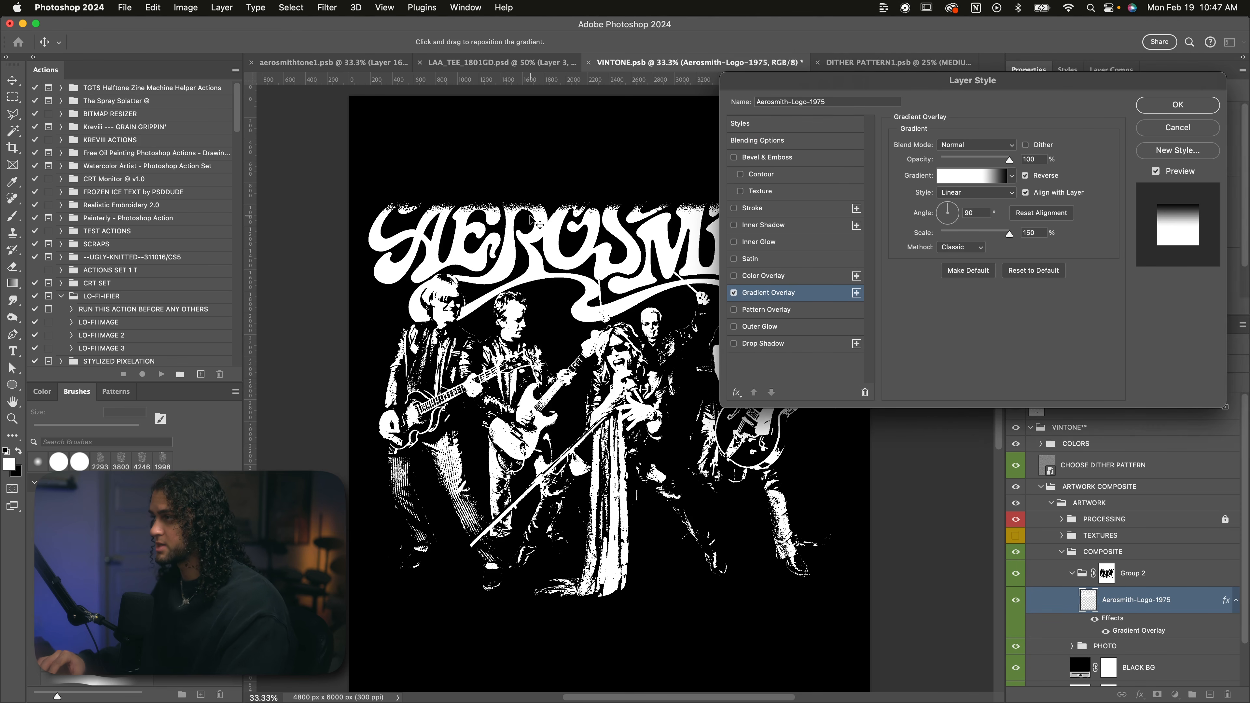
pyautogui.moveTo(675, 200); pyautogui.dragTo(674, 193)
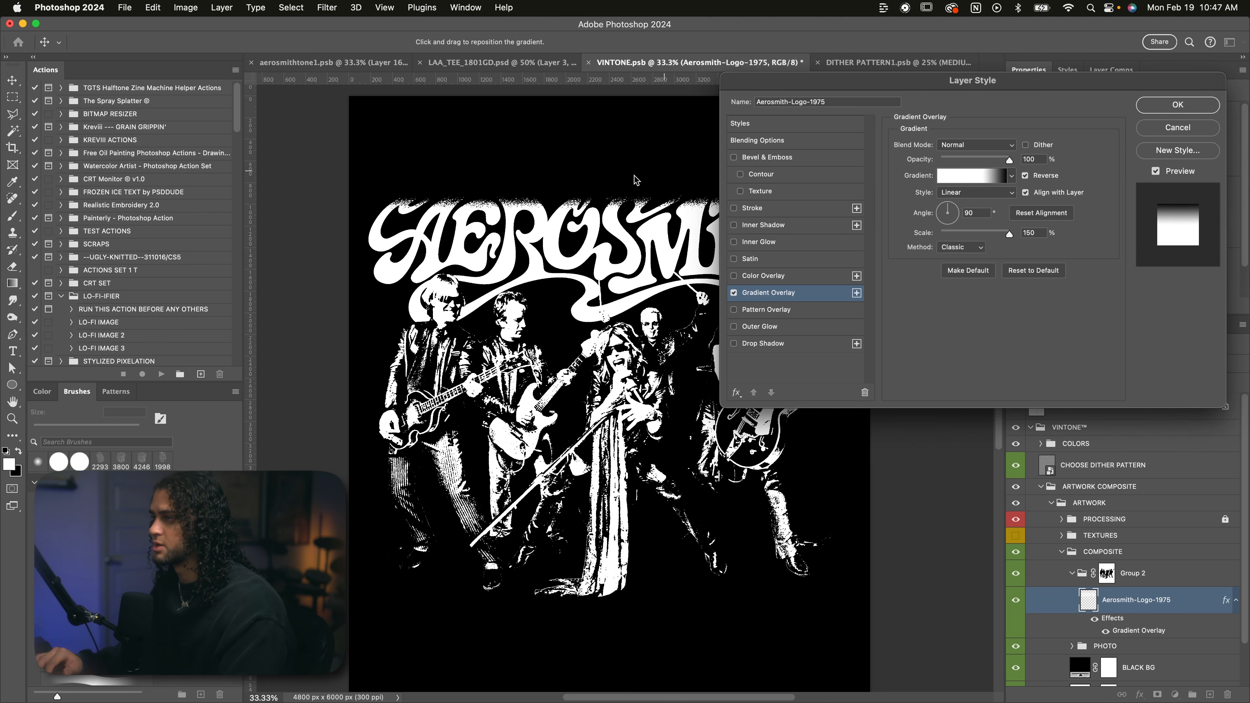
pyautogui.moveTo(605, 197); pyautogui.dragTo(600, 278)
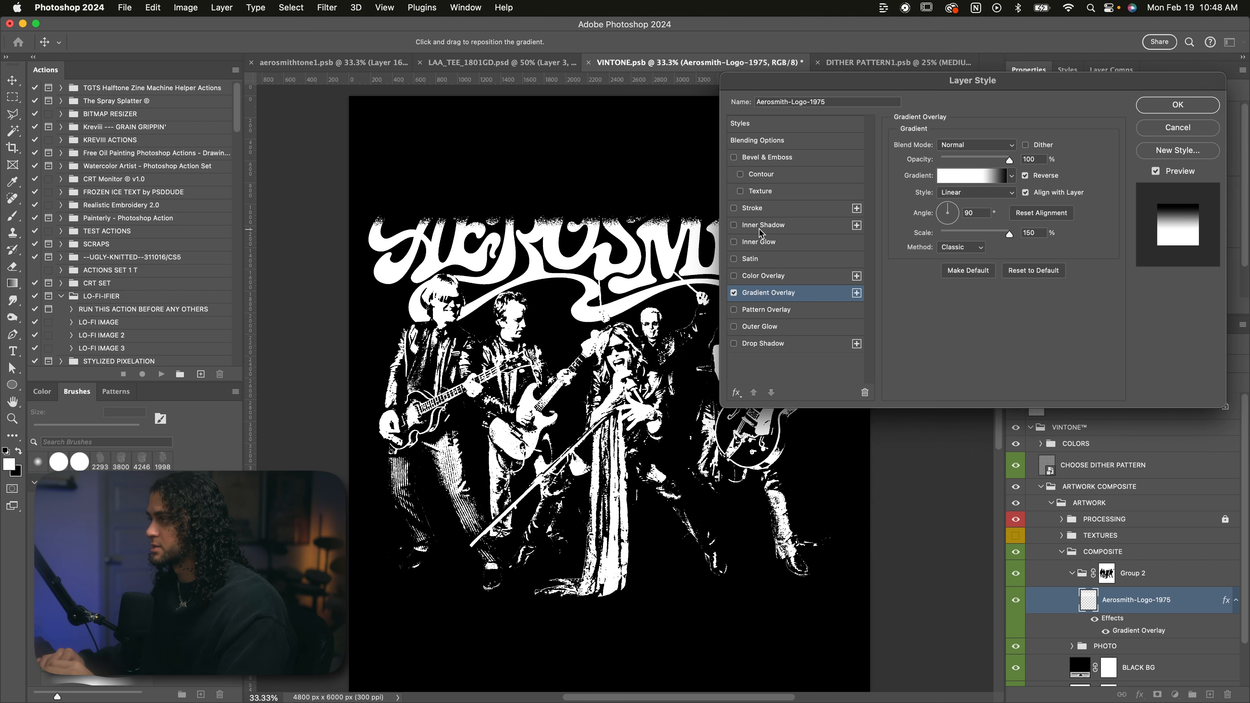
# Add a white Inner Shadow to the logo with 14% choke and 38 px size to outline the faded letters.
pyautogui.click(744, 226)
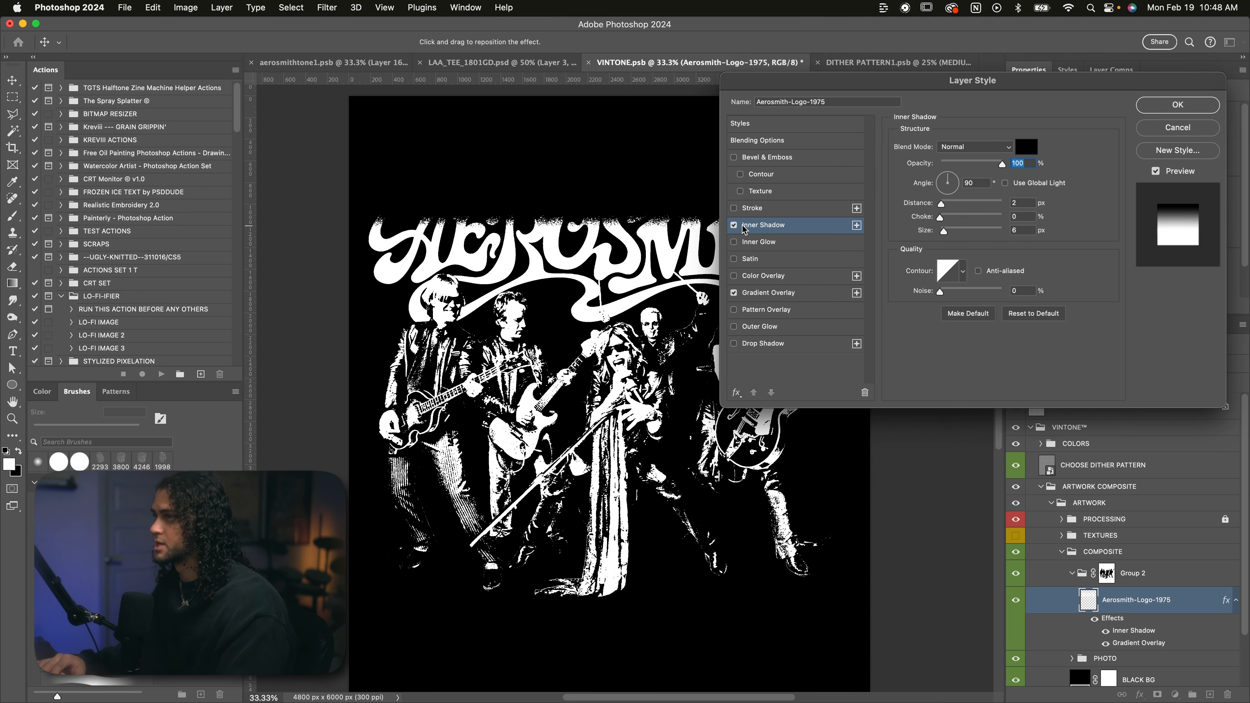
pyautogui.click(1023, 146)
pyautogui.moveTo(866, 138); pyautogui.dragTo(793, 109)
pyautogui.press('Return')
pyautogui.moveTo(944, 232); pyautogui.dragTo(948, 218)
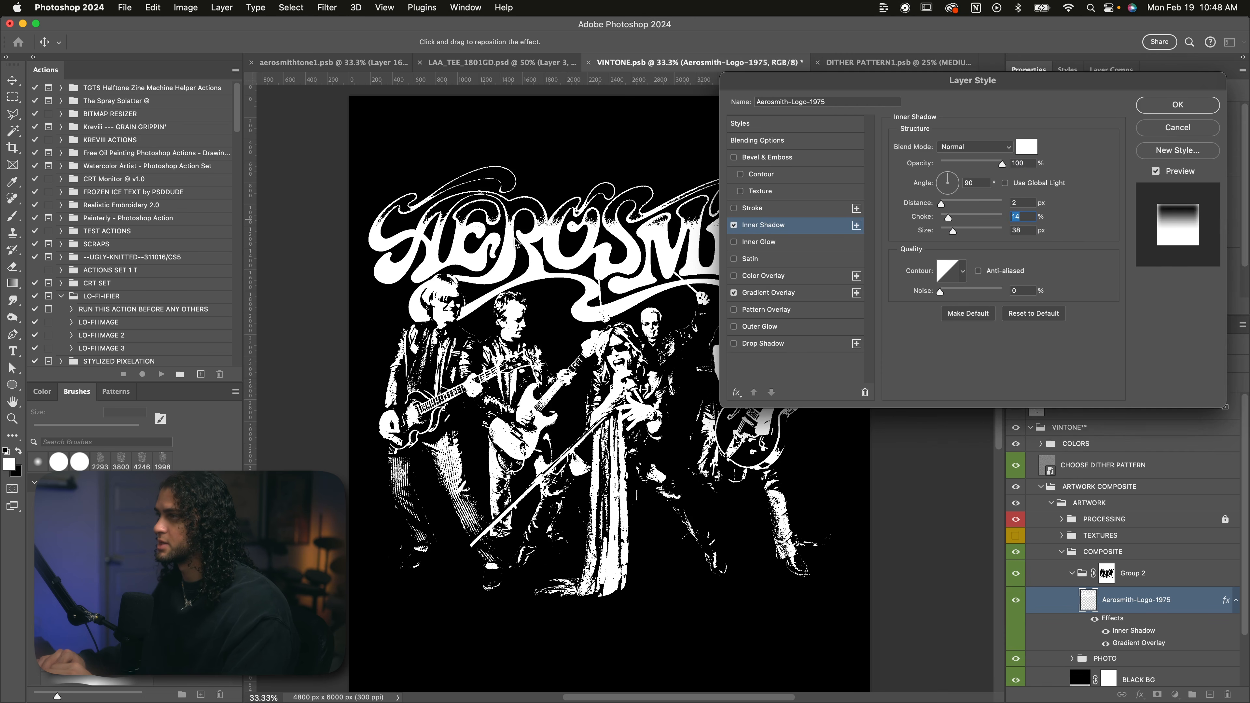
# Add a black Drop Shadow to the logo at 80% opacity with 50 px distance and 50 px size, and apply the layer styles.
pyautogui.hscroll(3, 517, 245)
pyautogui.hscroll(-3, 606, 210)
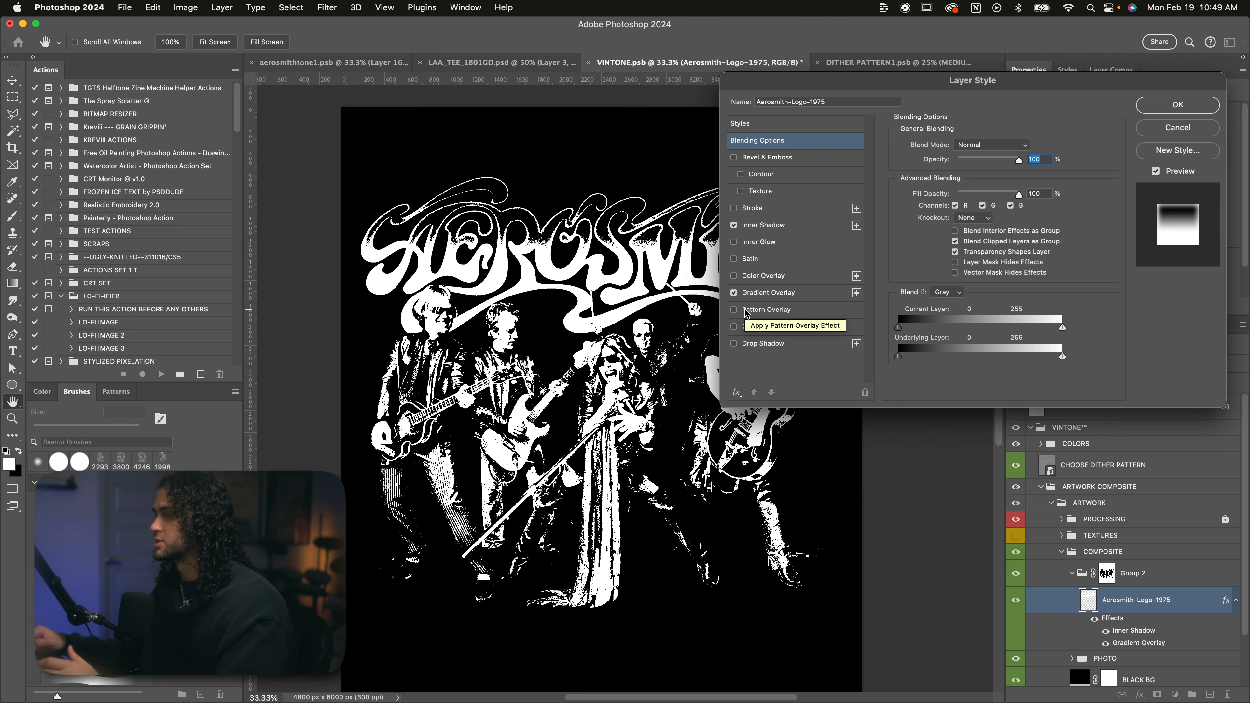
pyautogui.click(755, 345)
pyautogui.moveTo(968, 85); pyautogui.dragTo(968, 89)
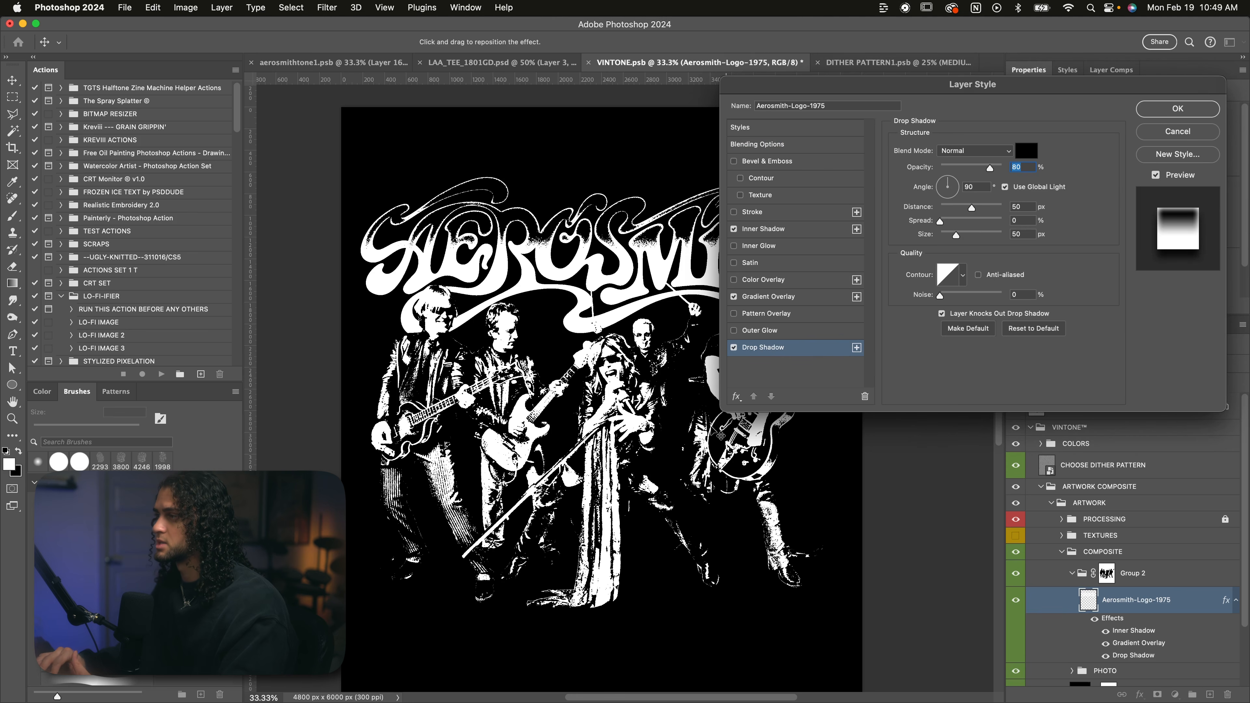
pyautogui.press('Return')
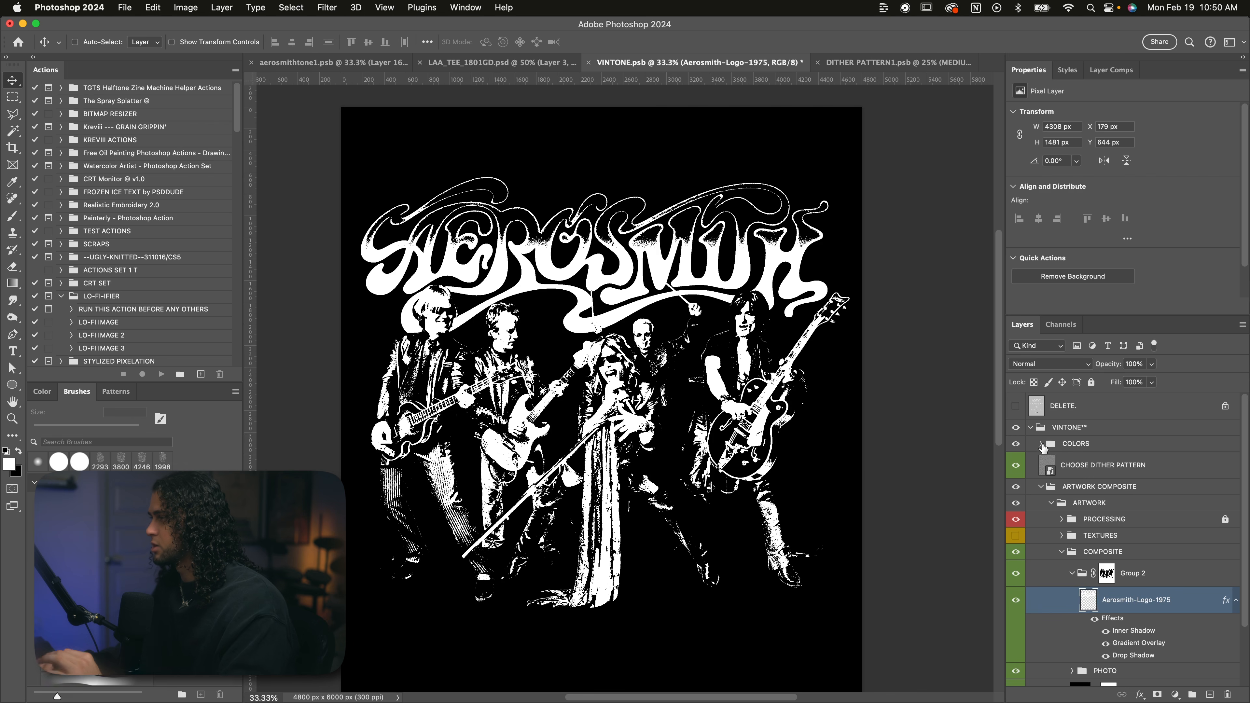
# Expand the COLORS group down to the BUFFER group in COLOR 01 and select the PAINT IN MASK layer mask.
pyautogui.click(1039, 444)
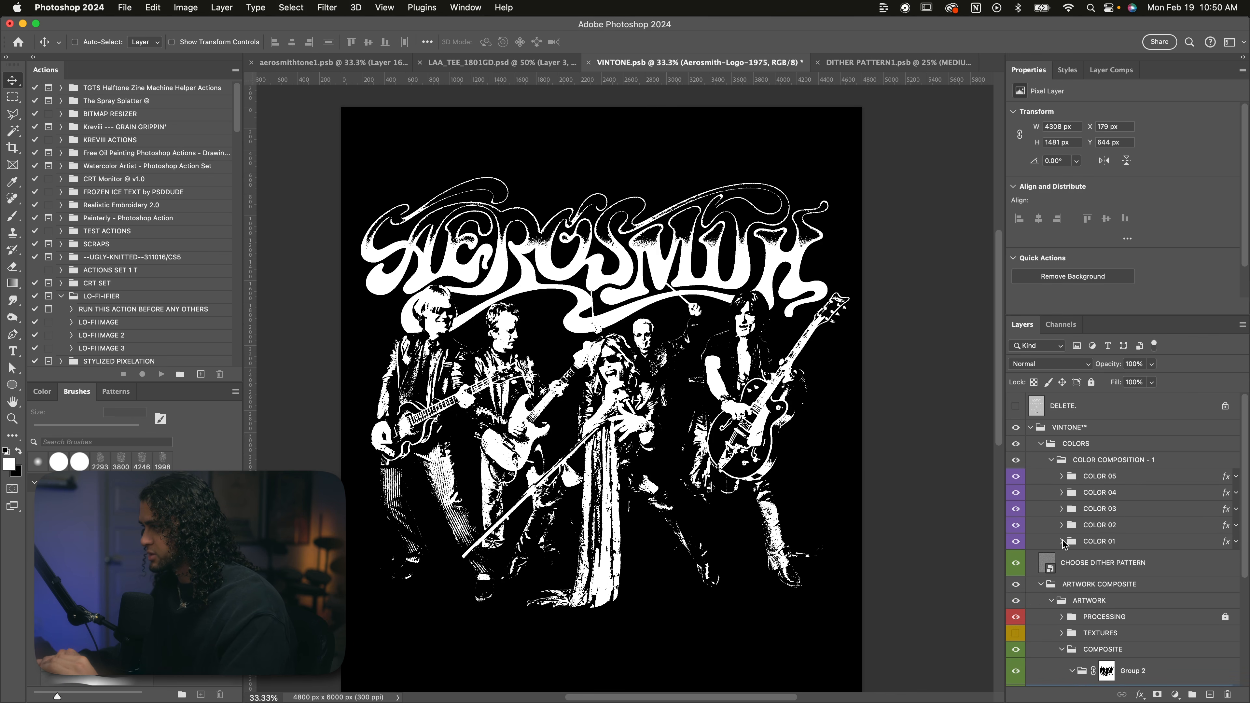
pyautogui.click(1061, 541)
pyautogui.click(1071, 557)
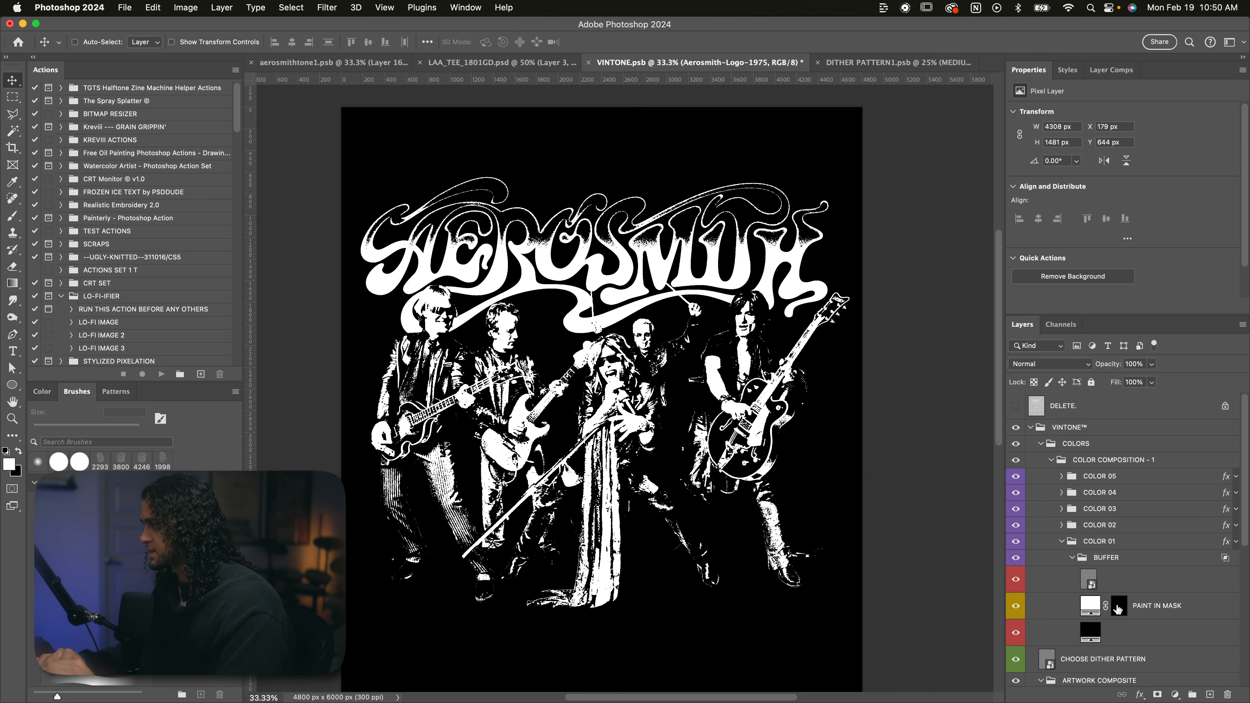
pyautogui.click(1118, 605)
# Paint a test stroke over the logo's central lower swash on the COLOR 01 mask with a 600 px brush at 100% opacity.
pyautogui.scroll(3, 641, 405)
pyautogui.press('b')
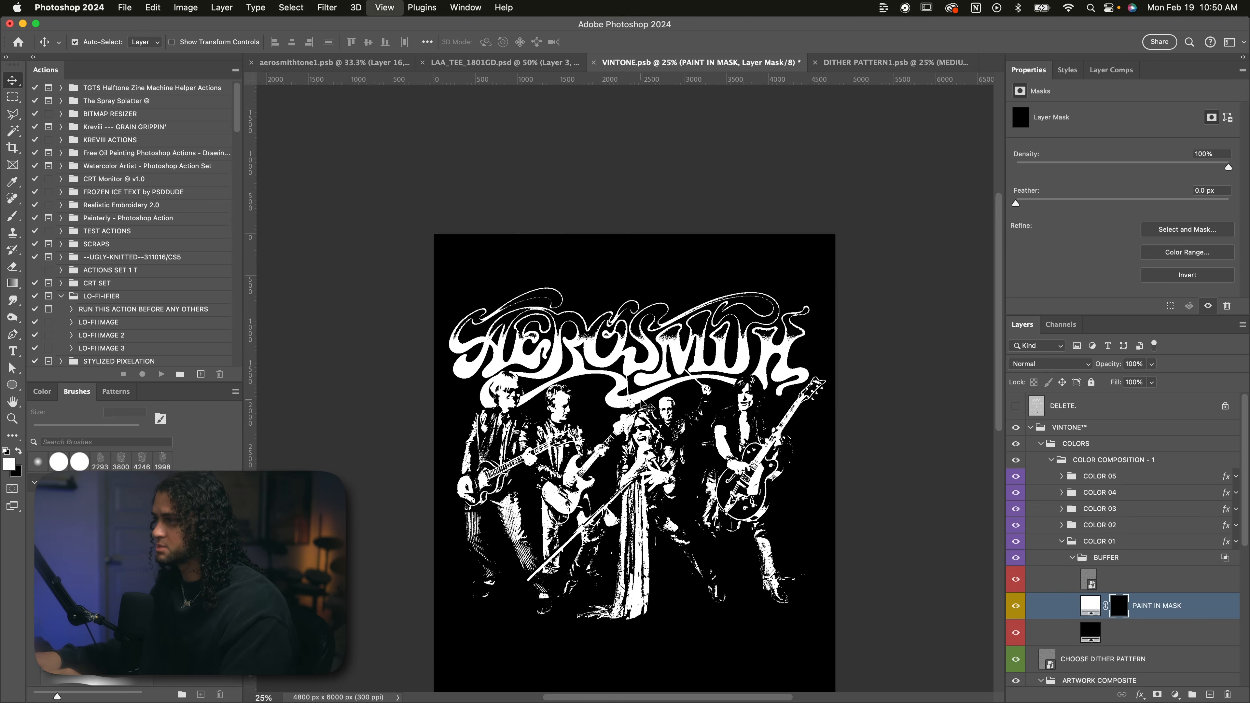
pyautogui.scroll(2, 641, 404)
pyautogui.scroll(1, 641, 405)
pyautogui.press(']')
pyautogui.press(']')
pyautogui.press('0')
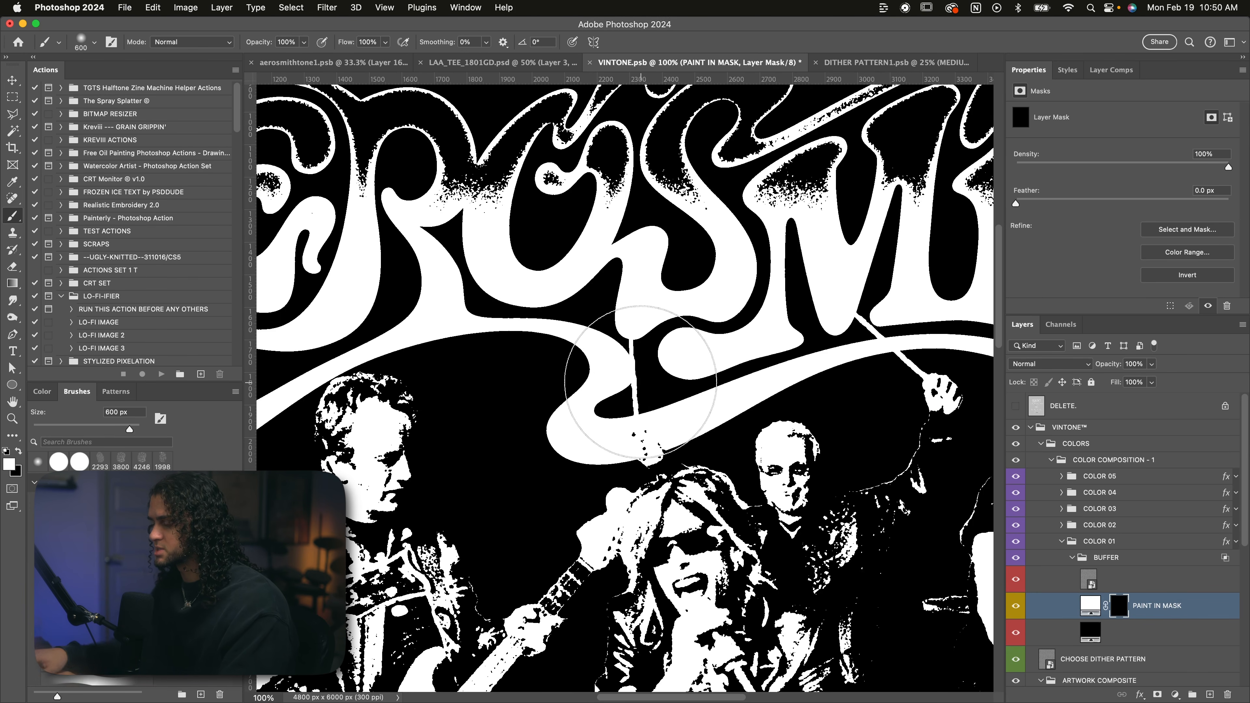
pyautogui.moveTo(640, 381)
pyautogui.mouseDown()
pyautogui.moveTo(581, 418)
pyautogui.moveTo(615, 394)
pyautogui.mouseUp()
# Examine the dithered edges of the painted color area on the logo at several zoom levels.
pyautogui.hscroll(5, 643, 408)
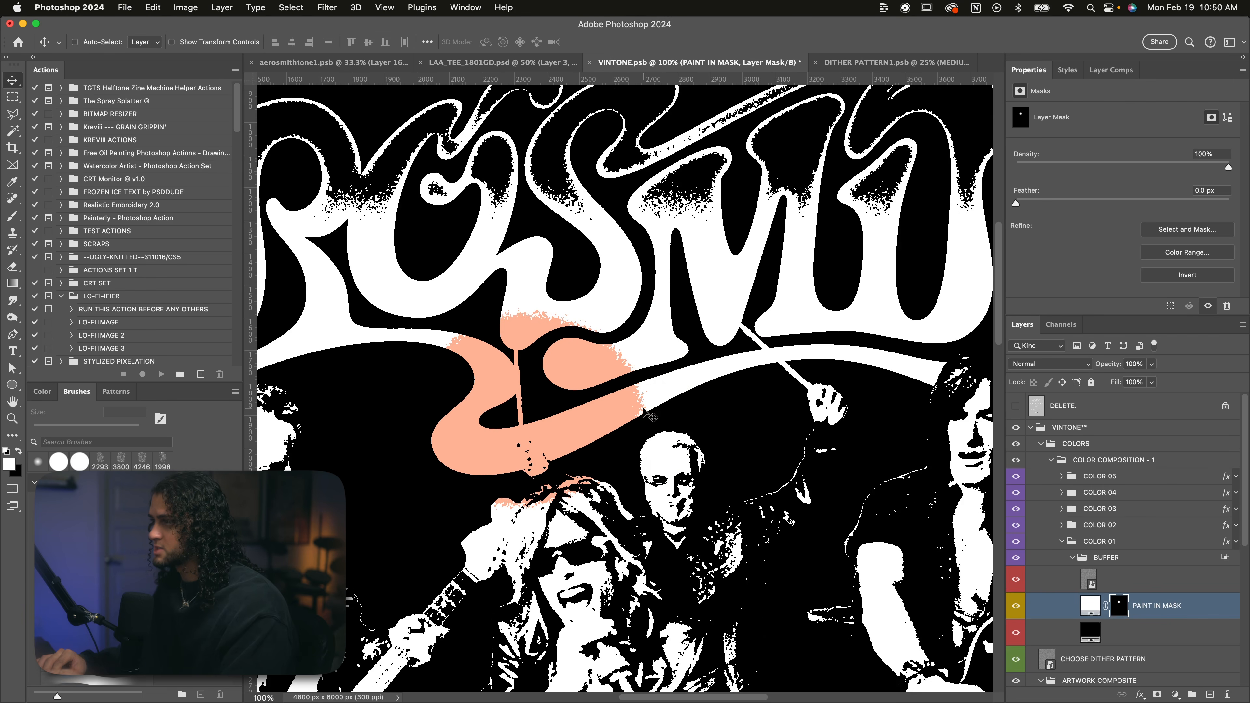
pyautogui.press('v')
pyautogui.scroll(1, 644, 410)
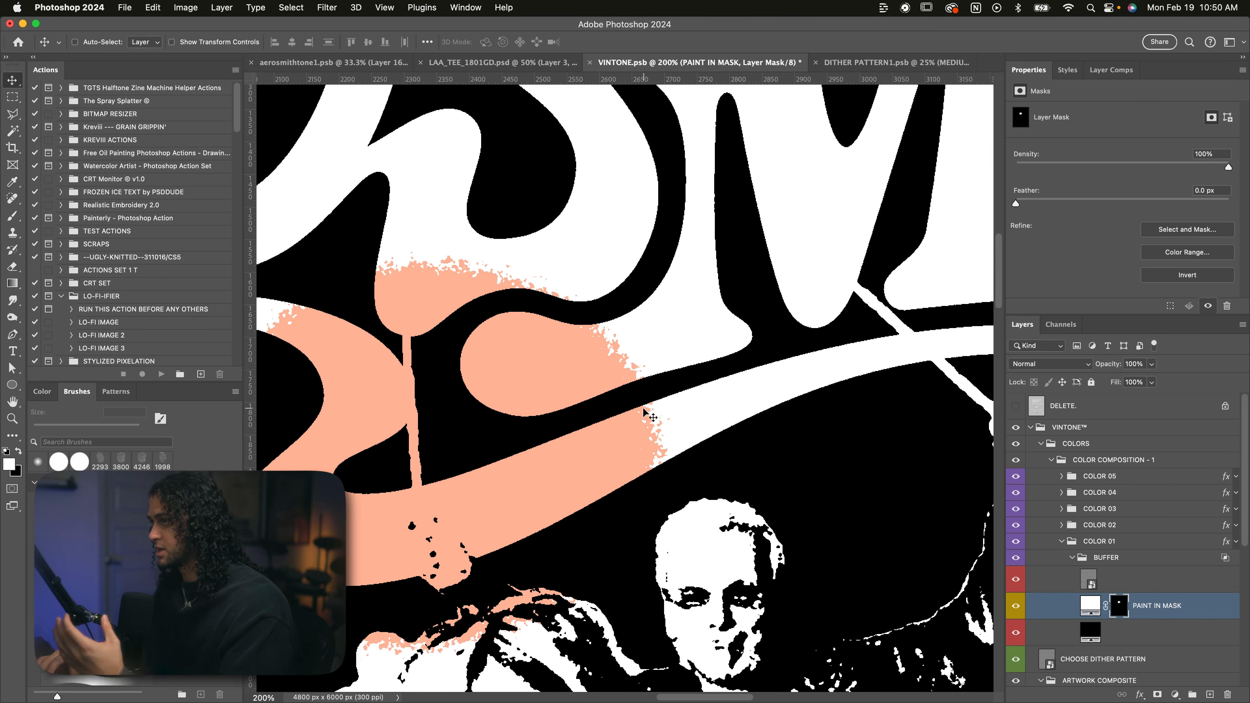
pyautogui.scroll(-3, 643, 410)
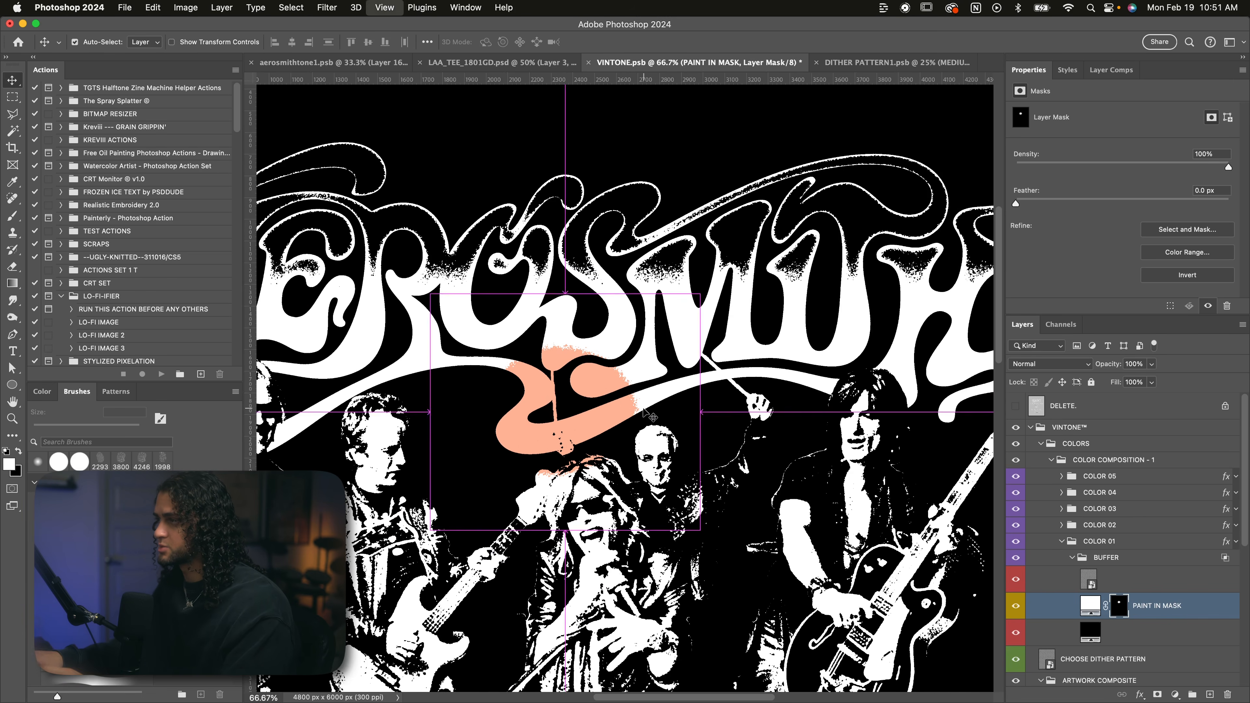
pyautogui.hscroll(-2, 590, 401)
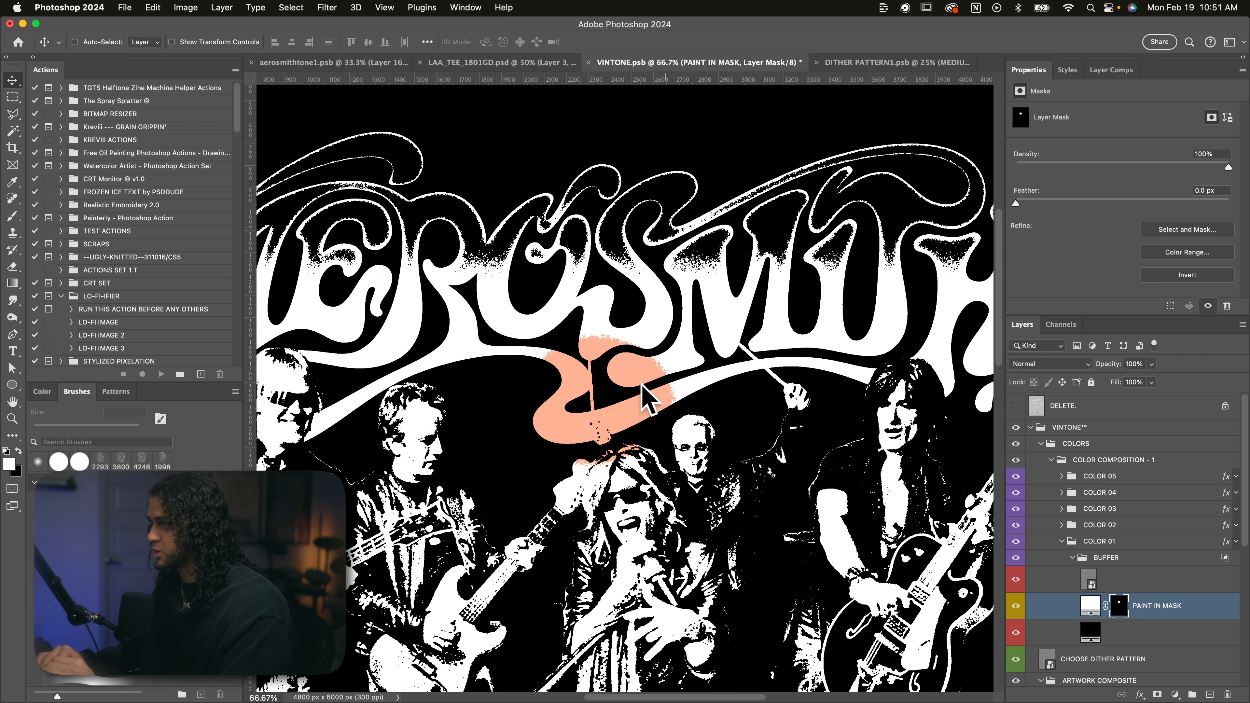
pyautogui.scroll(3, 640, 394)
pyautogui.press('super+minus')
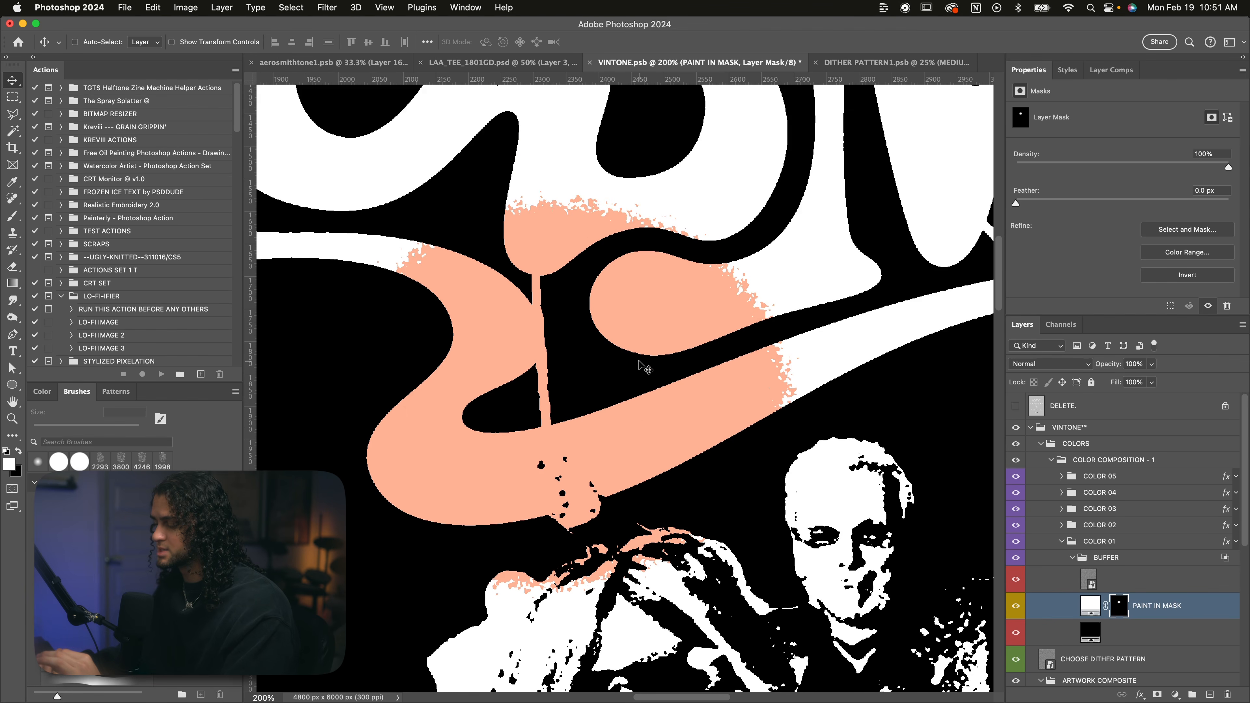
pyautogui.press('super+minus')
pyautogui.press('super+minus')
pyautogui.press('super+equal')
pyautogui.press('super+equal')
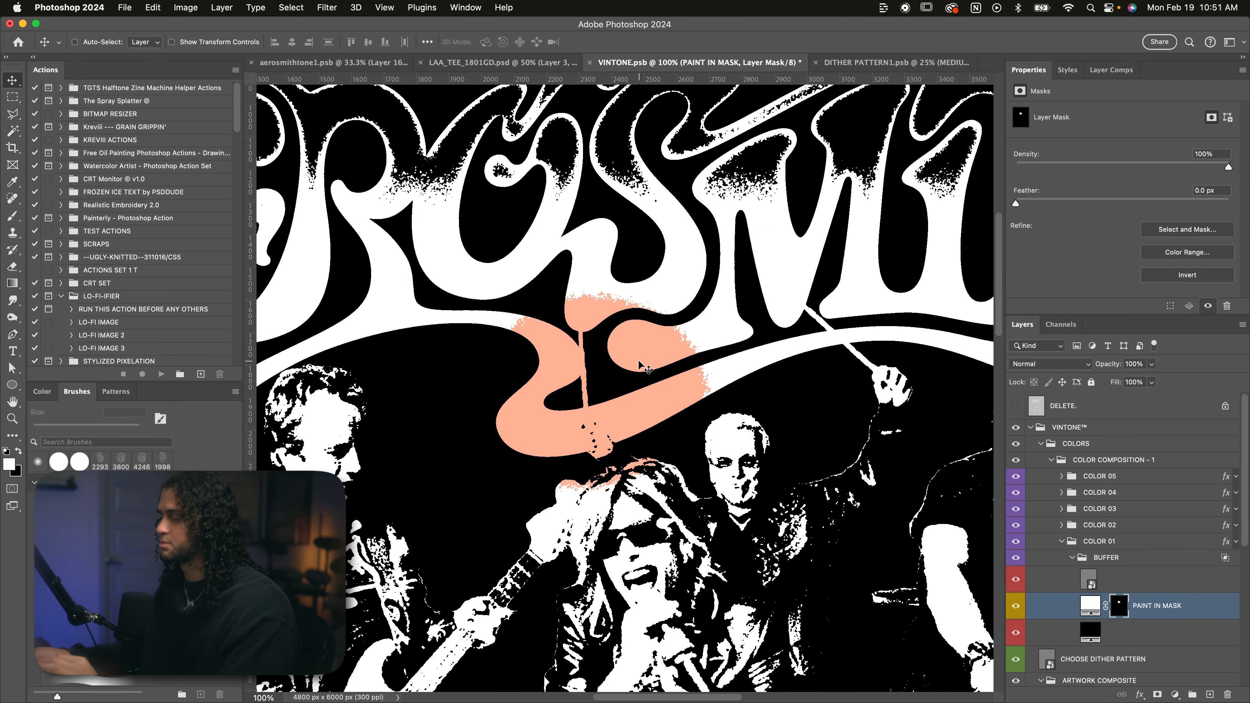
pyautogui.scroll(-2, 639, 364)
pyautogui.press('super+minus')
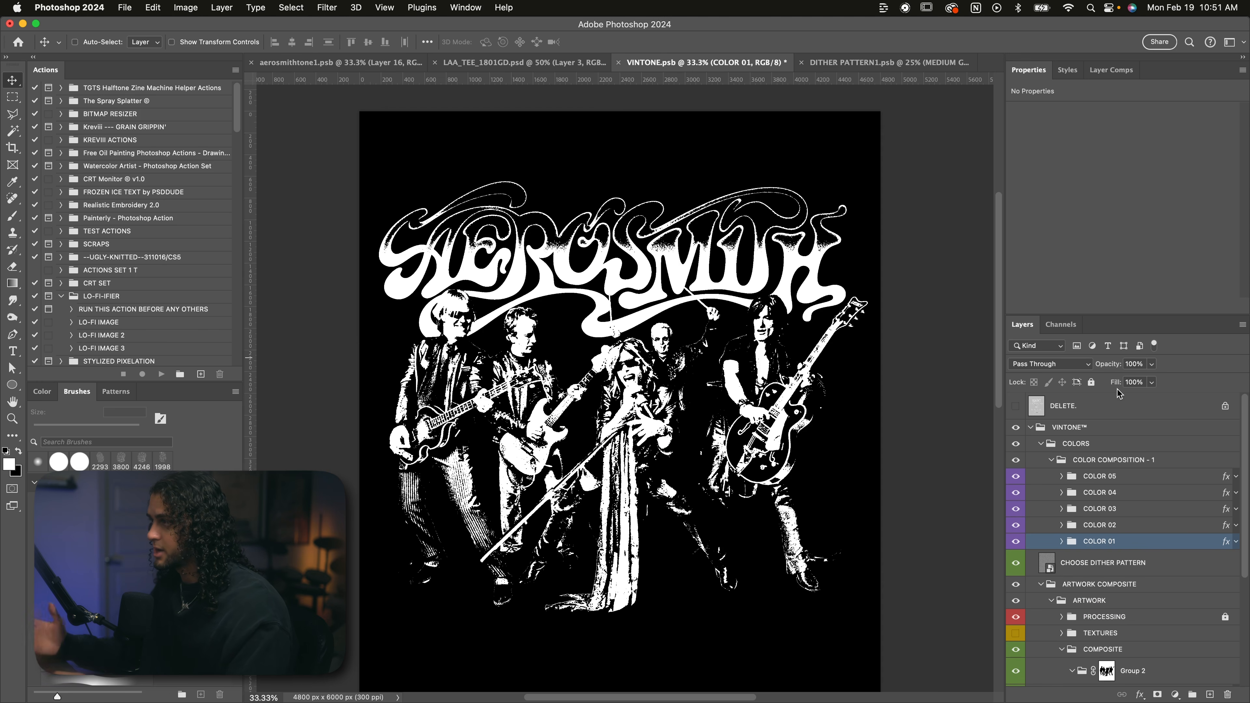
# Expand the COLOR 01 group and target the mask of its PAINT IN MASK layer.
pyautogui.click(1061, 541)
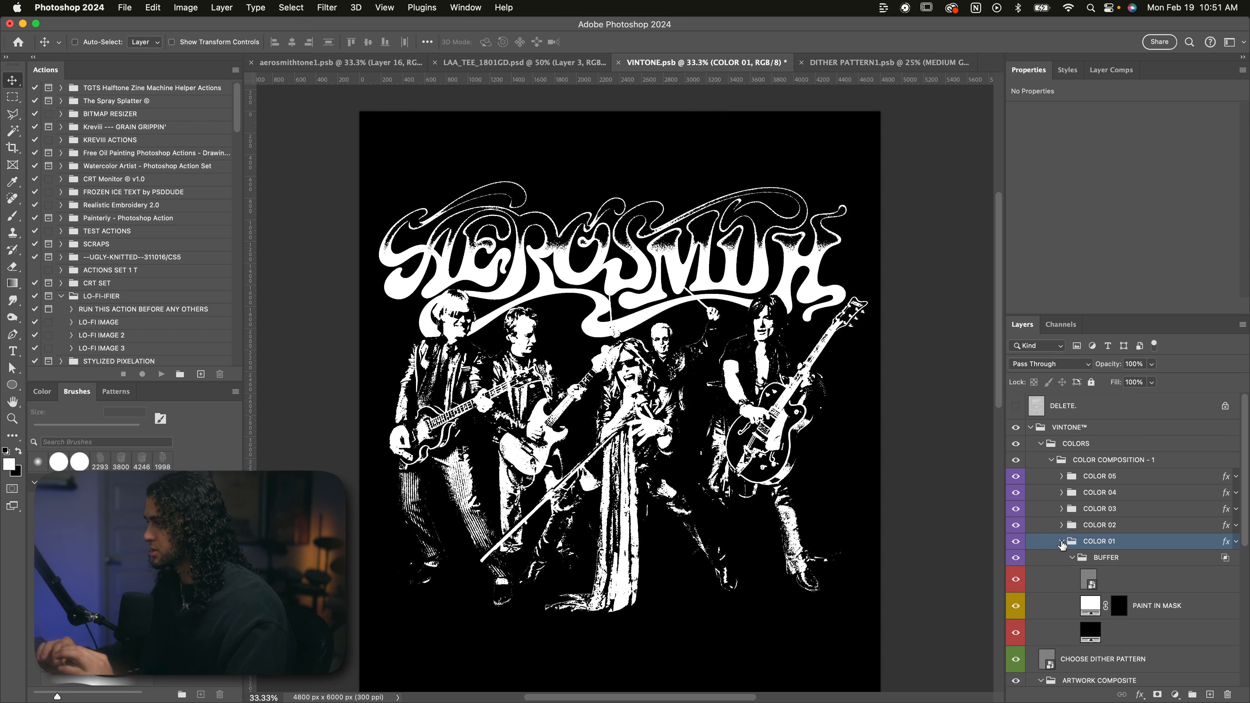
pyautogui.click(1126, 611)
pyautogui.click(1119, 609)
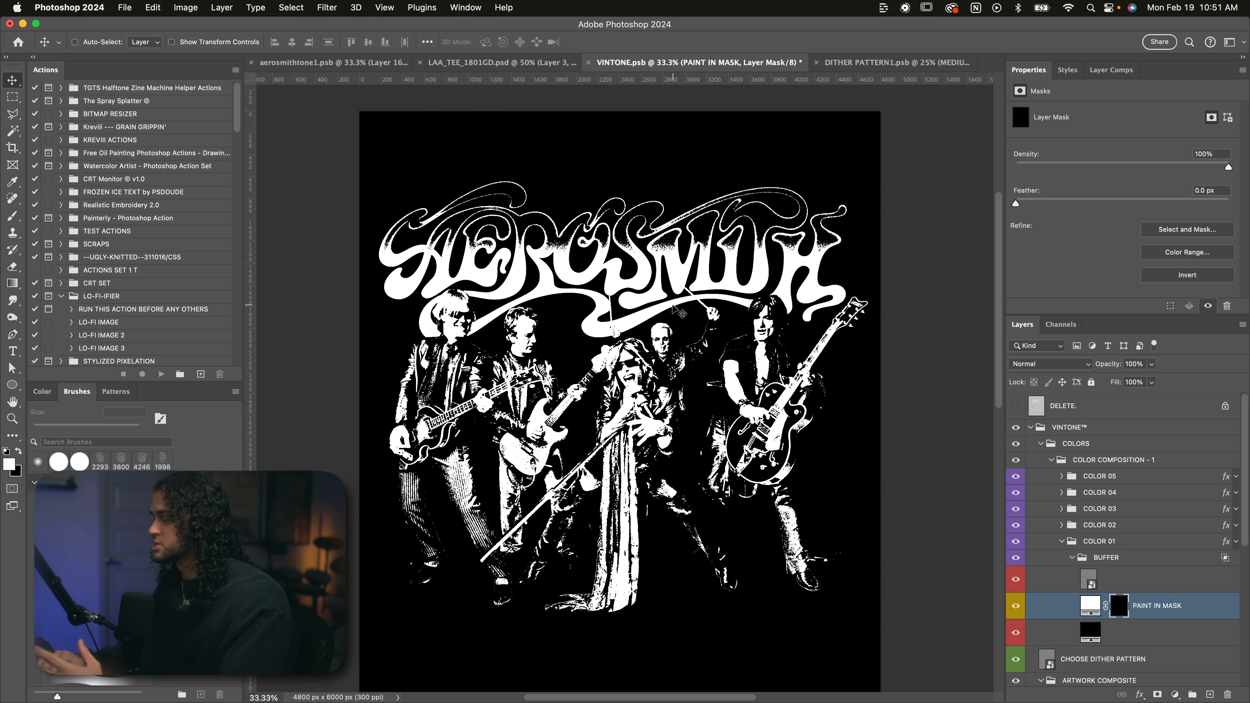
# Review the Color Overlay settings of the COLOR 01 group and reselect its PAINT IN MASK layer mask.
pyautogui.click(1110, 543)
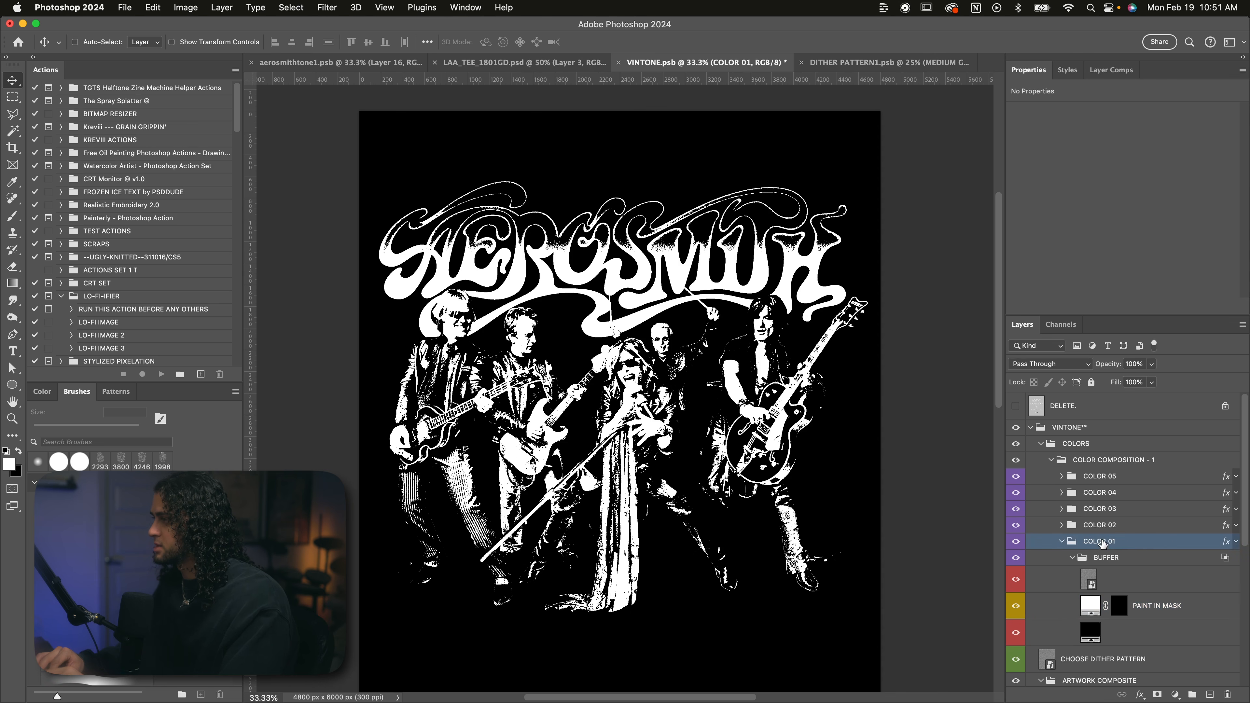
pyautogui.doubleClick(1138, 544)
pyautogui.click(826, 282)
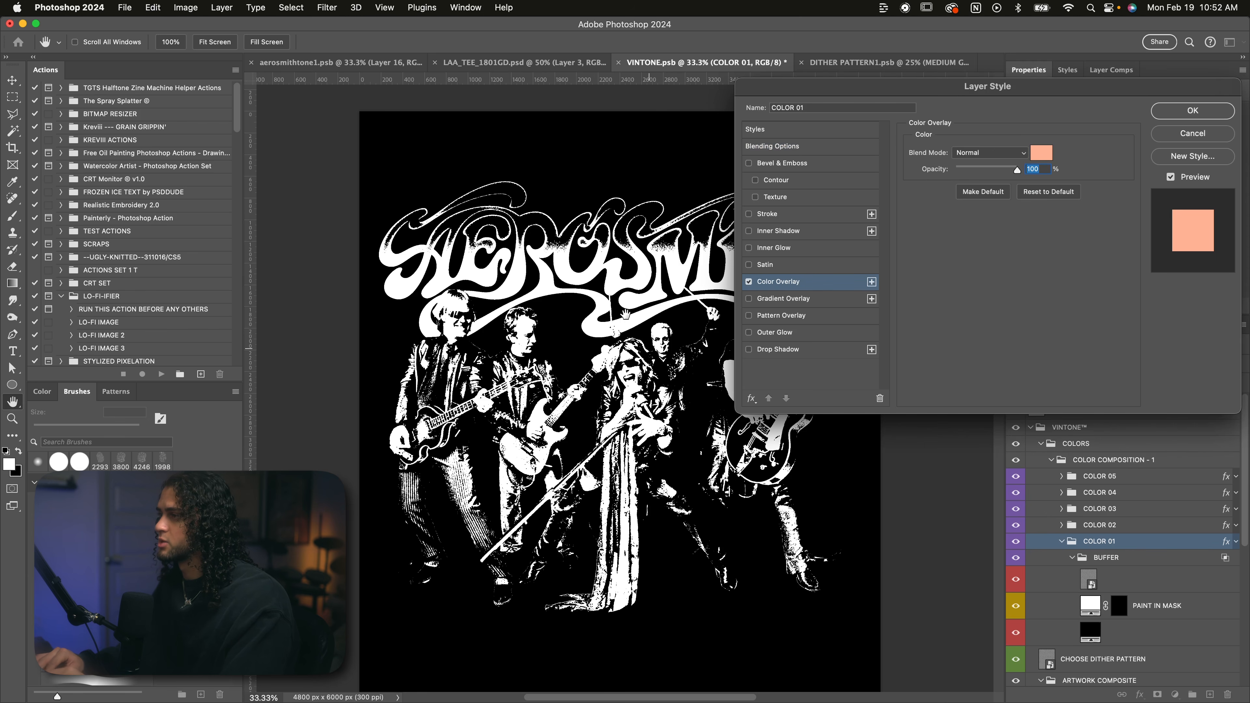
pyautogui.press('Return')
pyautogui.click(1119, 606)
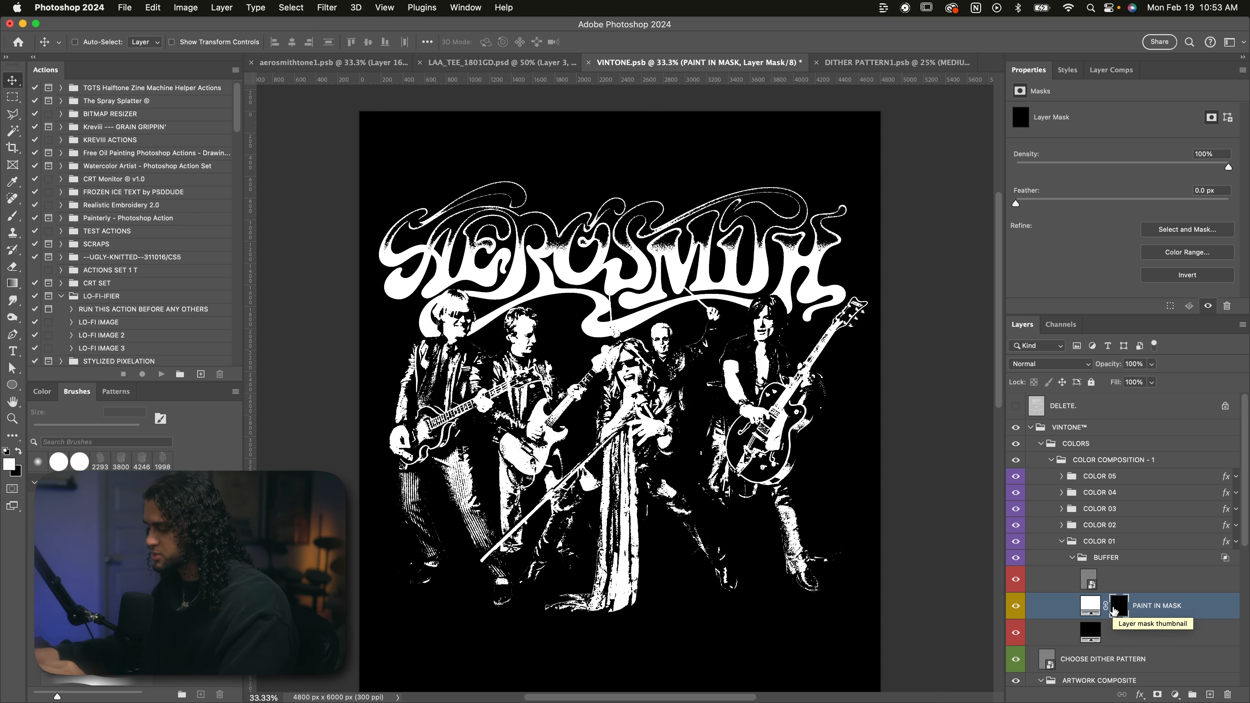
# Fill the COLOR 01 group's PAINT IN MASK layer mask with white so its color covers the entire artwork.
pyautogui.press('x')
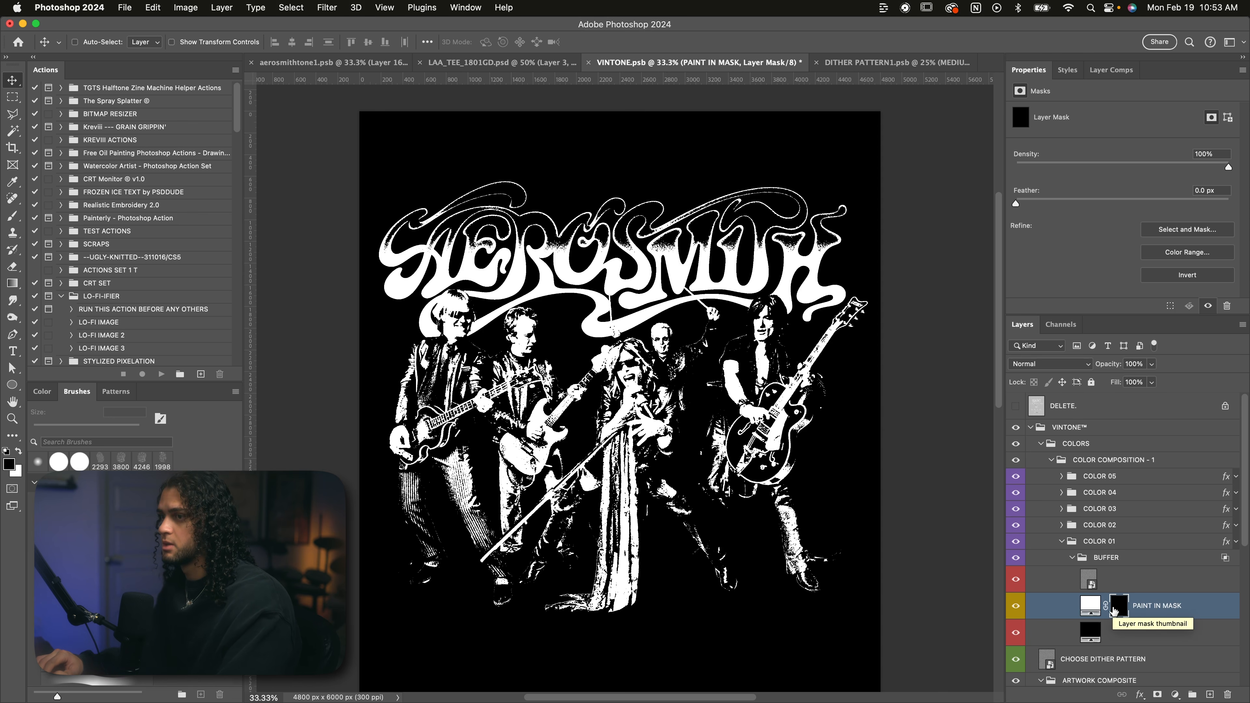
pyautogui.press('super')
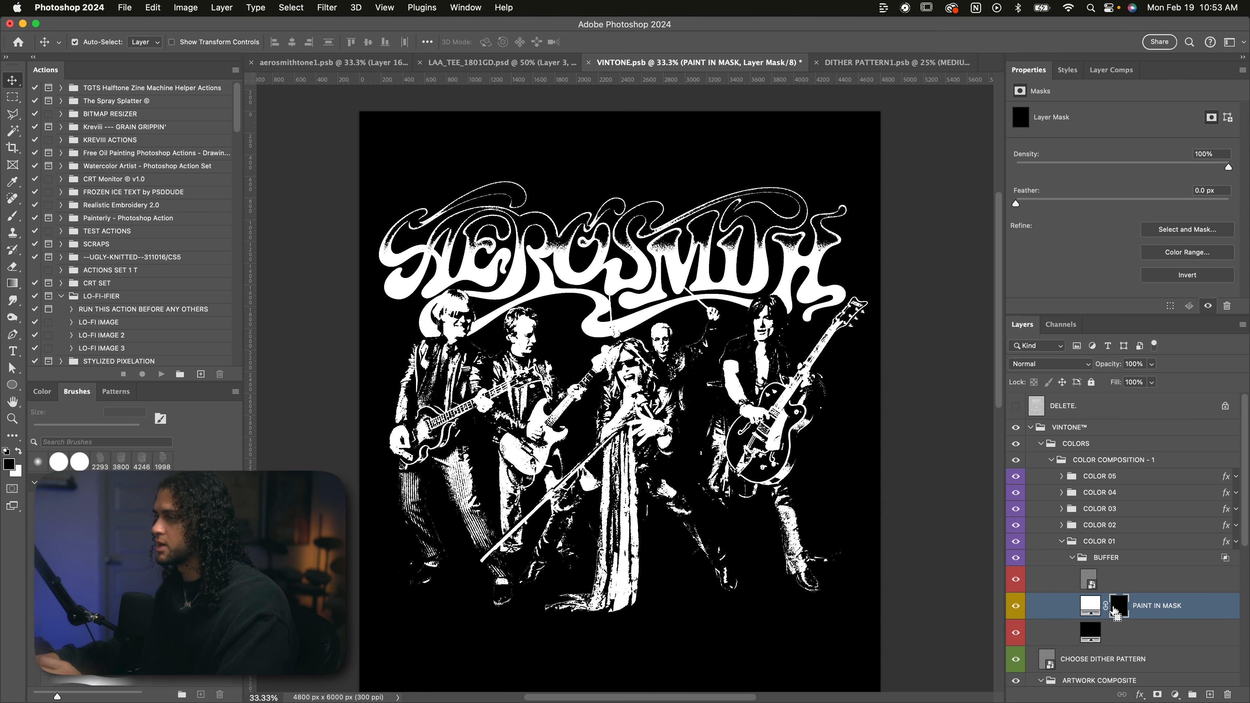
pyautogui.press('super+BackSpace')
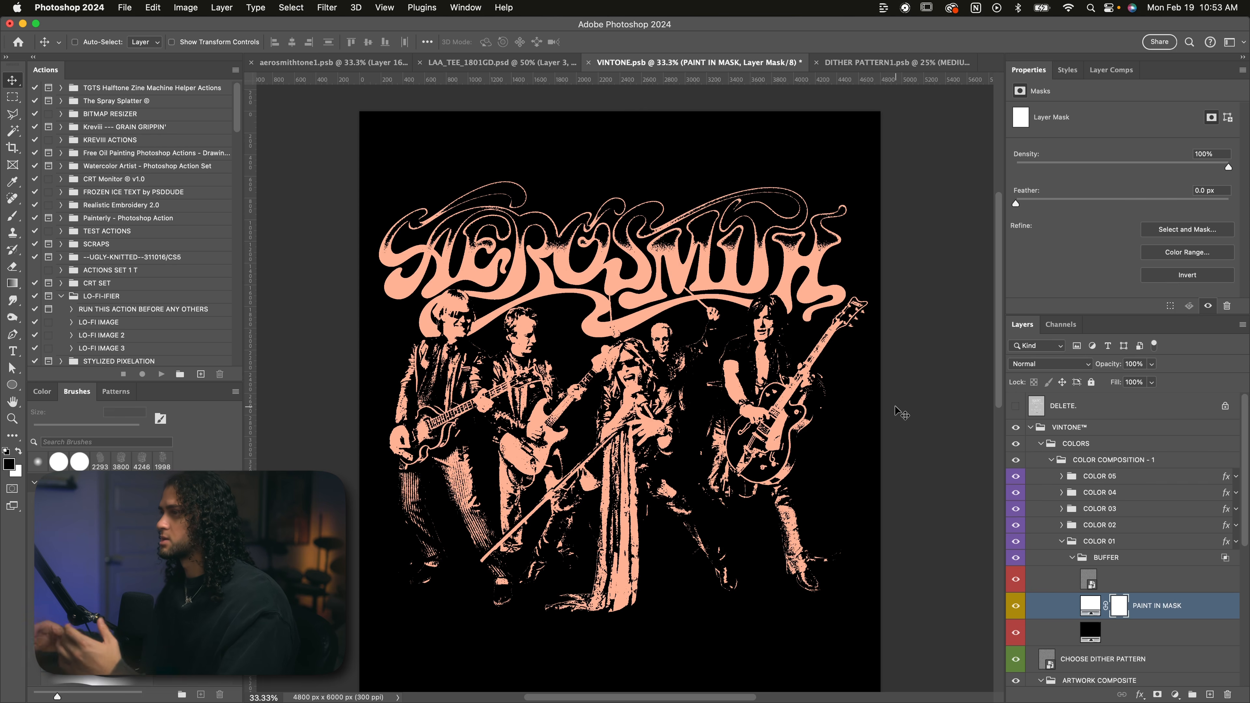
# Change the COLOR 01 group's Color Overlay to mid-grey 828282.
pyautogui.doubleClick(1147, 543)
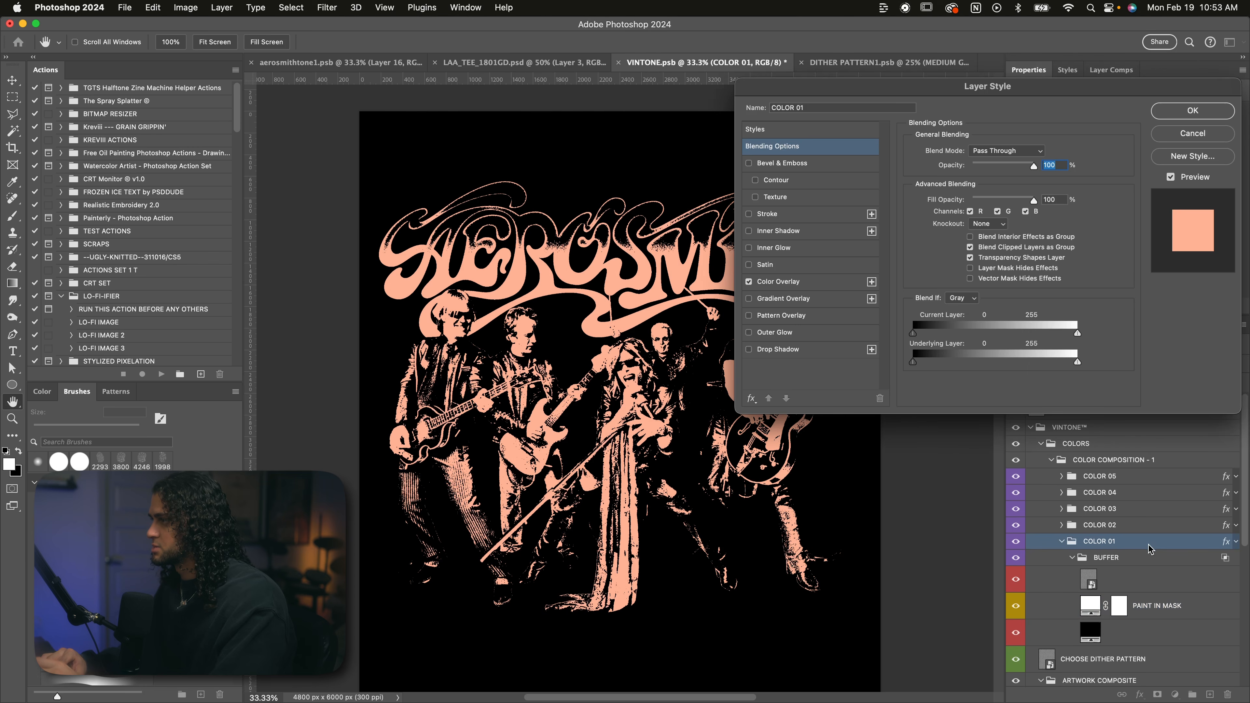
pyautogui.click(823, 283)
pyautogui.click(1041, 153)
pyautogui.moveTo(851, 194); pyautogui.dragTo(785, 205)
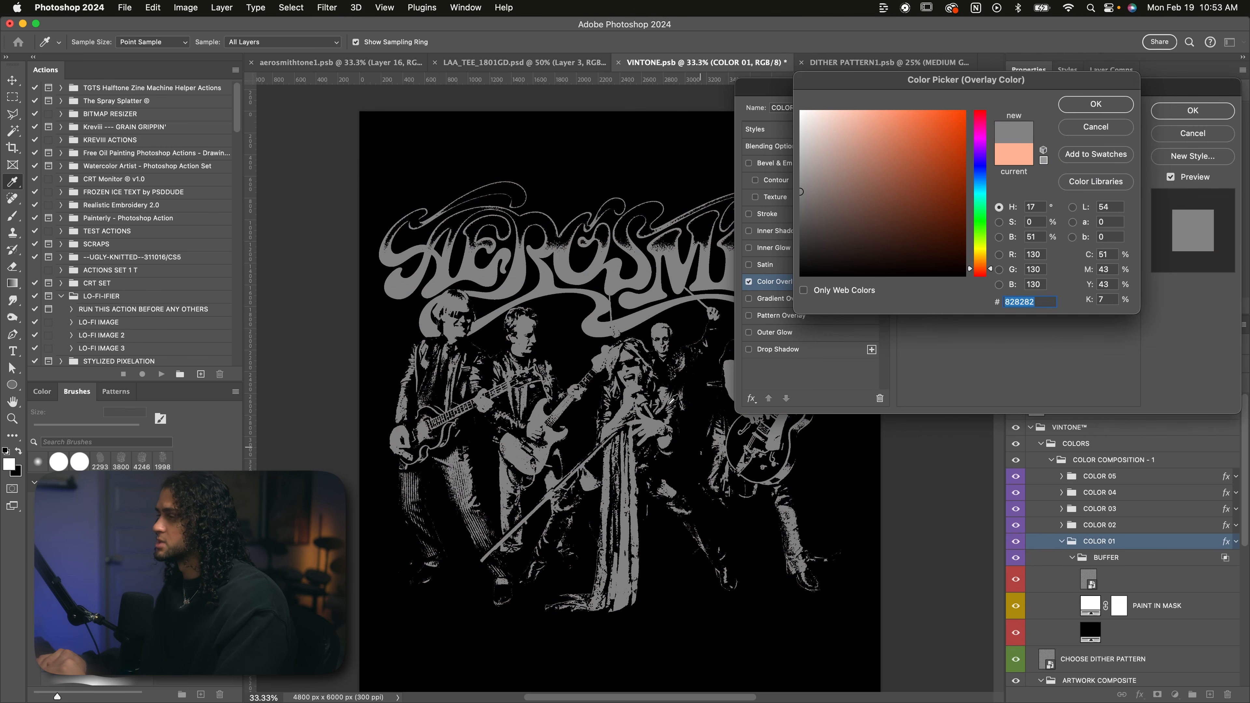
pyautogui.click(1096, 104)
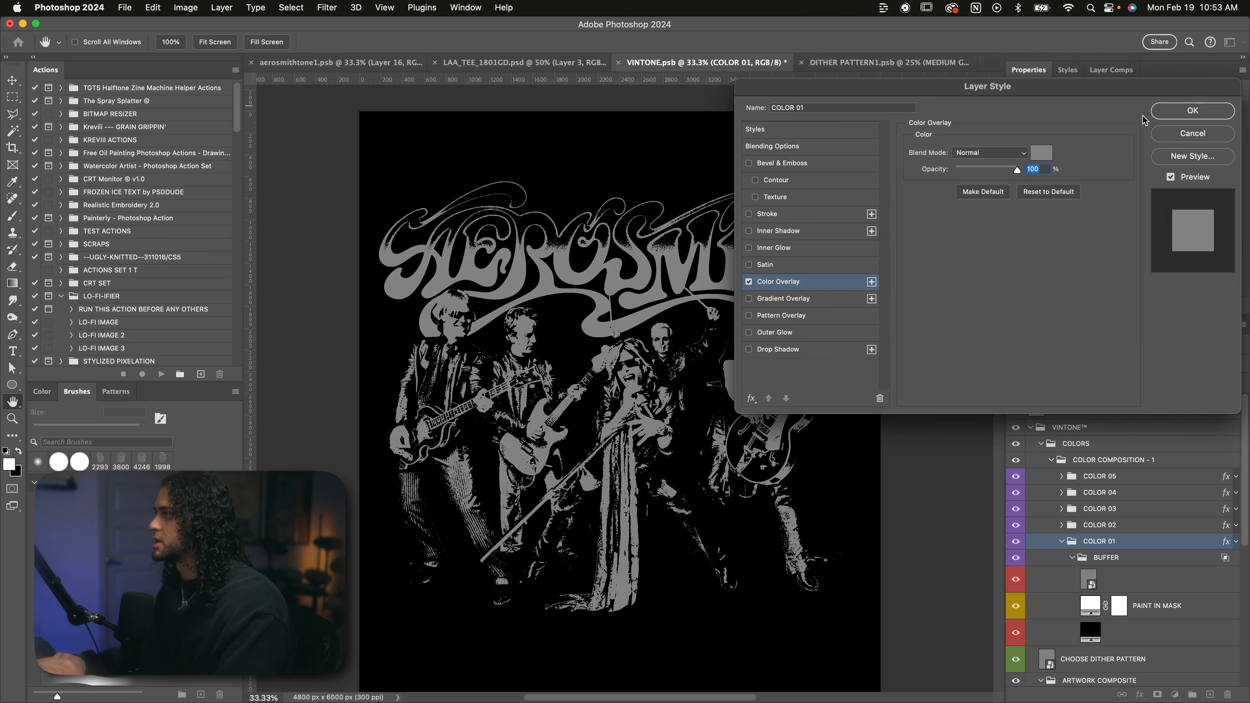
pyautogui.click(1191, 110)
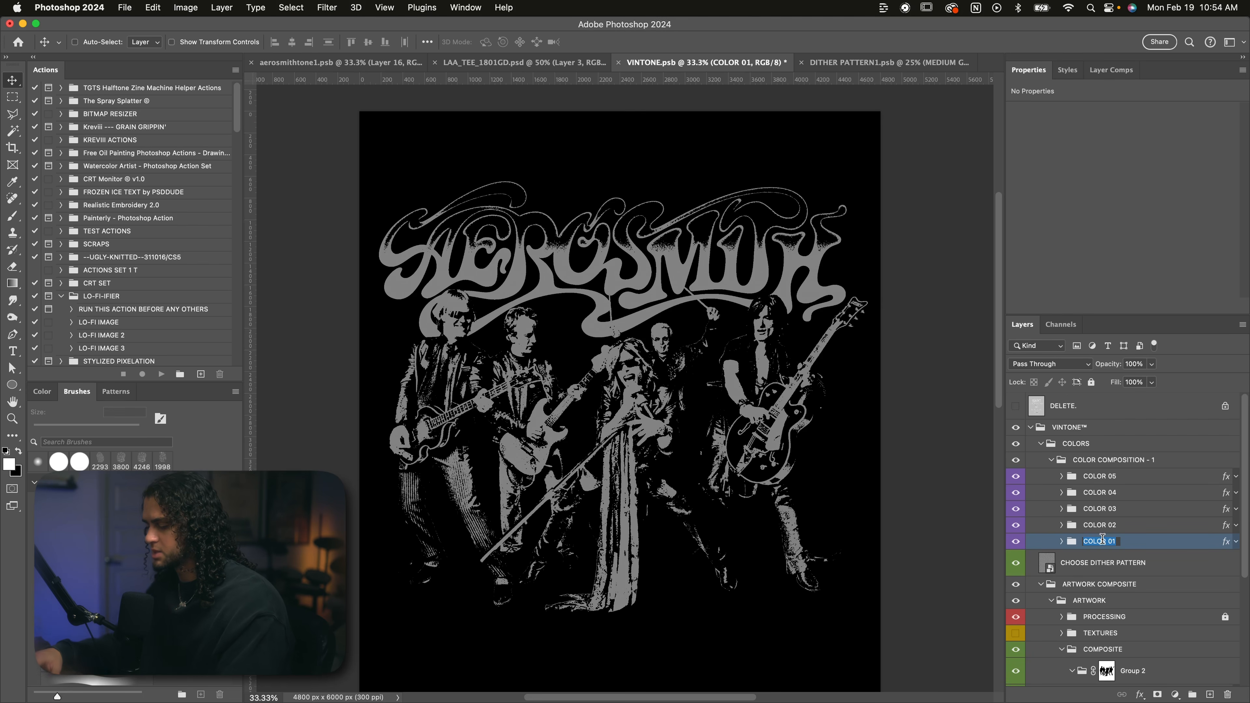
# Rename the COLOR 01 group as BASE and the COLOR 02 group as SKIN.
pyautogui.write('BASE')
pyautogui.press('Return')
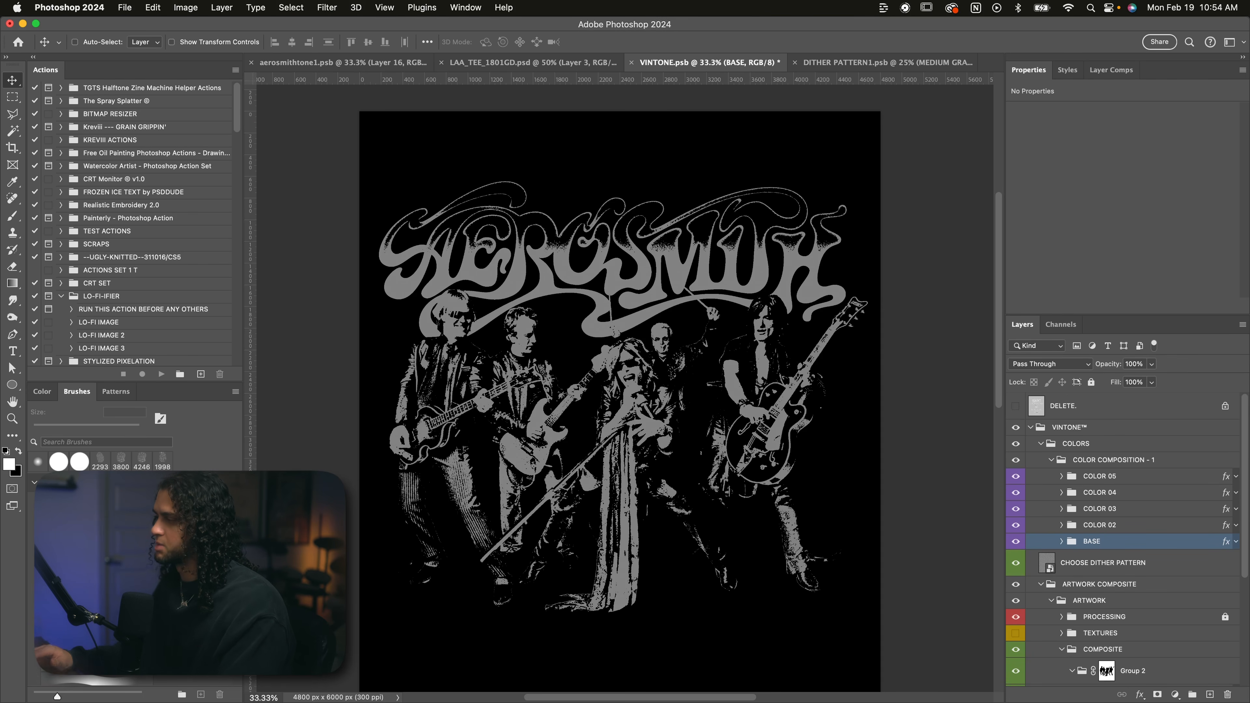
pyautogui.click(1094, 527)
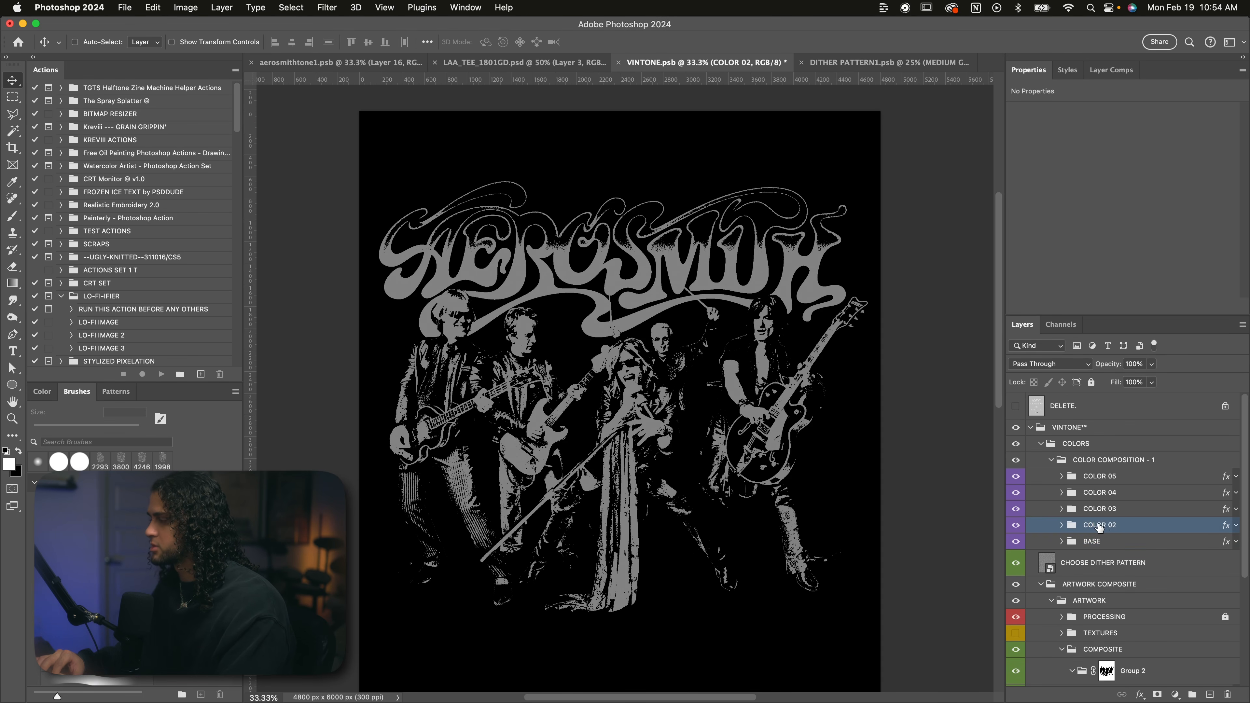
pyautogui.write('SKIN')
pyautogui.press('Return')
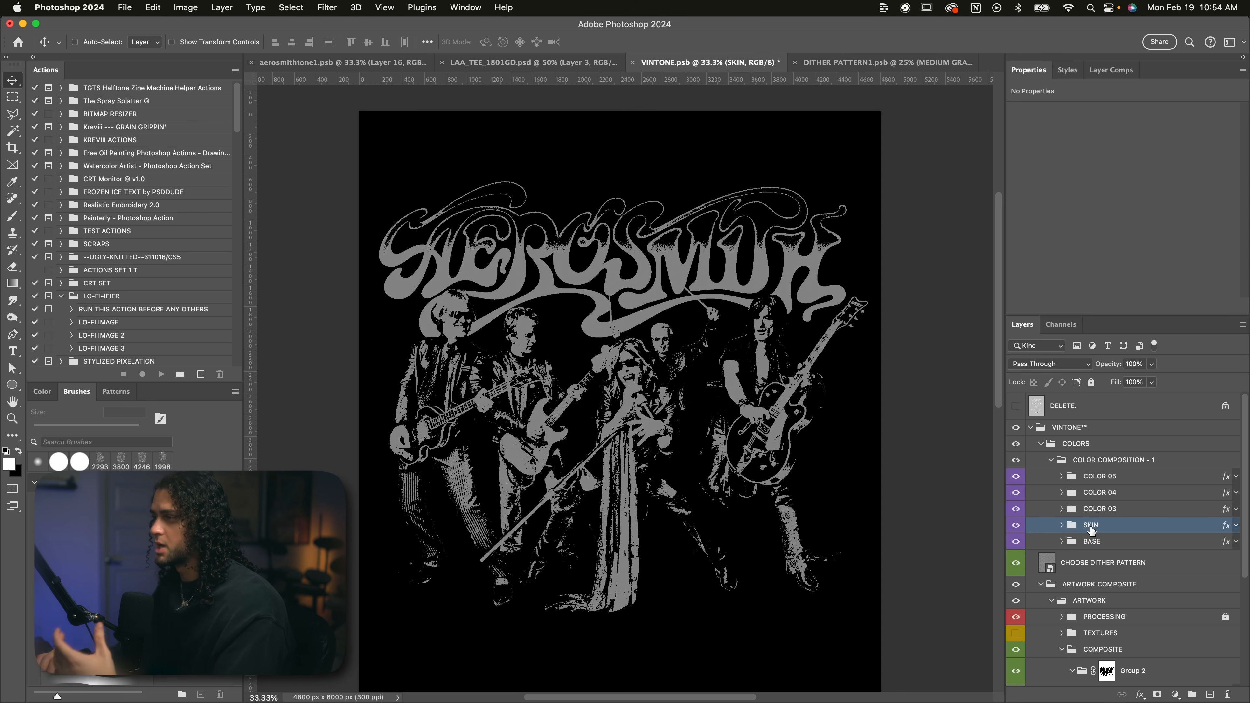
# Expand the SKIN group and its BUFFER subgroup, and target the PAINT IN MASK layer mask.
pyautogui.click(1062, 524)
pyautogui.click(1073, 541)
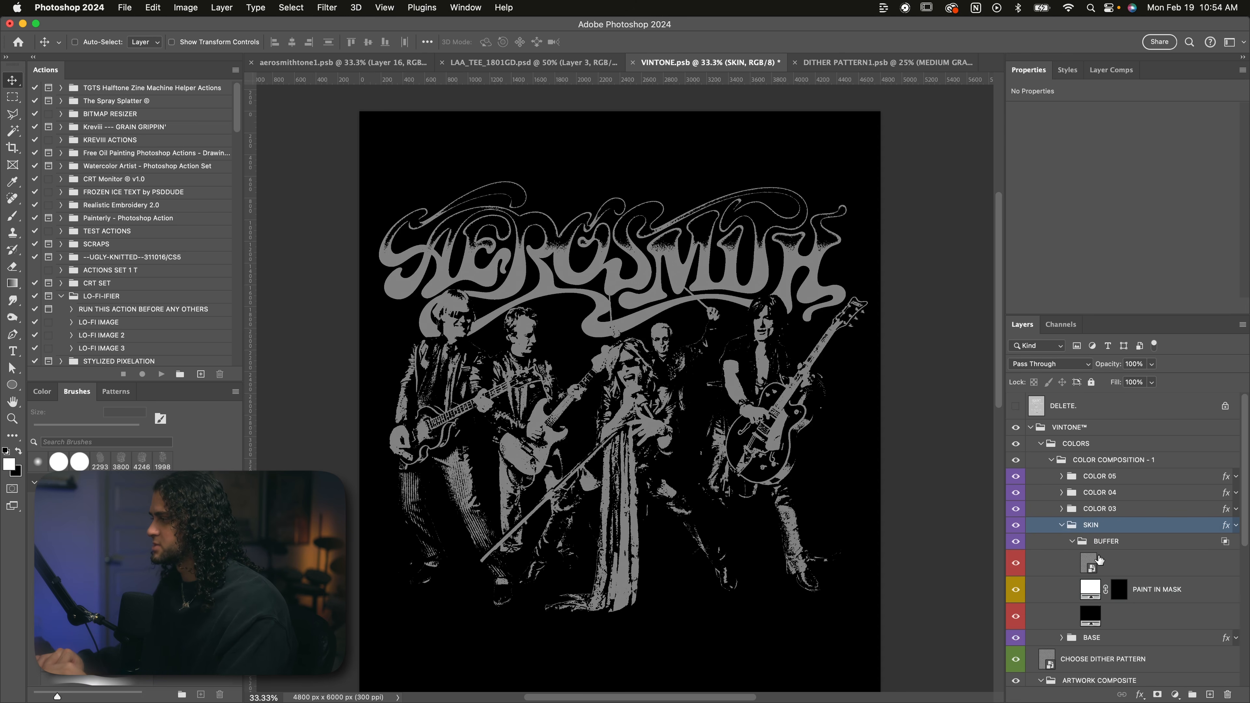
pyautogui.click(1124, 588)
# Paint a test area over the singer's face and hair on the SKIN mask with a 300 px brush.
pyautogui.press('b')
pyautogui.press('x')
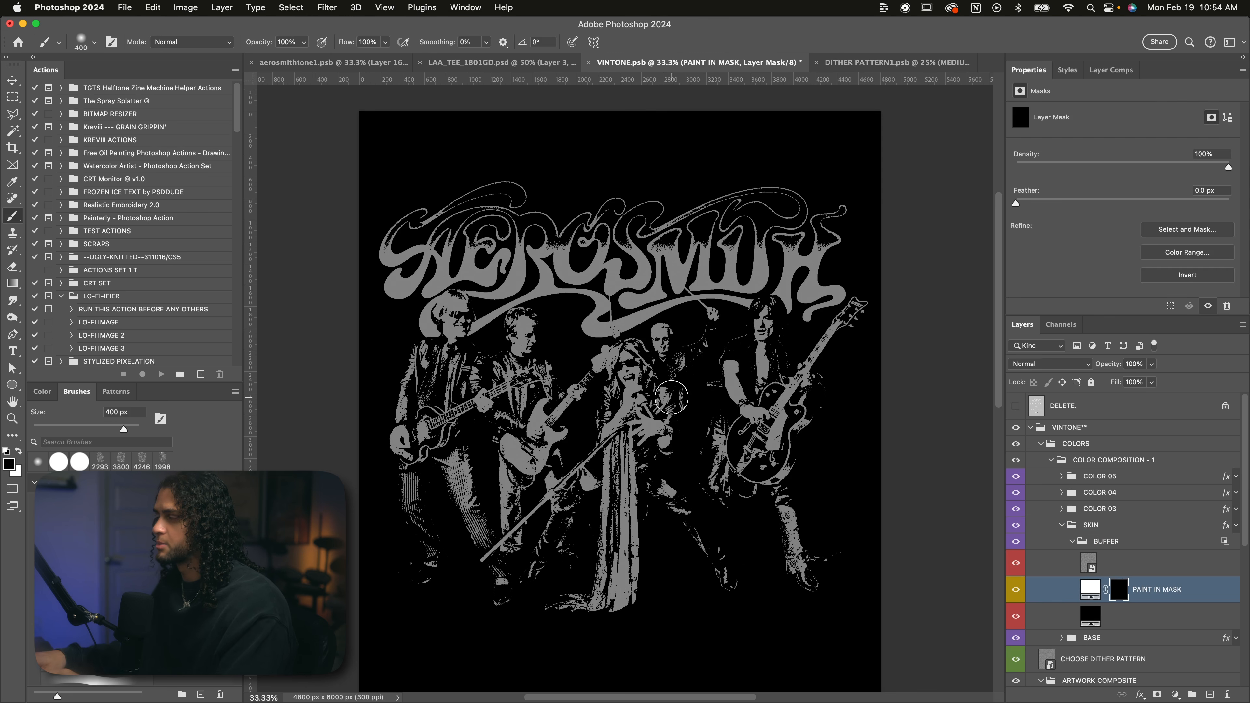
pyautogui.press('x')
pyautogui.moveTo(634, 362)
pyautogui.mouseDown()
pyautogui.moveTo(630, 394)
pyautogui.moveTo(627, 345)
pyautogui.moveTo(650, 353)
pyautogui.moveTo(621, 415)
pyautogui.moveTo(624, 382)
pyautogui.mouseUp()
pyautogui.press('super+z')
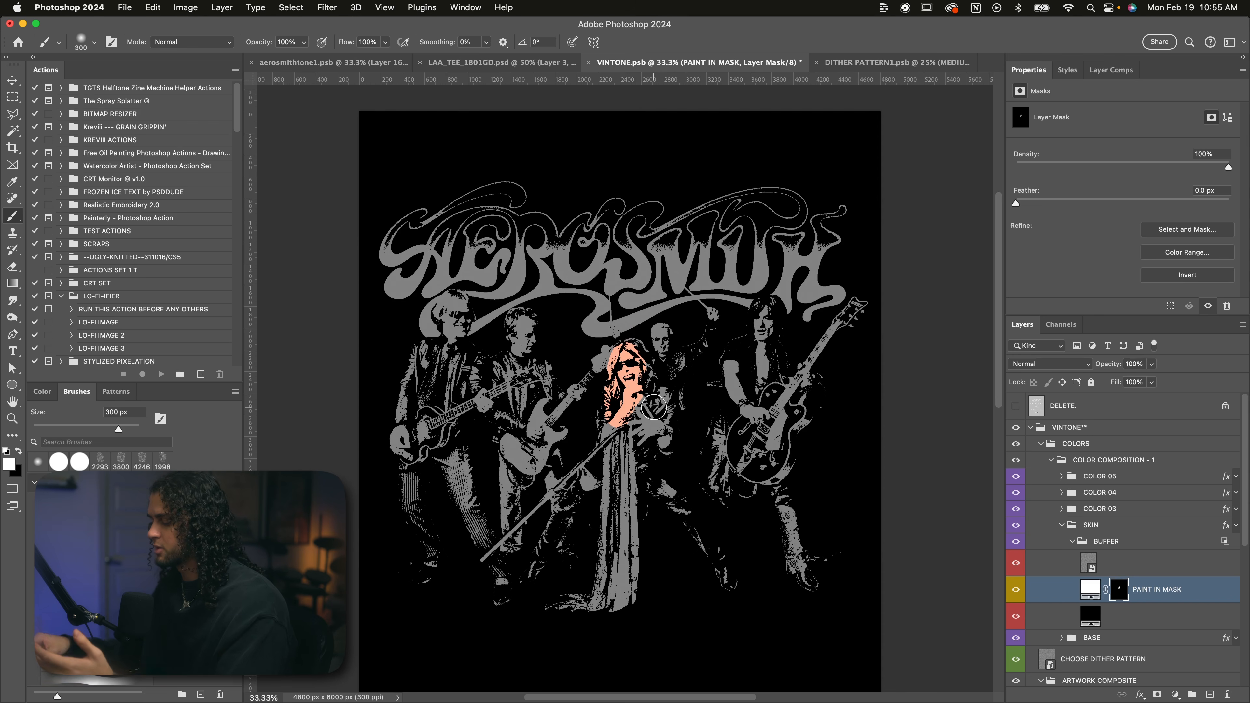
# Change the SKIN group's Color Overlay from peach to a pale, desaturated beige with a hue of 35°.
pyautogui.press('super+equal')
pyautogui.press('v')
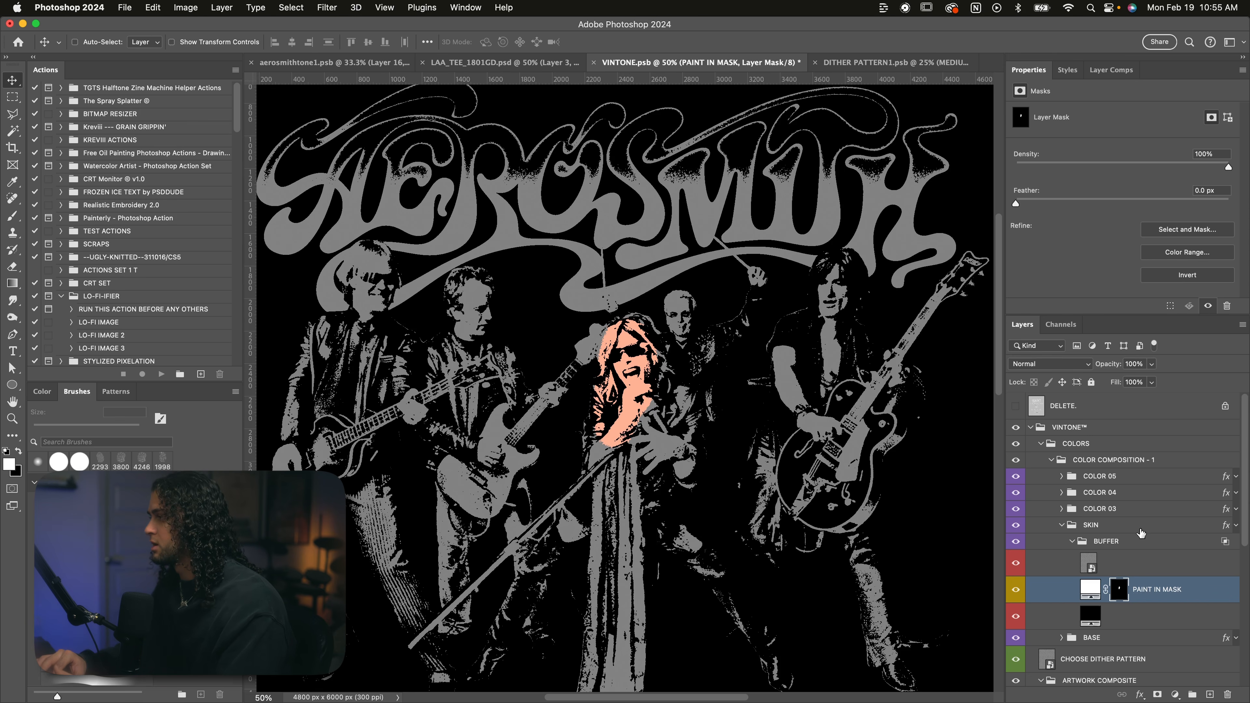
pyautogui.doubleClick(1141, 531)
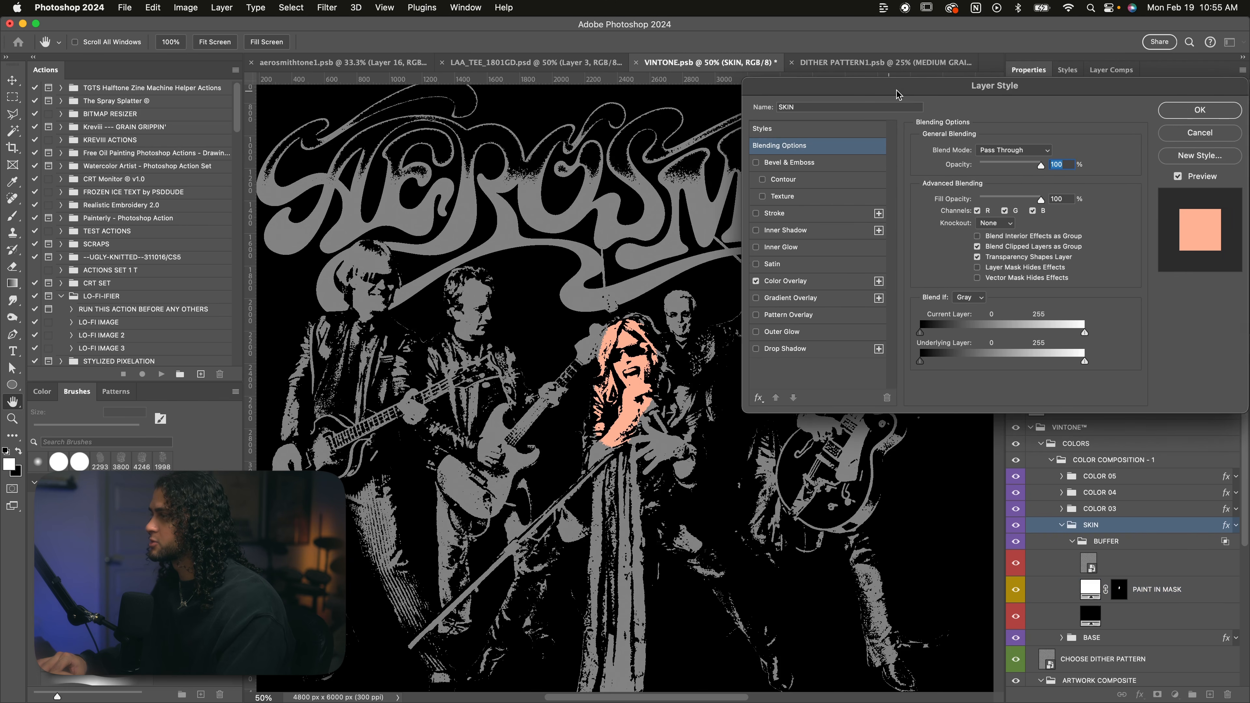
pyautogui.click(823, 282)
pyautogui.click(1057, 151)
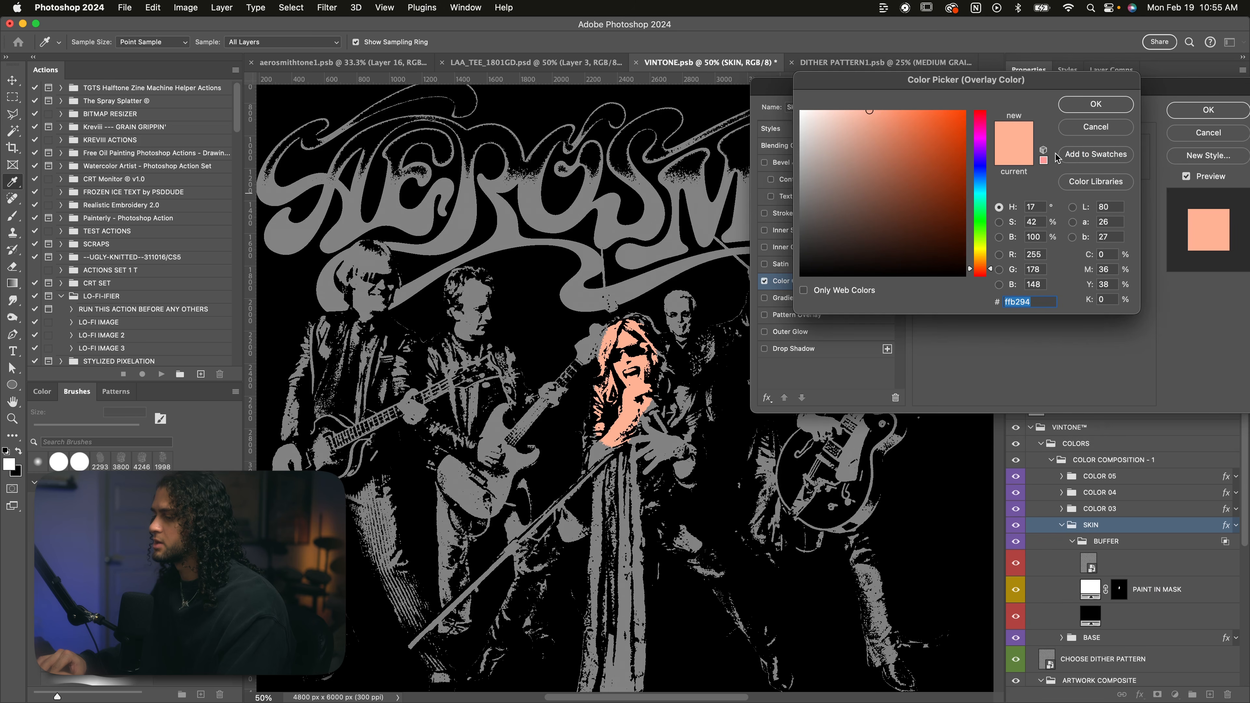
pyautogui.moveTo(864, 85); pyautogui.dragTo(831, 106)
pyautogui.click(946, 279)
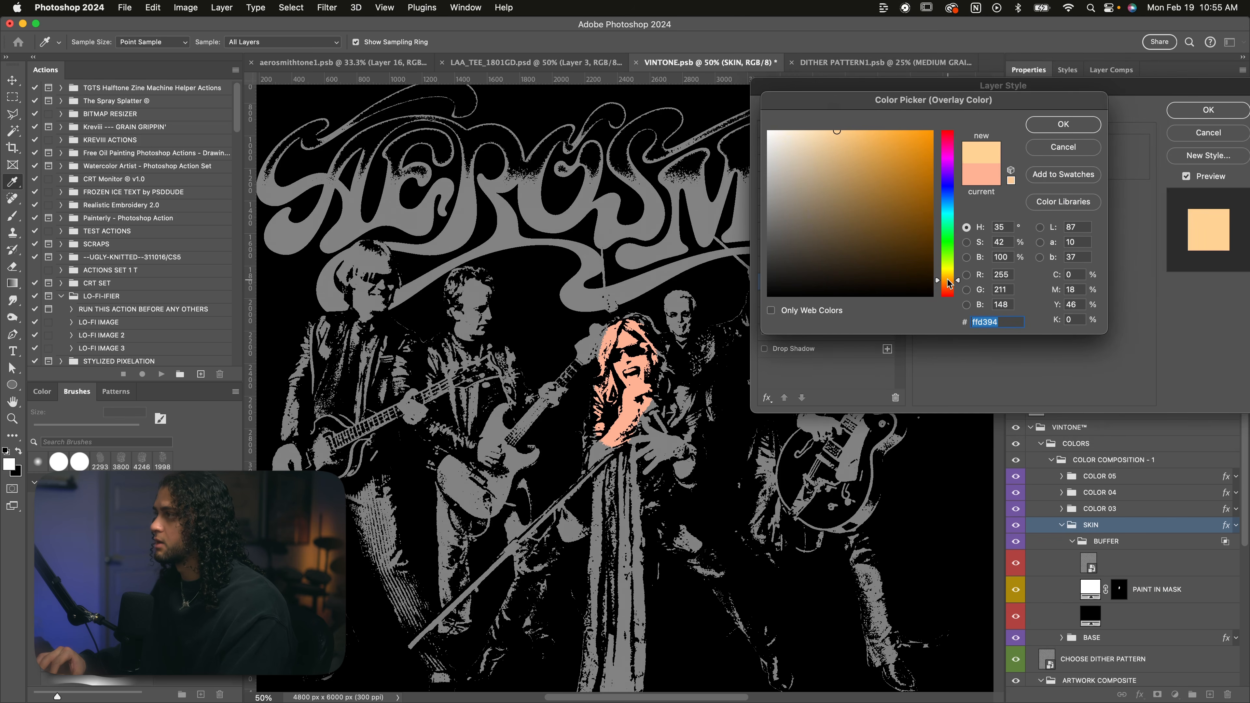
pyautogui.click(790, 148)
pyautogui.click(784, 148)
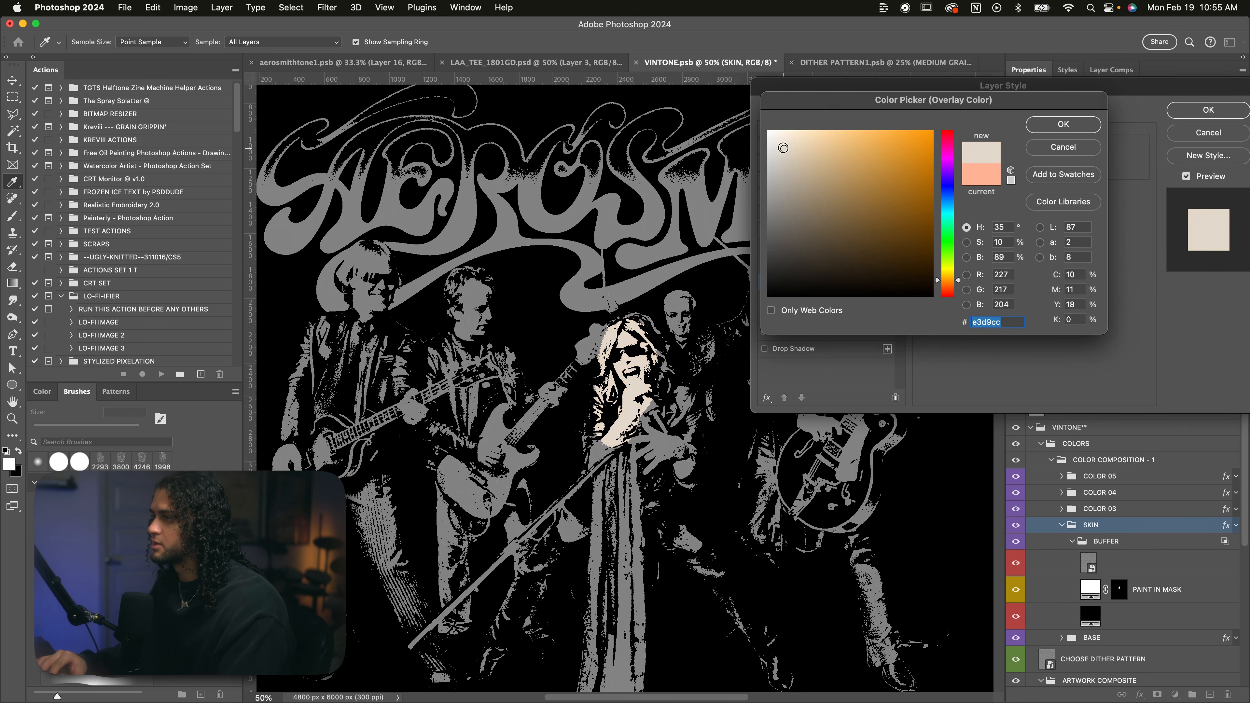
pyautogui.click(790, 154)
pyautogui.click(789, 149)
pyautogui.click(791, 155)
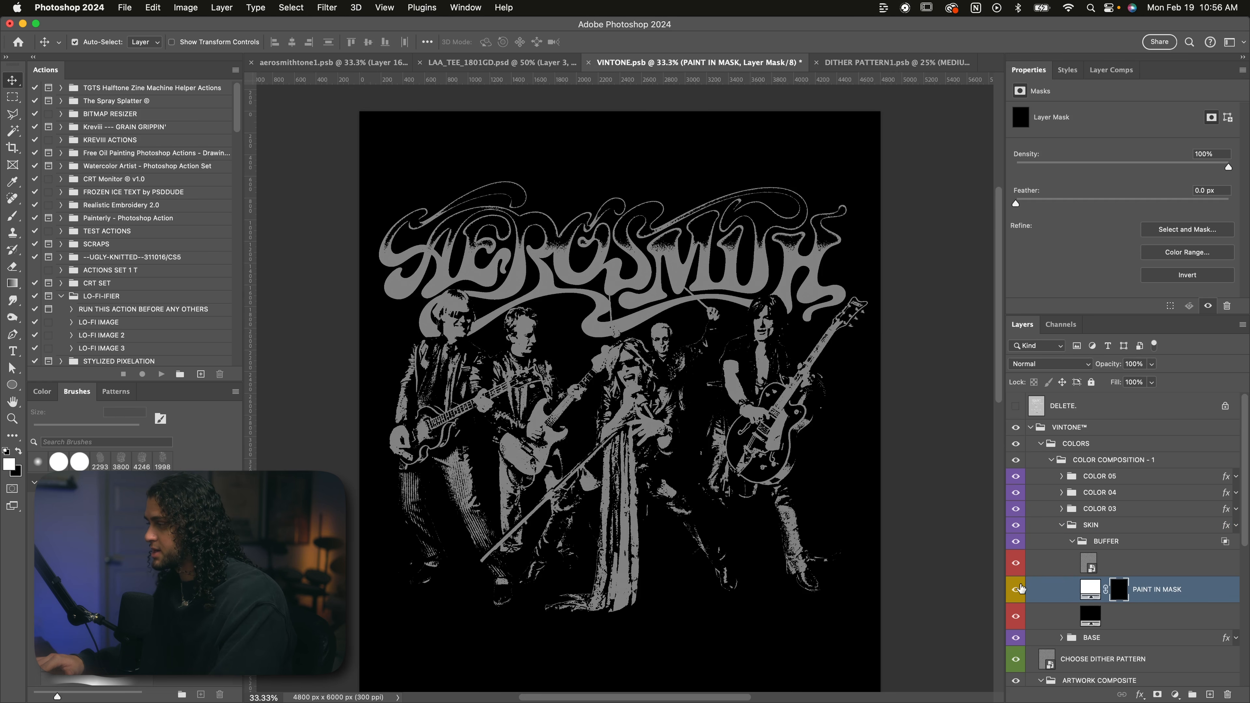
# Group the SKIN PAINT IN MASK layer and mask the group to the outline of the upper Layer 1 band cutout.
pyautogui.press('super+g')
pyautogui.scroll(-6, 1068, 587)
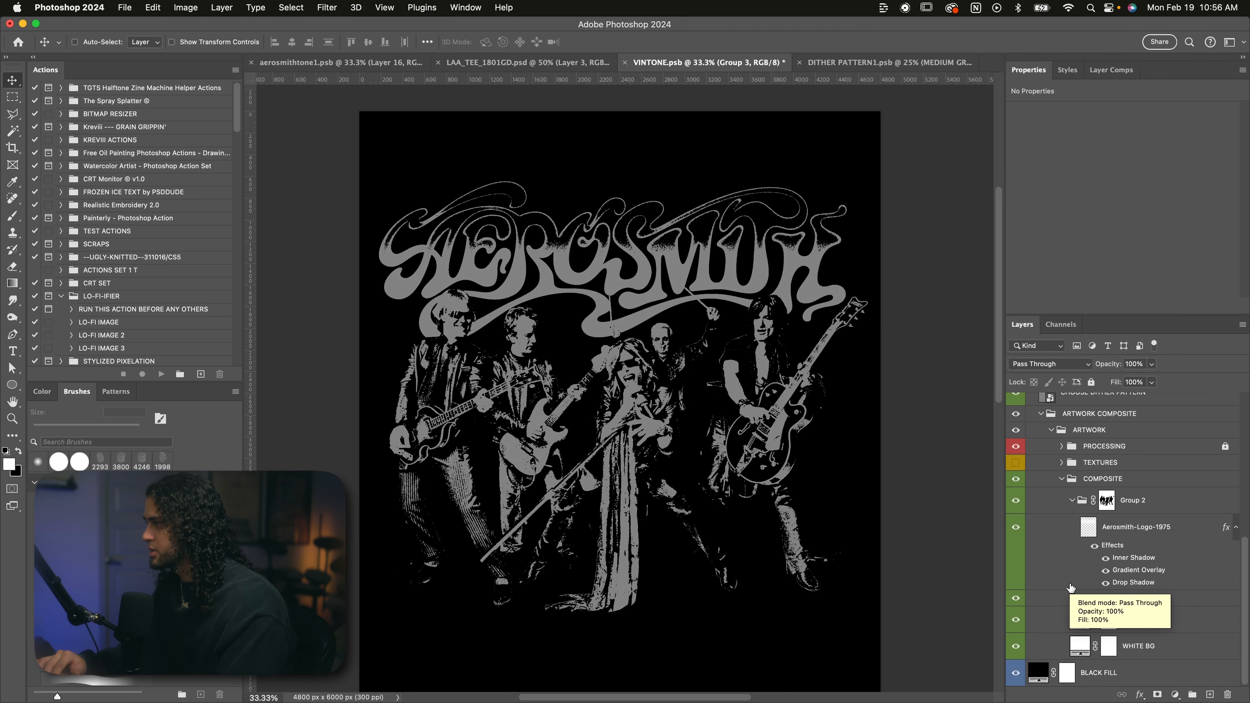
pyautogui.click(1071, 597)
pyautogui.scroll(-3, 1089, 521)
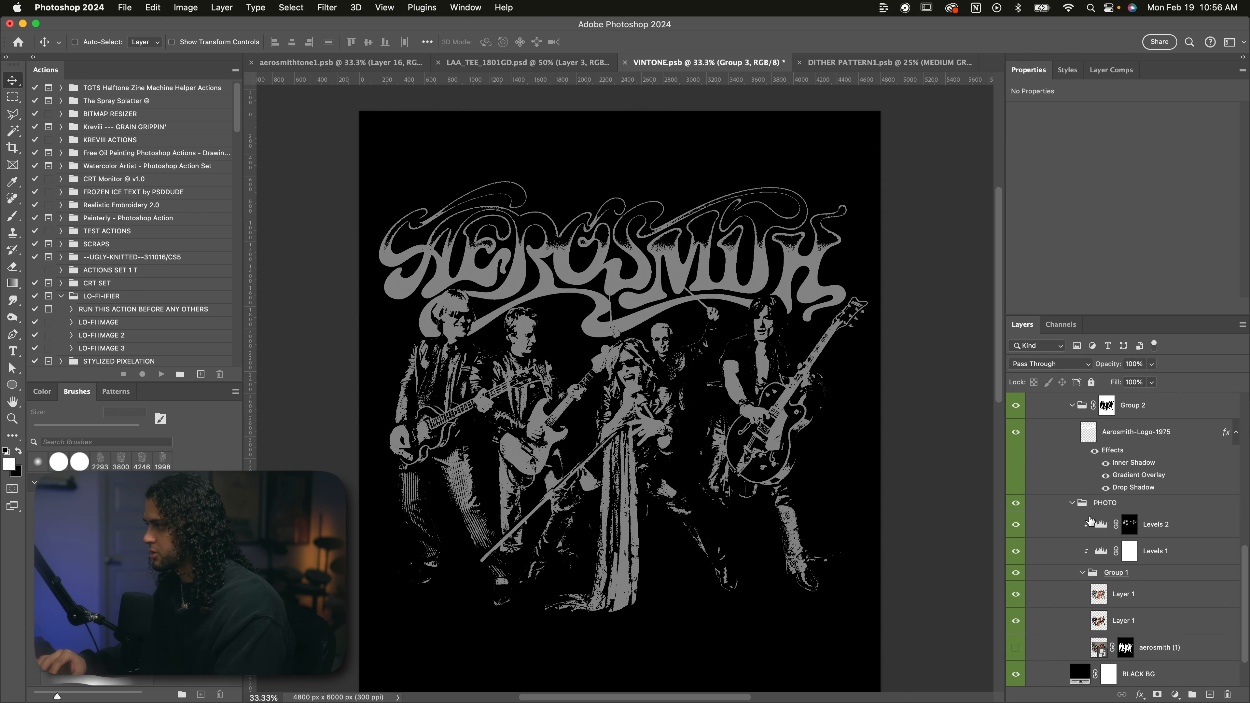
pyautogui.keyDown('super'); pyautogui.click(1099, 595); pyautogui.keyUp('super')
pyautogui.scroll(8, 1127, 492)
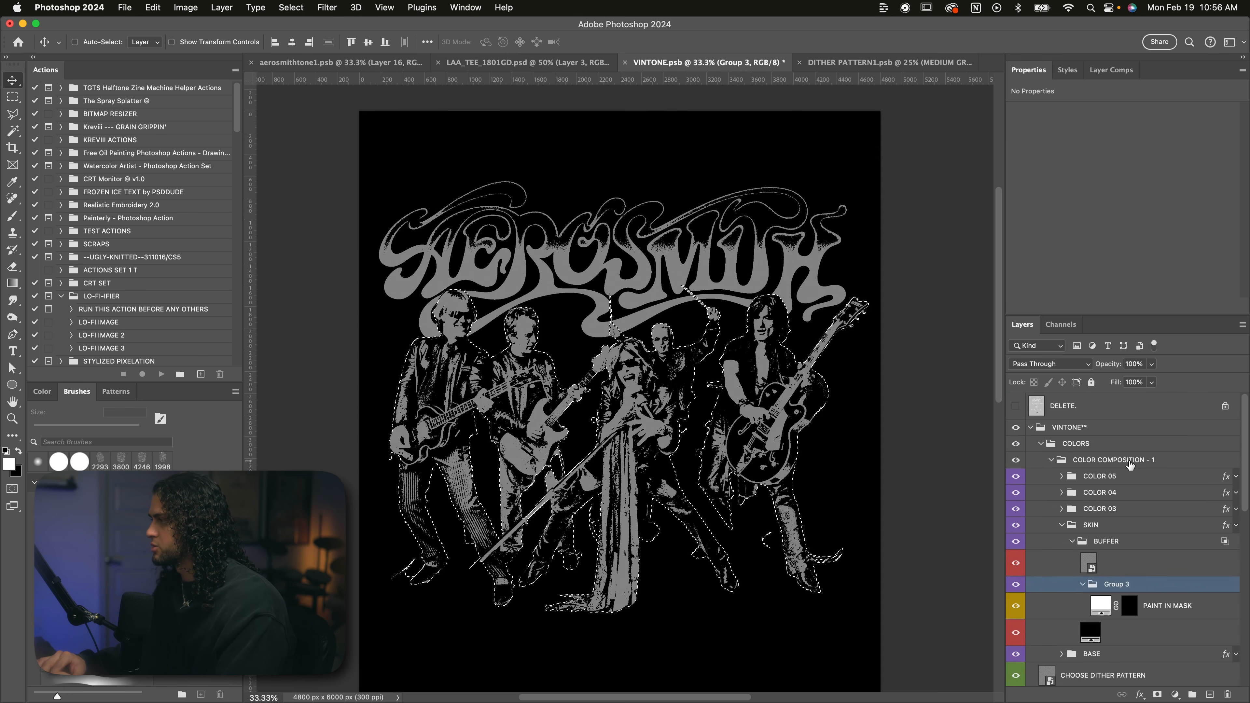
pyautogui.click(1156, 694)
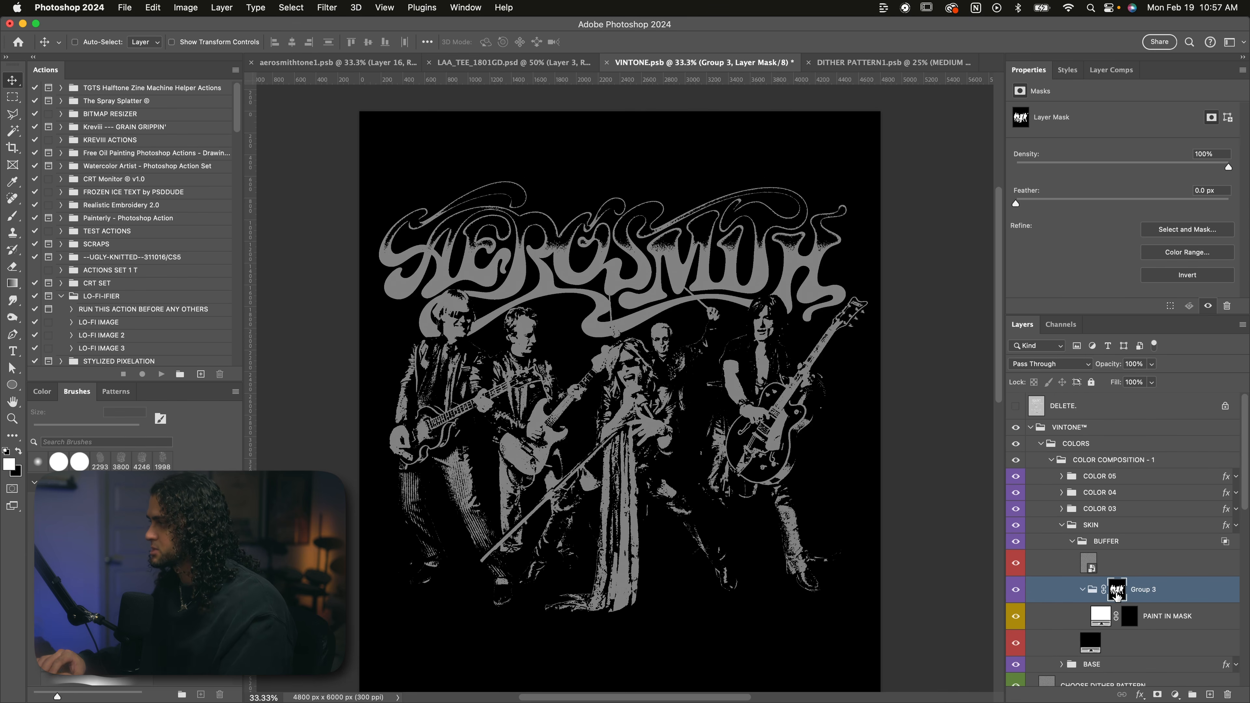
# Paint the singer's face, arm and hands white on the SKIN PAINT IN MASK layer mask with a soft, reduced brush.
pyautogui.click(1130, 617)
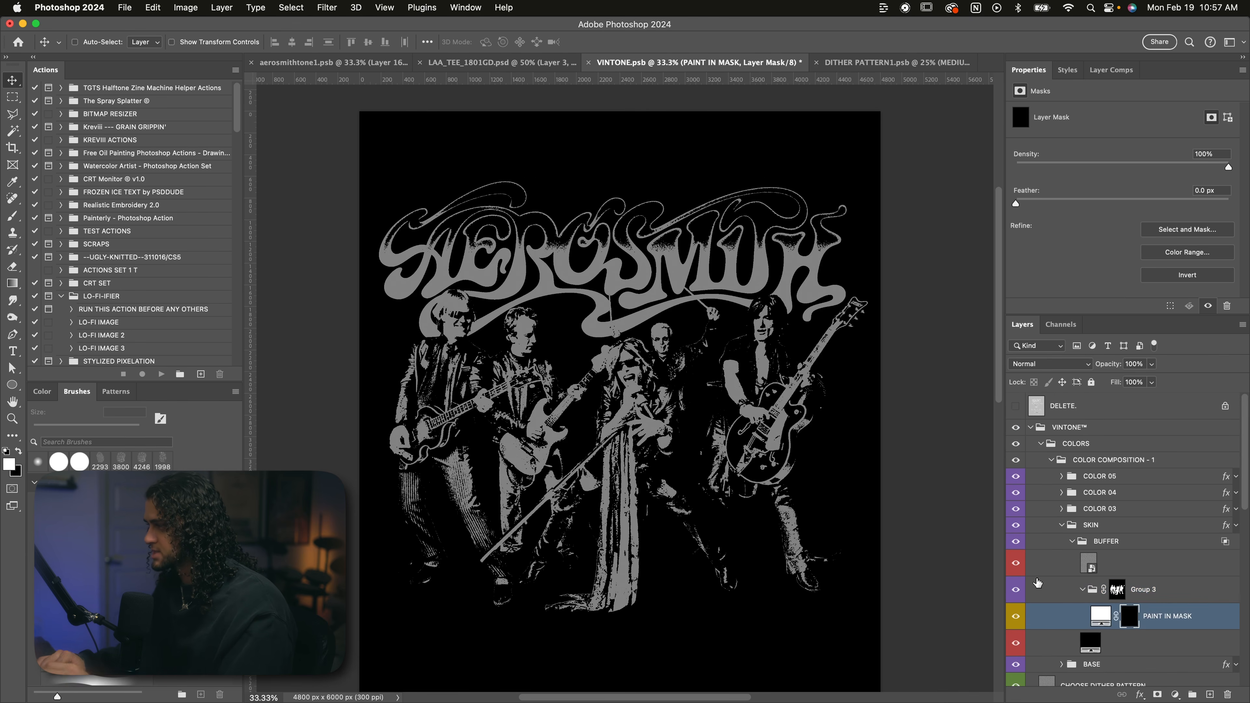
pyautogui.press('b')
pyautogui.press(']')
pyautogui.press(']')
pyautogui.press(']')
pyautogui.press(']')
pyautogui.press('[')
pyautogui.press('[')
pyautogui.press('[')
pyautogui.press('[')
pyautogui.press('[')
pyautogui.press('super+equal')
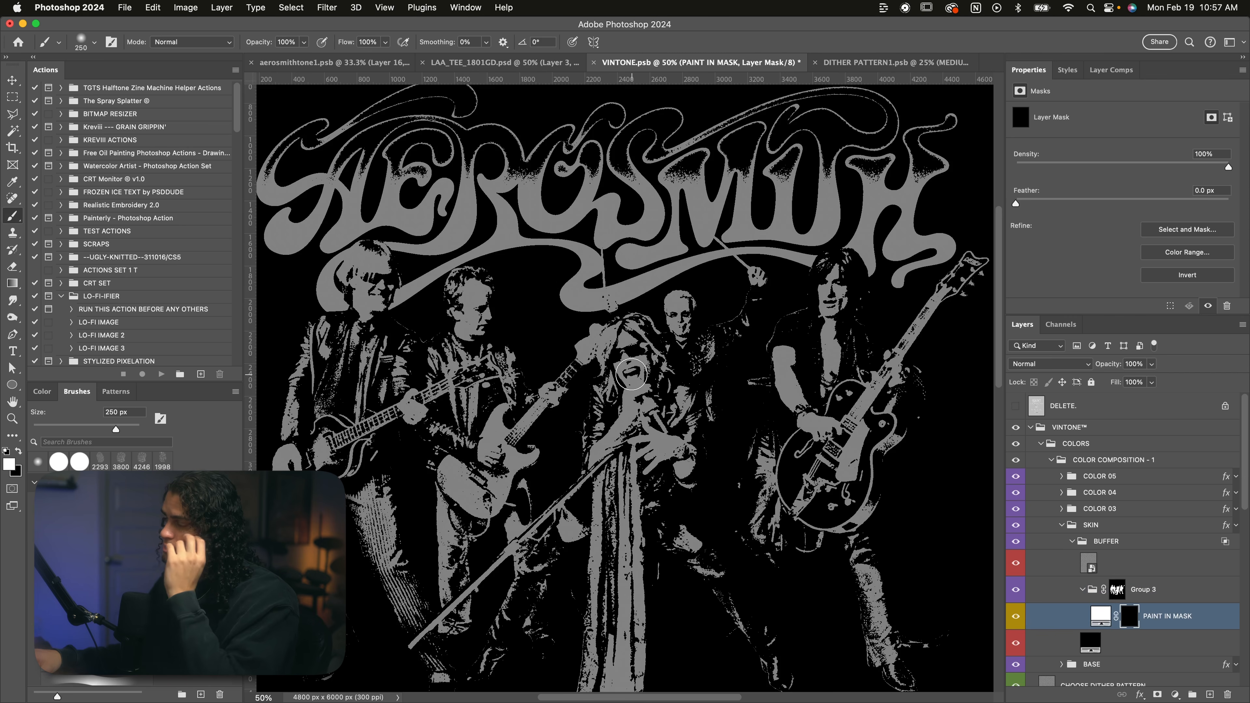
pyautogui.press('[')
pyautogui.press('[')
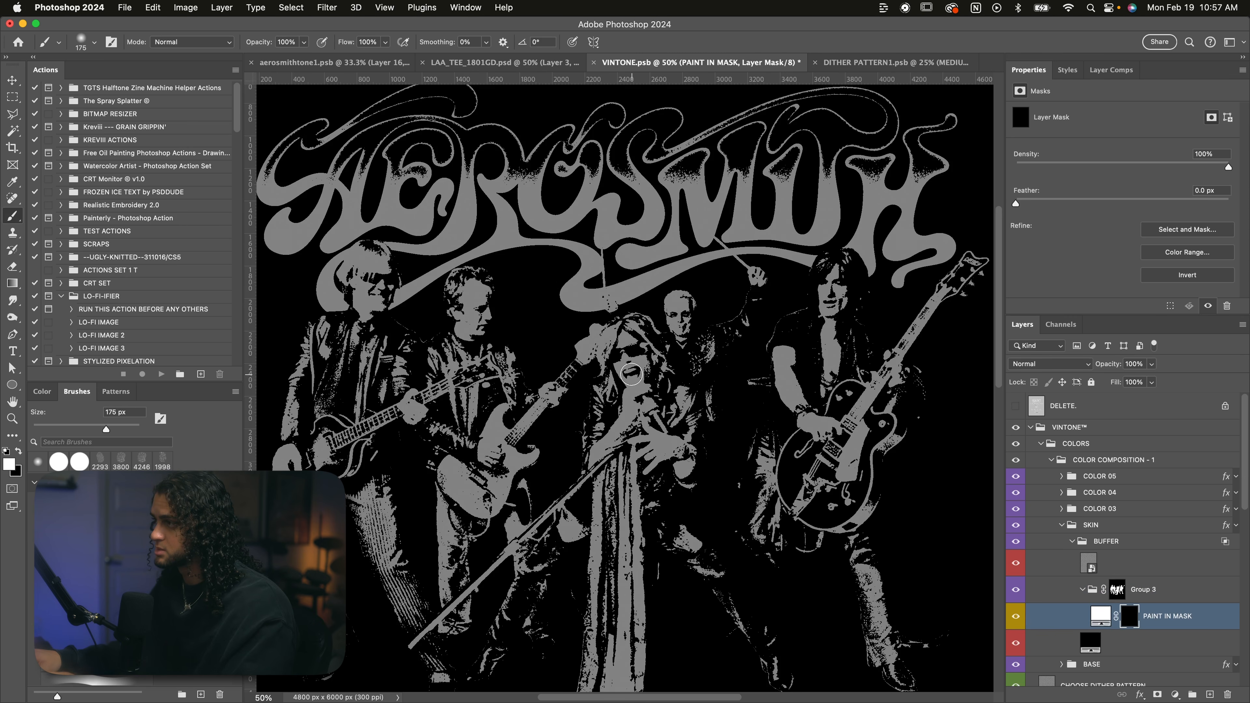
pyautogui.press('super+equal')
pyautogui.press('[')
pyautogui.press('[')
pyautogui.press('[')
pyautogui.moveTo(632, 375)
pyautogui.mouseDown()
pyautogui.moveTo(628, 353)
pyautogui.moveTo(620, 415)
pyautogui.moveTo(597, 469)
pyautogui.moveTo(659, 432)
pyautogui.moveTo(638, 481)
pyautogui.moveTo(682, 457)
pyautogui.moveTo(708, 505)
pyautogui.mouseUp()
# Remove the skin color spill beside the singer's hands by painting black on the mask with a 50 px brush.
pyautogui.press('[')
pyautogui.press('[')
pyautogui.press('super+equal')
pyautogui.press('x')
pyautogui.press('[')
pyautogui.press('[')
pyautogui.press('[')
pyautogui.moveTo(640, 473); pyautogui.dragTo(593, 517)
# Paint the skin color onto both hands of the two guitarists beside the singer with the 50 px brush.
pyautogui.press('x')
pyautogui.press('super+minus')
pyautogui.press('super+equal')
pyautogui.moveTo(659, 389); pyautogui.dragTo(665, 414)
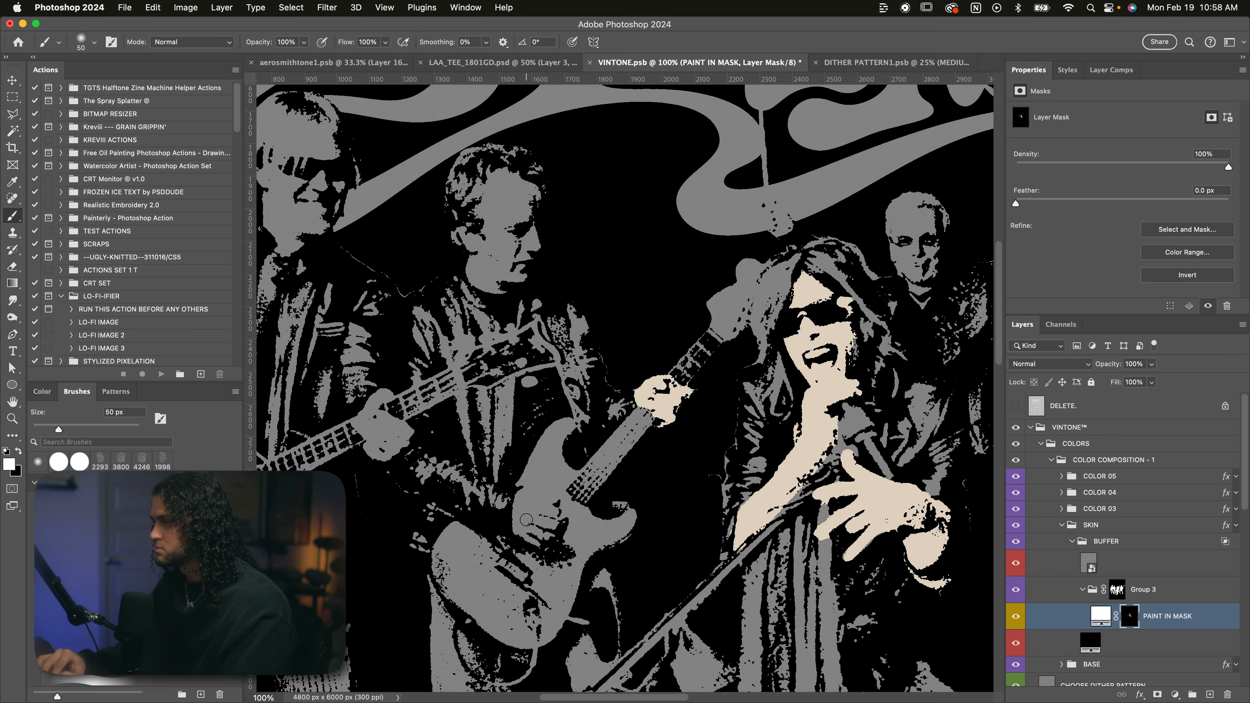
pyautogui.moveTo(526, 520); pyautogui.dragTo(551, 530)
pyautogui.moveTo(542, 517); pyautogui.dragTo(757, 510)
pyautogui.moveTo(595, 408); pyautogui.dragTo(608, 448)
pyautogui.moveTo(600, 433); pyautogui.dragTo(721, 409)
pyautogui.moveTo(455, 497); pyautogui.dragTo(445, 529)
pyautogui.press('x')
pyautogui.press('super+minus')
pyautogui.press('super+minus')
# Select the Levels 2 adjustment layer in the PHOTO group and display its levels settings.
pyautogui.press('v')
pyautogui.scroll(-10, 1179, 516)
pyautogui.click(1180, 516)
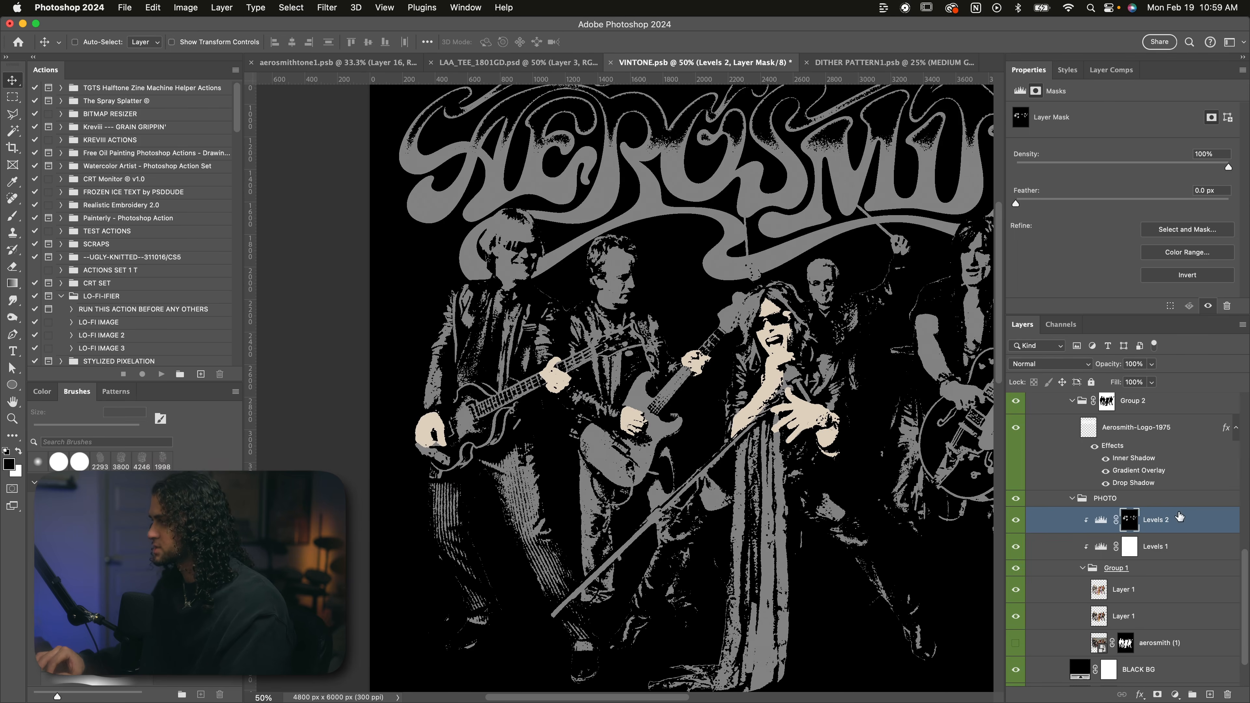
pyautogui.click(1100, 519)
pyautogui.press('super+minus')
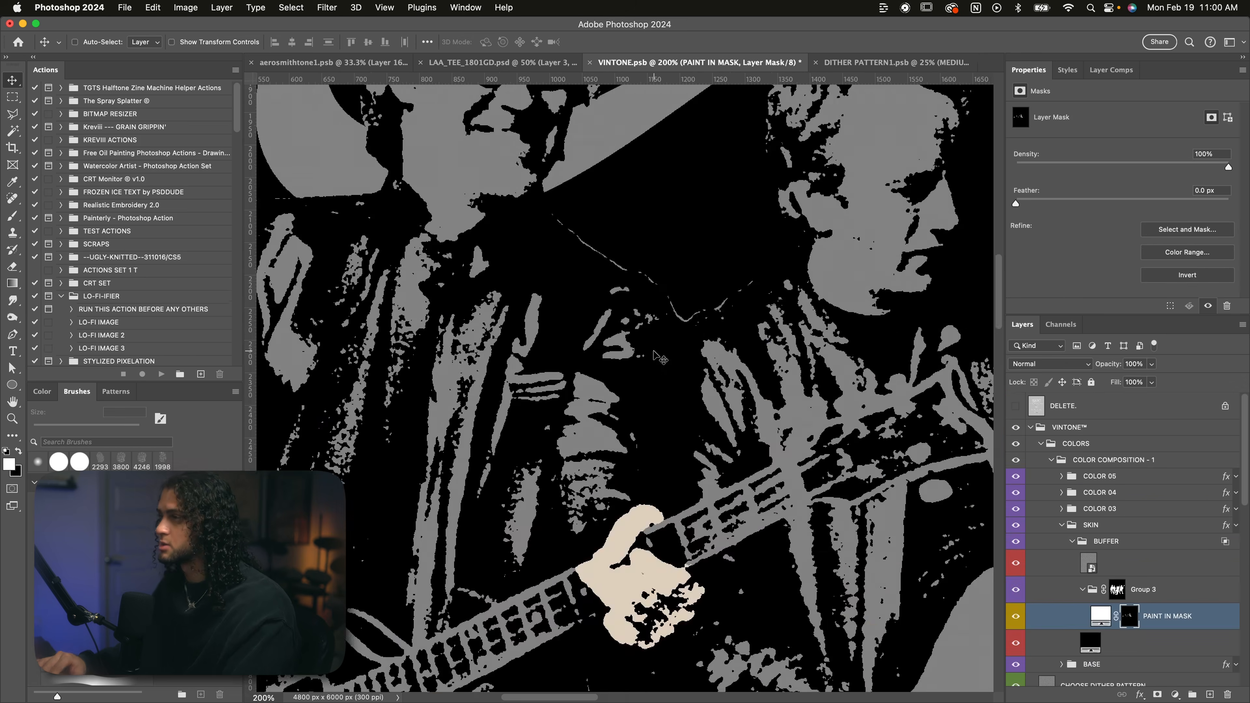
# Paint the skin color onto the remaining band members' faces, arms and hands, the open-shirted guitarist's chest and the drumsticks.
pyautogui.press('b')
pyautogui.press('super+minus')
pyautogui.moveTo(743, 231)
pyautogui.mouseDown()
pyautogui.moveTo(760, 290)
pyautogui.moveTo(374, 207)
pyautogui.mouseUp()
pyautogui.moveTo(689, 207); pyautogui.dragTo(738, 320)
pyautogui.moveTo(687, 246); pyautogui.dragTo(693, 325)
pyautogui.moveTo(699, 276); pyautogui.dragTo(443, 259)
pyautogui.moveTo(645, 339)
pyautogui.mouseDown()
pyautogui.moveTo(651, 396)
pyautogui.moveTo(741, 495)
pyautogui.mouseUp()
pyautogui.press('x')
pyautogui.press('x')
pyautogui.moveTo(856, 352); pyautogui.dragTo(873, 389)
pyautogui.press('super+minus')
pyautogui.press('super+minus')
pyautogui.press('super+minus')
pyautogui.press('v')
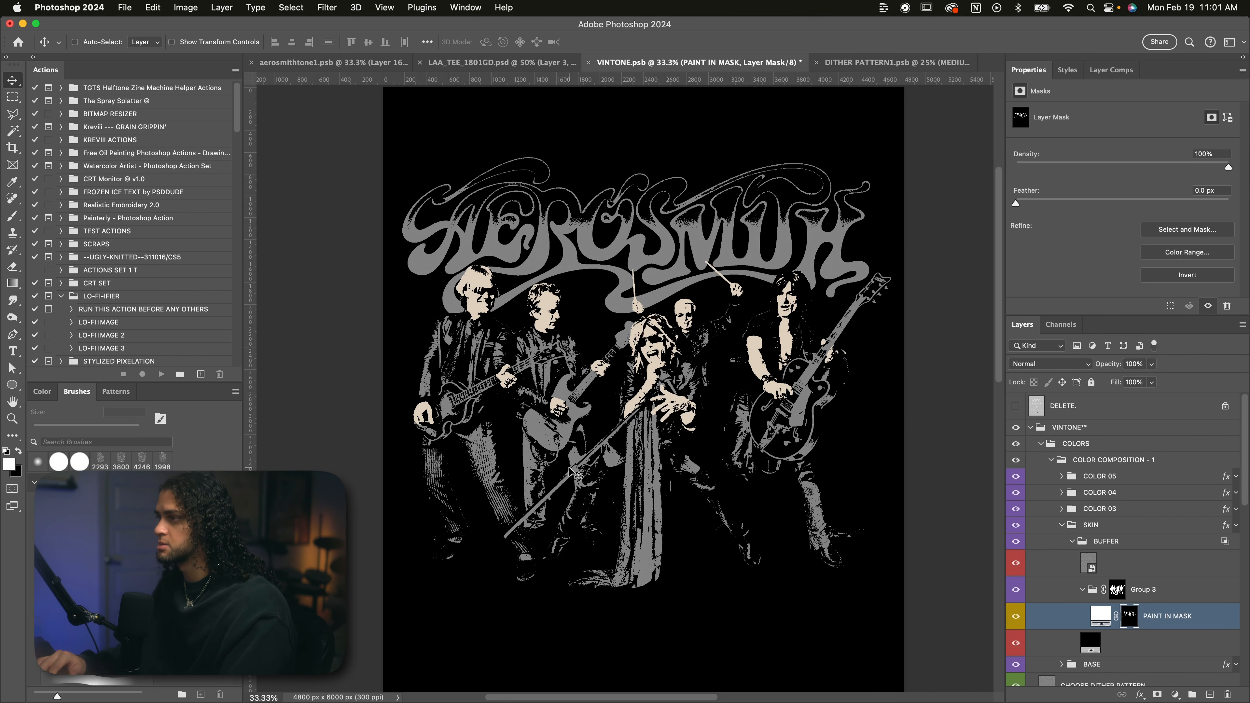
# Duplicate the SKIN group, rename the upper copy as HAIR, and target its PAINT IN MASK layer mask.
pyautogui.press('super+Tab')
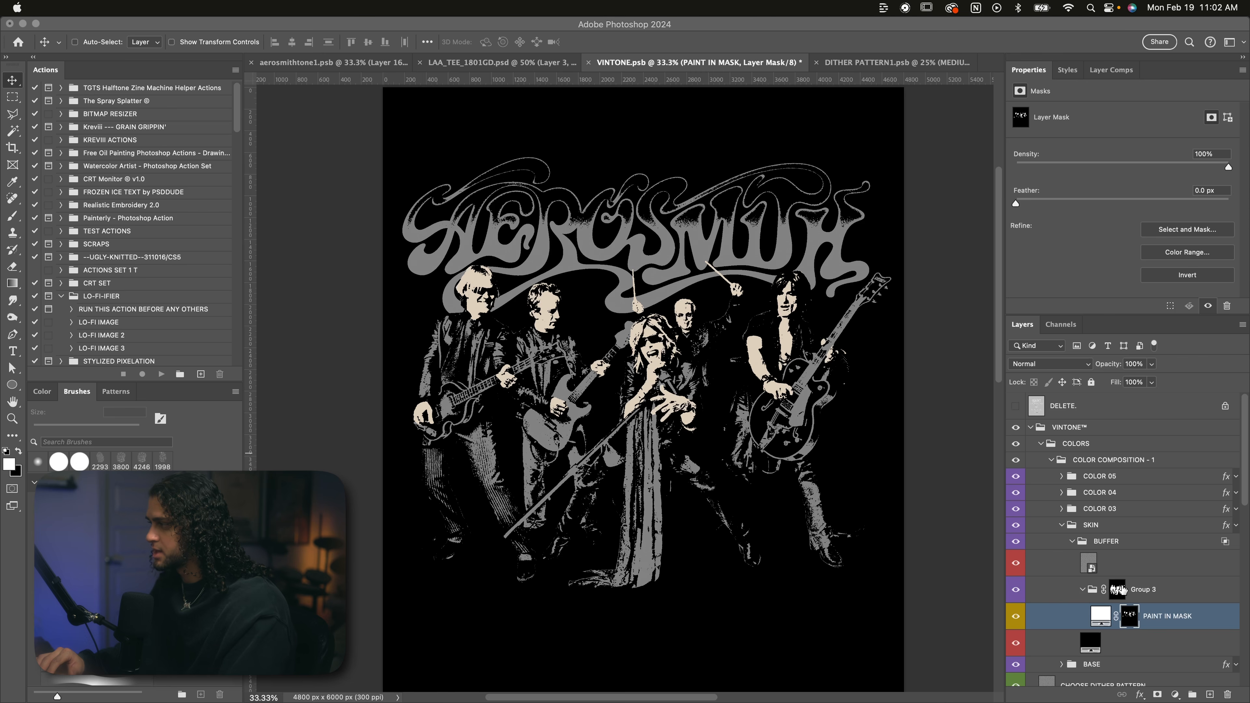
pyautogui.click(1095, 527)
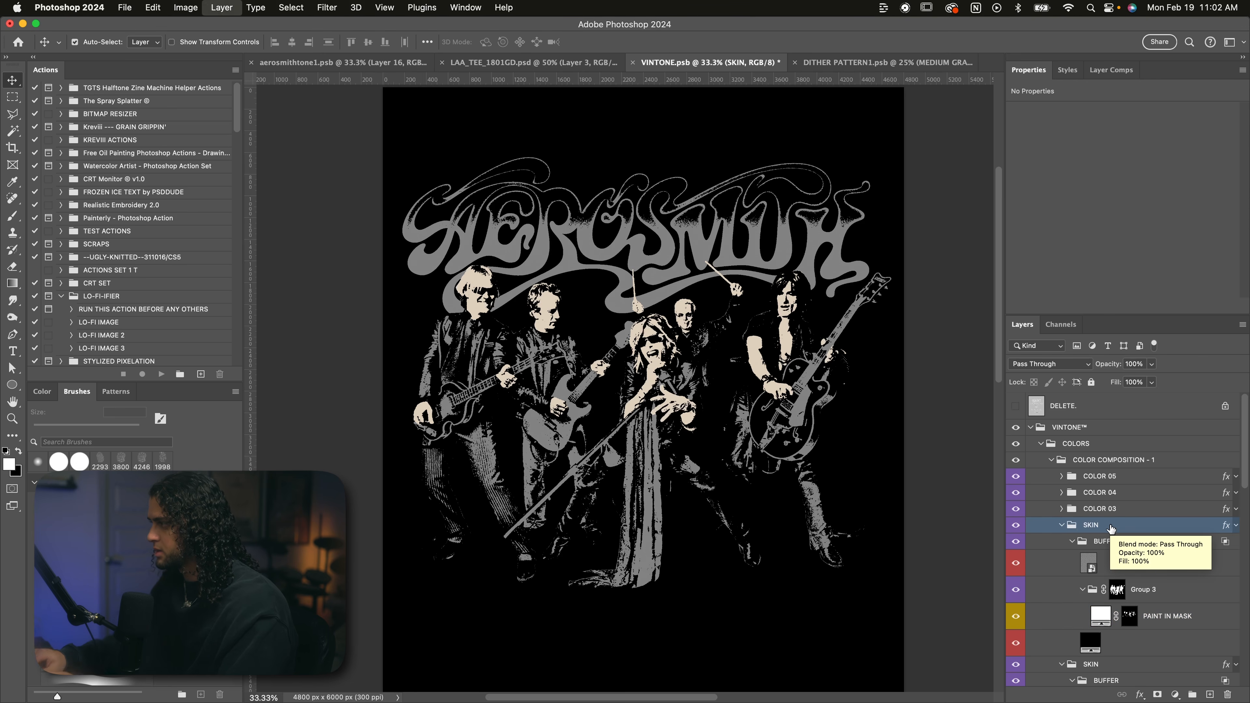
pyautogui.click(1130, 616)
pyautogui.doubleClick(1095, 524)
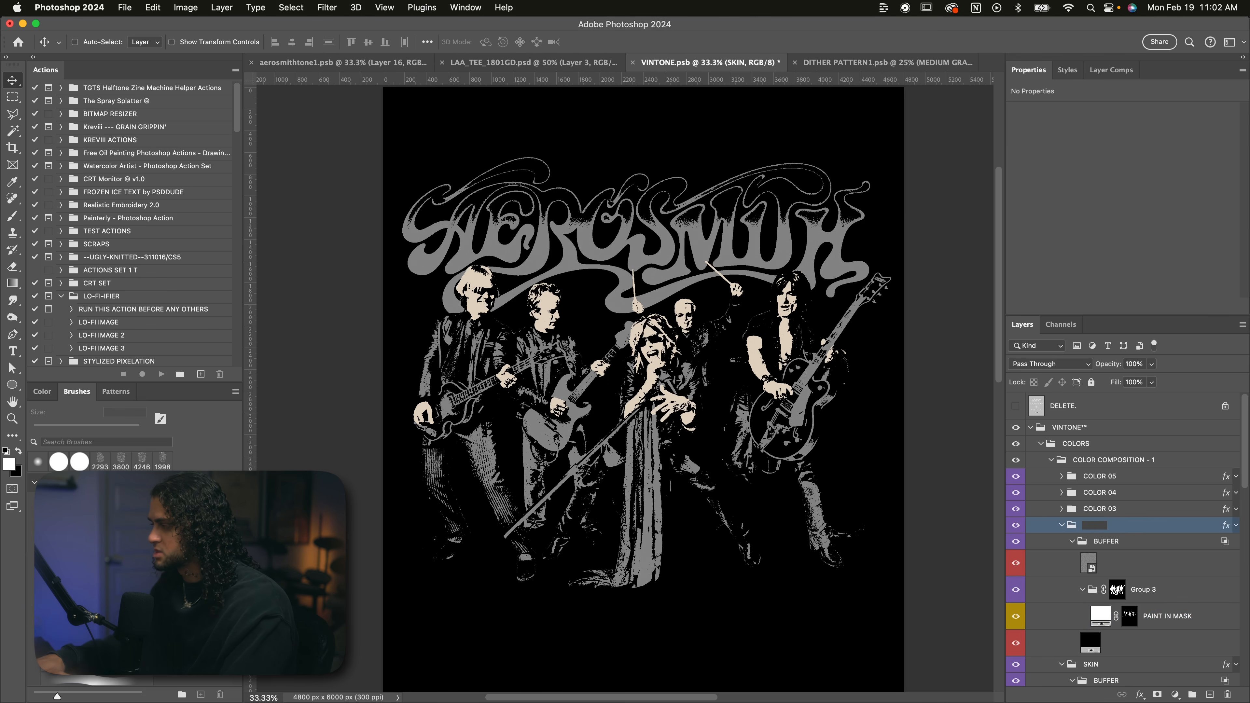
pyautogui.press('Return')
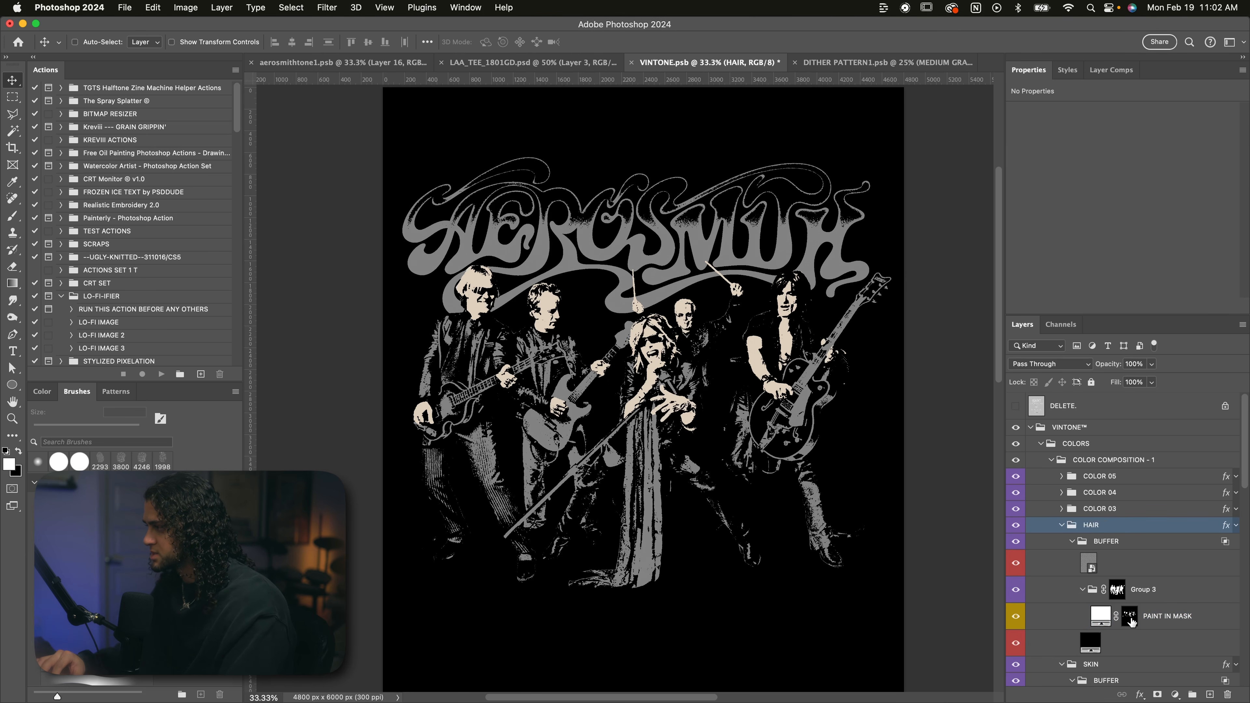
pyautogui.click(1131, 619)
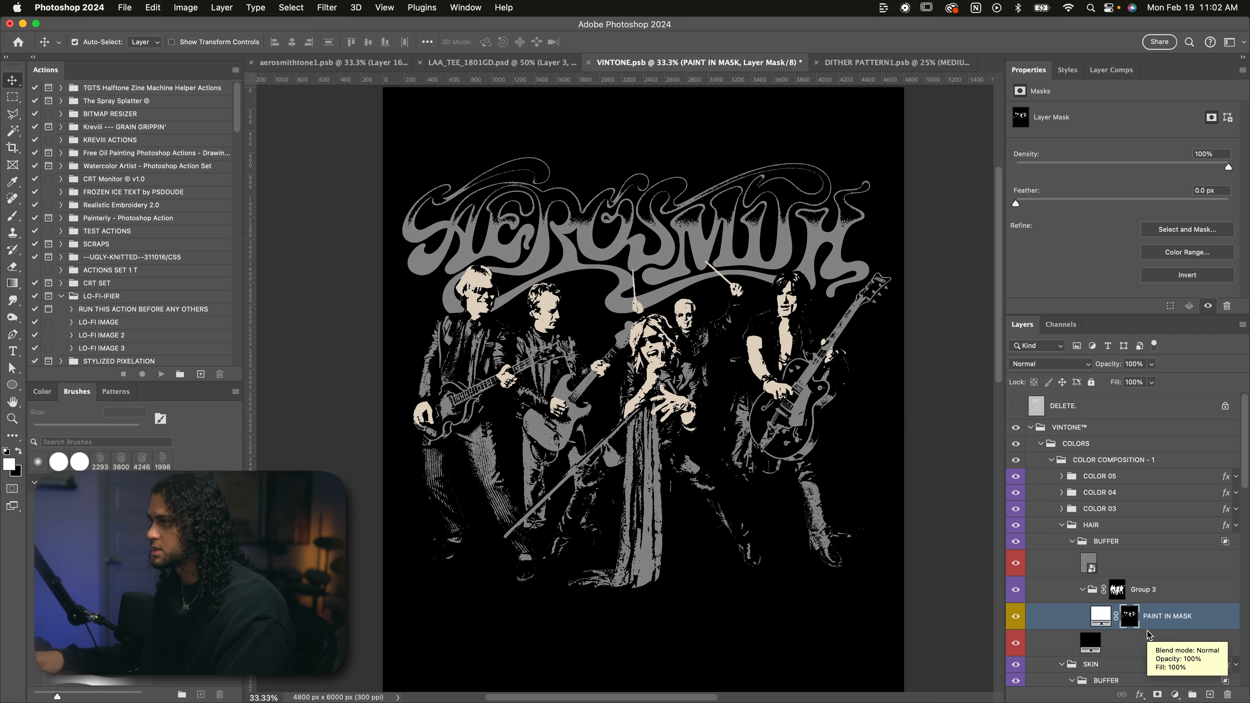
# Clear the HAIR group's paint mask to black and change the group's color overlay to a golden tan.
pyautogui.press('super+BackSpace')
pyautogui.press('b')
pyautogui.click(1134, 529)
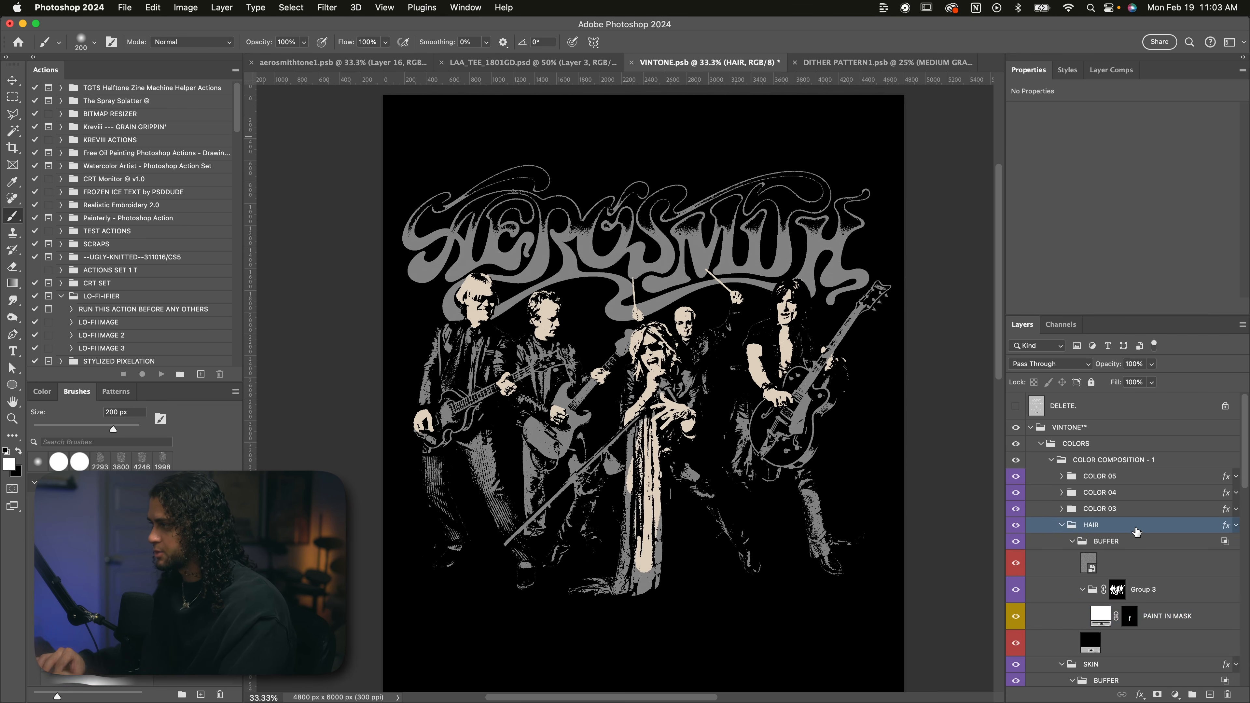
pyautogui.doubleClick(1135, 528)
pyautogui.click(850, 284)
pyautogui.click(1057, 155)
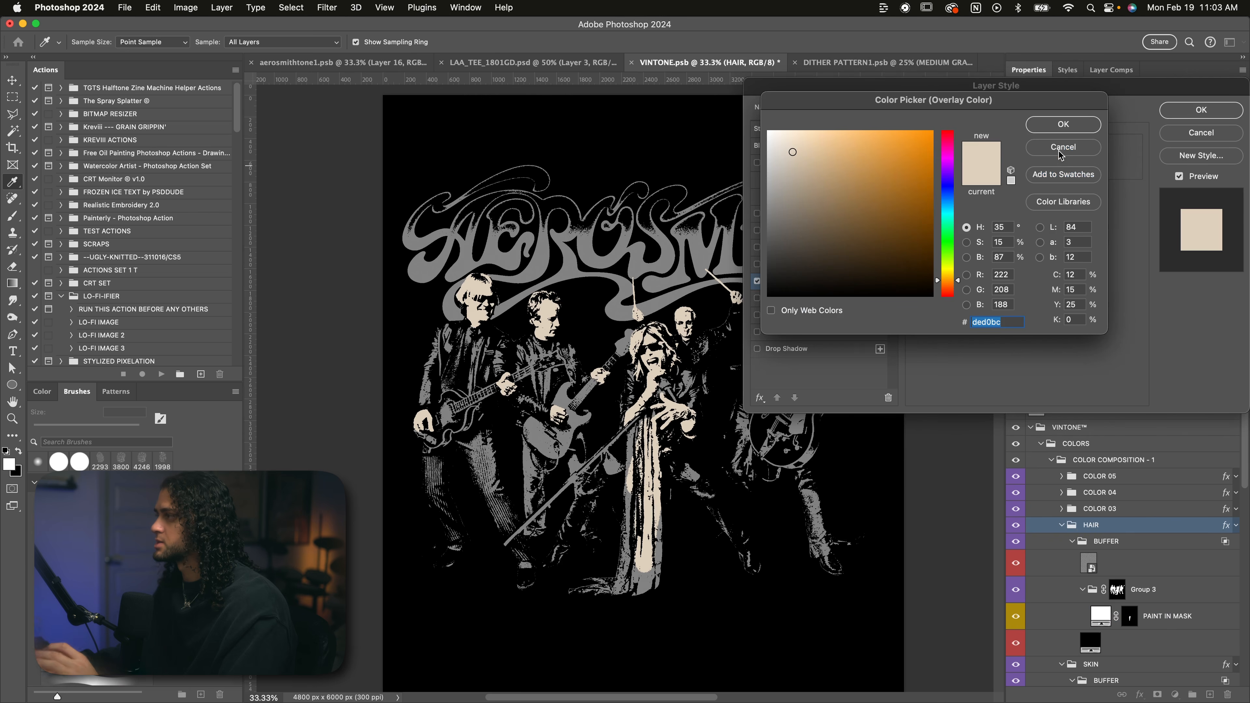
pyautogui.moveTo(821, 105); pyautogui.dragTo(820, 104)
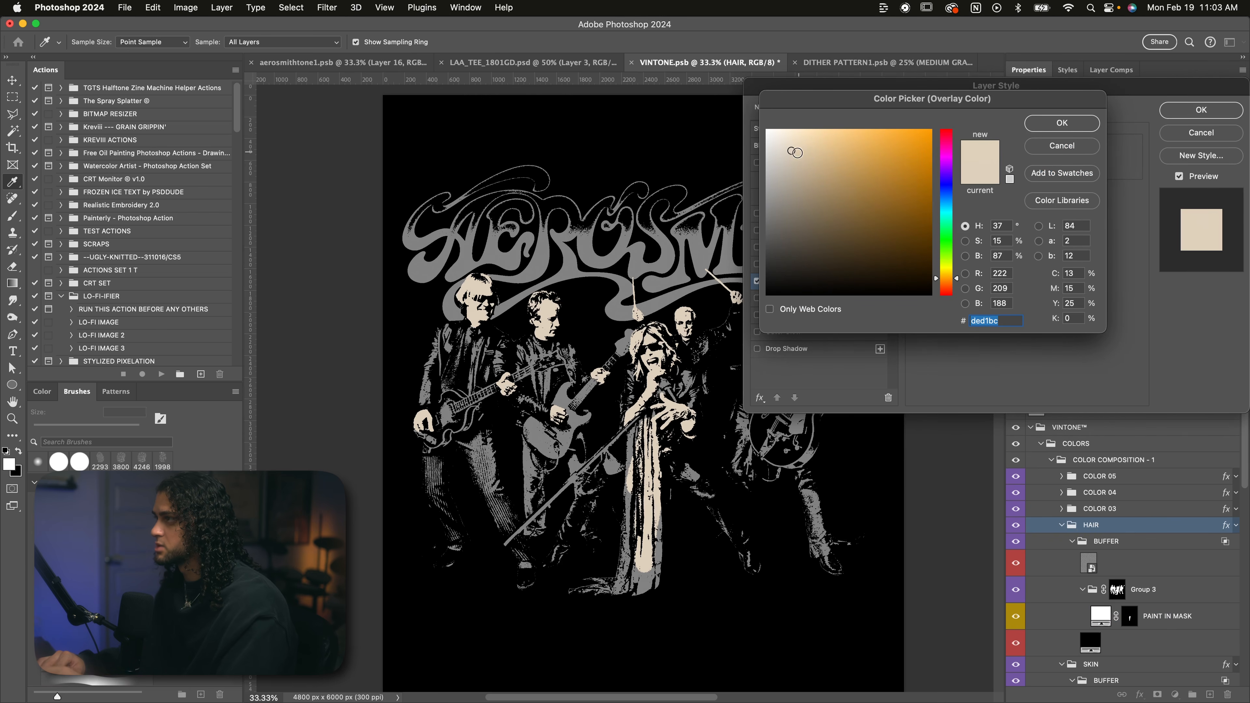
pyautogui.click(811, 154)
pyautogui.moveTo(812, 154); pyautogui.dragTo(827, 158)
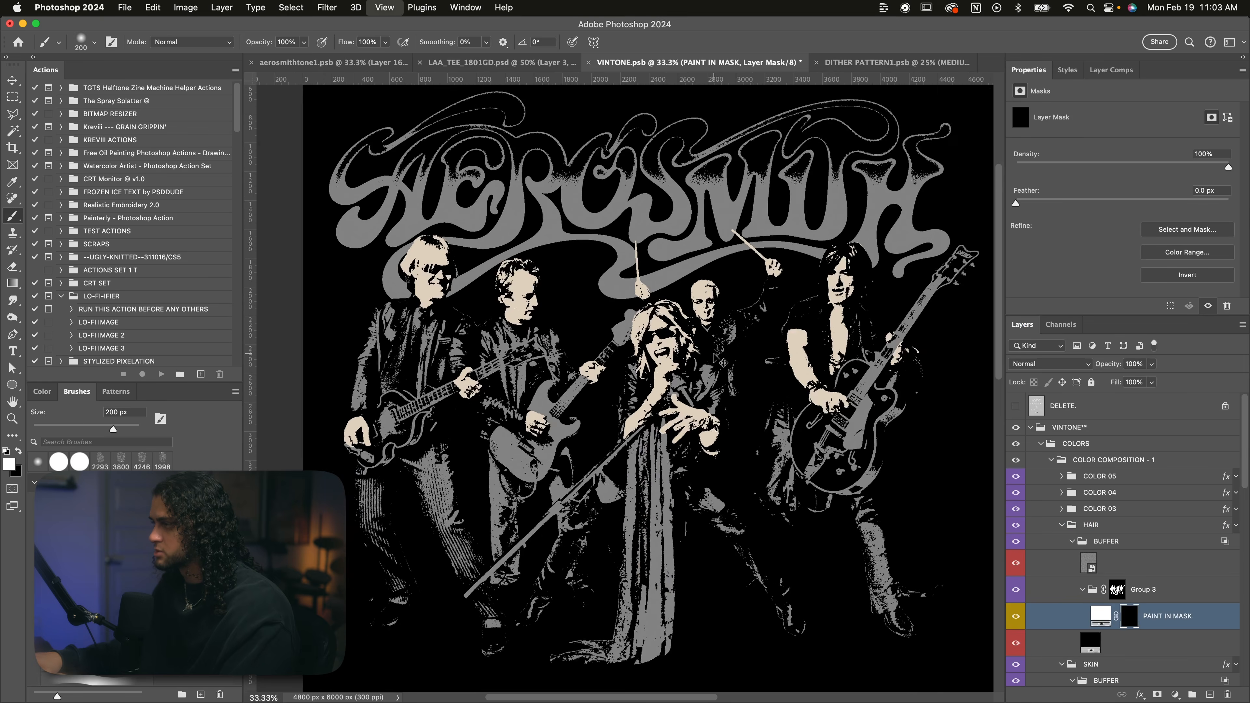
# Paint the golden hair color over the top strands of the singer's hair with an 80 px brush.
pyautogui.scroll(10, 713, 353)
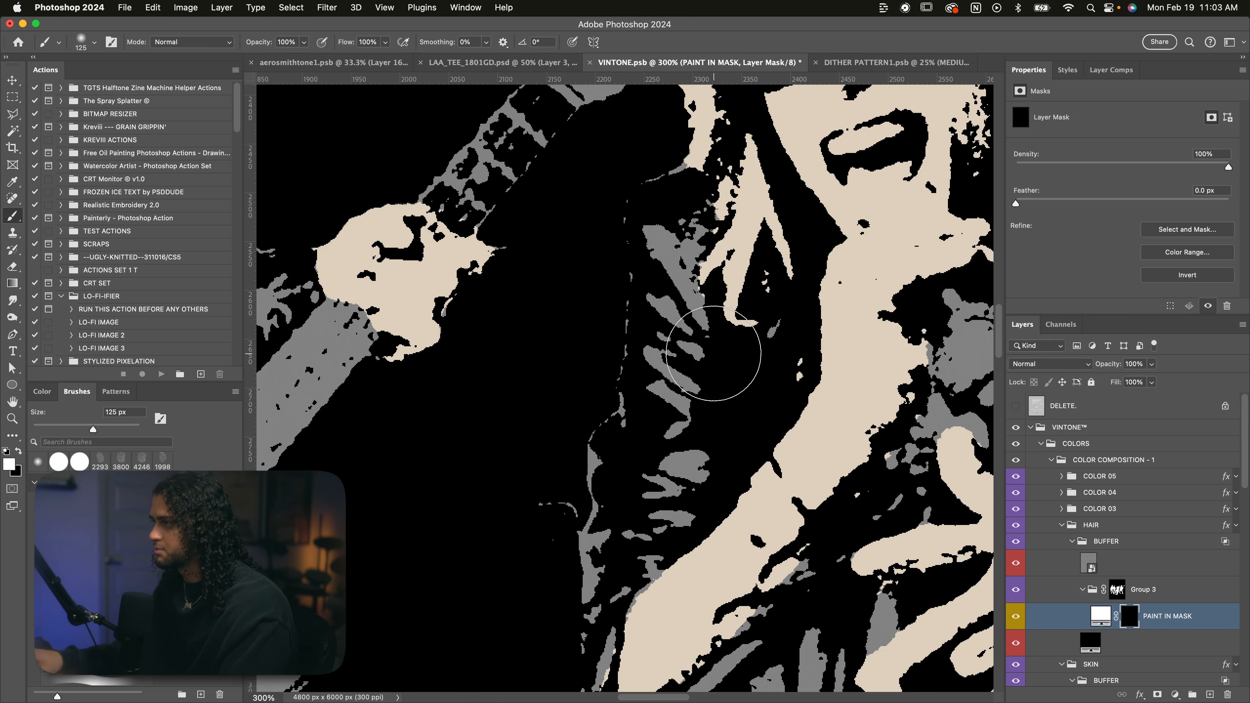
pyautogui.press('[')
pyautogui.scroll(-4, 713, 353)
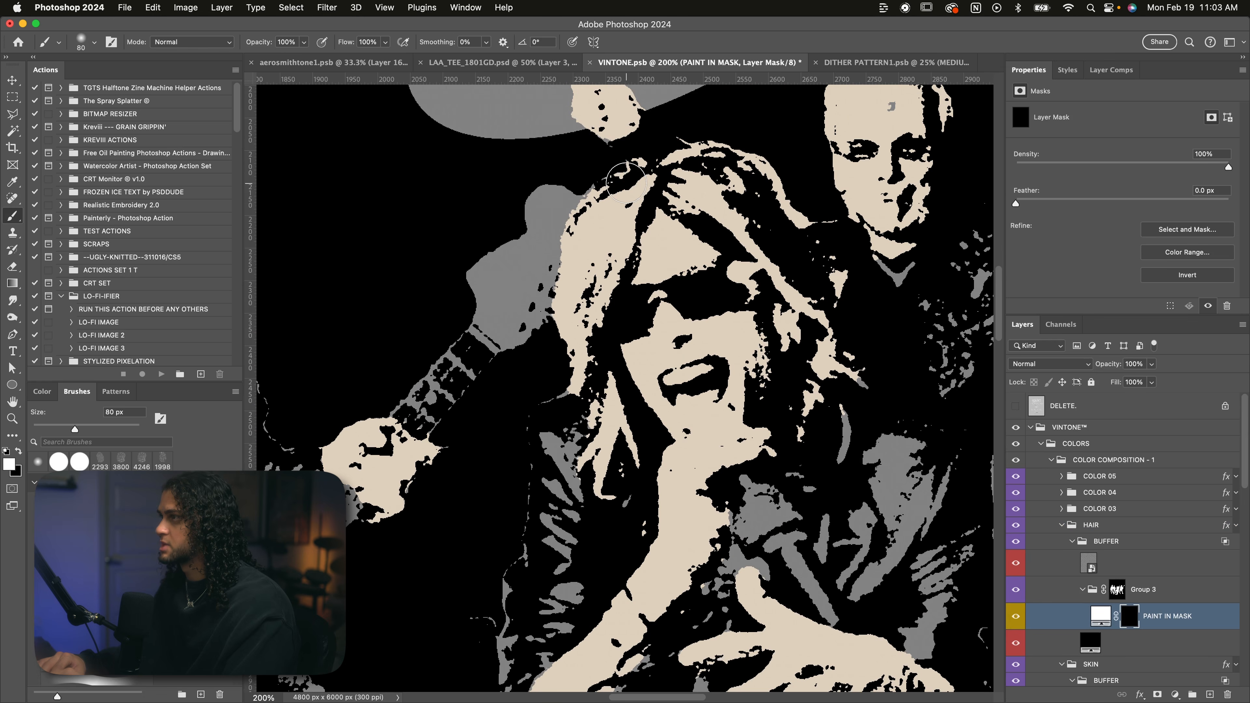
pyautogui.moveTo(677, 158)
pyautogui.mouseDown()
pyautogui.moveTo(700, 168)
pyautogui.moveTo(670, 168)
pyautogui.moveTo(725, 198)
pyautogui.moveTo(693, 203)
pyautogui.moveTo(778, 309)
pyautogui.mouseUp()
pyautogui.hscroll(3, 699, 197)
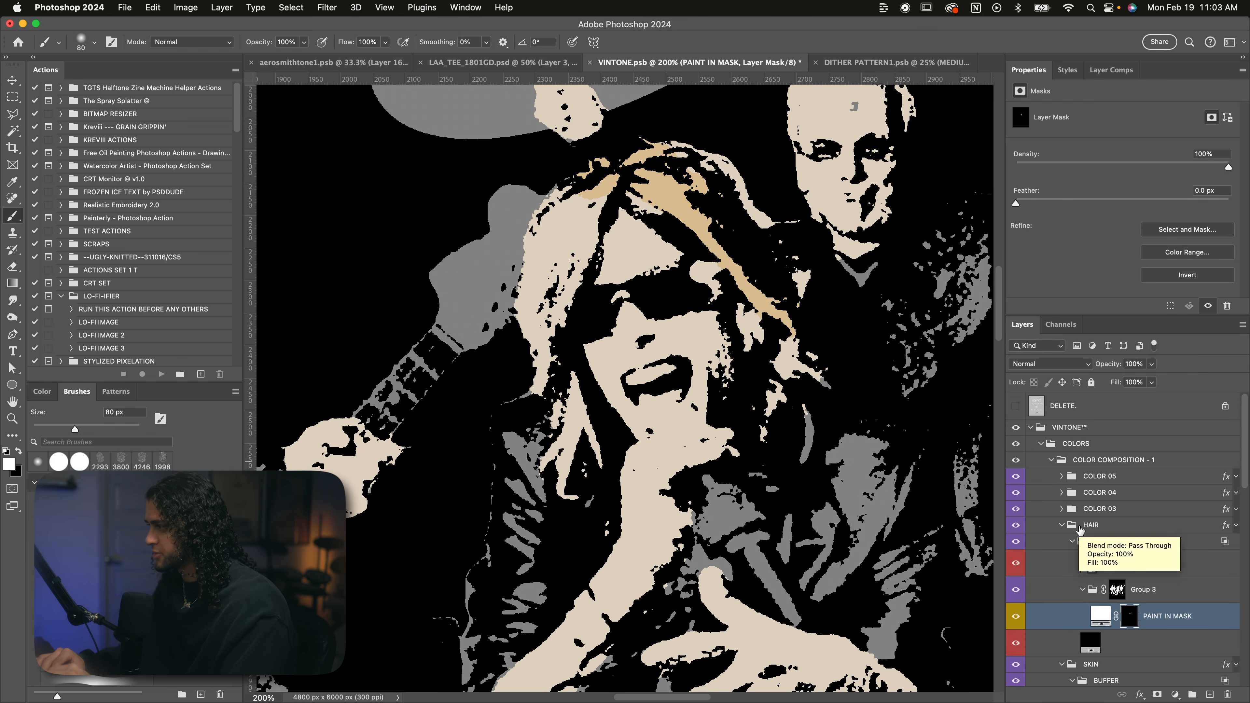
# Collapse the HAIR and SKIN groups and select the SKIN group.
pyautogui.scroll(1, 1089, 669)
pyautogui.scroll(1, 902, 499)
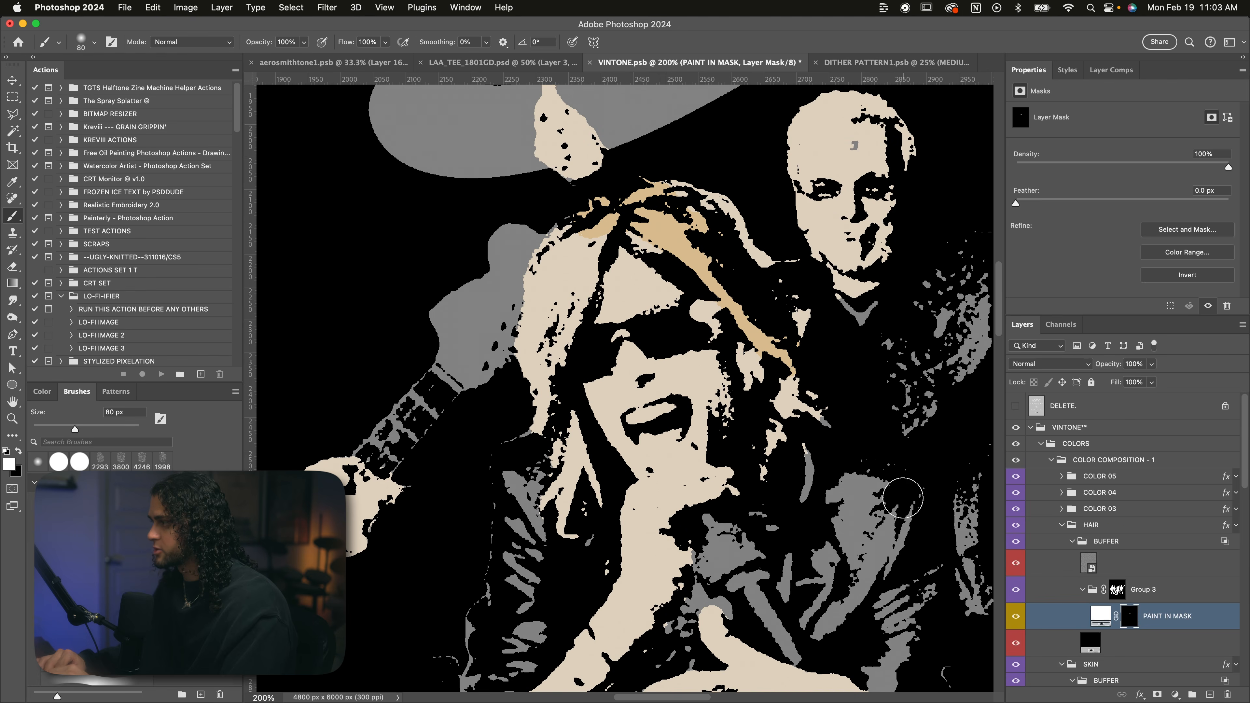
pyautogui.click(1063, 525)
pyautogui.click(1062, 541)
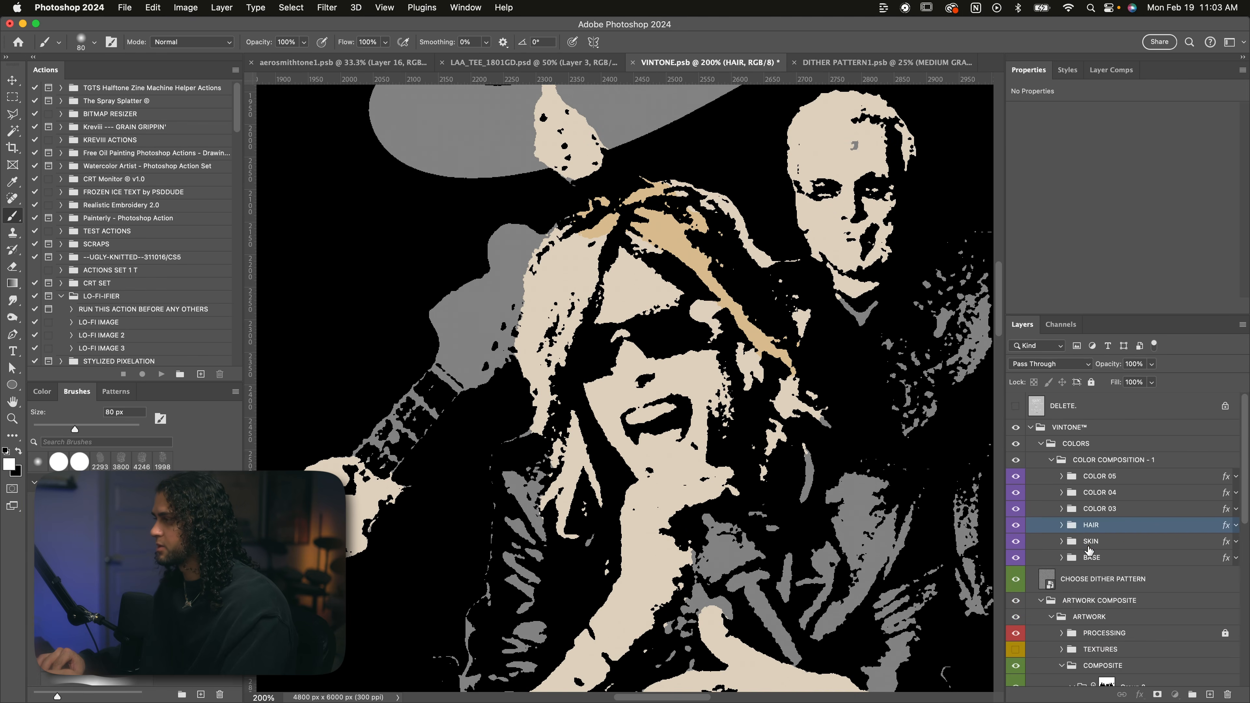
pyautogui.click(1108, 545)
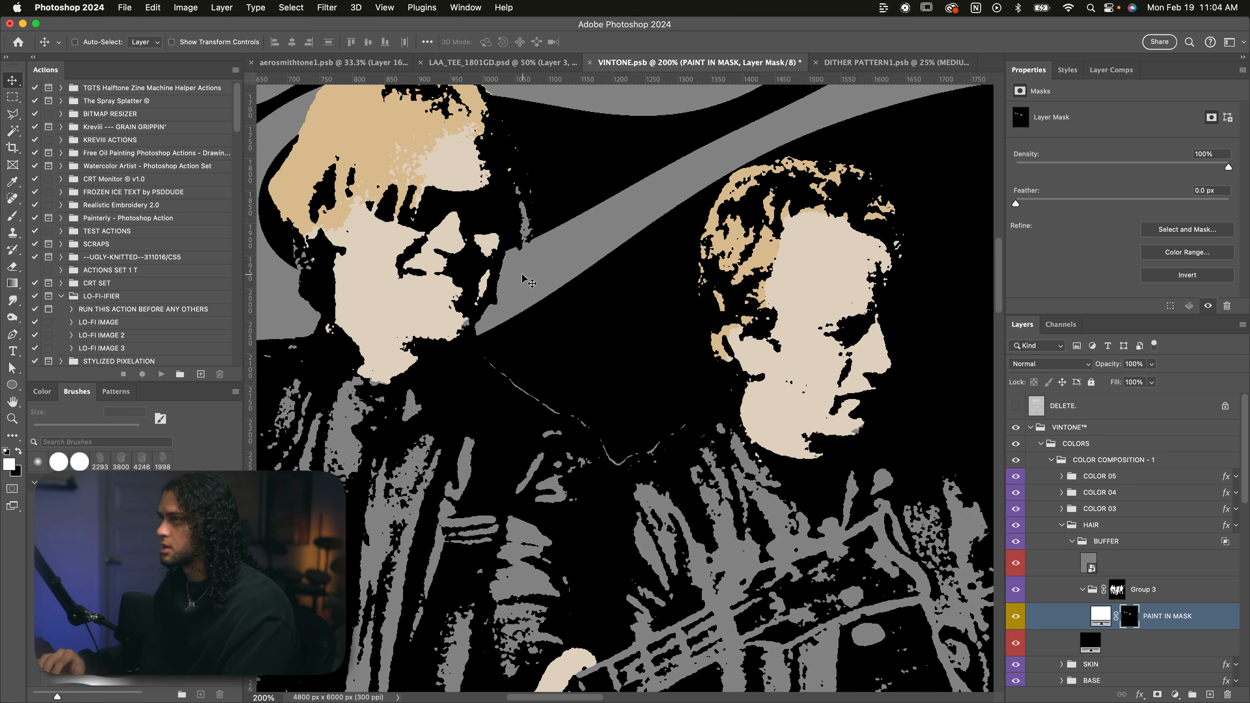
# Blend the blond guitarist's hair color into his forehead on the HAIR mask with a 90 px brush at 20% opacity.
pyautogui.hscroll(-3, 528, 280)
pyautogui.scroll(-3, 526, 276)
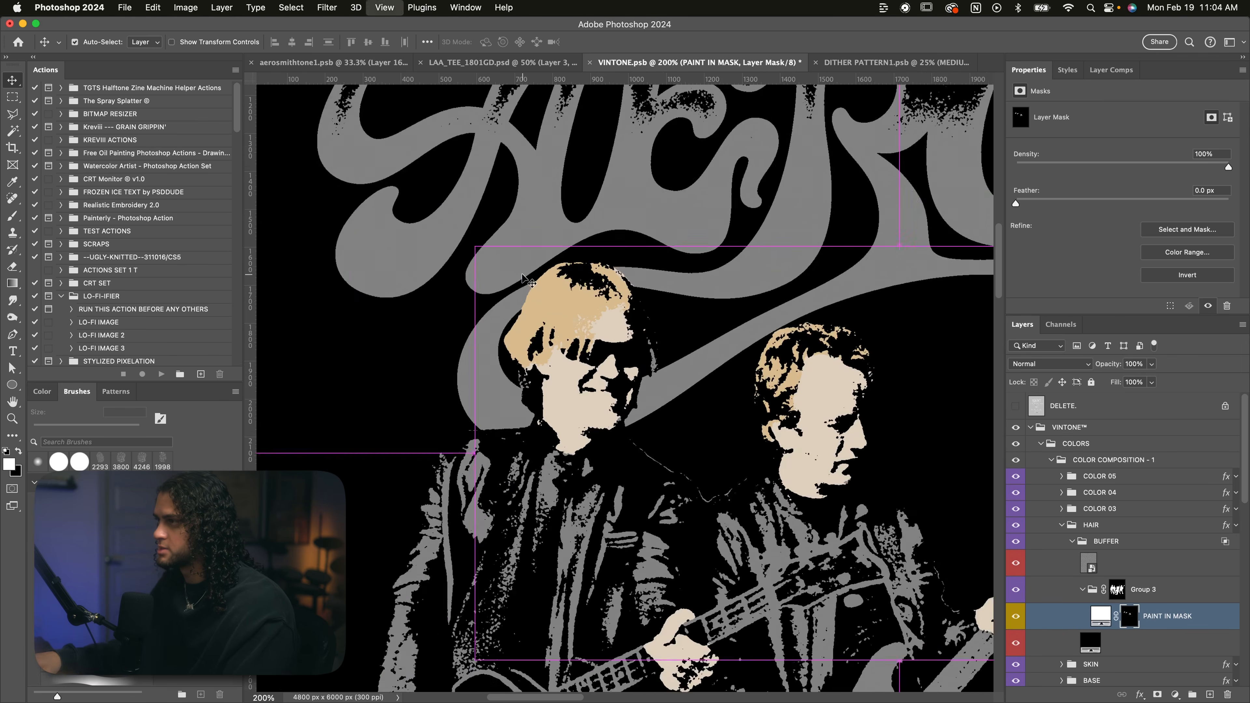
pyautogui.scroll(3, 546, 276)
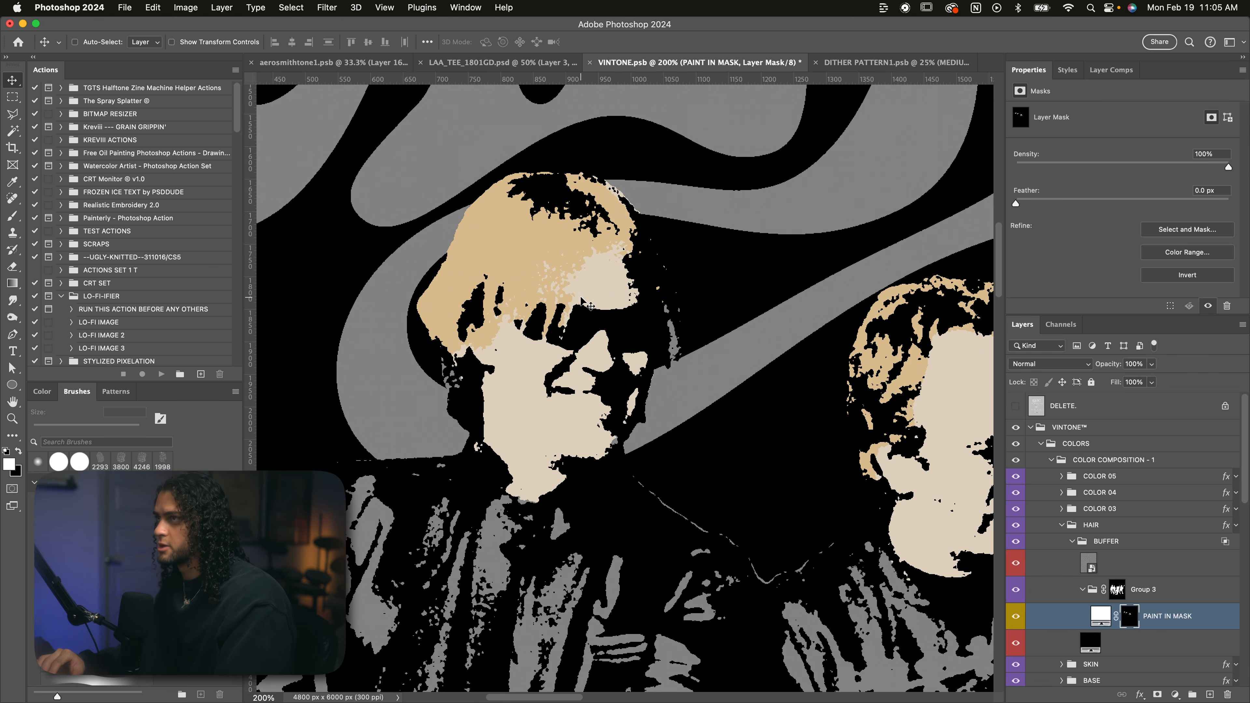
pyautogui.press('b')
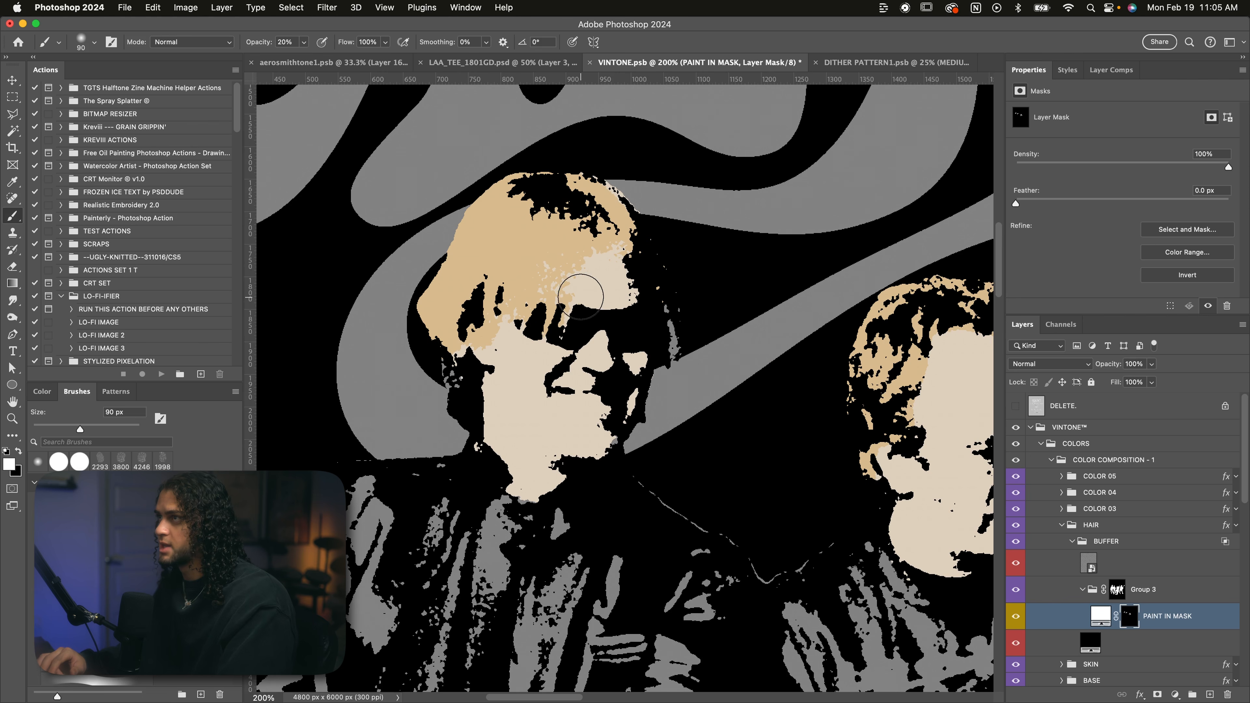
pyautogui.click(304, 42)
pyautogui.click(702, 43)
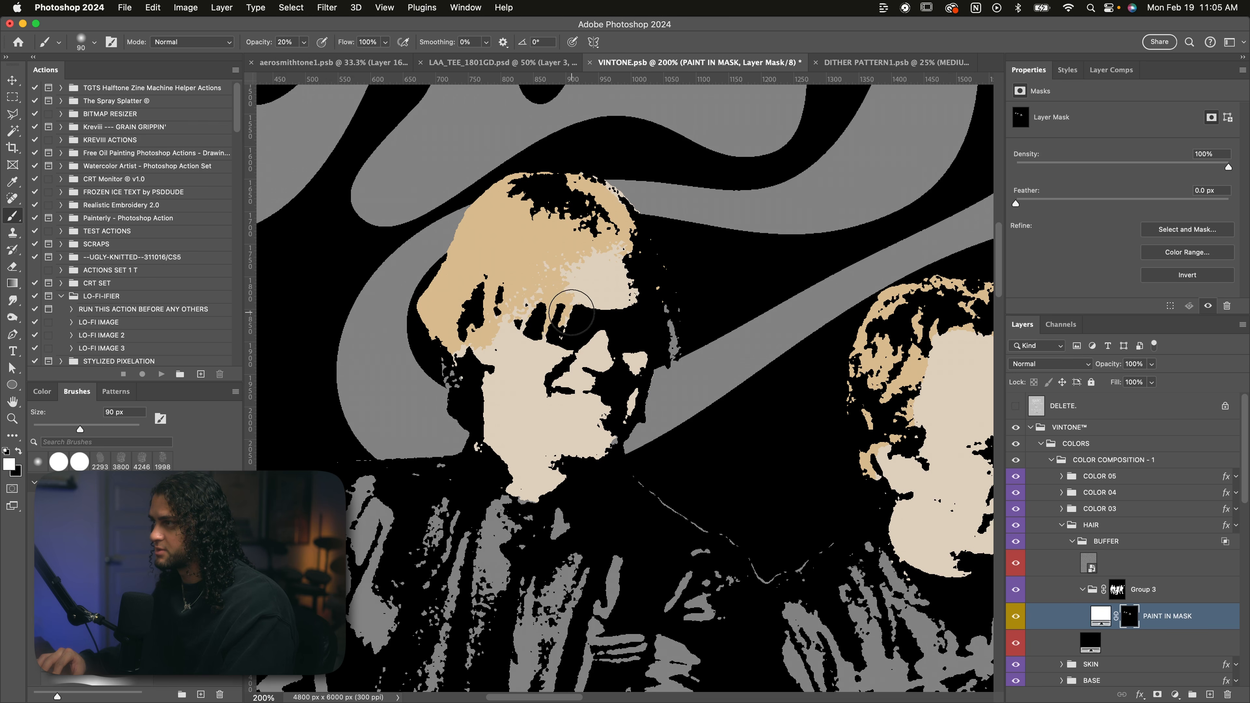
pyautogui.press('x')
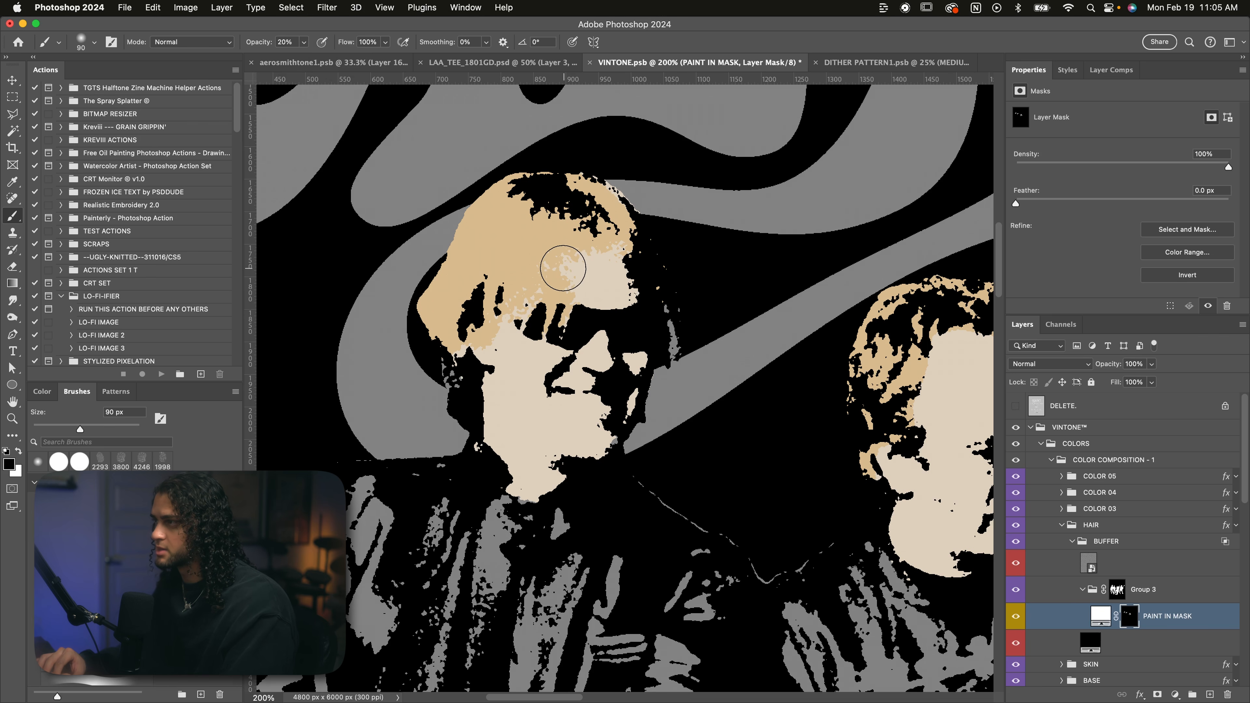
pyautogui.press('x')
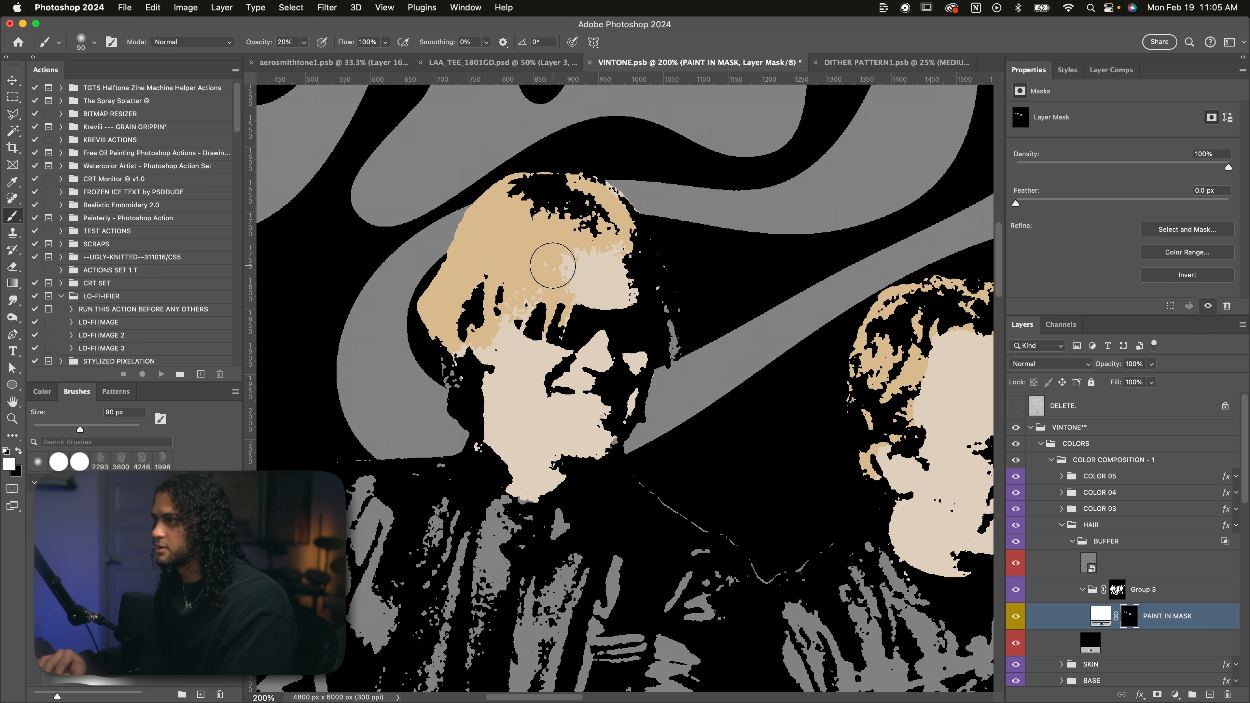
pyautogui.moveTo(549, 270); pyautogui.dragTo(533, 299)
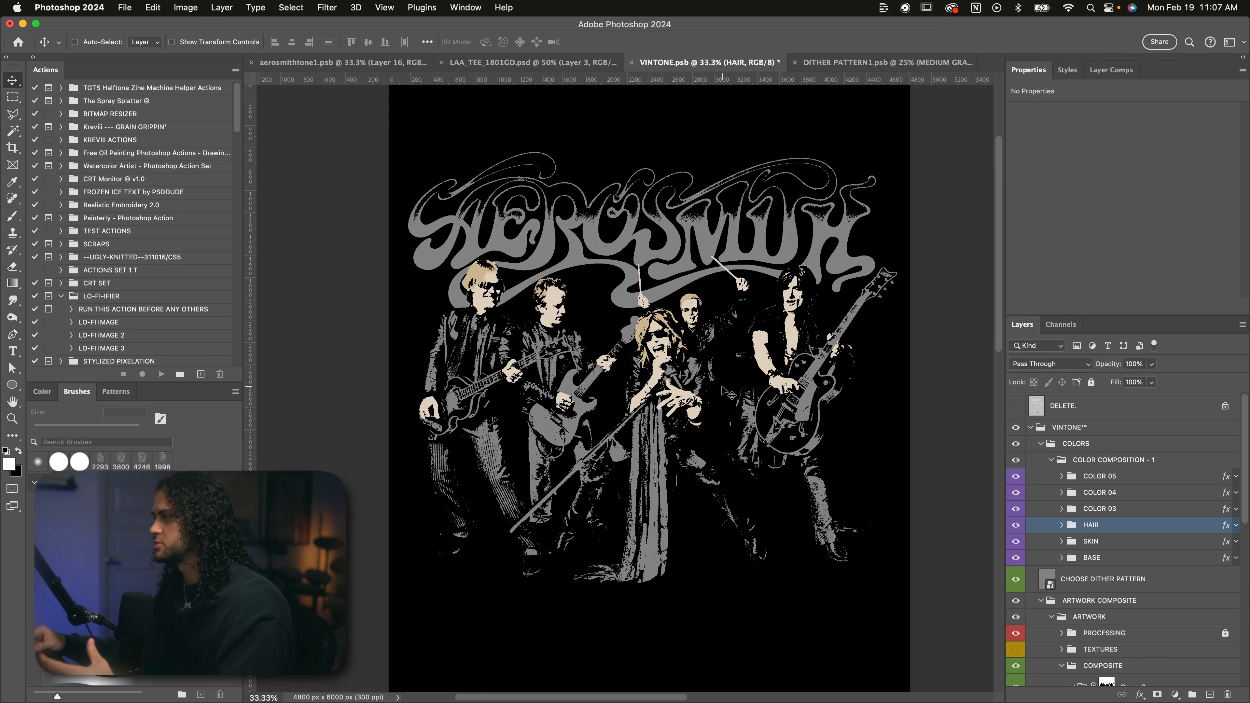
# Duplicate the HAIR group and rename the upper copy as SUITS.
pyautogui.press('super')
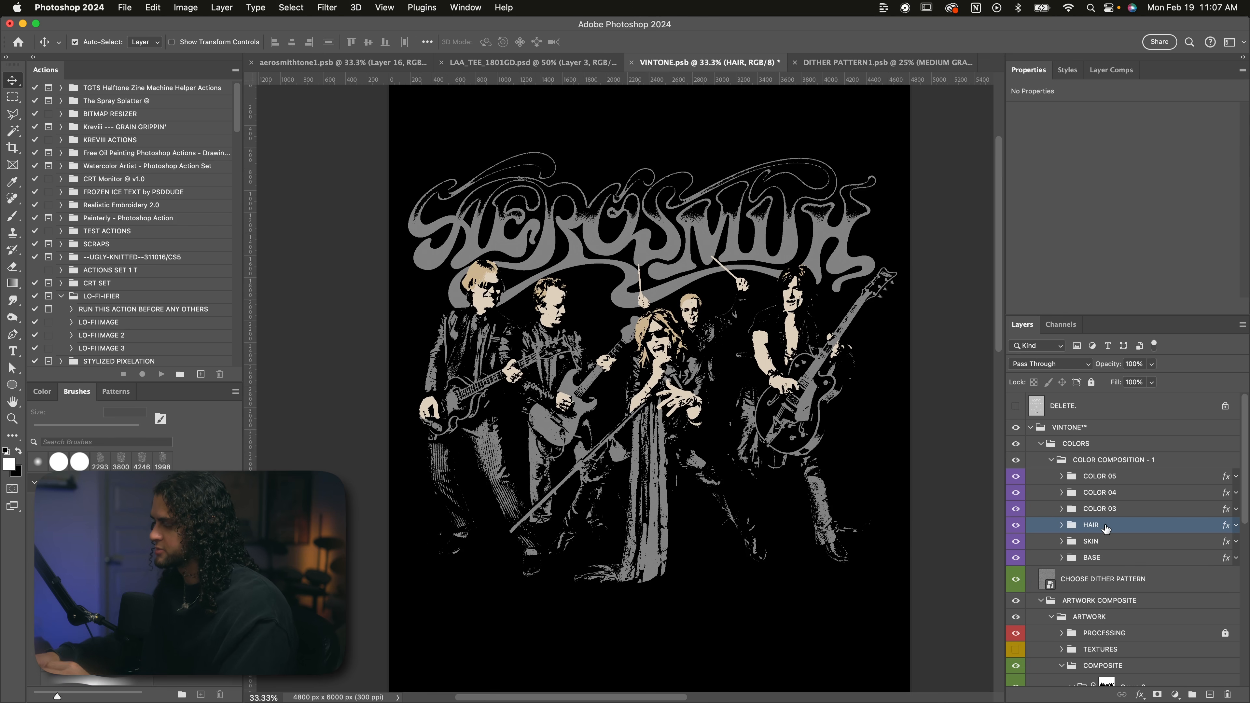
pyautogui.press('super+j')
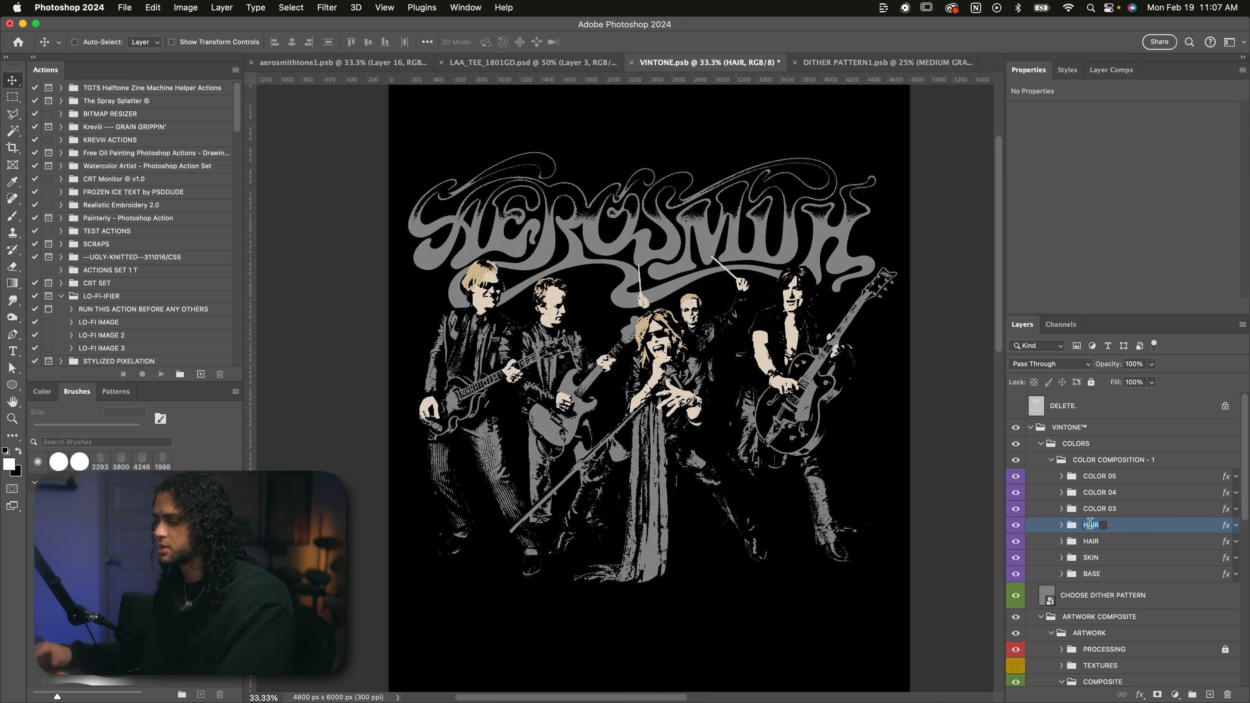
pyautogui.write('SUIT')
# Set the SUITS group's color overlay to pink #e07e9c.
pyautogui.doubleClick(1147, 524)
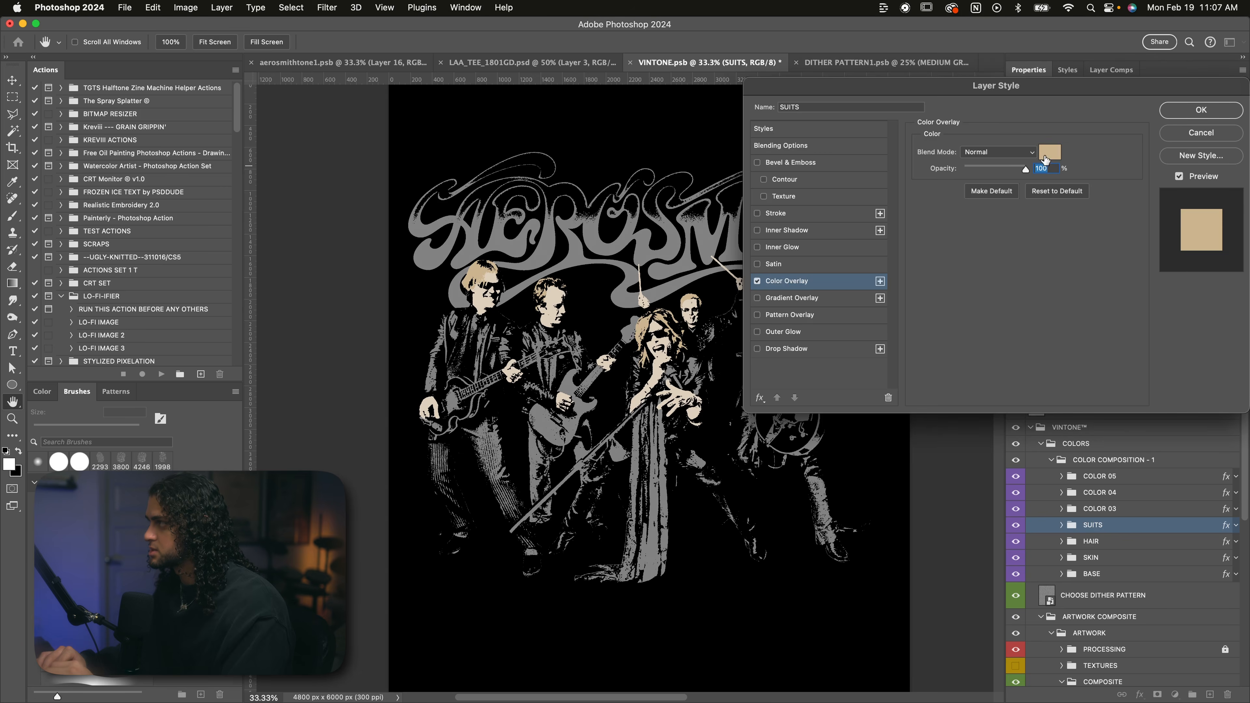
pyautogui.click(1045, 159)
pyautogui.click(945, 138)
pyautogui.click(850, 160)
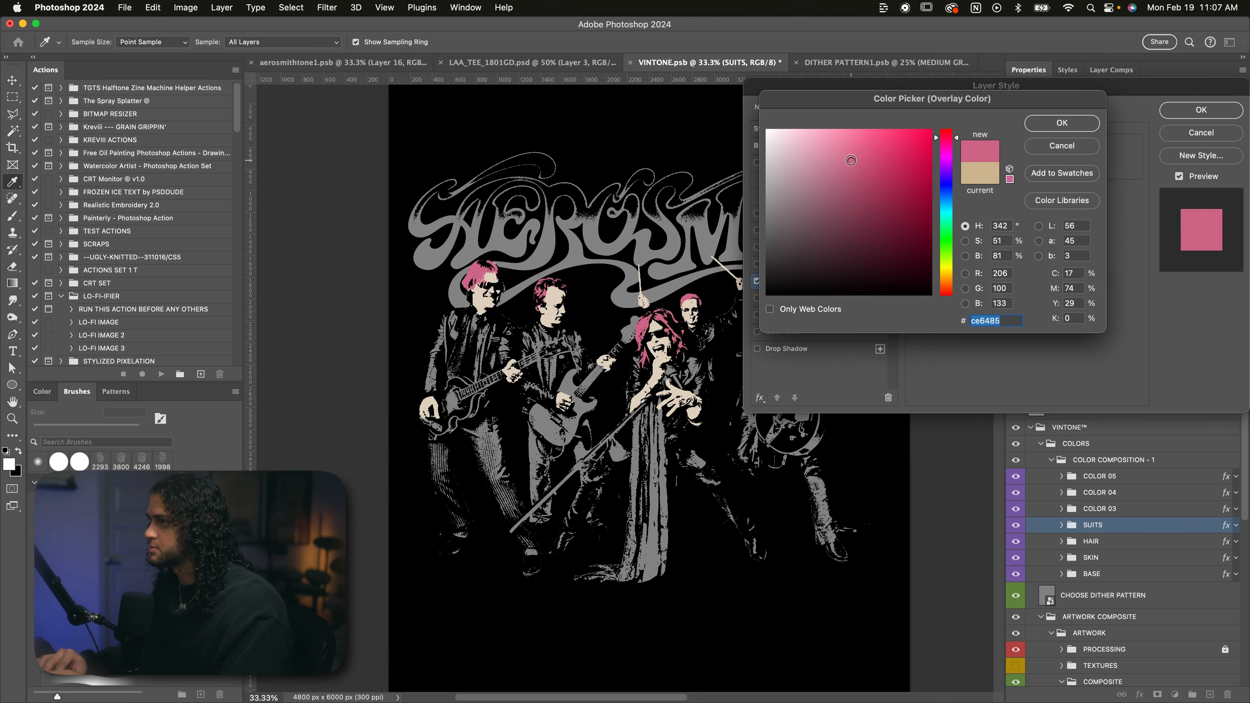
pyautogui.moveTo(851, 160); pyautogui.dragTo(838, 149)
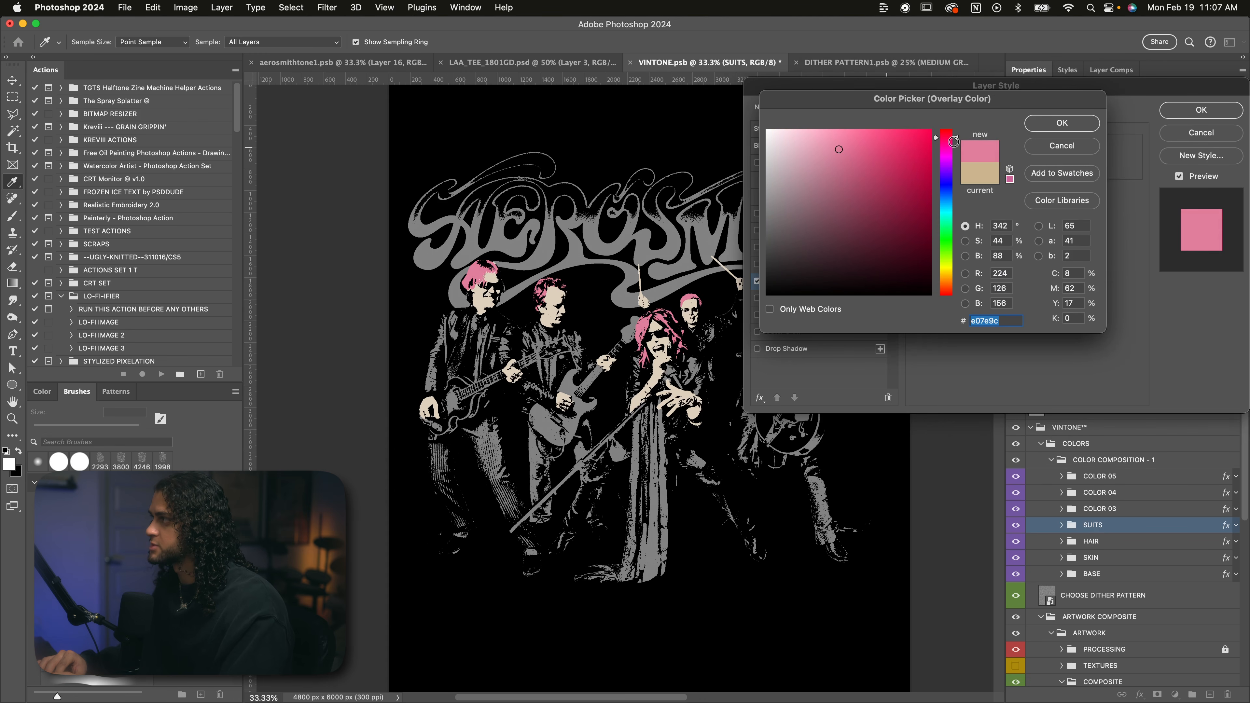
pyautogui.click(1061, 122)
pyautogui.click(1201, 109)
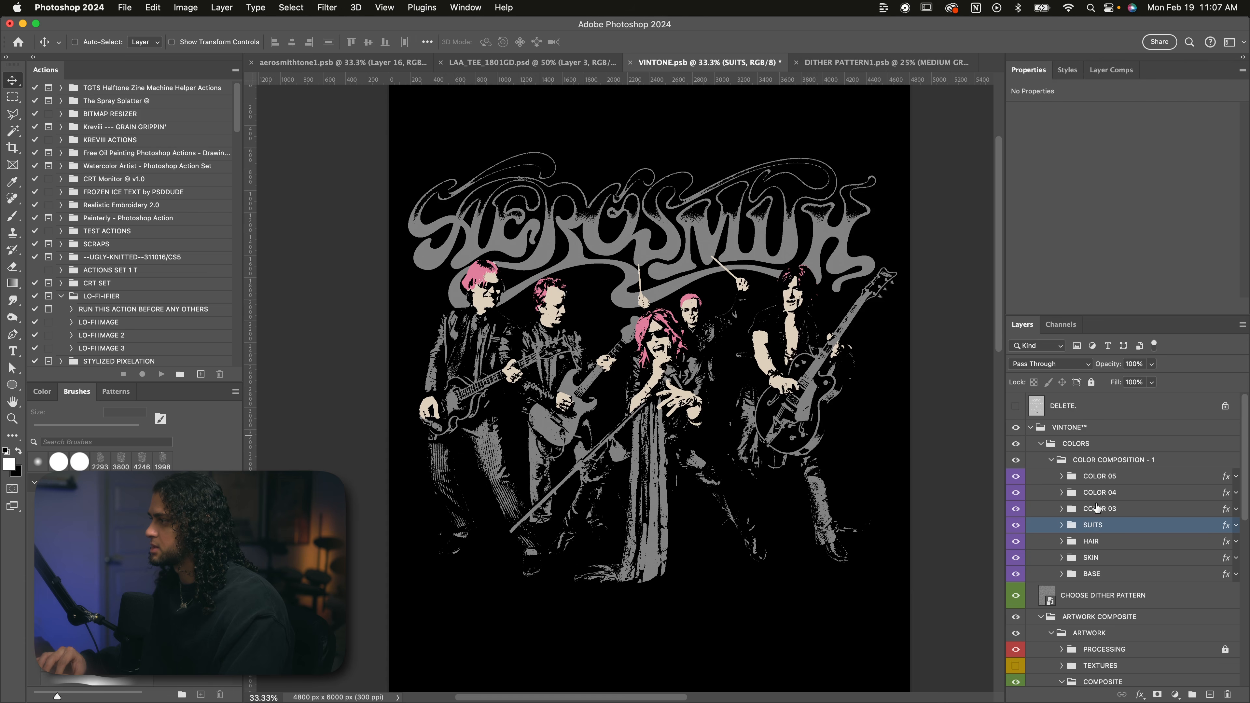
# Expand the SUITS group, target its PAINT IN MASK layer mask and clear the mask to black.
pyautogui.click(1061, 524)
pyautogui.scroll(-2, 1098, 567)
pyautogui.click(1129, 577)
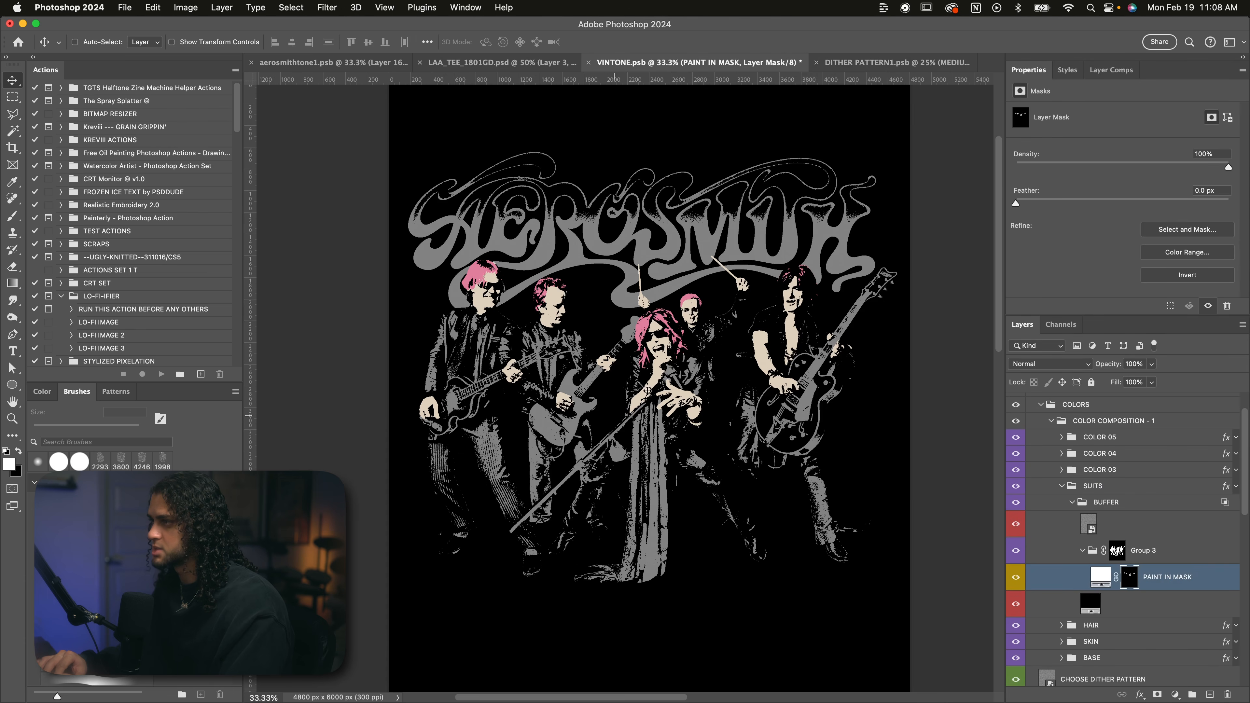
pyautogui.press('BackSpace')
pyautogui.scroll(-5, 707, 406)
# Paint the pink suit color onto the jacket of the blond guitarist with sunglasses.
pyautogui.press('b')
pyautogui.scroll(3, 592, 367)
pyautogui.hscroll(-3, 593, 367)
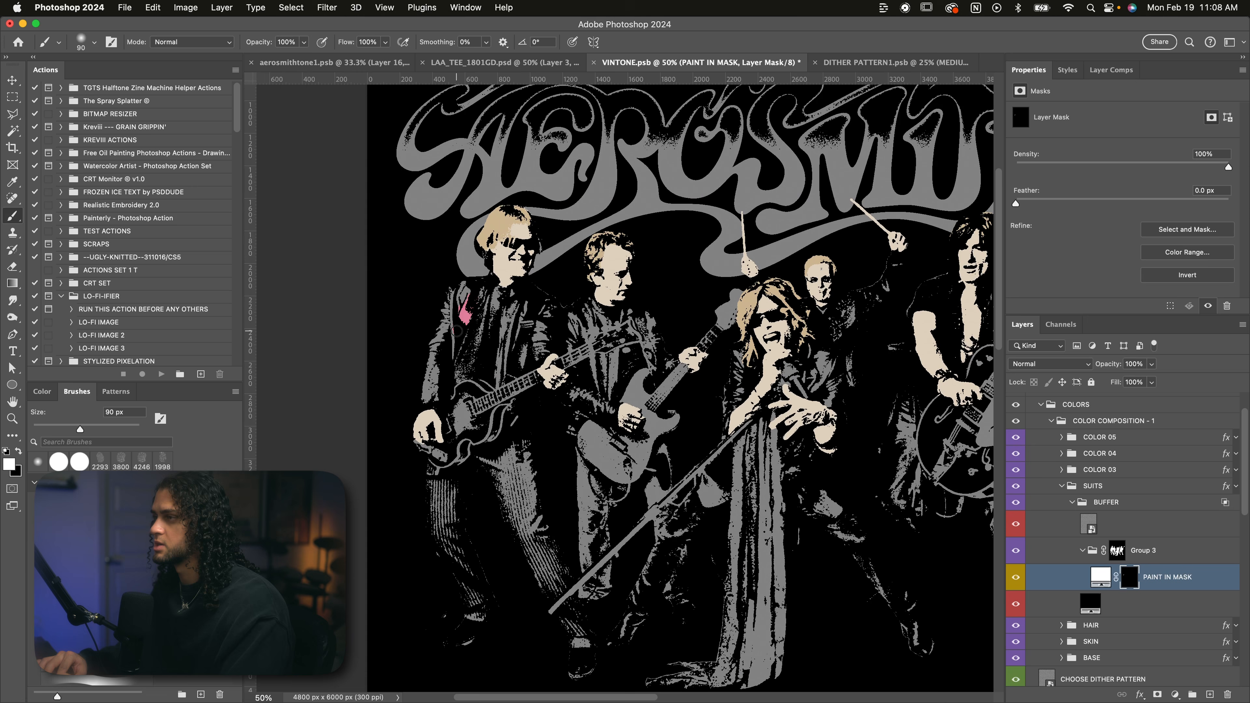
pyautogui.moveTo(457, 305)
pyautogui.mouseDown()
pyautogui.moveTo(486, 283)
pyautogui.moveTo(443, 393)
pyautogui.mouseUp()
pyautogui.scroll(1, 457, 344)
pyautogui.press(']')
pyautogui.press(']')
pyautogui.press(']')
pyautogui.moveTo(467, 275); pyautogui.dragTo(457, 384)
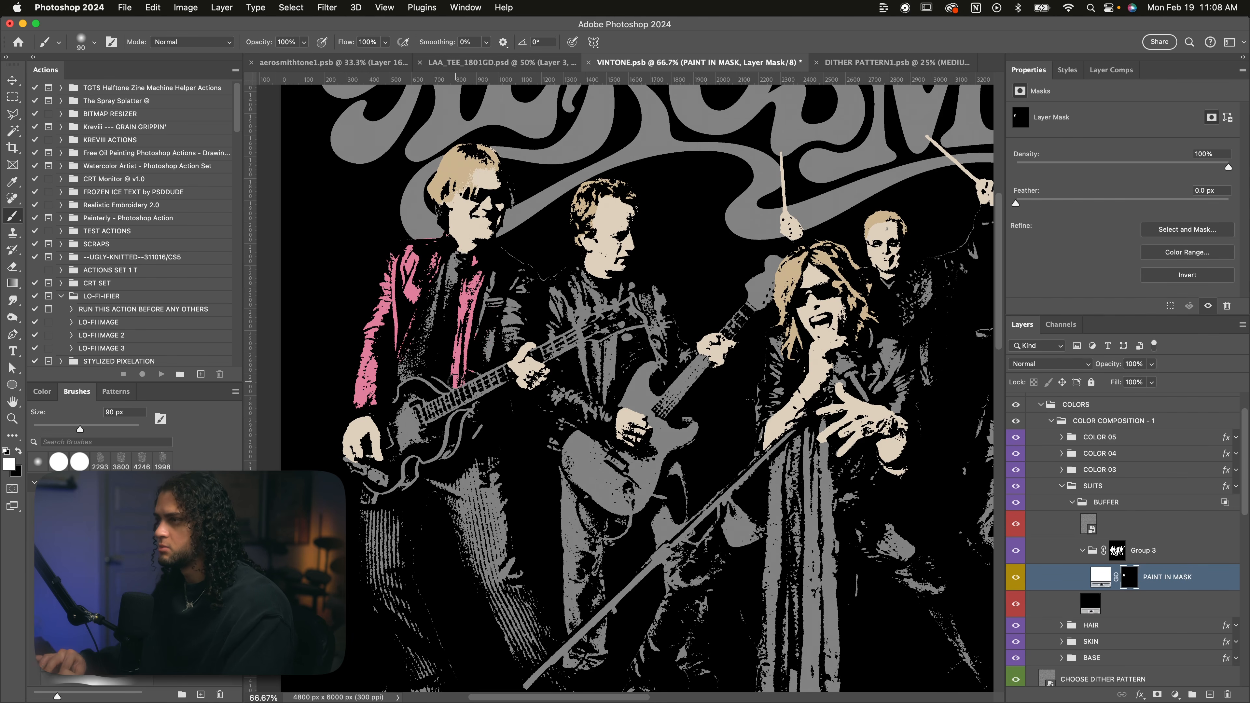
pyautogui.moveTo(482, 295); pyautogui.dragTo(536, 280)
# Paint the pink suit color onto the blond guitarist's trousers and the neighbouring guitarist's legs with a 150 px brush.
pyautogui.scroll(-3, 417, 459)
pyautogui.hscroll(-3, 416, 459)
pyautogui.moveTo(416, 459); pyautogui.dragTo(465, 622)
pyautogui.moveTo(512, 549); pyautogui.dragTo(556, 593)
pyautogui.scroll(-1, 541, 581)
pyautogui.hscroll(3, 541, 580)
pyautogui.moveTo(556, 389); pyautogui.dragTo(566, 547)
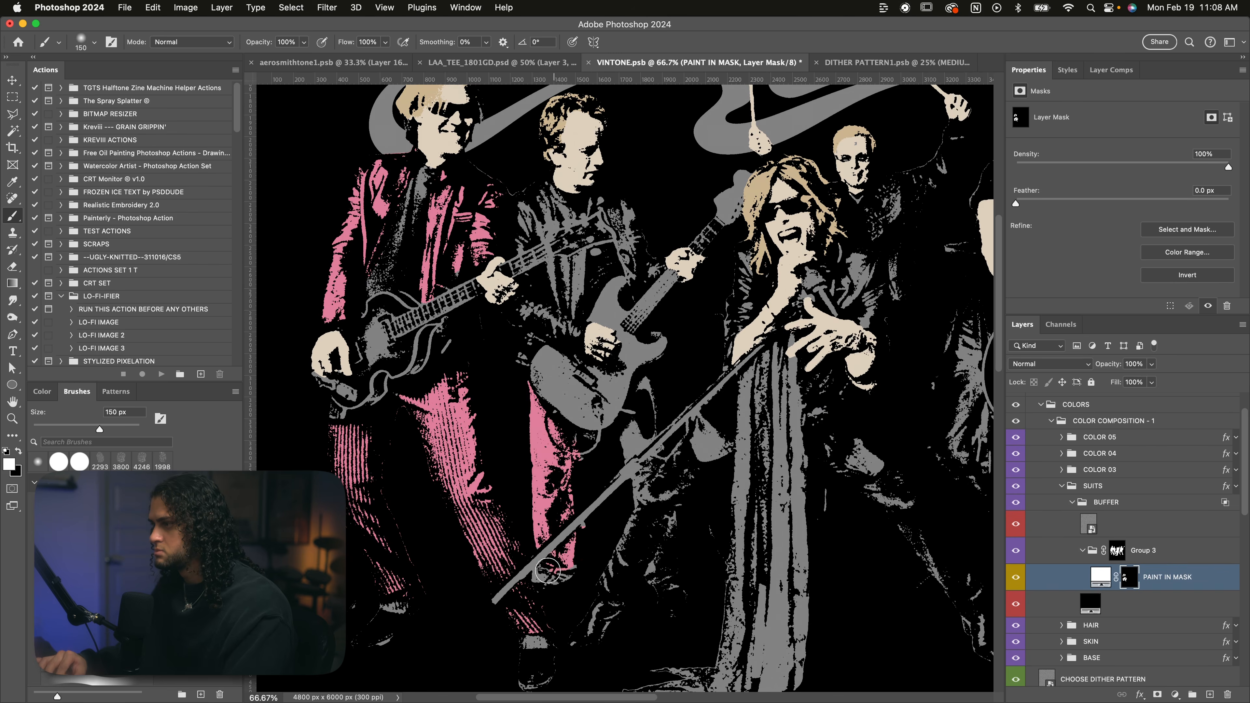
pyautogui.scroll(2, 566, 541)
pyautogui.hscroll(2, 566, 541)
pyautogui.moveTo(601, 472); pyautogui.dragTo(603, 415)
# Paint the pink suit color onto the second guitarist's jacket with a smaller brush.
pyautogui.scroll(2, 603, 415)
pyautogui.press('[')
pyautogui.press('[')
pyautogui.press('[')
pyautogui.press('[')
pyautogui.press('[')
pyautogui.moveTo(492, 305)
pyautogui.mouseDown()
pyautogui.moveTo(512, 364)
pyautogui.moveTo(497, 286)
pyautogui.moveTo(629, 413)
pyautogui.mouseUp()
pyautogui.scroll(-1, 548, 330)
pyautogui.scroll(2, 548, 330)
# Enlarge the brush and paint the pink suit color onto the remaining band members' jackets and trousers.
pyautogui.press(']')
pyautogui.press(']')
pyautogui.press(']')
pyautogui.press(']')
pyautogui.press(']')
pyautogui.press(']')
pyautogui.press(']')
pyautogui.moveTo(630, 458); pyautogui.dragTo(647, 430)
pyautogui.scroll(1, 664, 498)
pyautogui.hscroll(2, 664, 497)
pyautogui.moveTo(654, 492)
pyautogui.mouseDown()
pyautogui.moveTo(624, 386)
pyautogui.moveTo(615, 268)
pyautogui.mouseUp()
pyautogui.moveTo(731, 512); pyautogui.dragTo(757, 634)
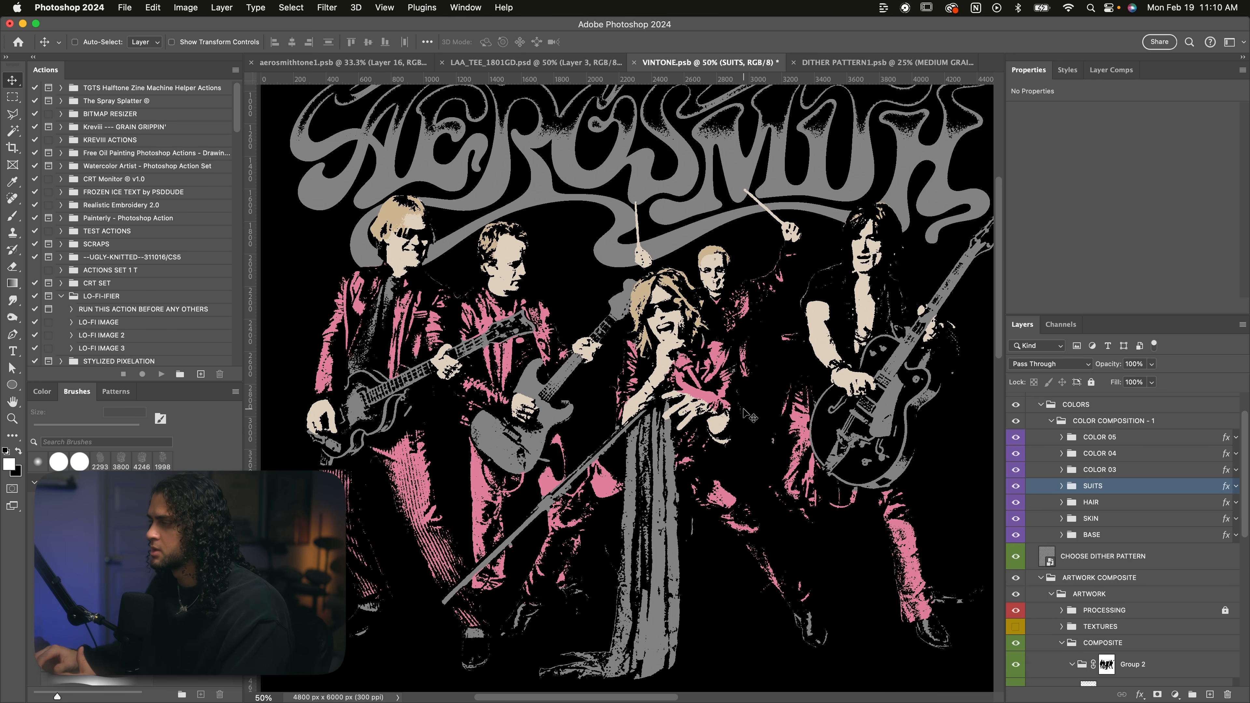
# Move the SKIN group above the SUITS group so skin covers the pink on the singer's hand.
pyautogui.scroll(2, 749, 416)
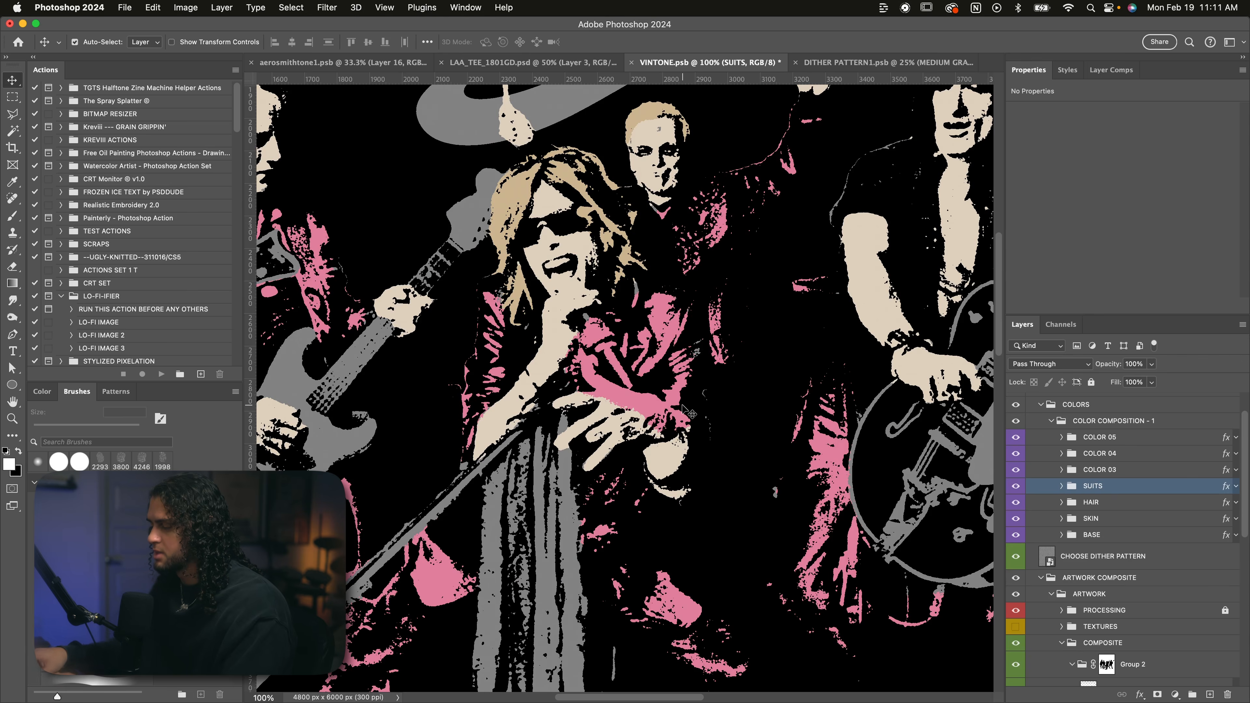
pyautogui.scroll(-3, 687, 413)
pyautogui.scroll(2, 687, 413)
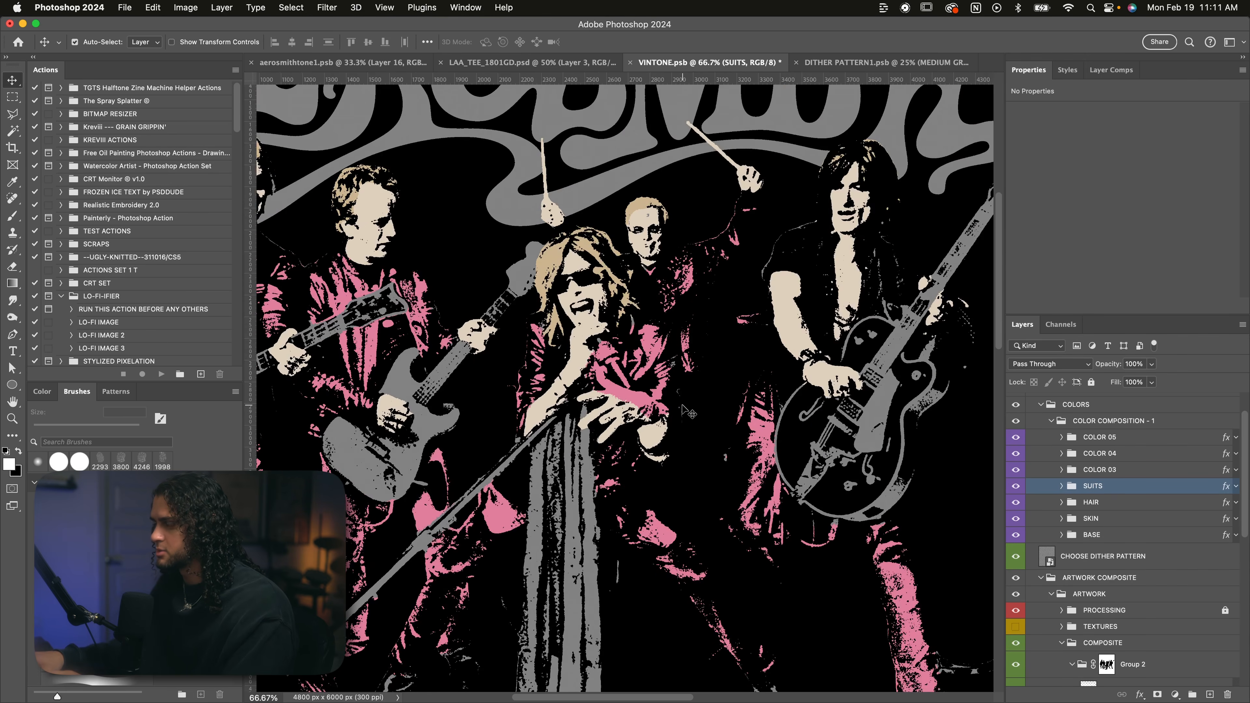
pyautogui.press('super+equal')
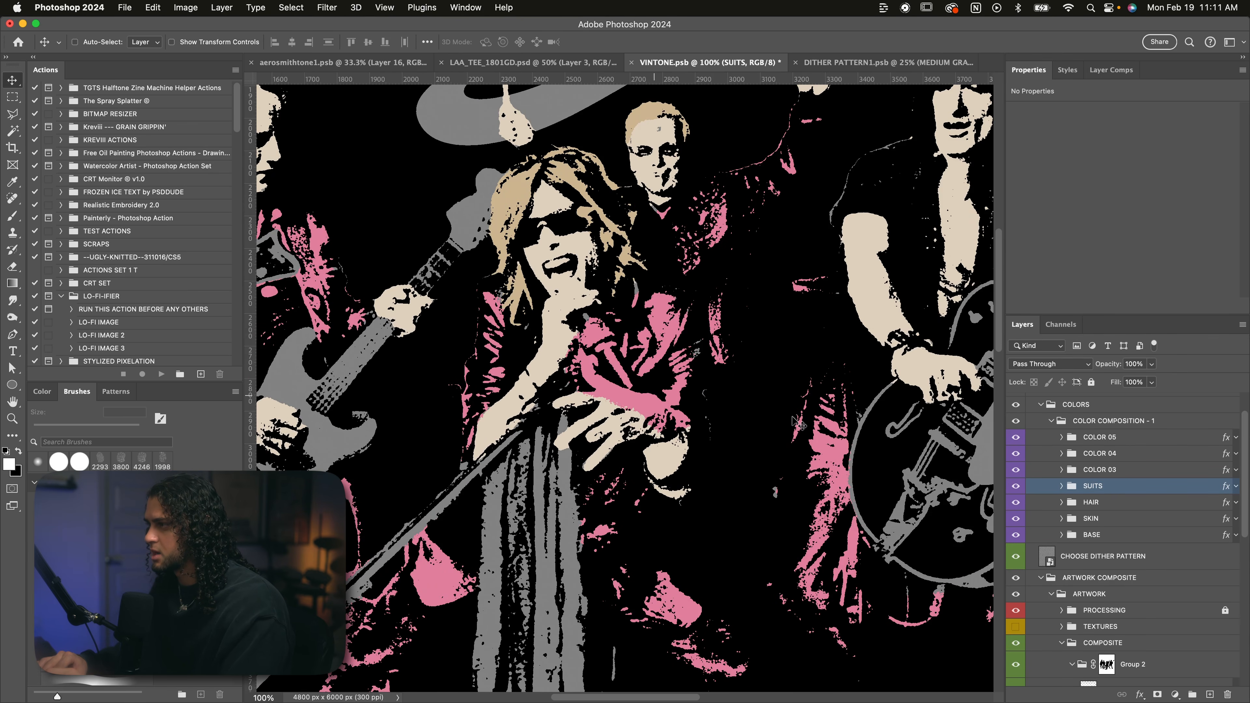
pyautogui.click(1096, 521)
pyautogui.moveTo(1128, 521); pyautogui.dragTo(1099, 478)
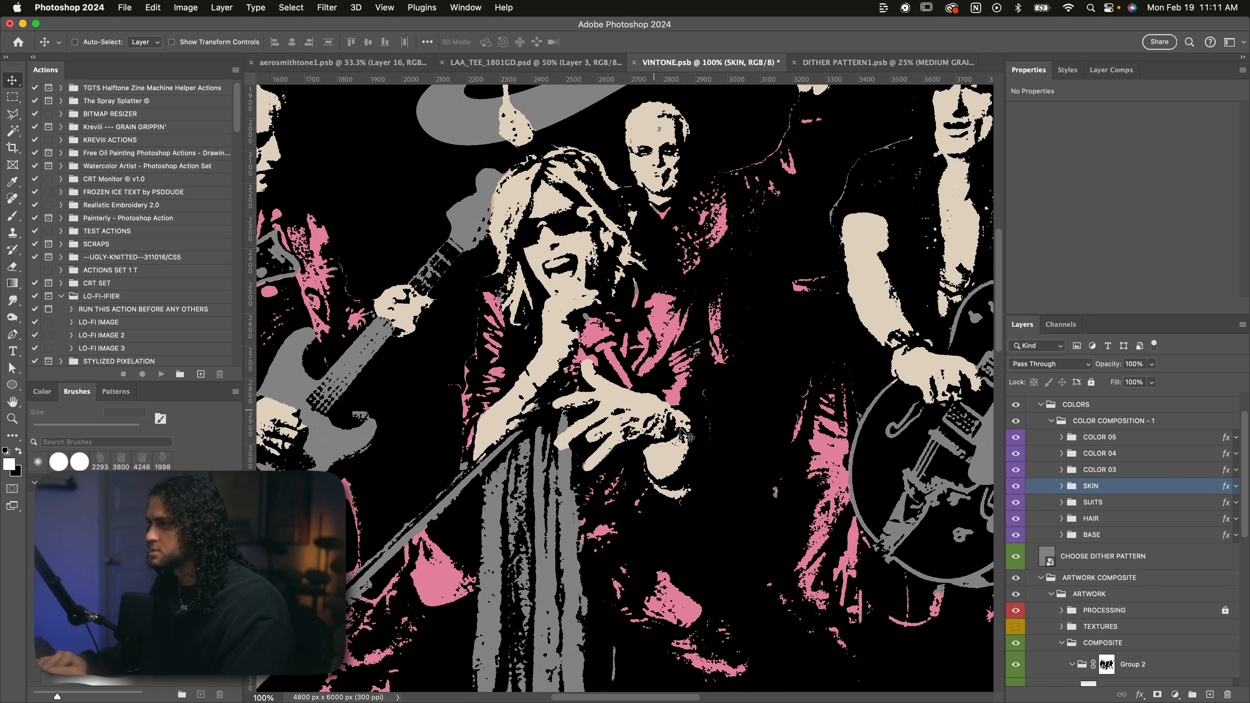
pyautogui.scroll(-2, 893, 507)
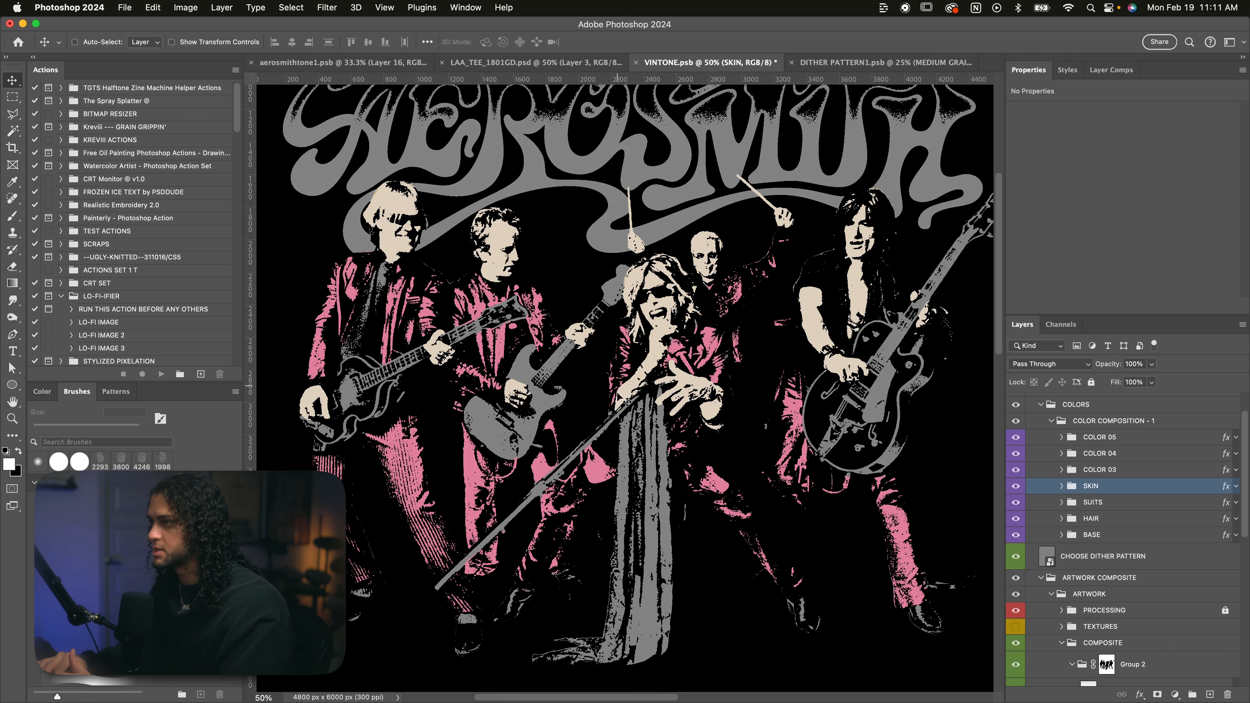
# Duplicate the SUITS group and change the copy's Color Overlay from pink to a muted red.
pyautogui.click(1134, 506)
pyautogui.press('super+j')
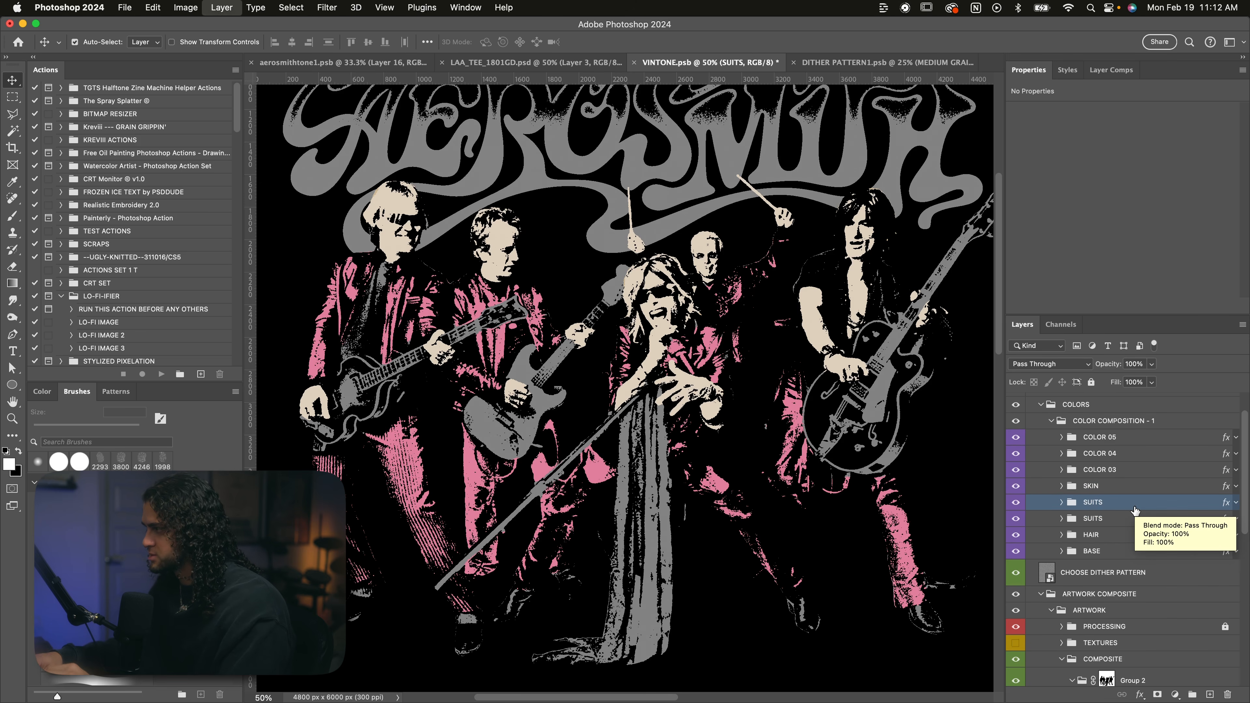
pyautogui.doubleClick(1134, 506)
pyautogui.click(818, 286)
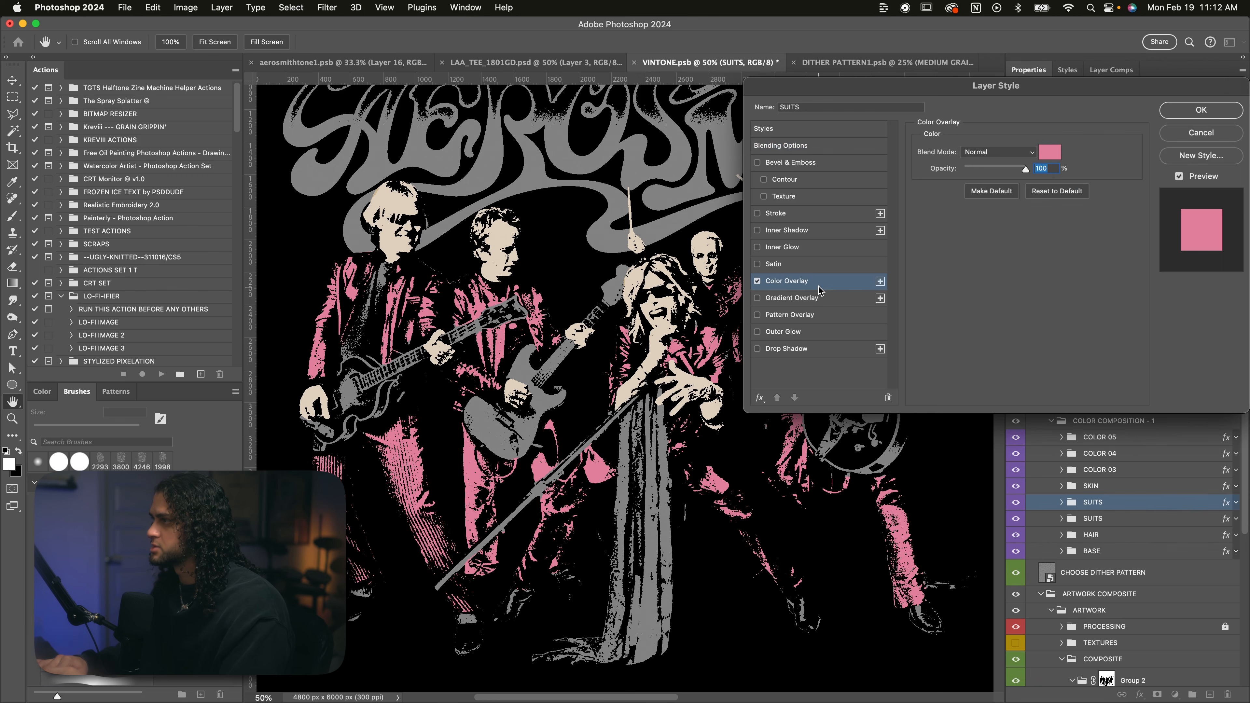
pyautogui.click(1049, 151)
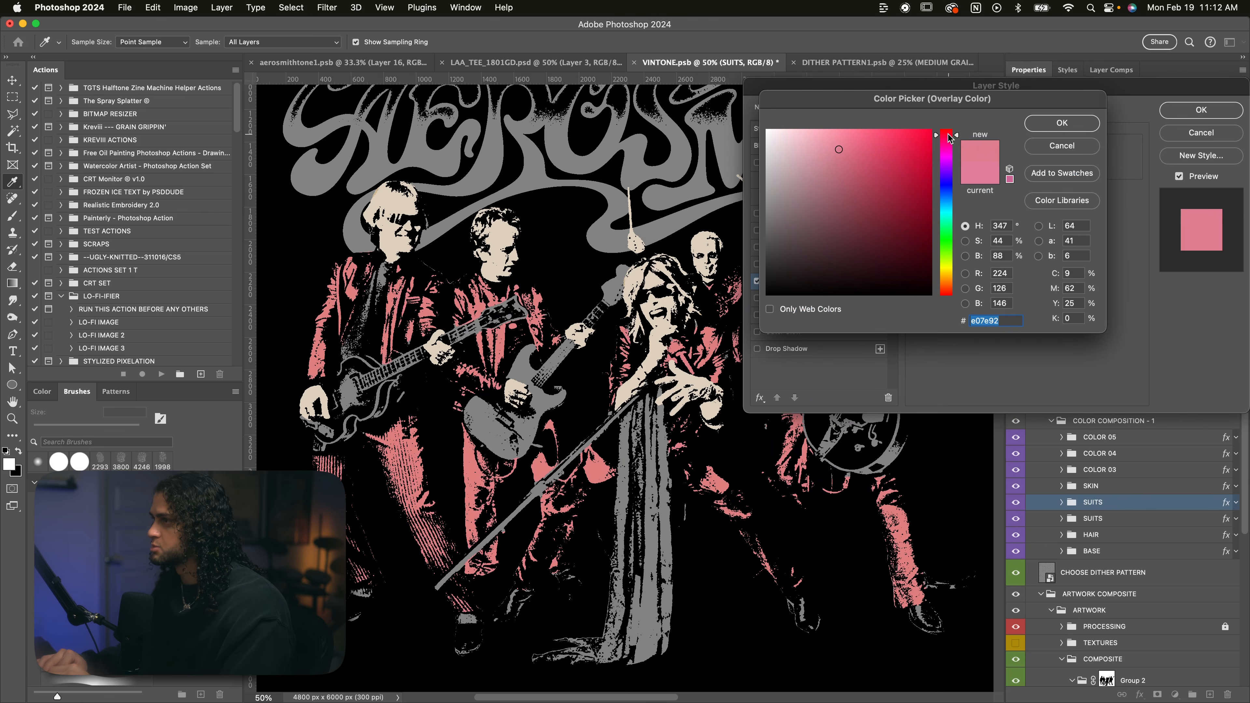
pyautogui.moveTo(948, 134); pyautogui.dragTo(948, 129)
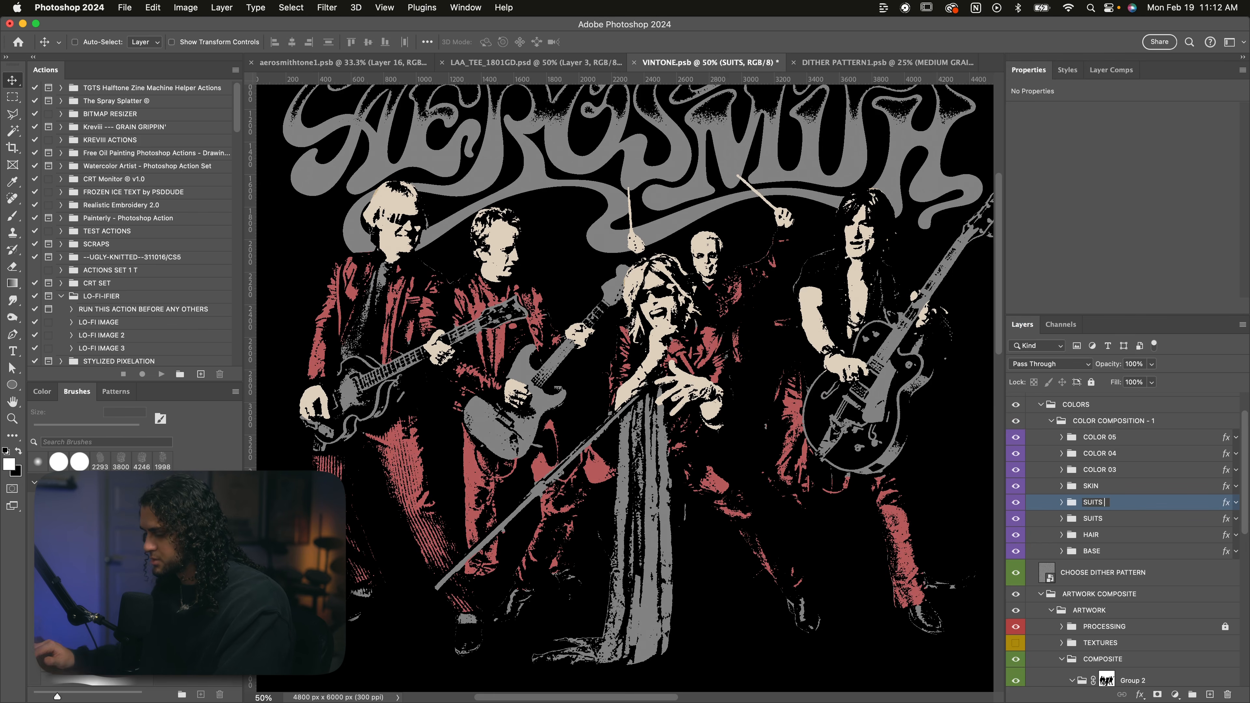
# Rename the copied group SUITS 2 and fill its PAINT IN MASK layer mask with black.
pyautogui.write('2')
pyautogui.press('Return')
pyautogui.click(1060, 502)
pyautogui.scroll(-2, 1130, 552)
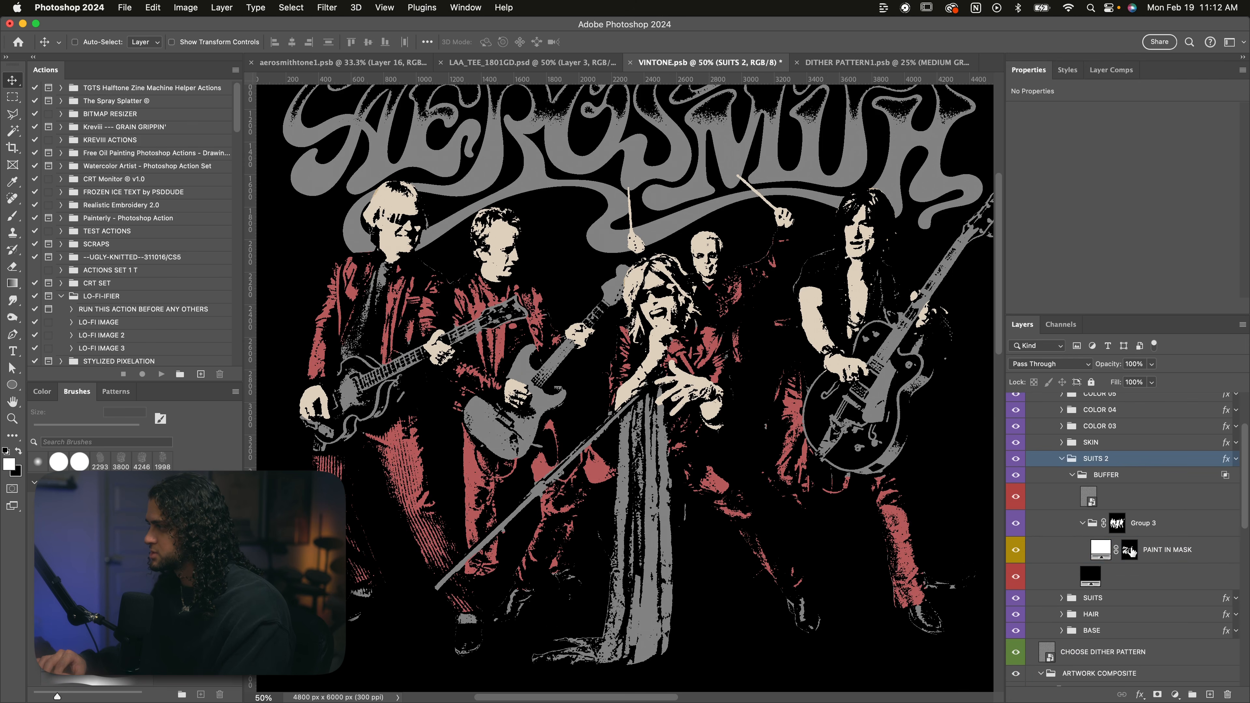
pyautogui.click(1127, 550)
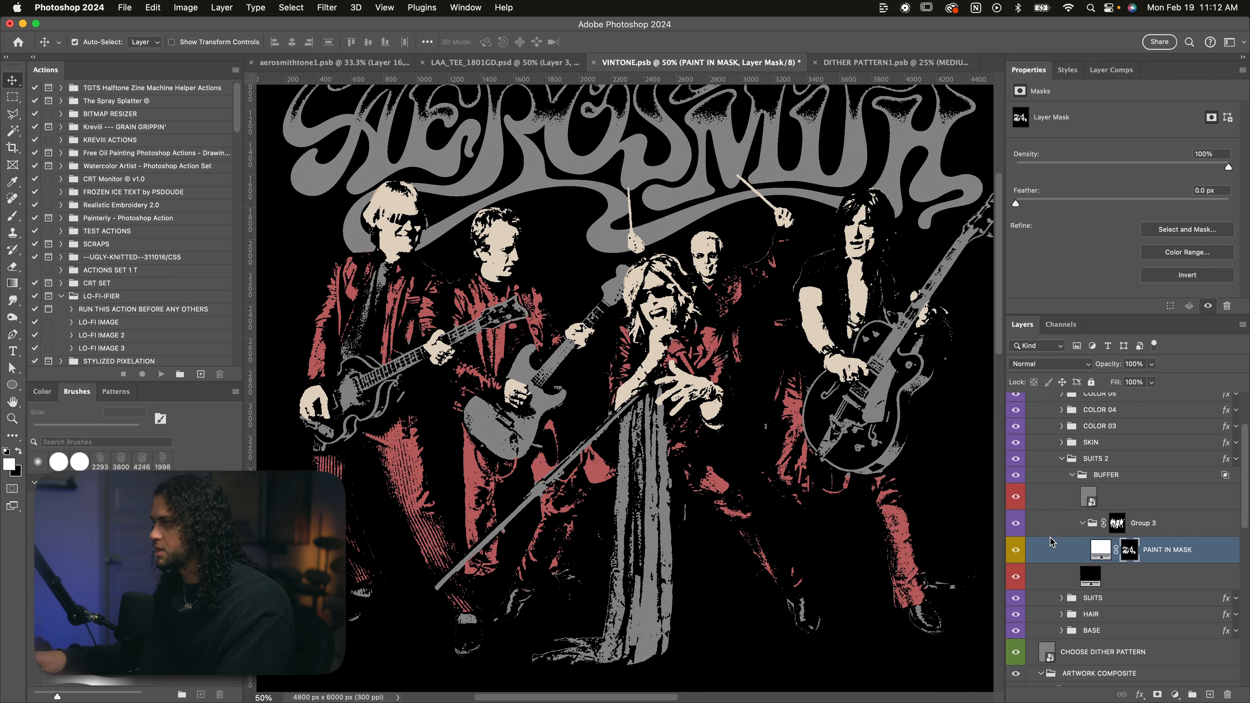
pyautogui.press('super+BackSpace')
# Paint the muted red of SUITS 2 onto the singer's jacket and trousers.
pyautogui.press('b')
pyautogui.moveTo(710, 398)
pyautogui.mouseDown()
pyautogui.moveTo(706, 364)
pyautogui.moveTo(659, 363)
pyautogui.moveTo(712, 375)
pyautogui.moveTo(712, 346)
pyautogui.mouseUp()
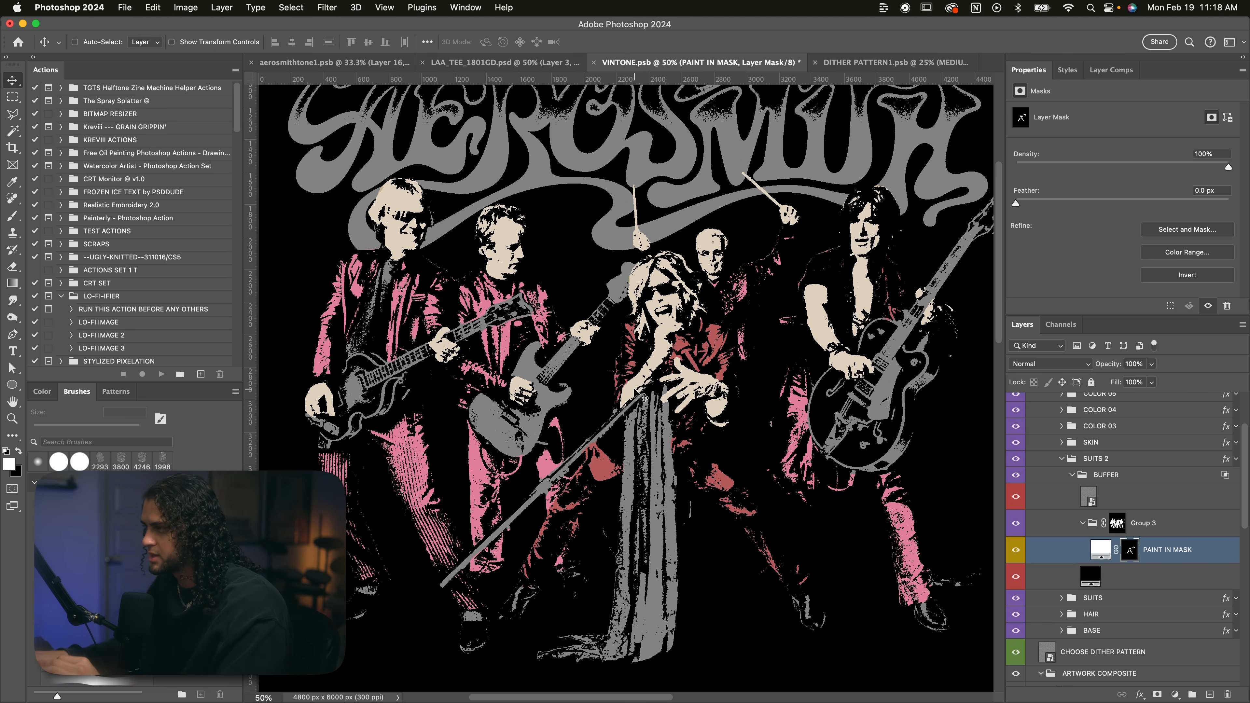
pyautogui.press('super+minus')
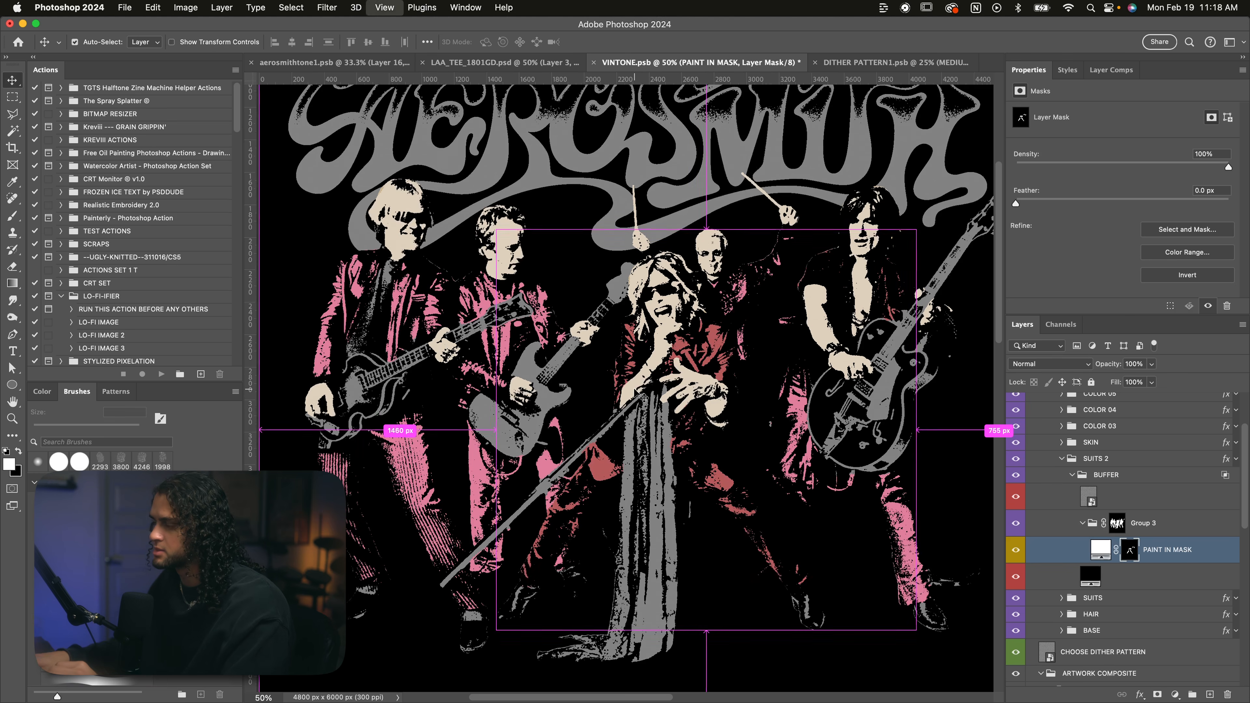
pyautogui.press('super+plus')
pyautogui.hscroll(-5, 642, 396)
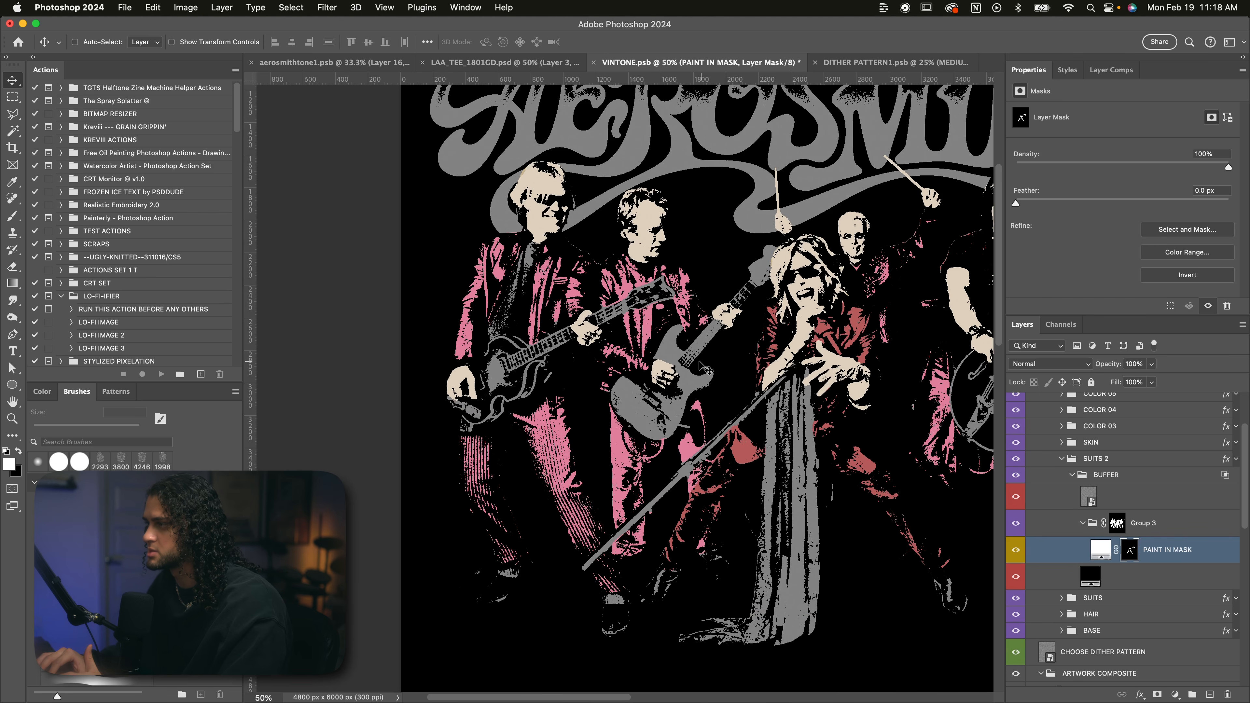
pyautogui.hscroll(2, 758, 434)
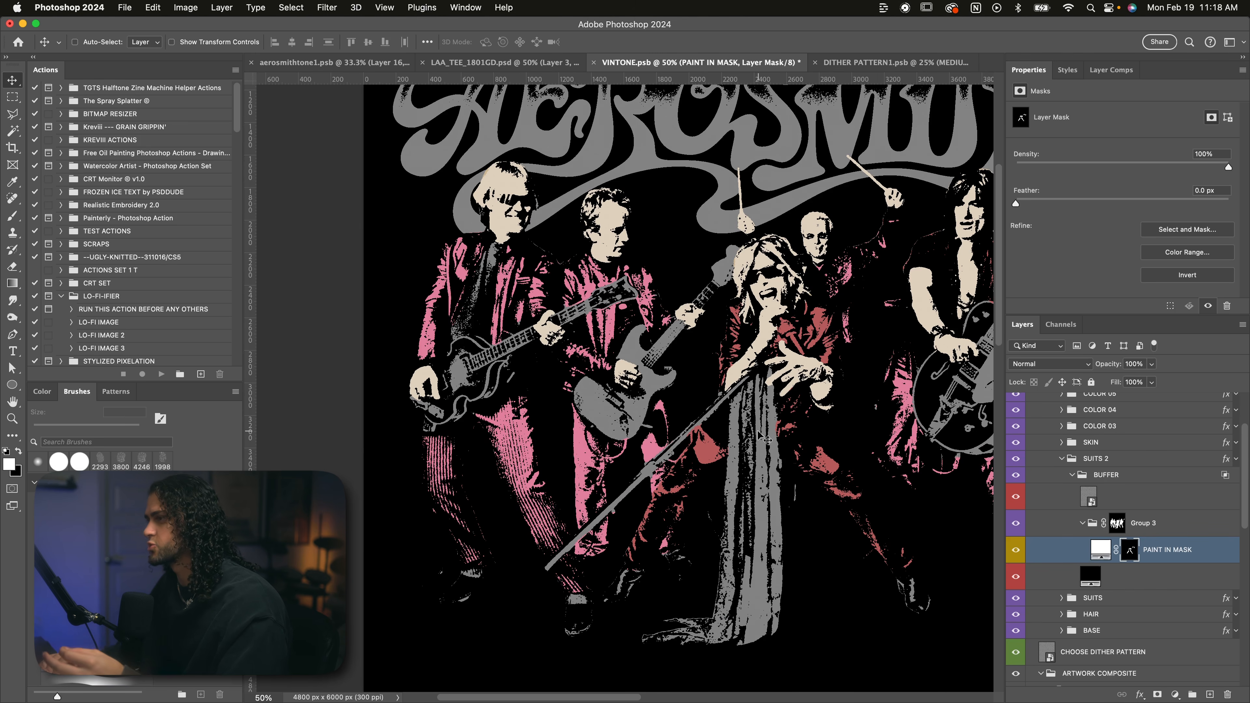
# Reduce the brush to 80 px and paint the muted red onto the body of the blond guitarist's guitar.
pyautogui.press('b')
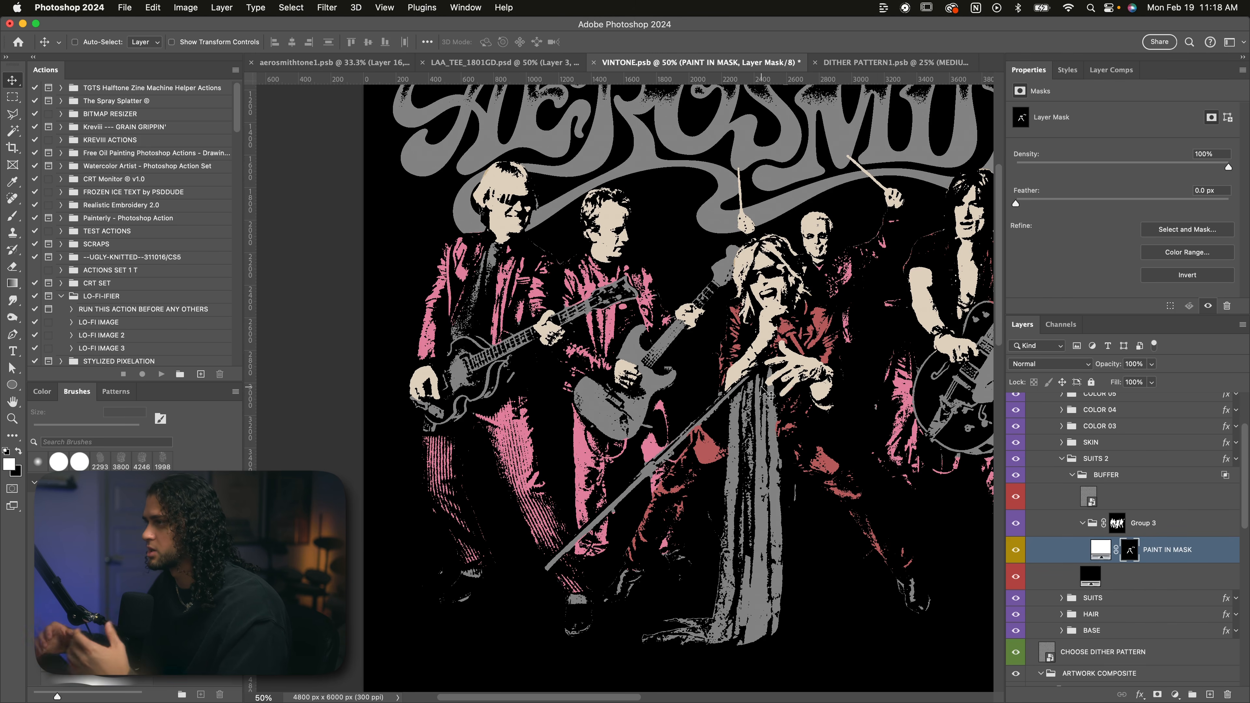
pyautogui.hscroll(3, 683, 393)
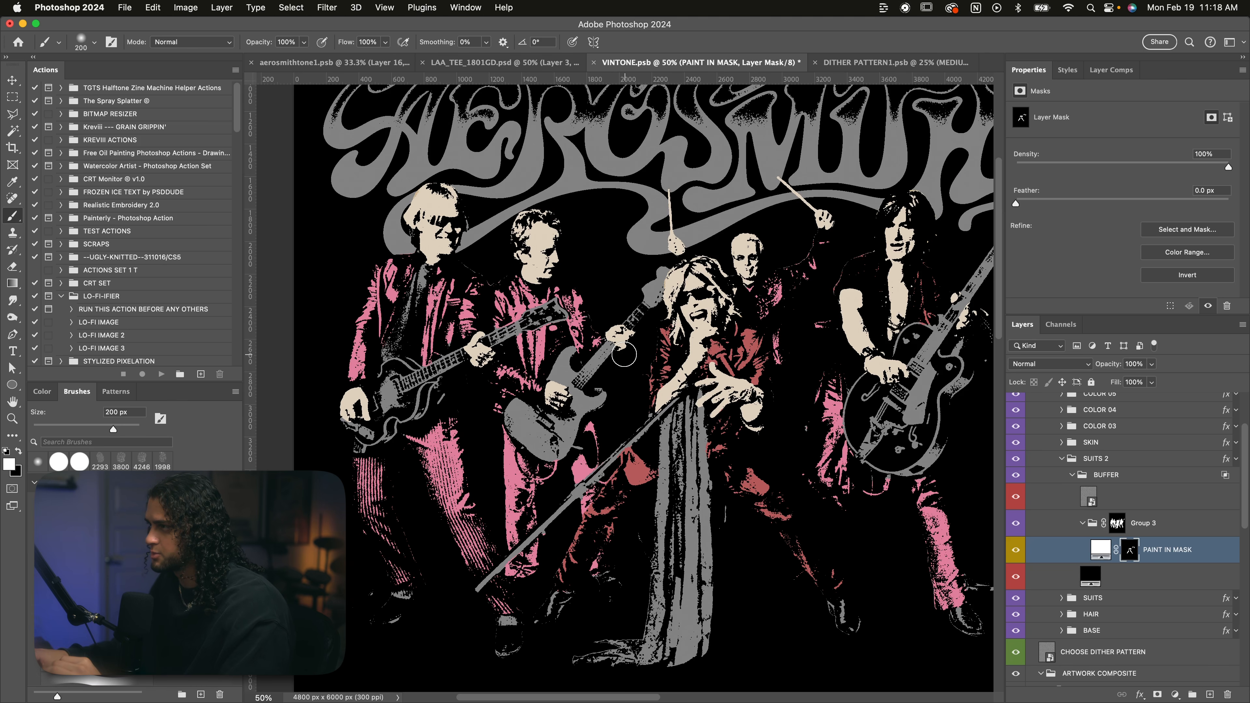
pyautogui.hscroll(-4, 612, 381)
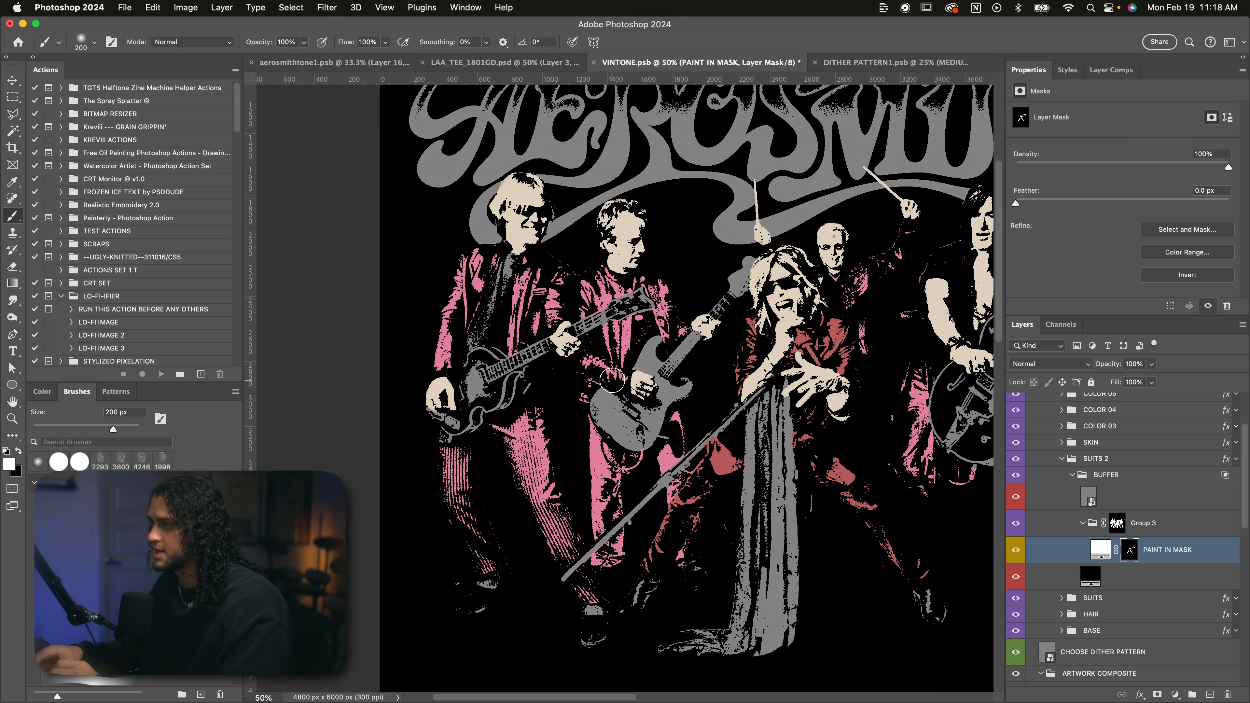
pyautogui.press('super+plus')
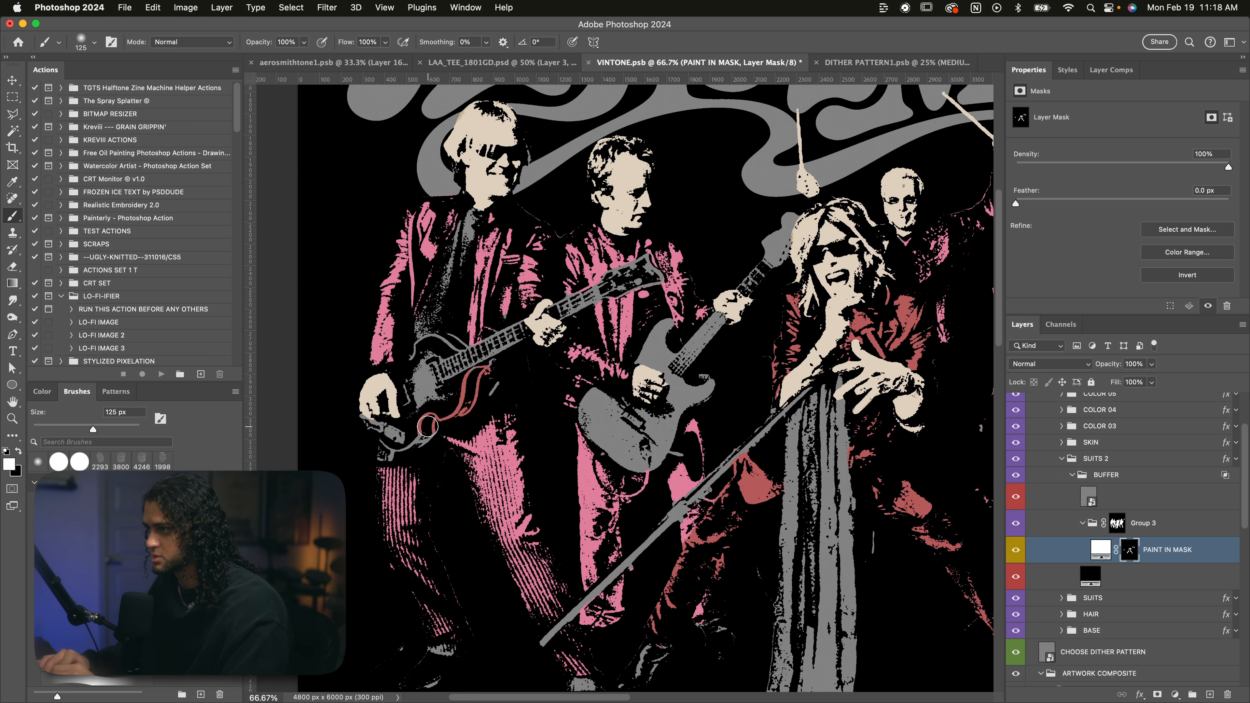
pyautogui.moveTo(427, 425); pyautogui.dragTo(395, 443)
pyautogui.press('[')
pyautogui.press('[')
pyautogui.press('[')
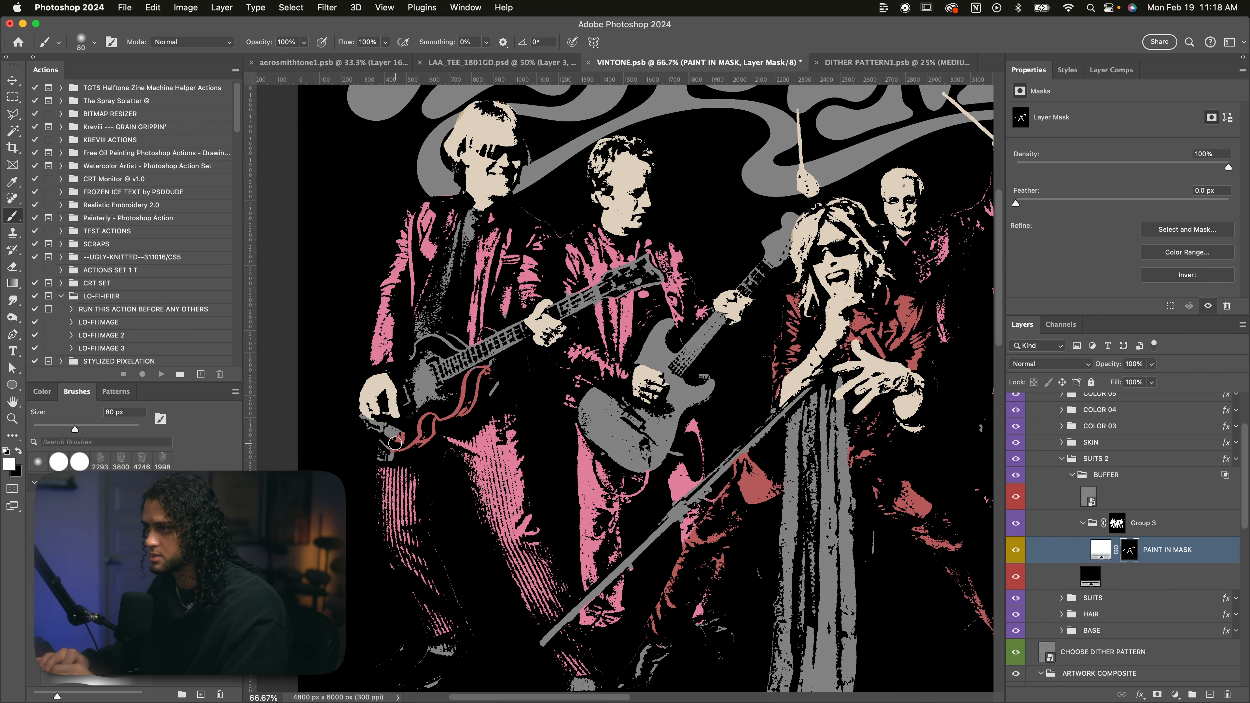
pyautogui.scroll(1, 649, 325)
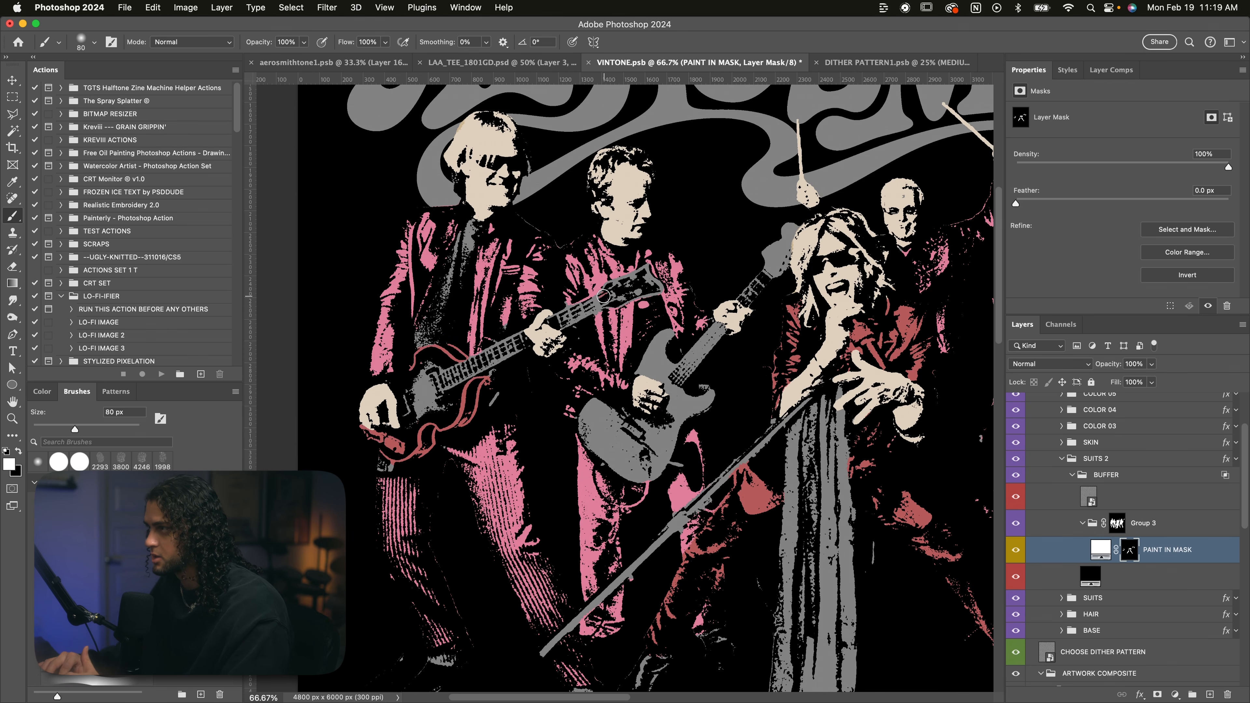
# Enlarge the brush and paint the muted red onto the second guitarist's guitar body.
pyautogui.press(']')
pyautogui.press(']')
pyautogui.hscroll(5, 567, 388)
pyautogui.scroll(3, 567, 388)
pyautogui.moveTo(551, 395); pyautogui.dragTo(544, 422)
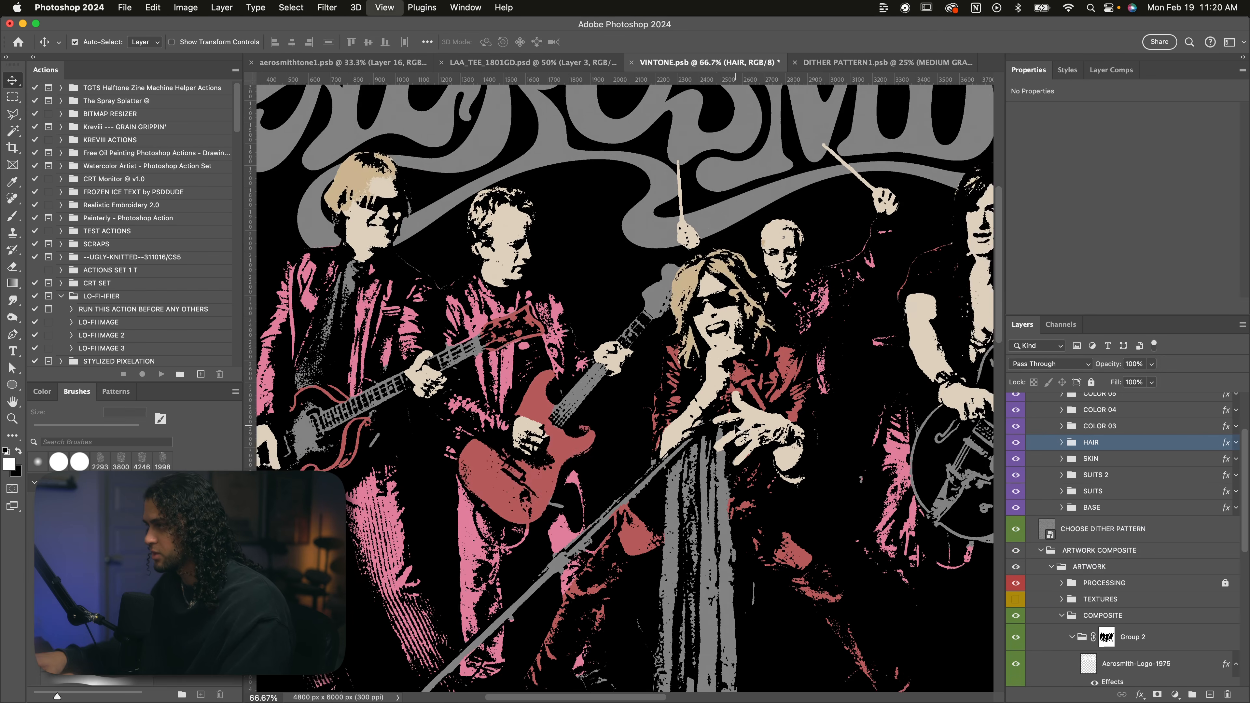
pyautogui.press('super+0')
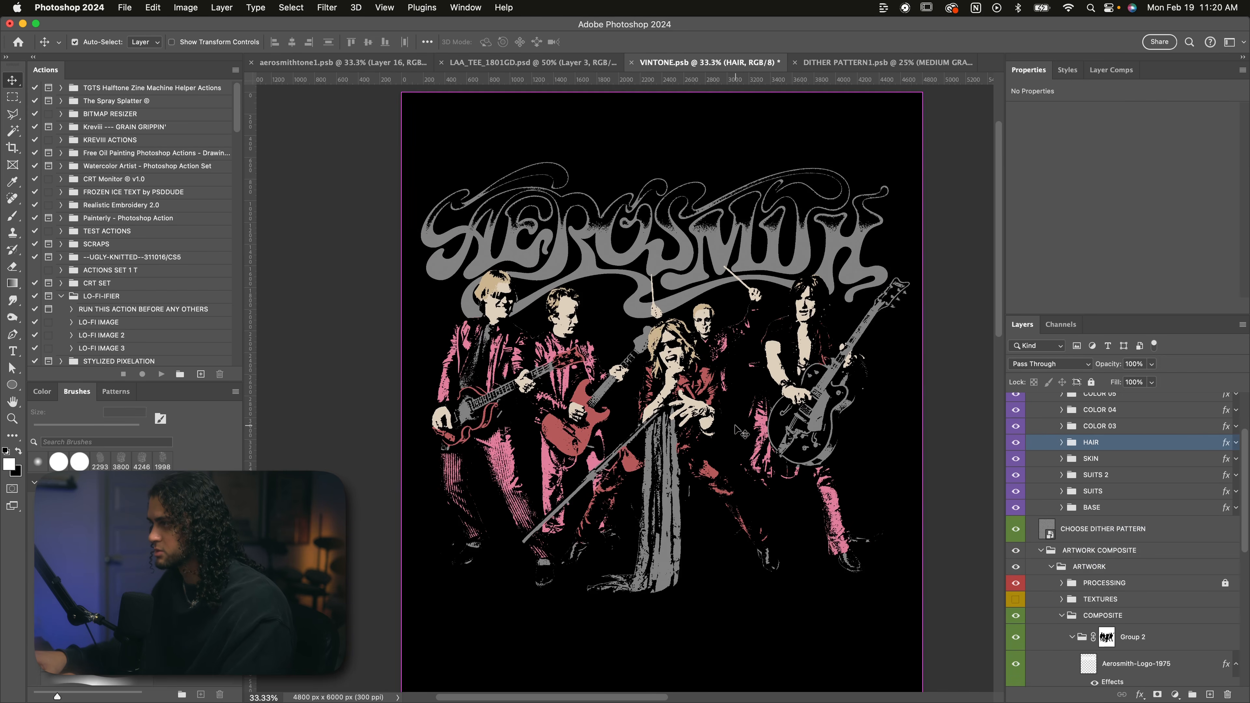
pyautogui.scroll(3, 743, 432)
pyautogui.scroll(-3, 743, 432)
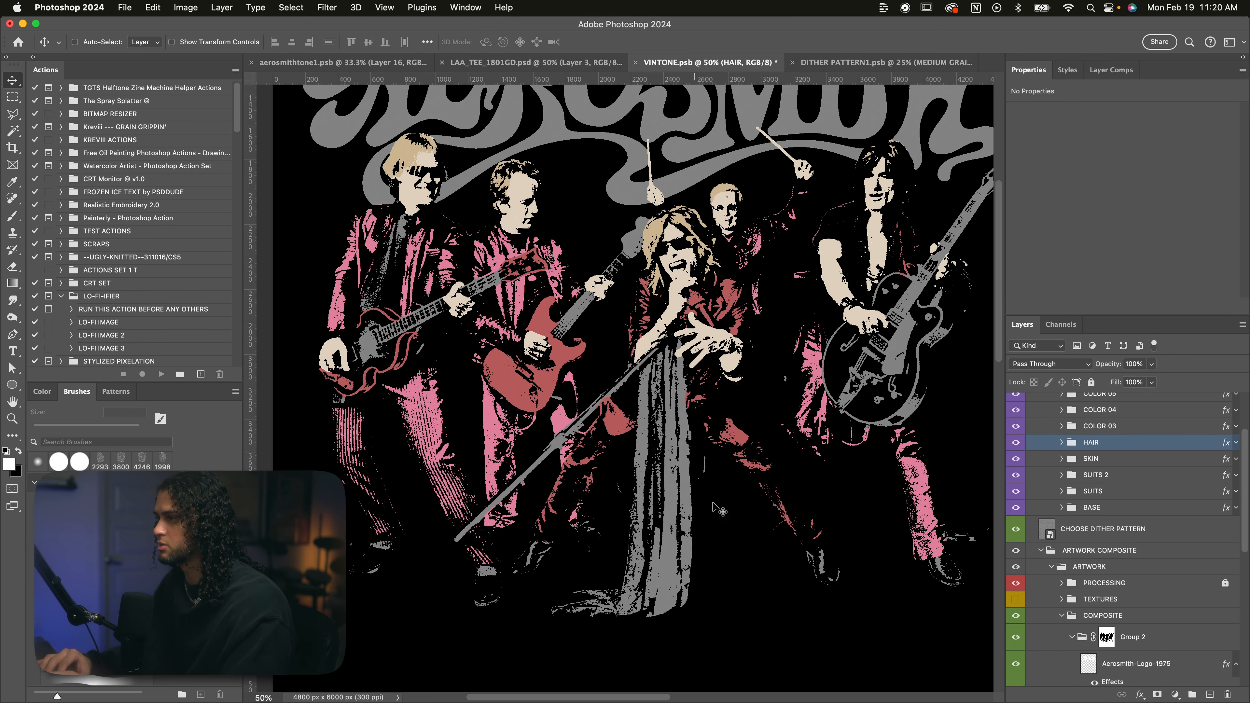
pyautogui.scroll(2, 741, 534)
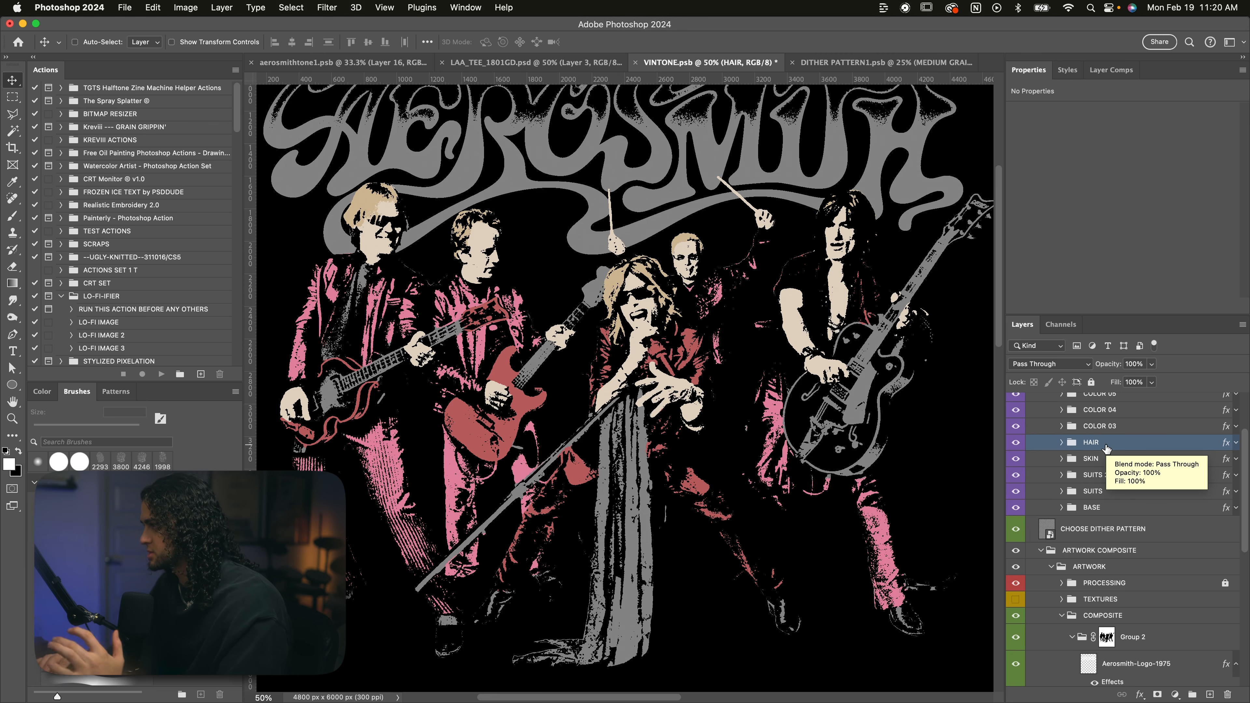
# Duplicate the pink SUITS group and rename the lower of the two groups FILL.
pyautogui.click(1092, 491)
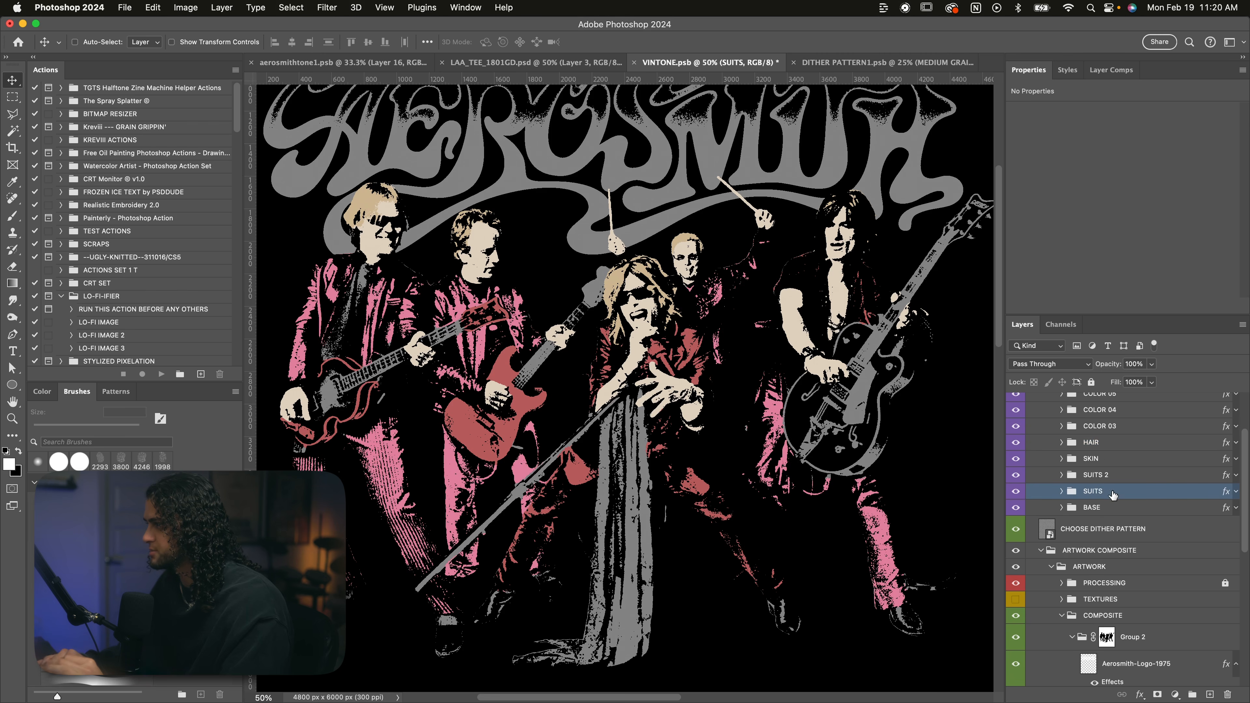
pyautogui.press('super+j')
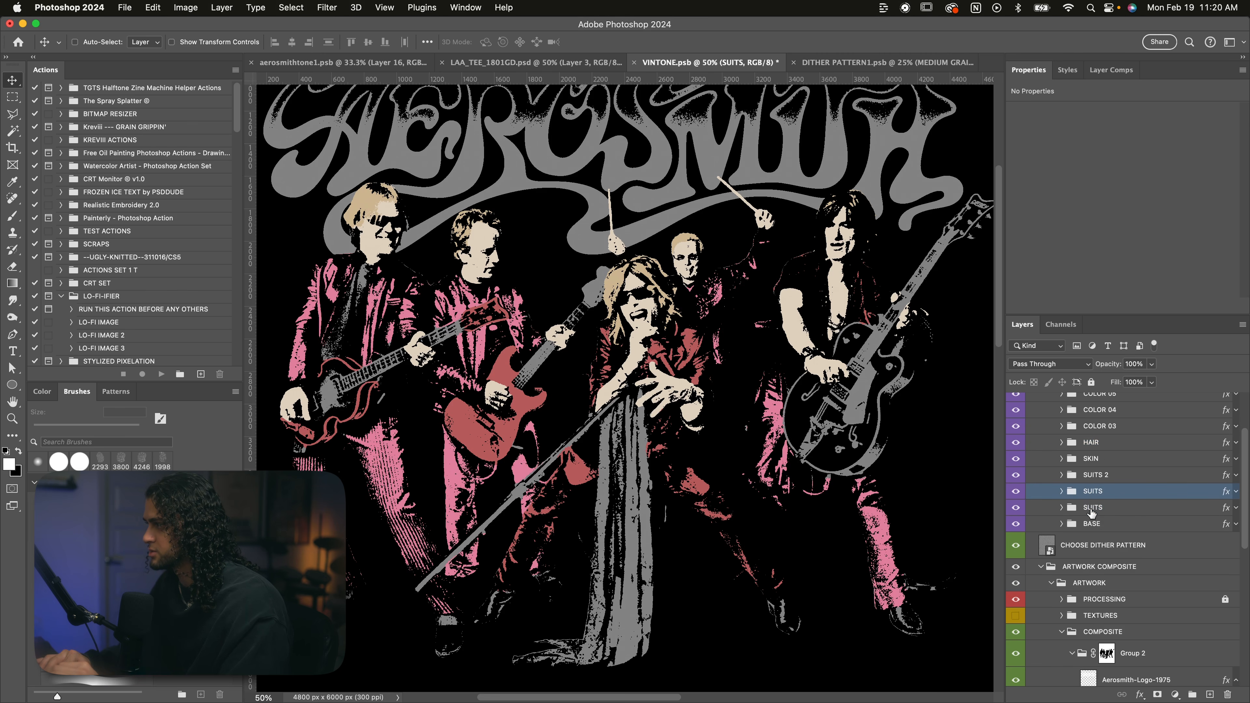
pyautogui.click(1087, 510)
pyautogui.write('FILL')
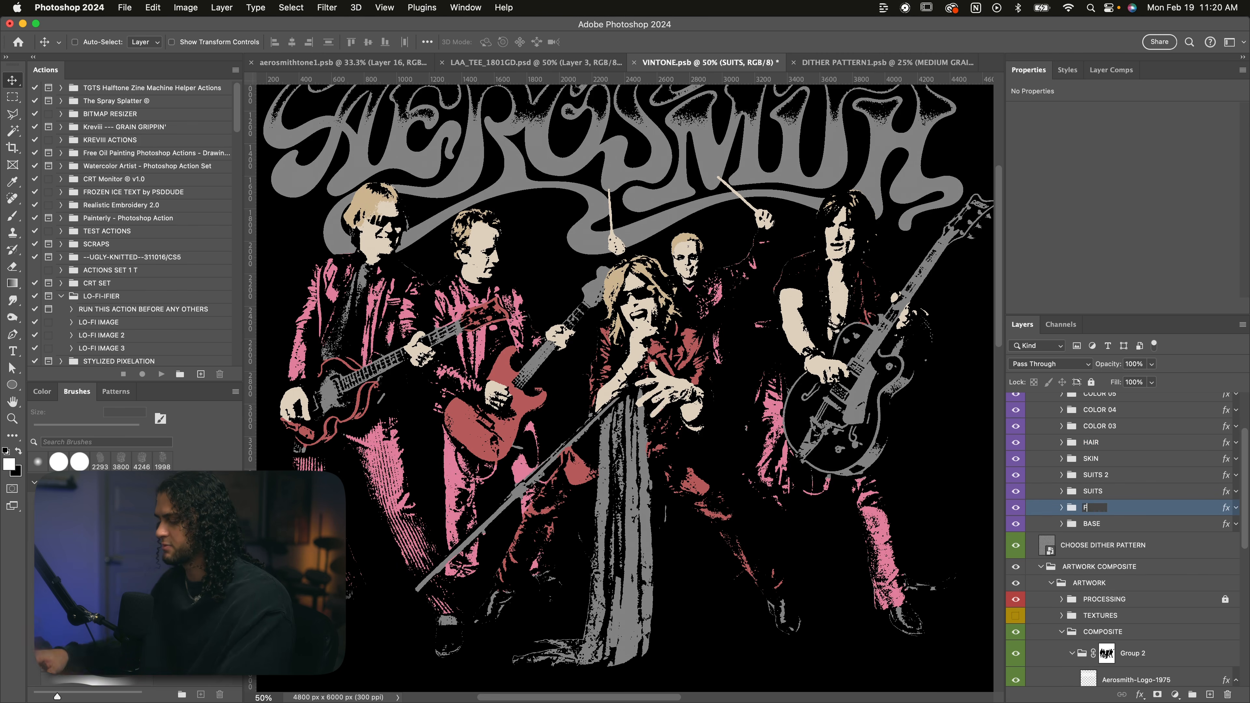
# Fill the PAINT IN MASK layer mask inside the FILL group with white.
pyautogui.click(1061, 507)
pyautogui.scroll(-3, 1131, 518)
pyautogui.click(1130, 531)
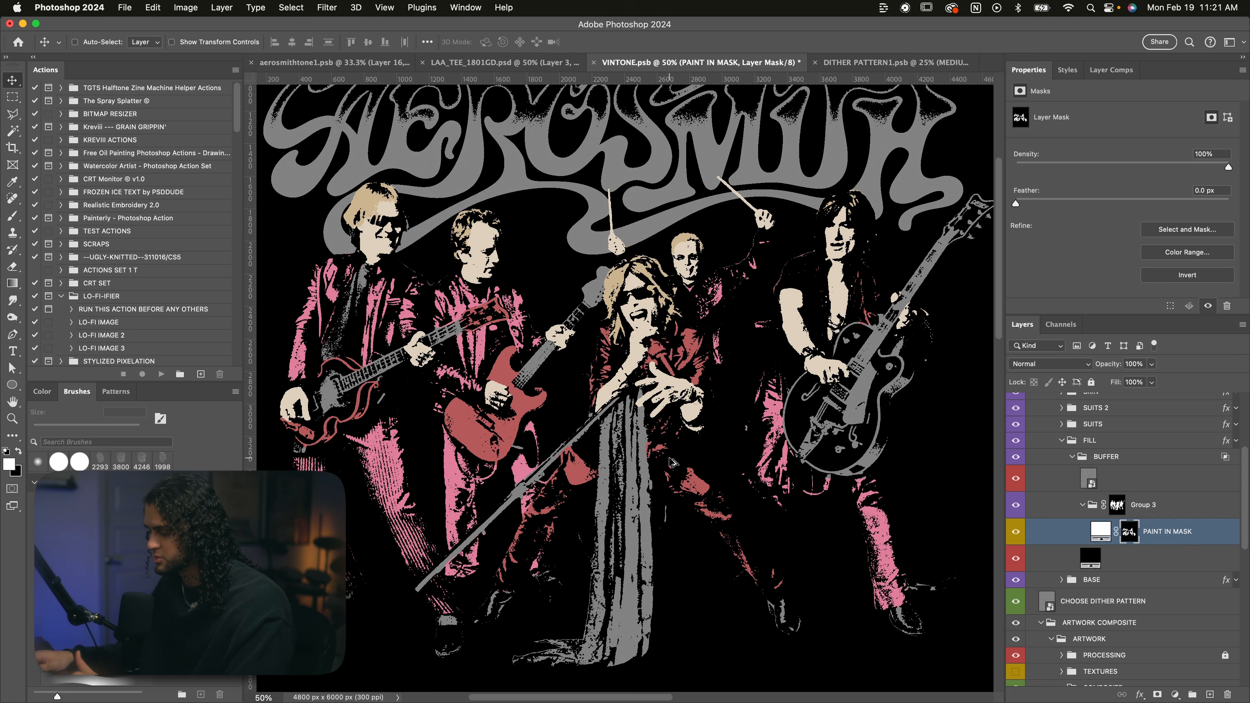
pyautogui.hotkey('alt', 'BackSpace')
pyautogui.press('cmd+minus')
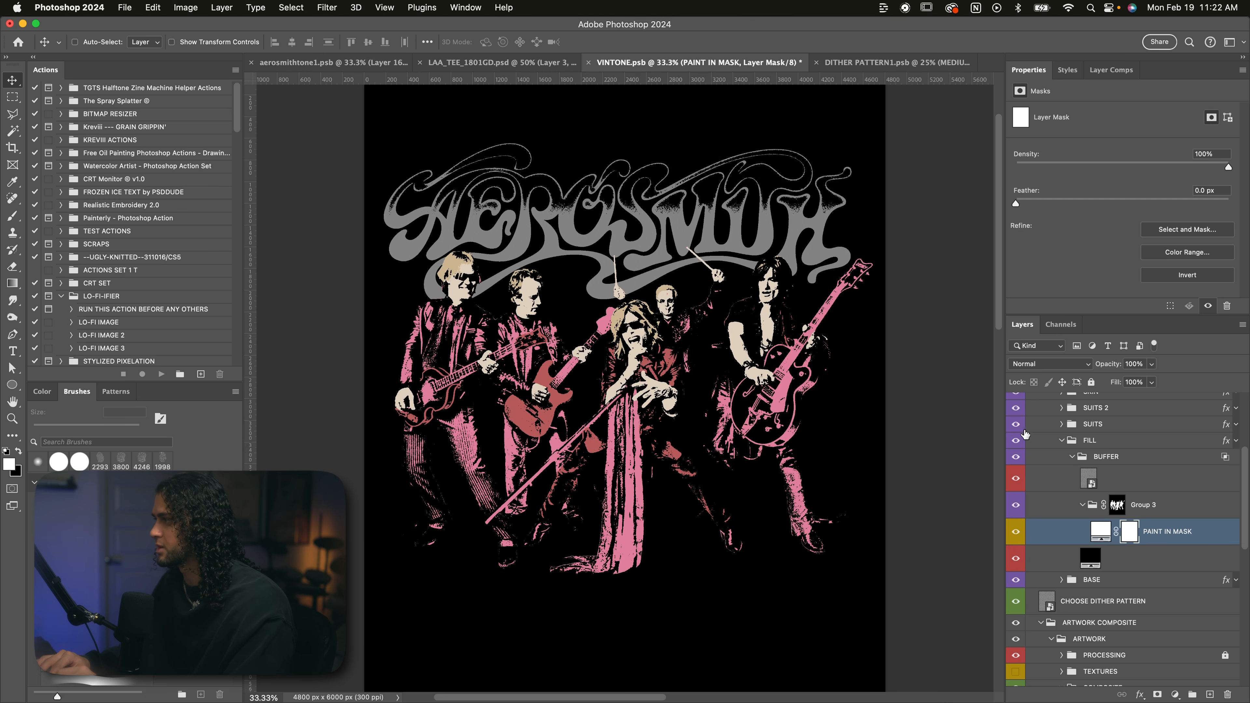
# Copy the SKIN group's cream color overlay effect onto the FILL group.
pyautogui.click(1134, 448)
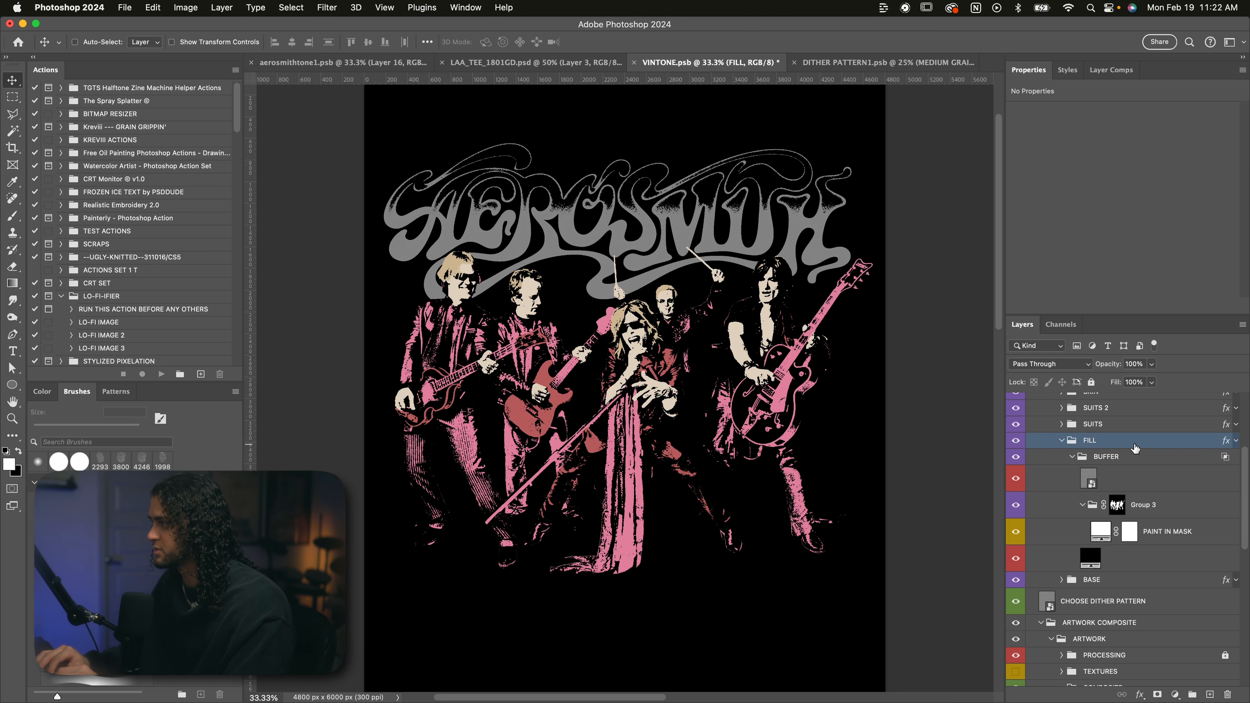
pyautogui.press('super+plus')
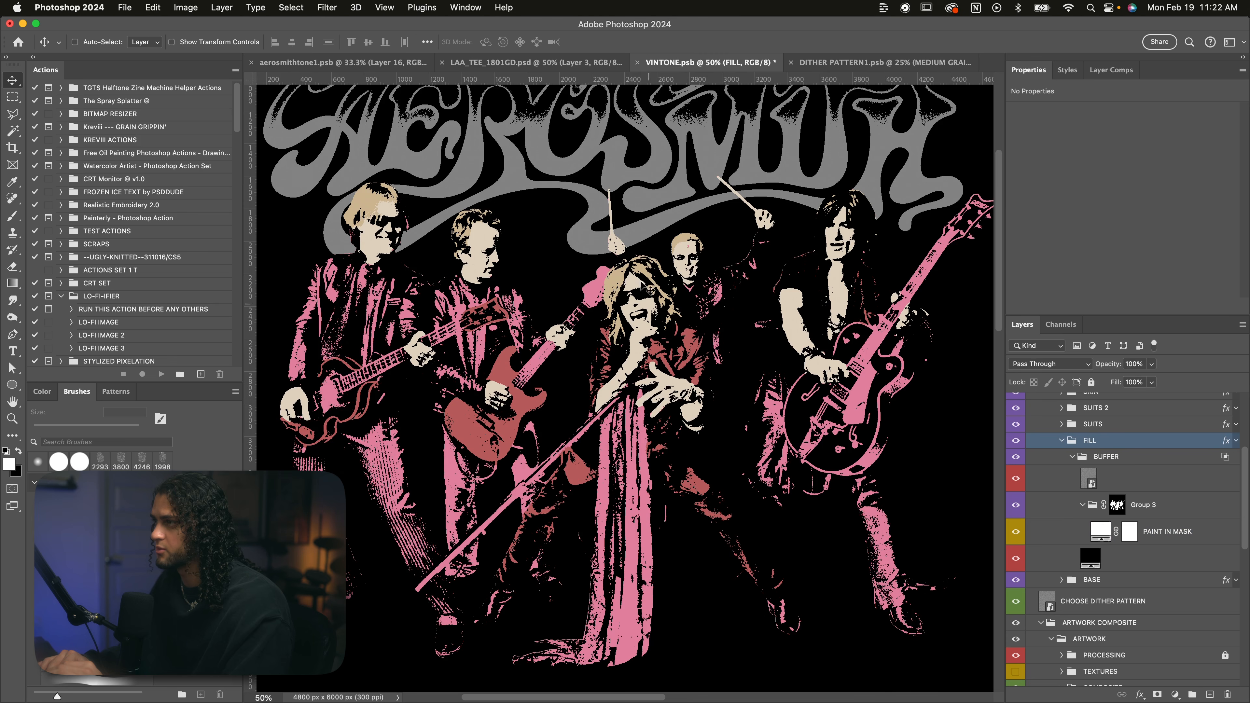
pyautogui.scroll(5, 1147, 454)
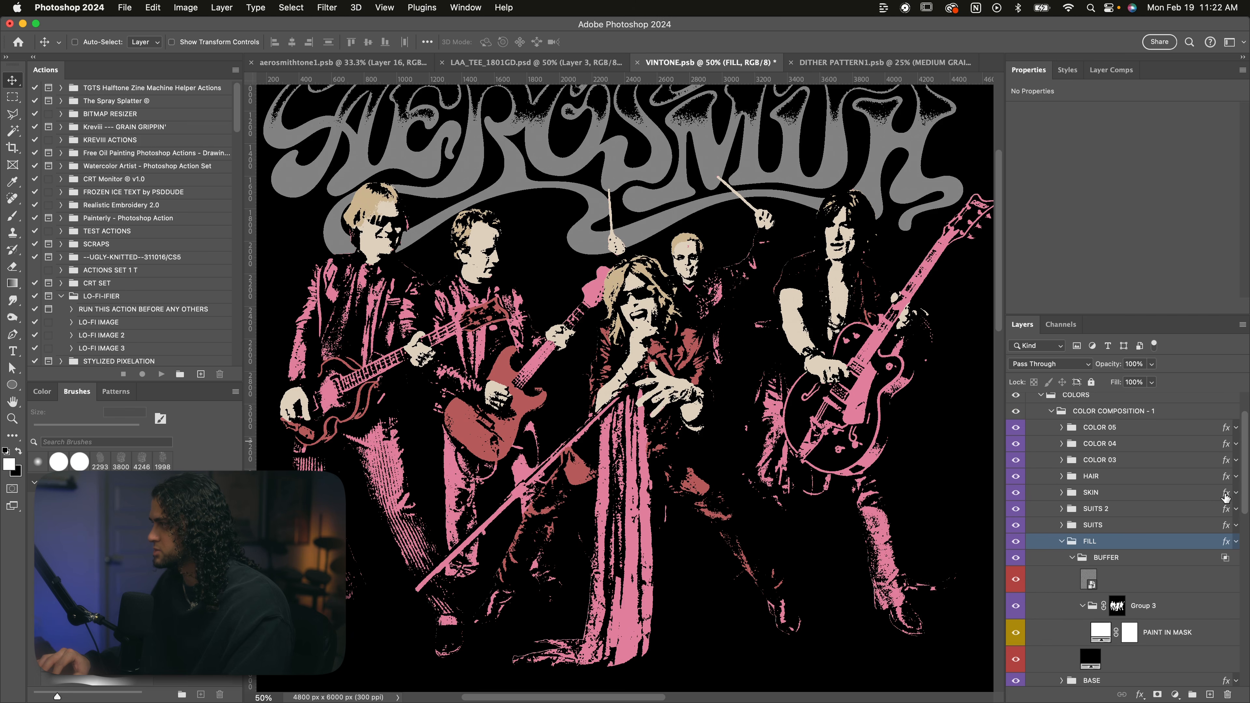
pyautogui.moveTo(1224, 494); pyautogui.dragTo(1130, 550)
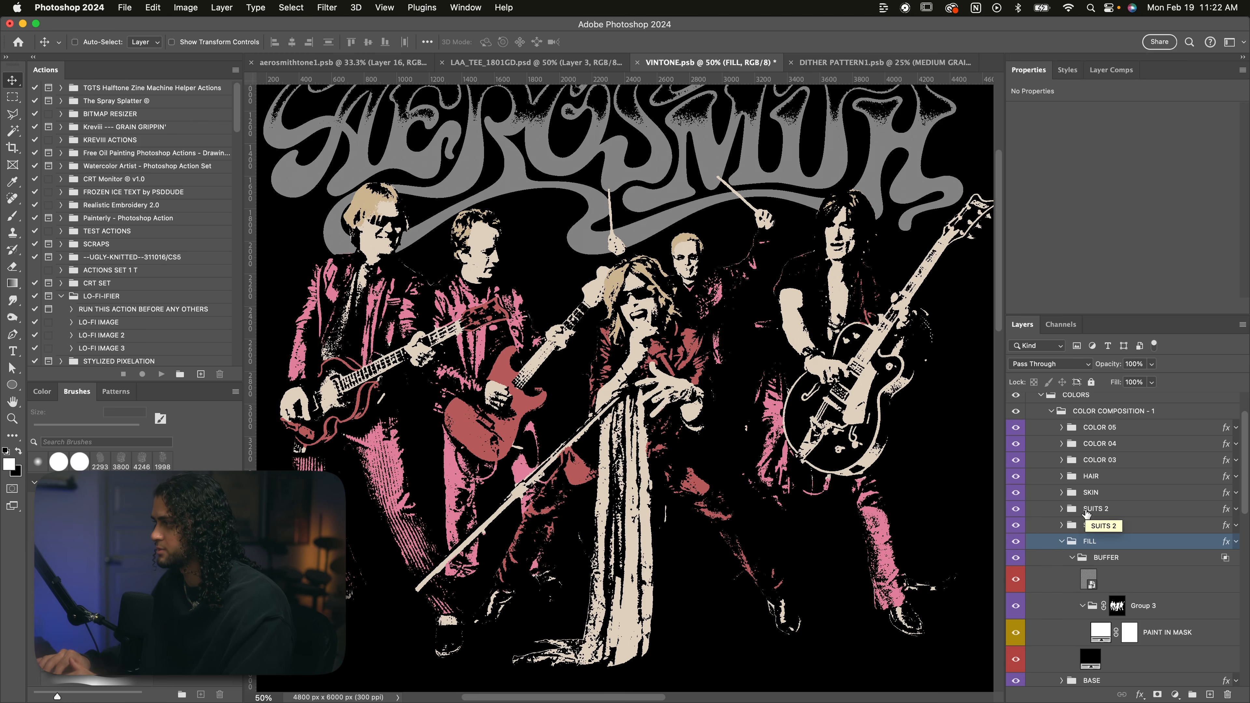
pyautogui.scroll(-1, 745, 436)
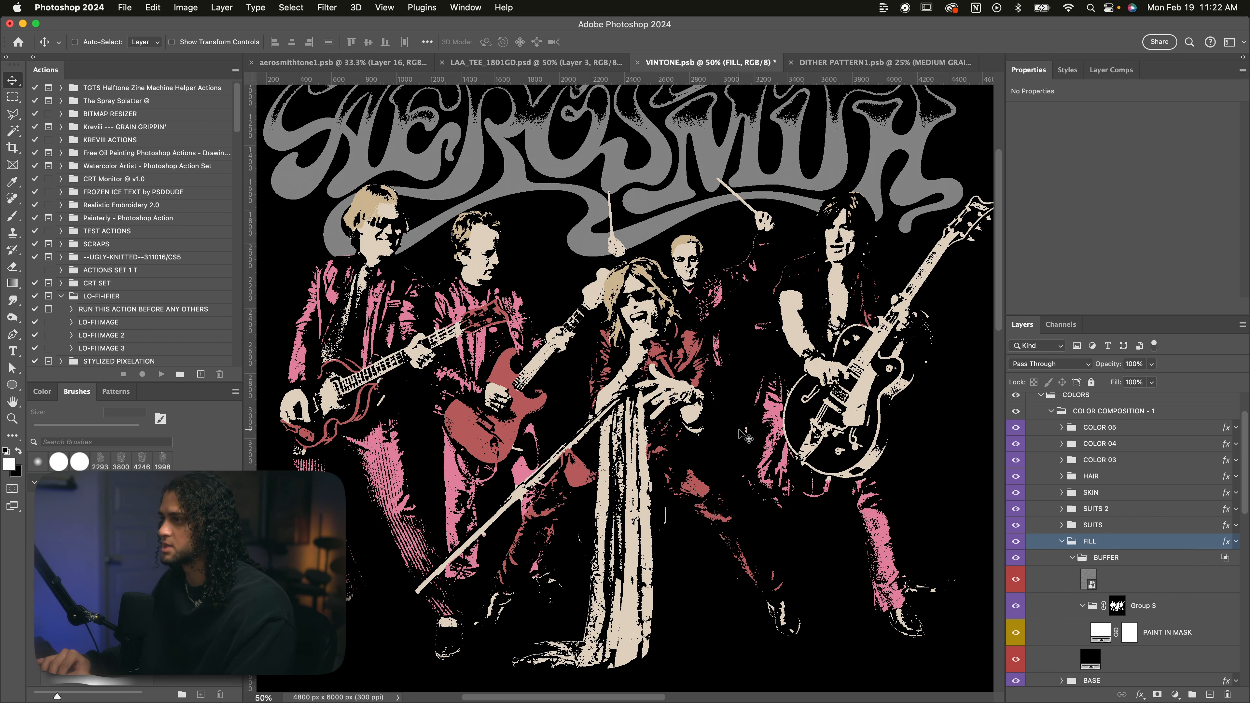
pyautogui.press('super+minus')
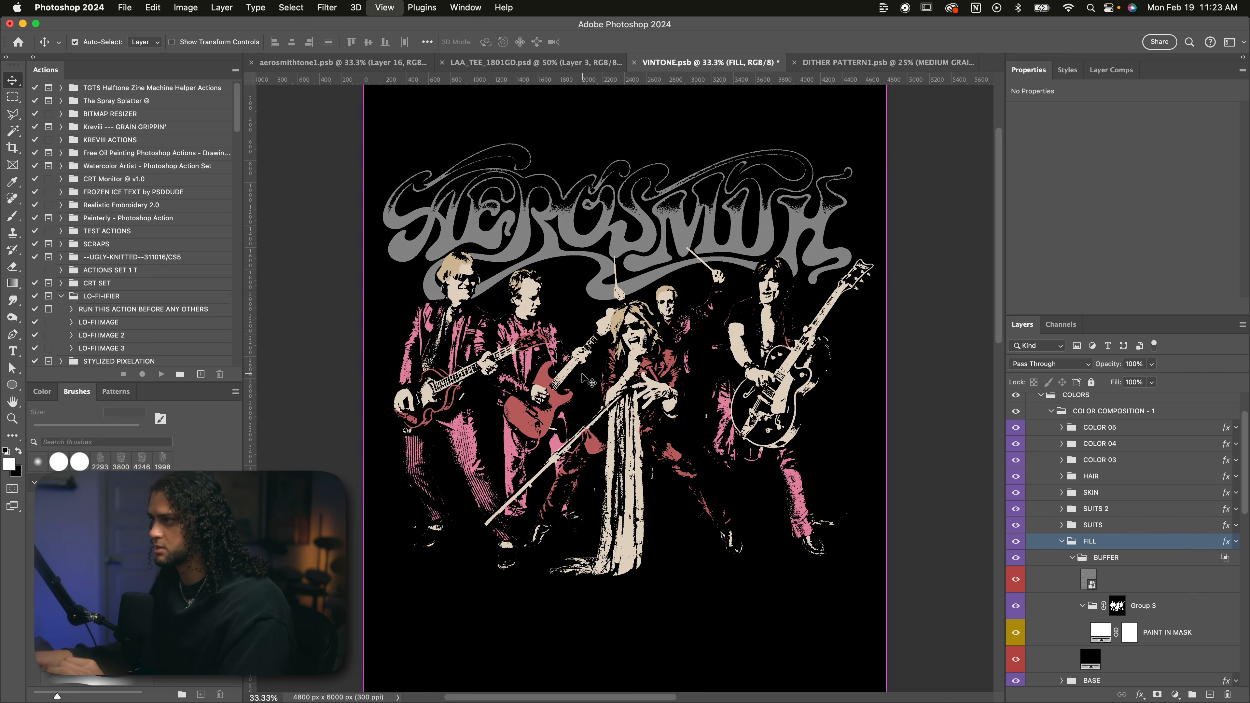
pyautogui.press('super+plus')
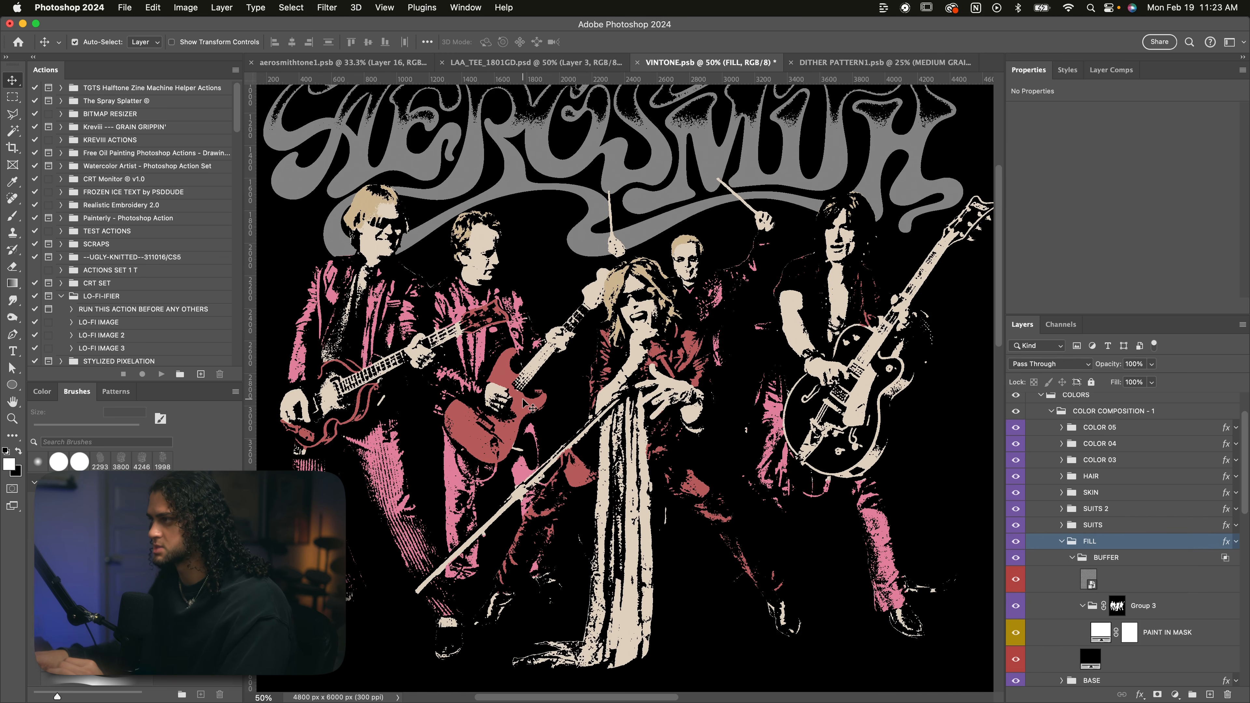
# Paint white over the Aerosmith logo in the COLOR 03 group's PAINT IN MASK layer mask with a 500 px brush.
pyautogui.press('super+minus')
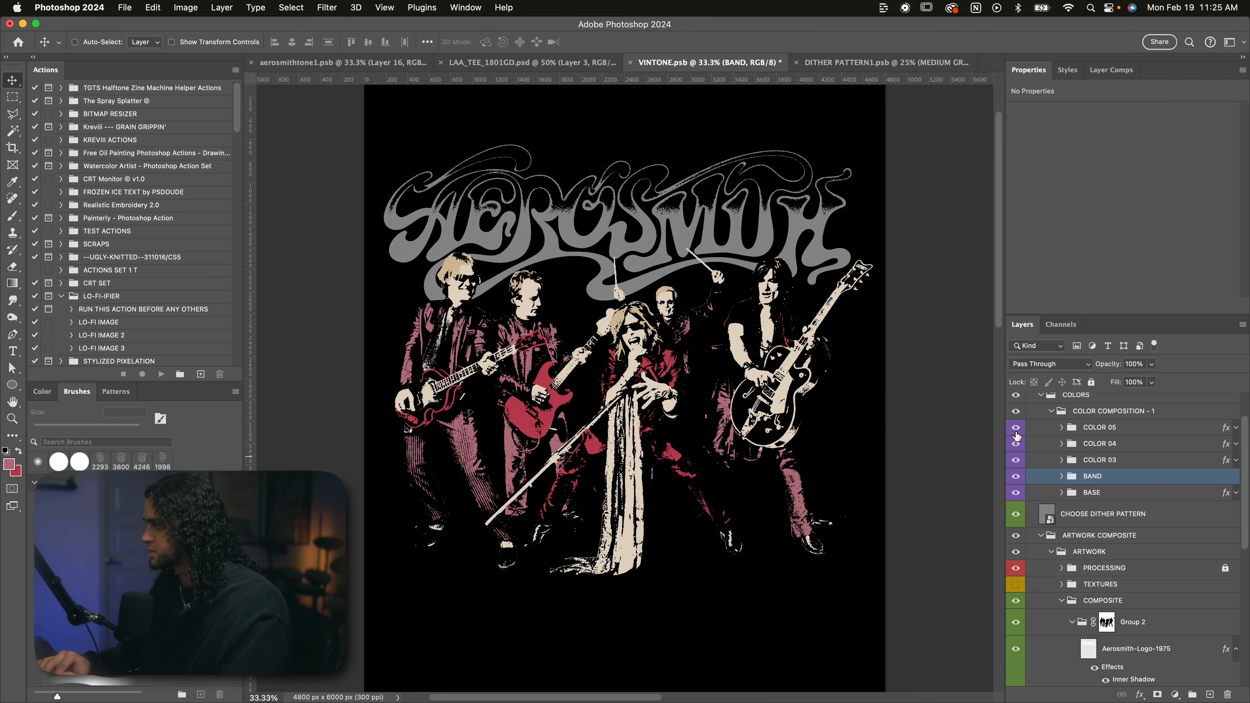
pyautogui.click(1061, 459)
pyautogui.click(1102, 461)
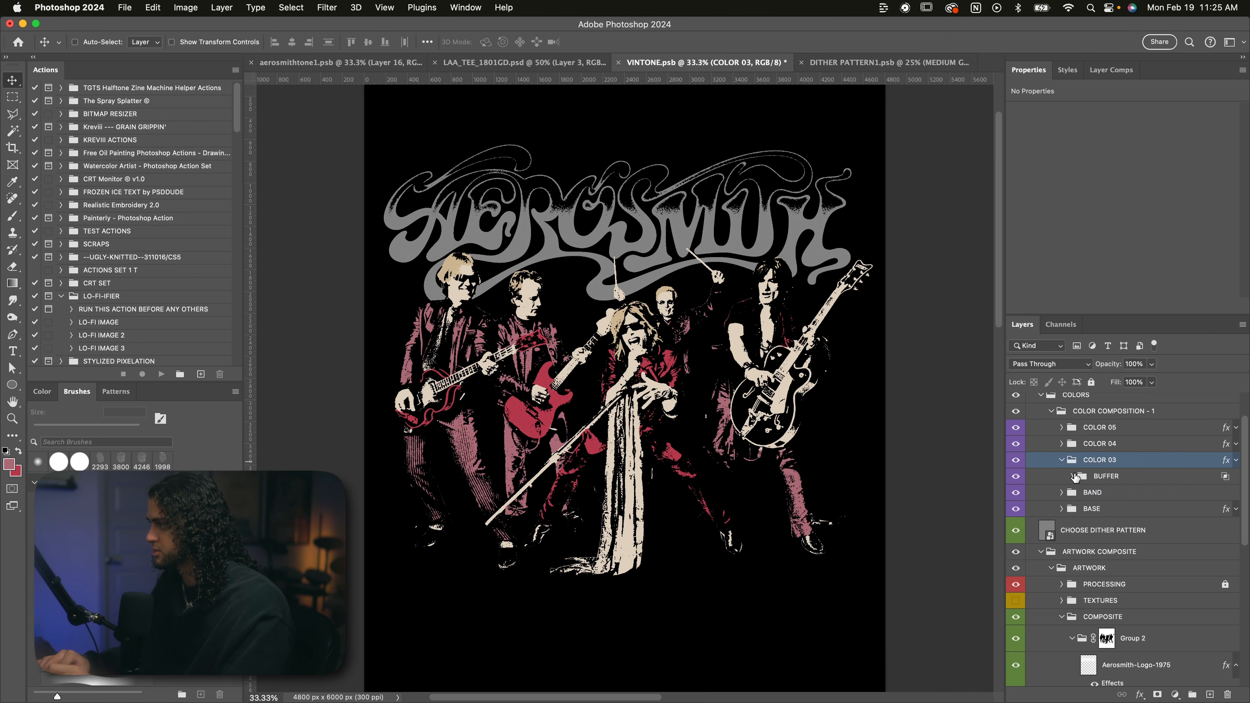
pyautogui.click(1073, 476)
pyautogui.click(1118, 524)
pyautogui.press('b')
pyautogui.moveTo(664, 251)
pyautogui.mouseDown()
pyautogui.moveTo(574, 306)
pyautogui.moveTo(709, 268)
pyautogui.moveTo(628, 251)
pyautogui.moveTo(421, 280)
pyautogui.mouseUp()
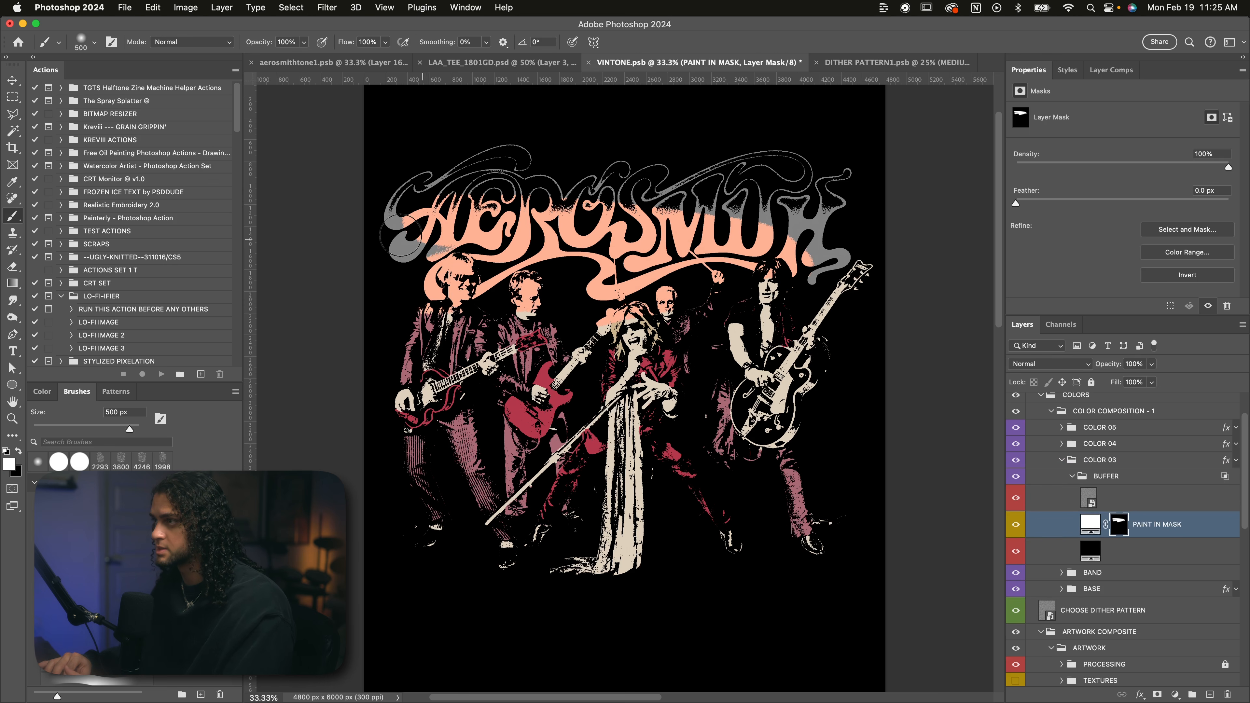
pyautogui.moveTo(400, 235); pyautogui.dragTo(571, 227)
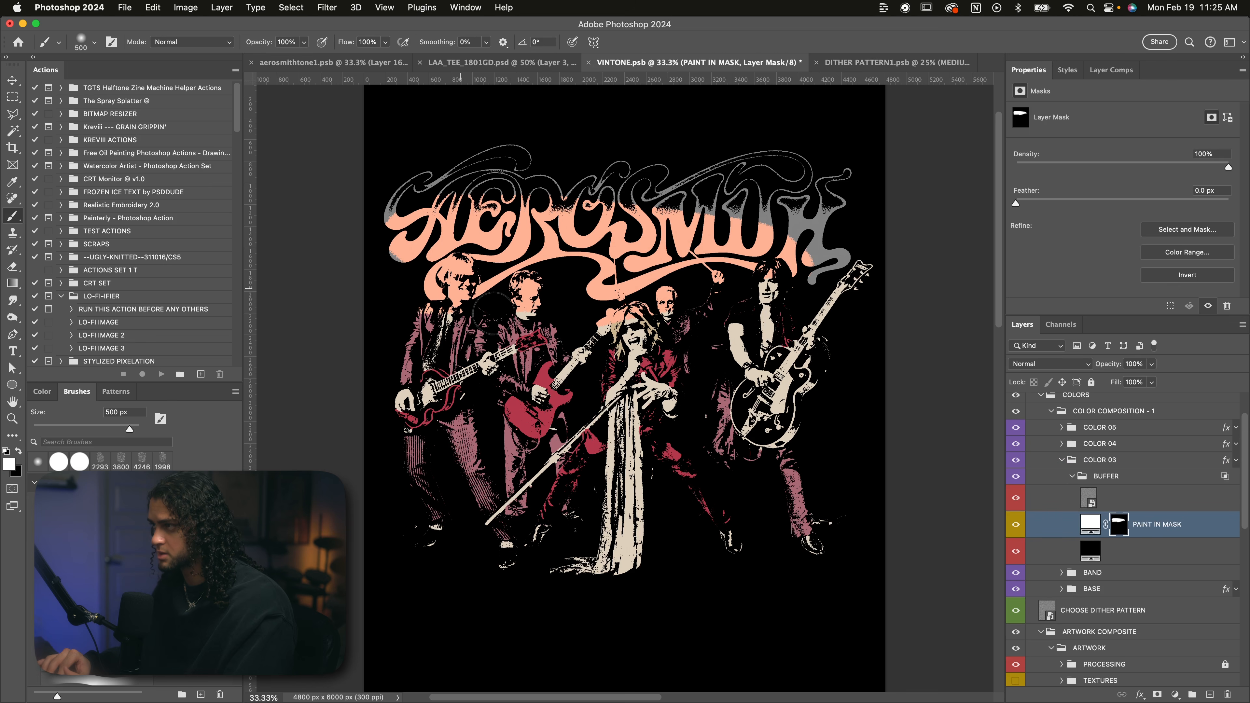
pyautogui.scroll(2, 561, 315)
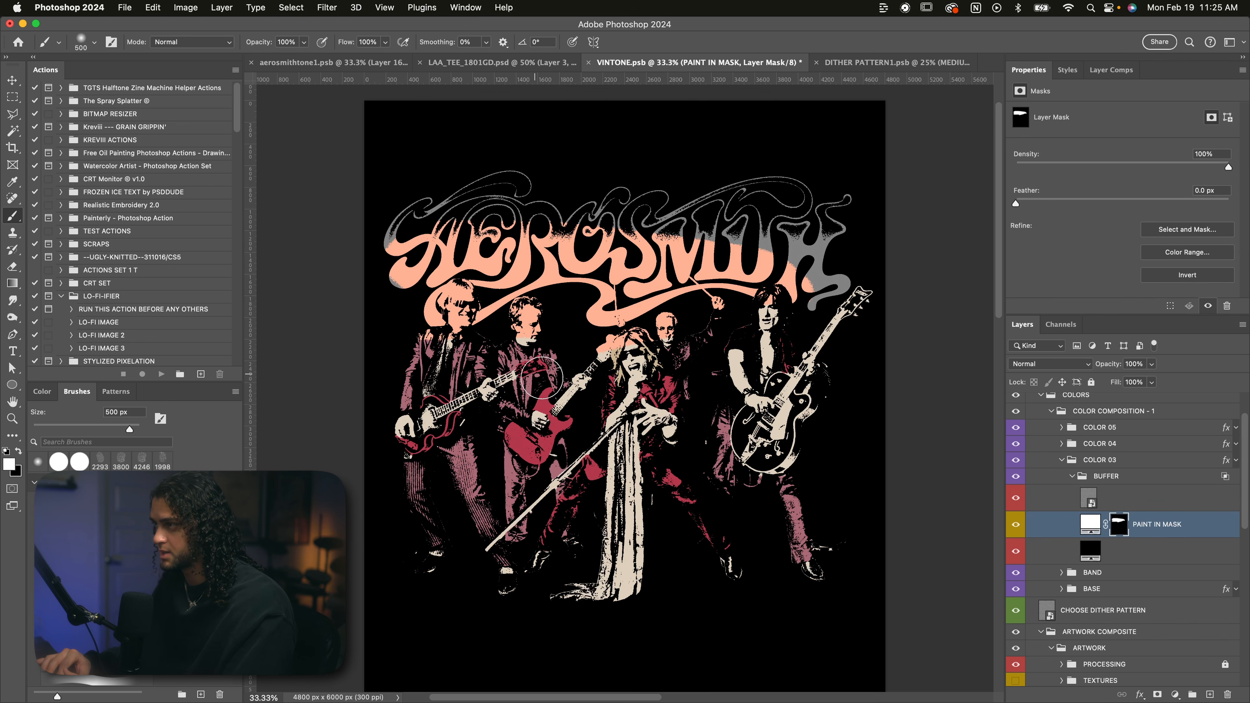
pyautogui.moveTo(866, 256)
pyautogui.mouseDown()
pyautogui.moveTo(806, 246)
pyautogui.moveTo(767, 290)
pyautogui.mouseUp()
# Group COLOR 03's PAINT IN MASK layer and mask the group with the band cutout loaded from Group 2's layer mask.
pyautogui.click(1188, 526)
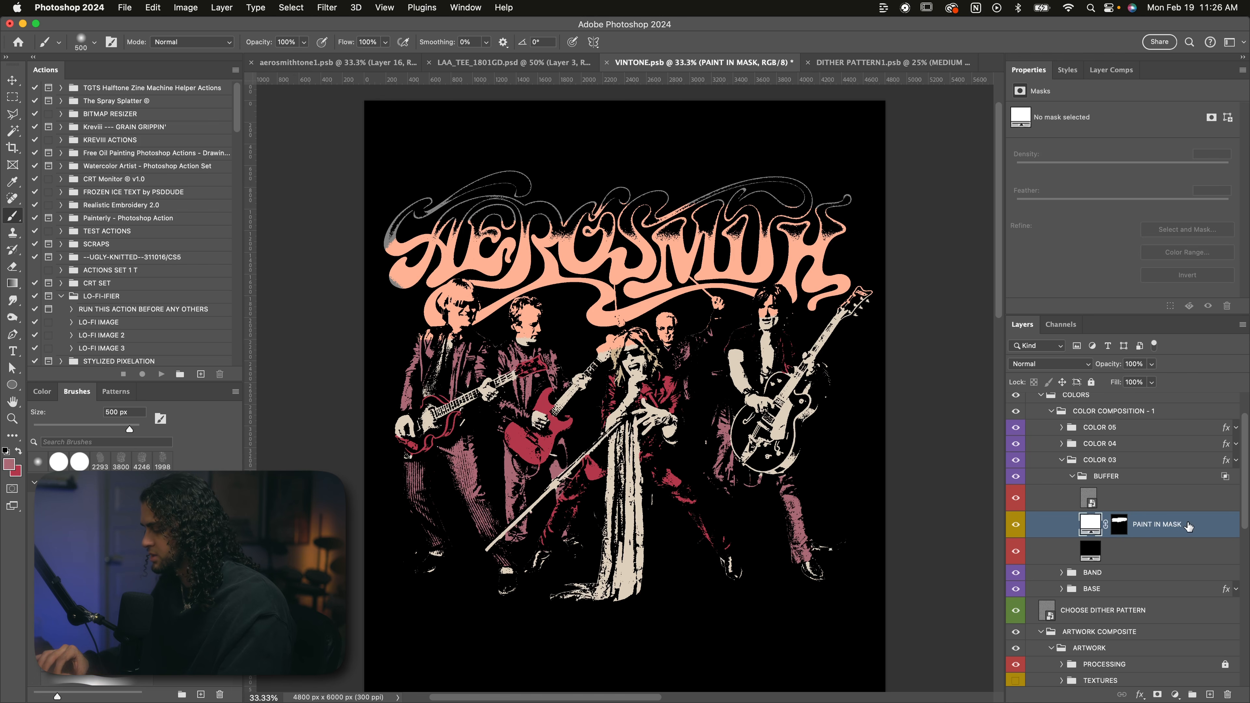
pyautogui.press('super+g')
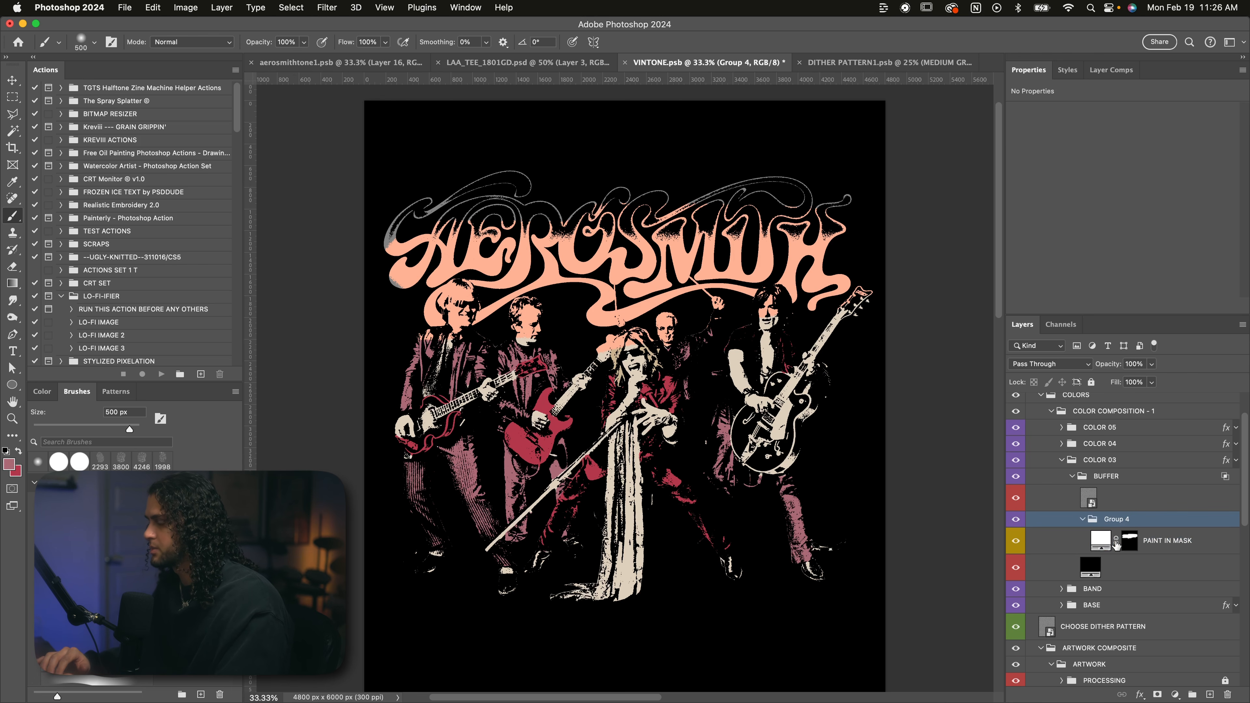
pyautogui.scroll(-10, 1116, 543)
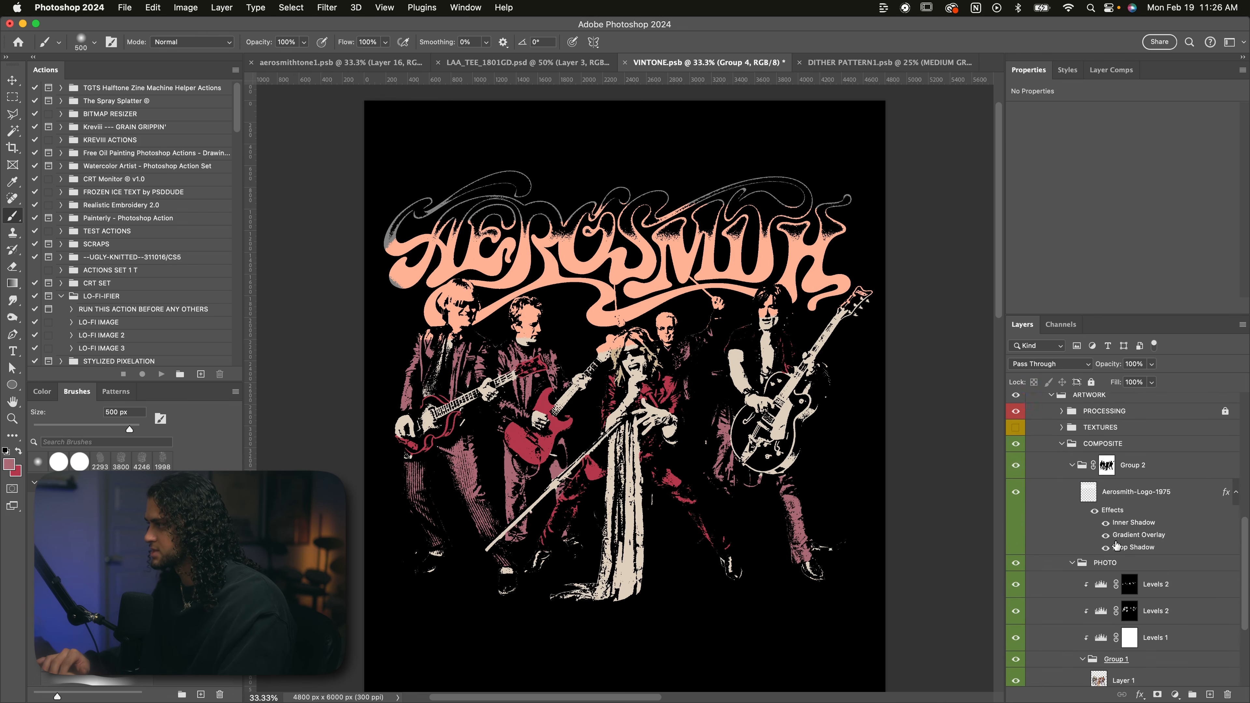
pyautogui.scroll(5, 1115, 543)
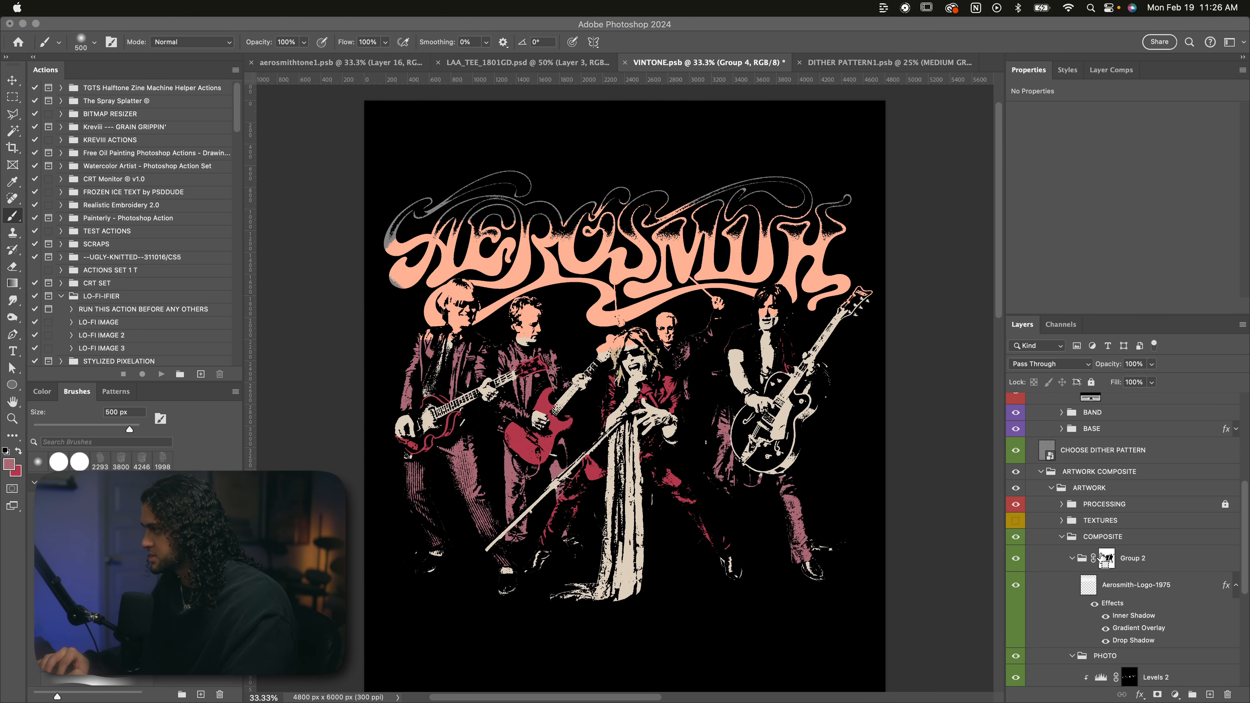
pyautogui.scroll(9, 1116, 529)
pyautogui.click(1107, 530)
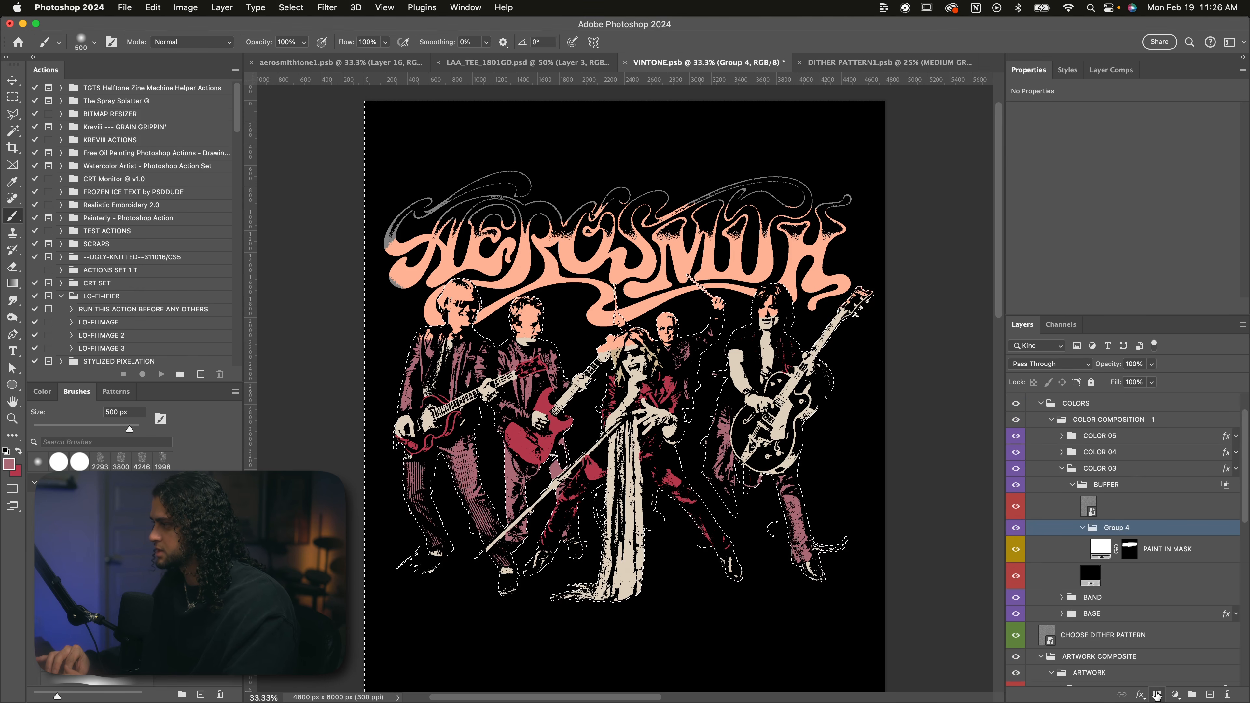
pyautogui.hotkey('ctrl', 'alt', 'm')
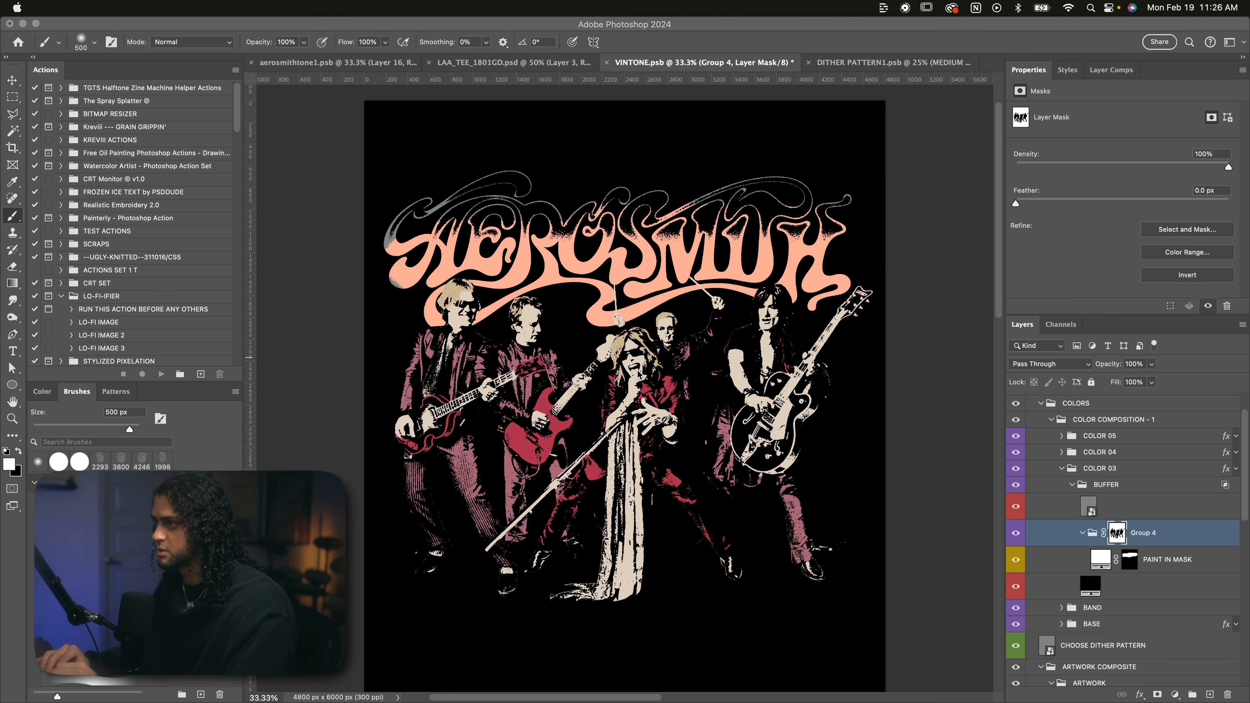
# Nest Group 4 inside another group and mask the outer group with the shape of the Aerosmith-Logo-1975 layer.
pyautogui.click(1139, 561)
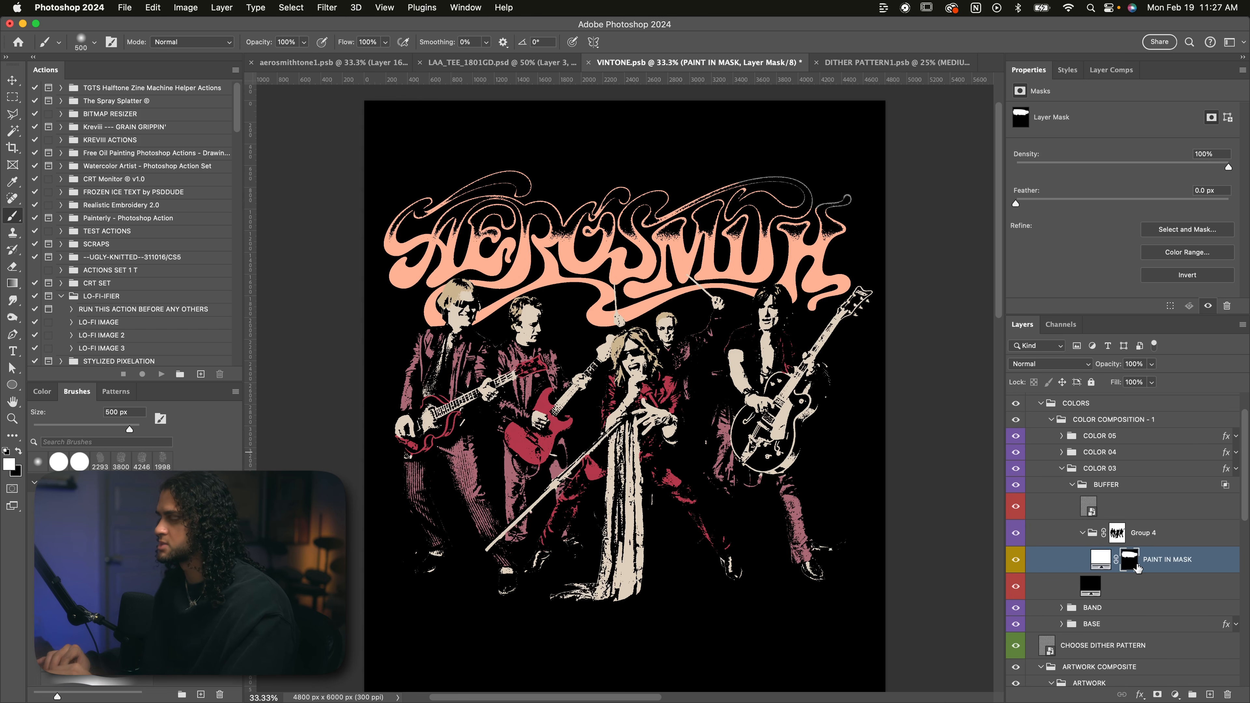
pyautogui.click(1116, 532)
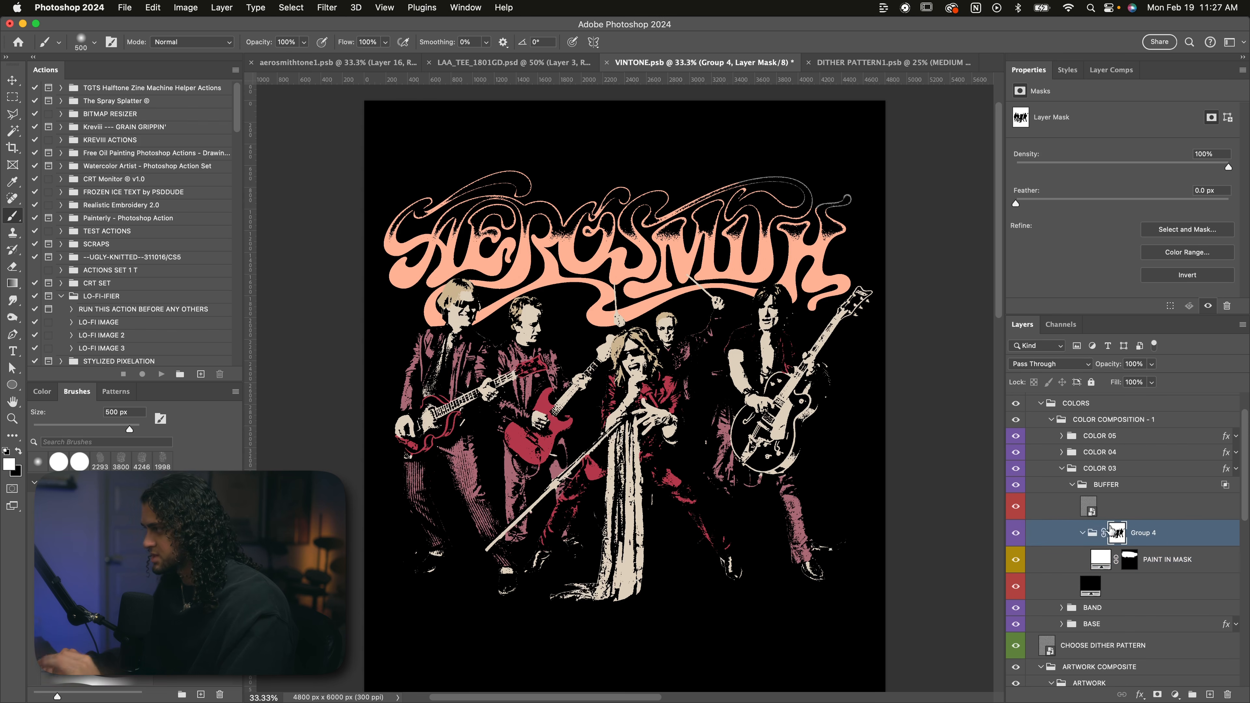
pyautogui.press('super+g')
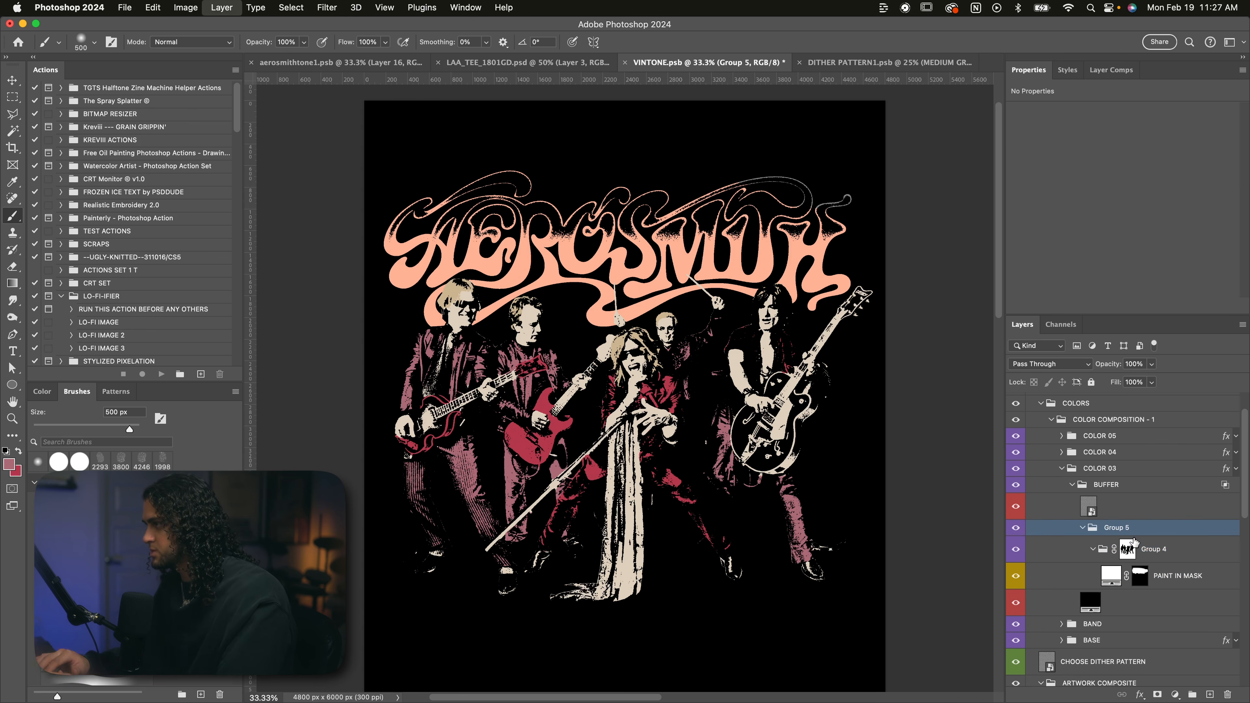
pyautogui.scroll(5, 1133, 540)
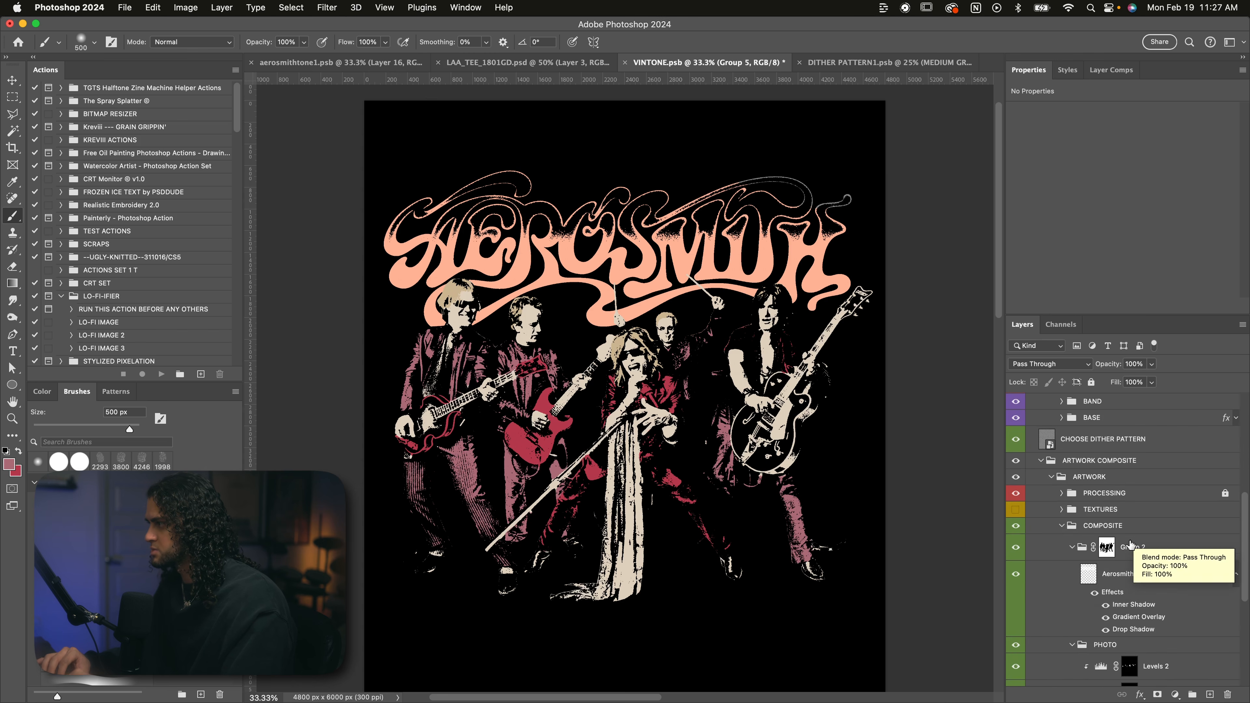
pyautogui.scroll(5, 1147, 640)
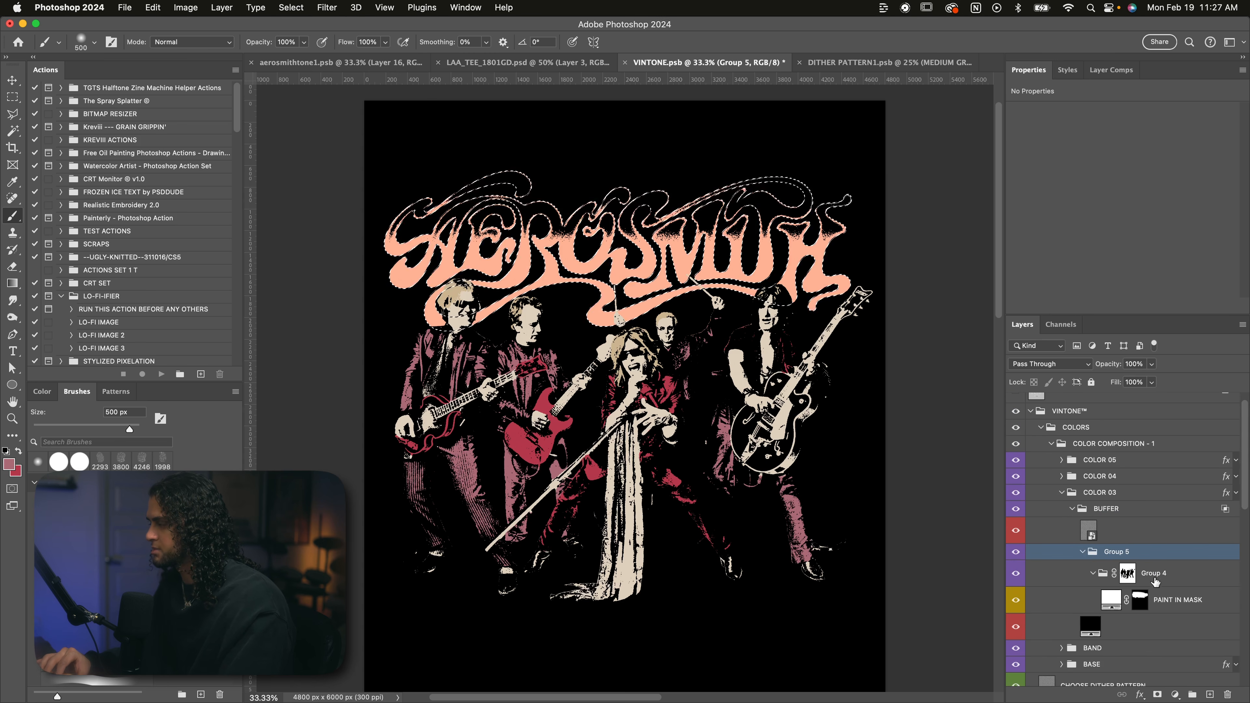
pyautogui.click(1157, 695)
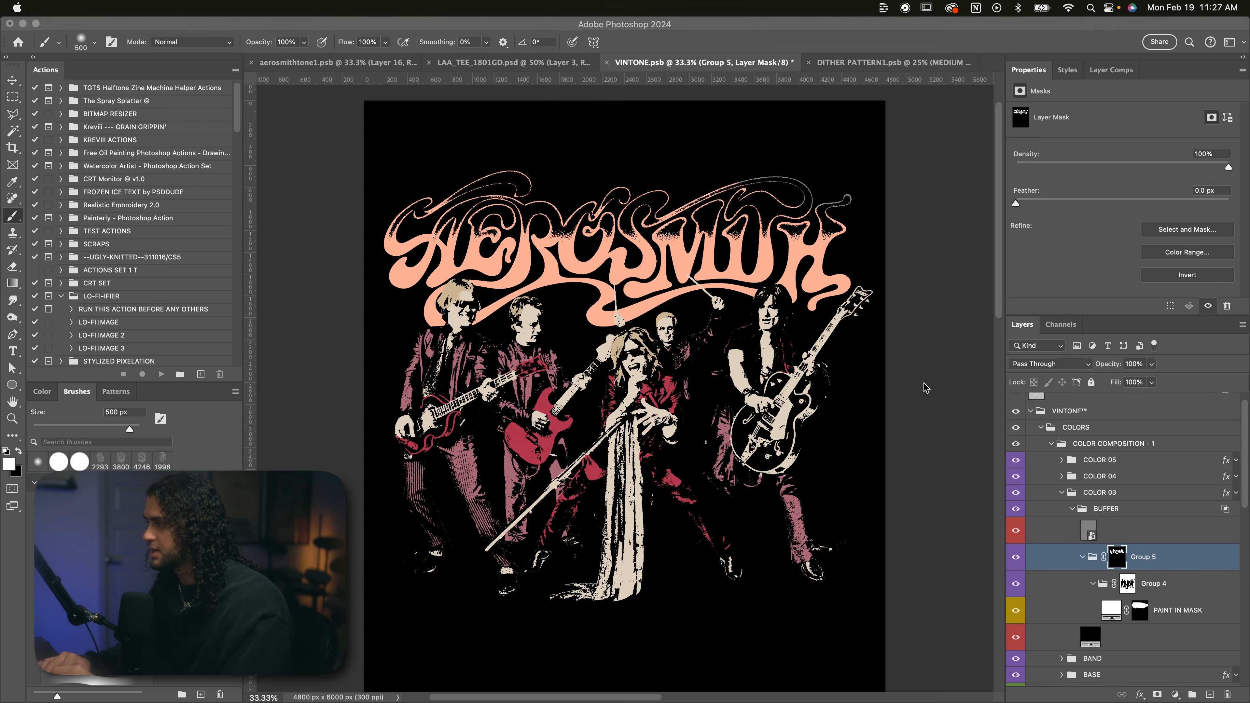
# Enlarge the brush to 700 px and paint the logo's remaining upper swirls into the PAINT IN MASK layer mask.
pyautogui.click(1147, 616)
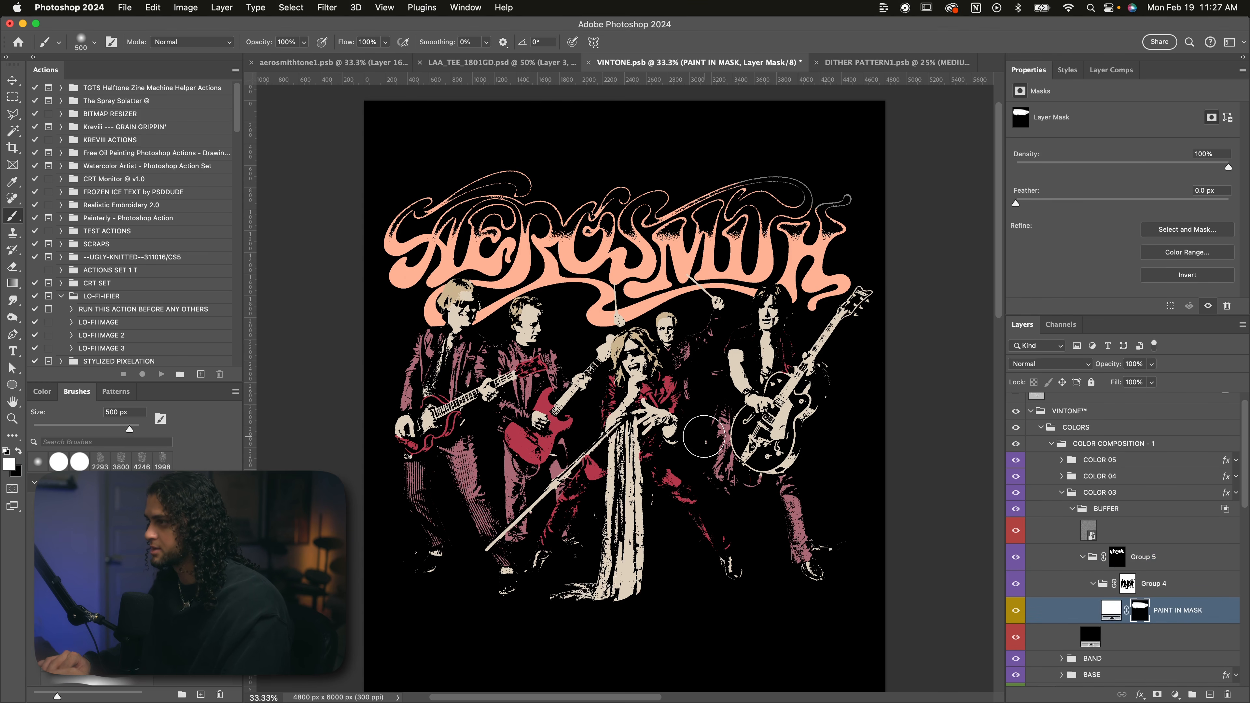
pyautogui.press(']')
pyautogui.press(']')
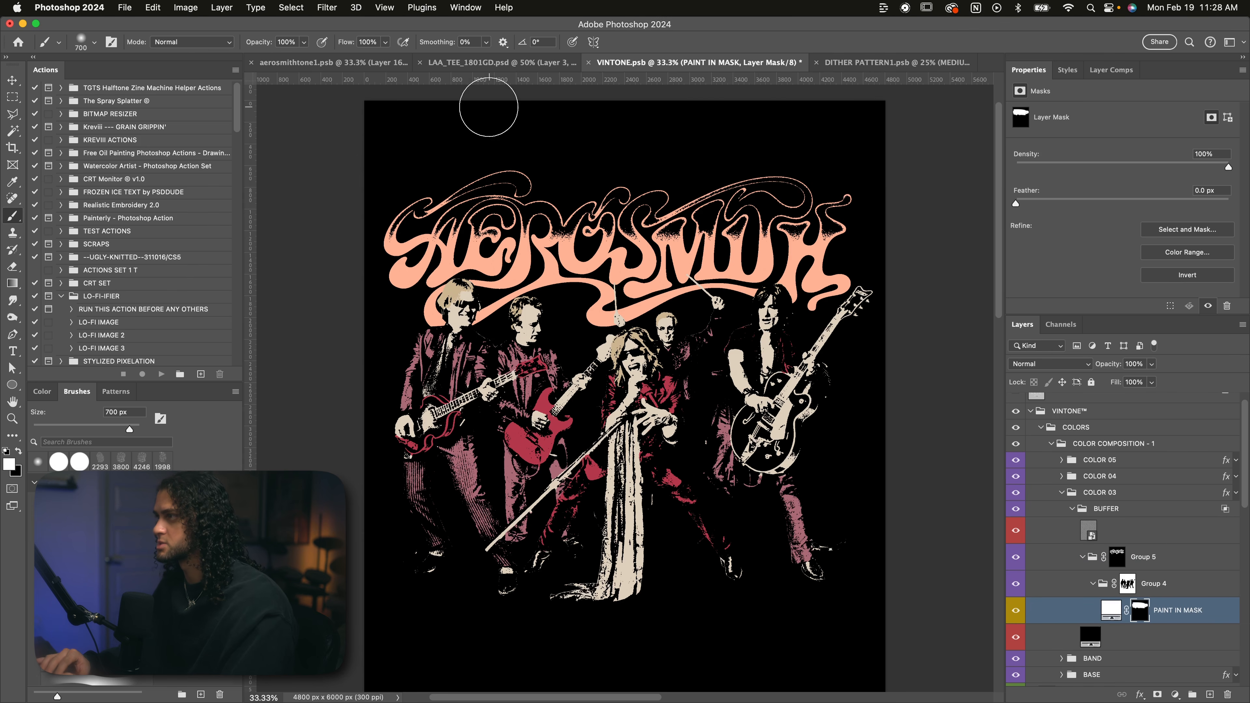
# Set the COLOR 03 group's color overlay to red b4384c, sampled from the second guitarist's guitar.
pyautogui.press('v')
pyautogui.click(1110, 493)
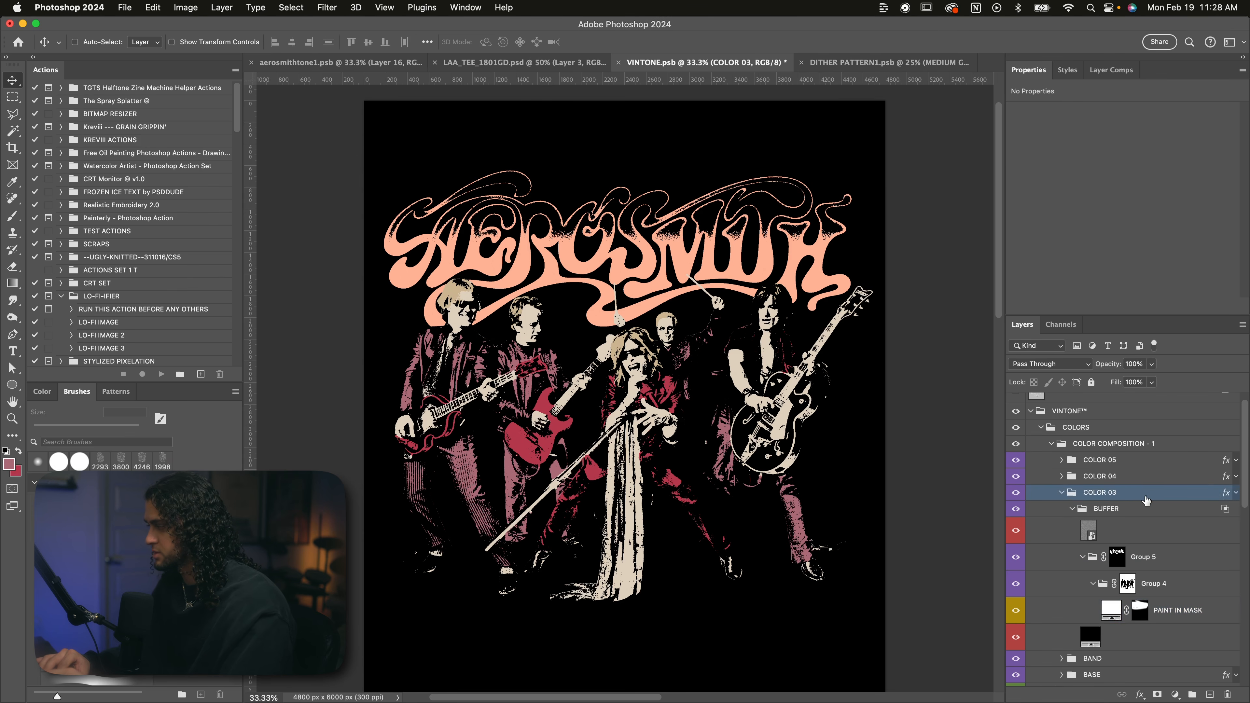
pyautogui.doubleClick(1141, 499)
pyautogui.moveTo(822, 91); pyautogui.dragTo(925, 90)
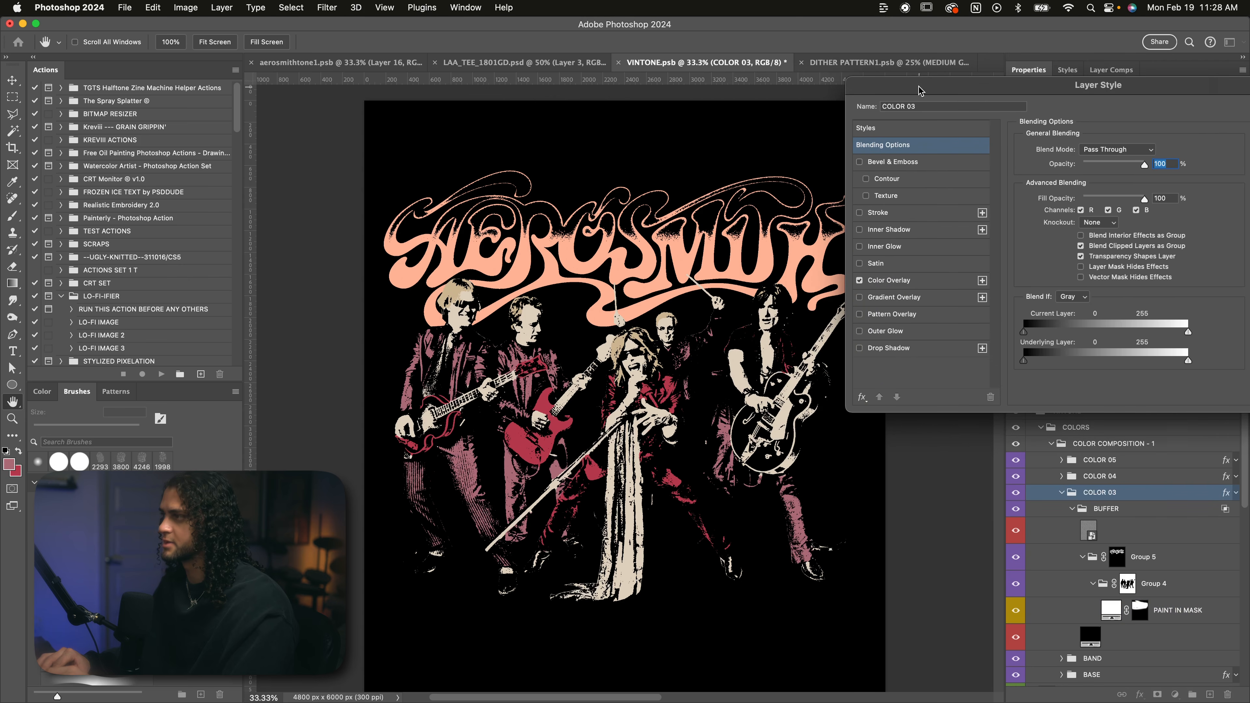
pyautogui.click(910, 282)
pyautogui.click(1152, 153)
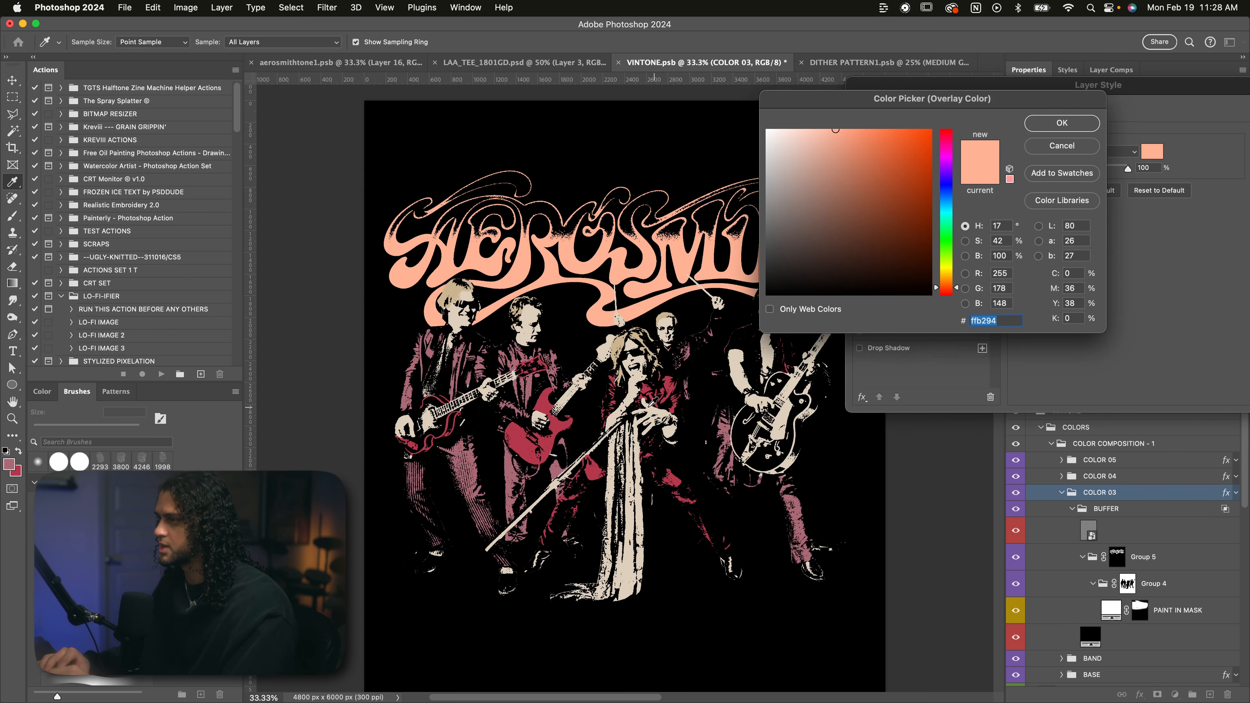
pyautogui.click(541, 415)
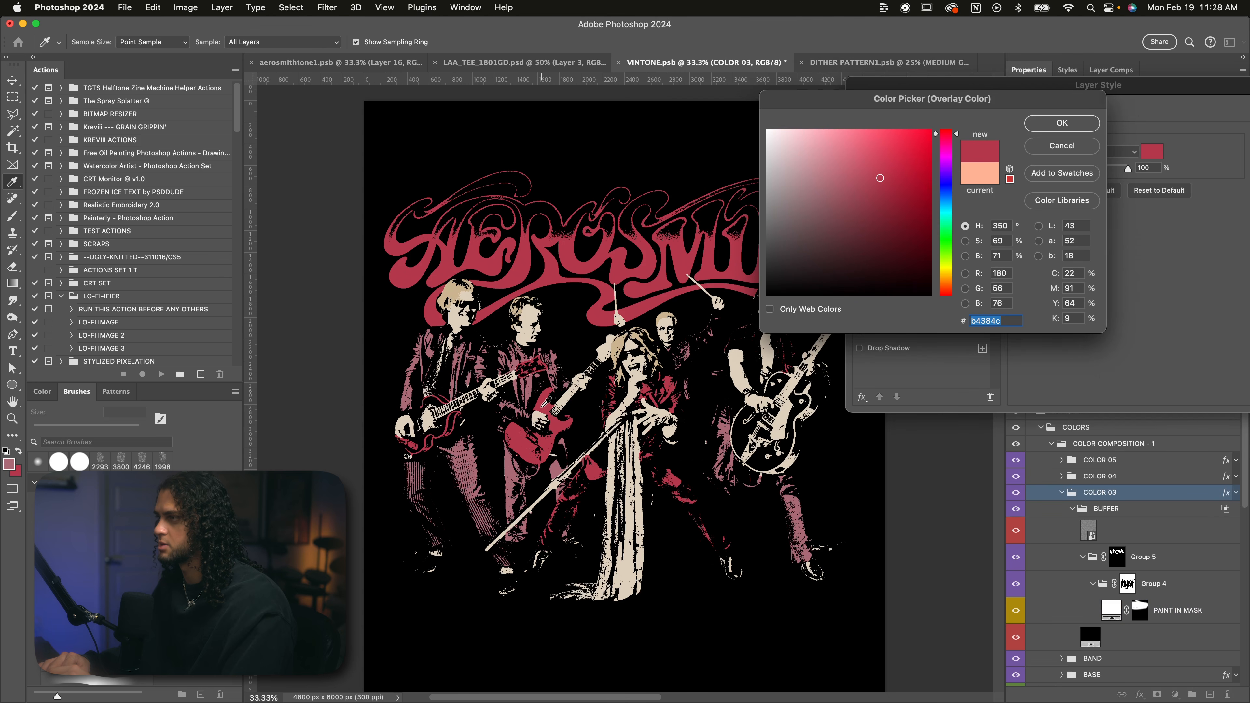
pyautogui.press('Return')
pyautogui.press('Return')
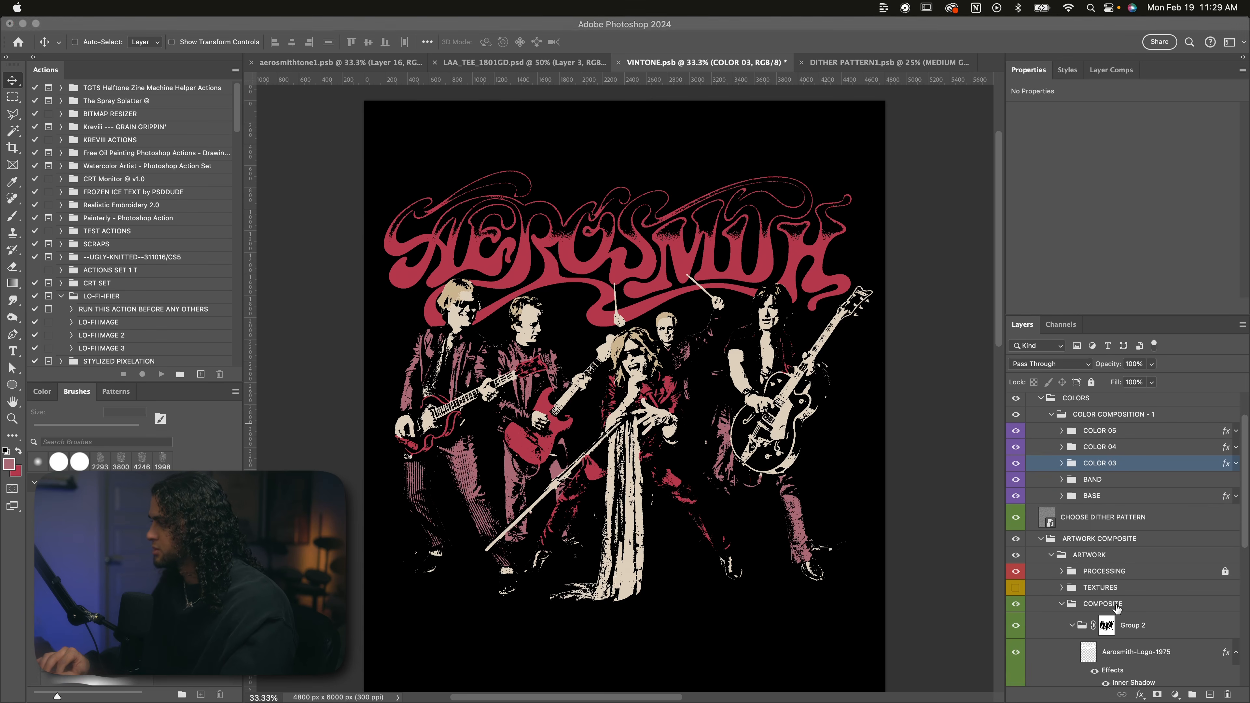
# Select the Aerosmith-Logo-1975 layer in the COMPOSITE group and collapse the PHOTO group.
pyautogui.scroll(-5, 1106, 608)
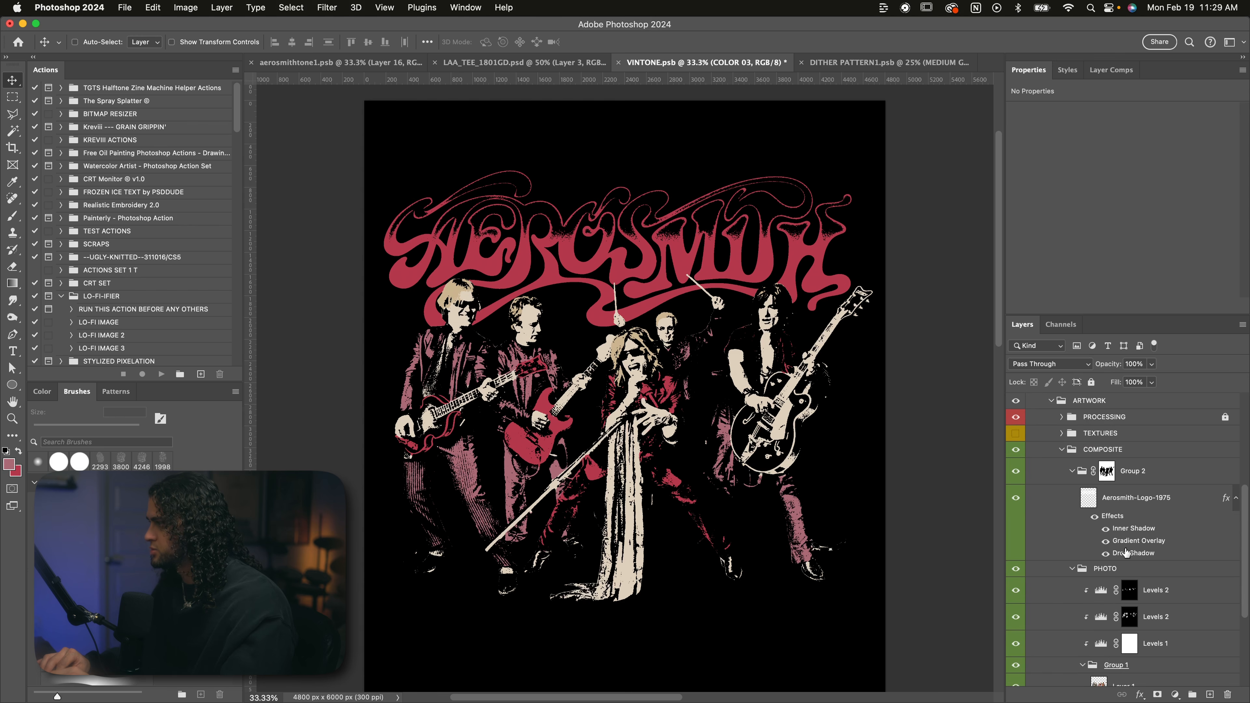
pyautogui.click(1124, 498)
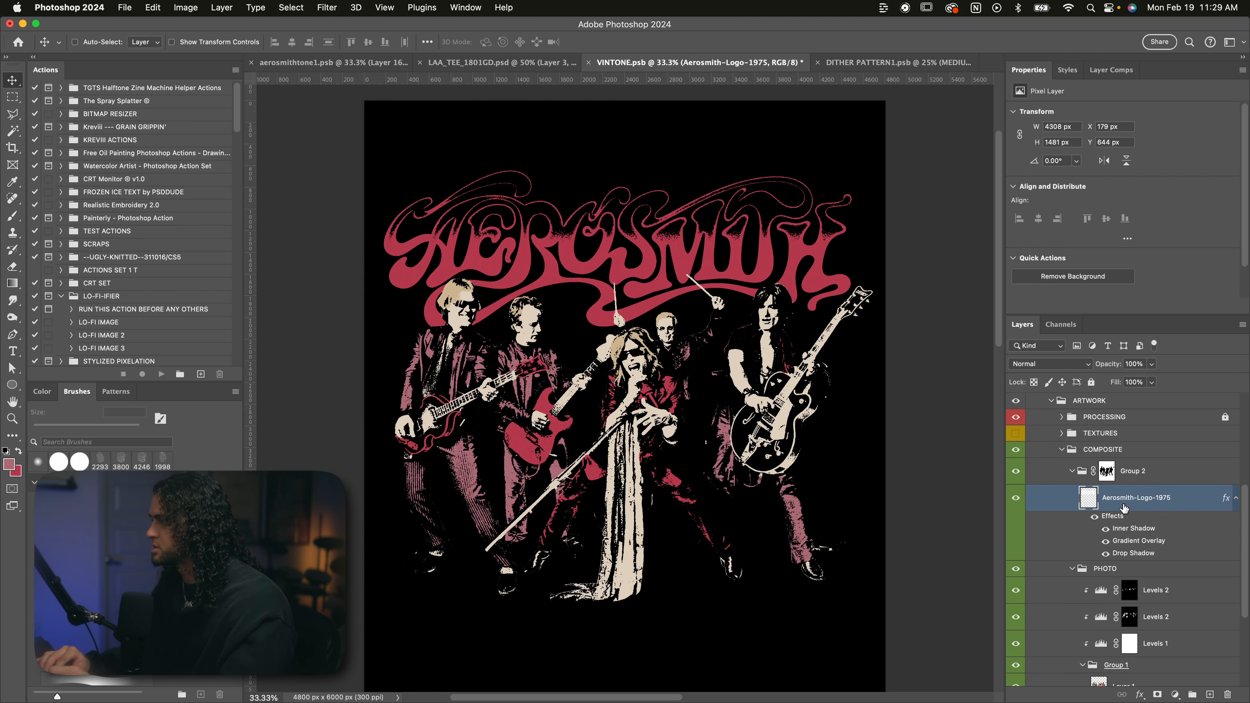
pyautogui.click(1073, 570)
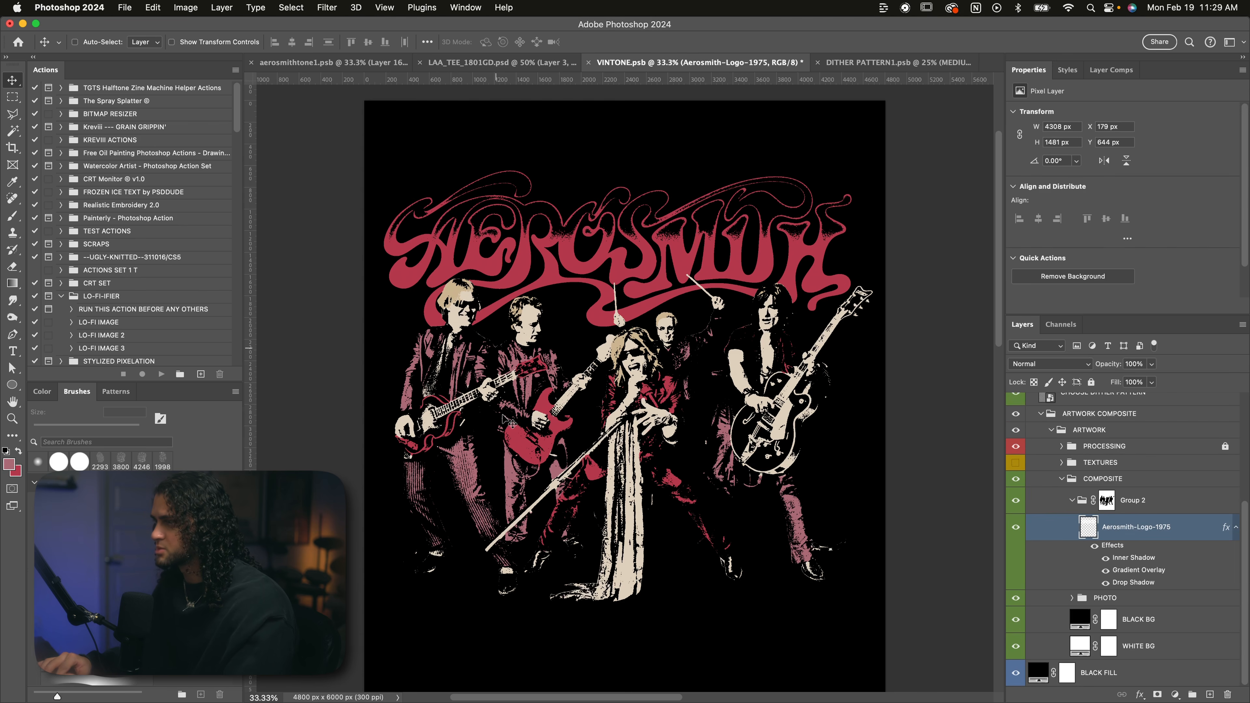
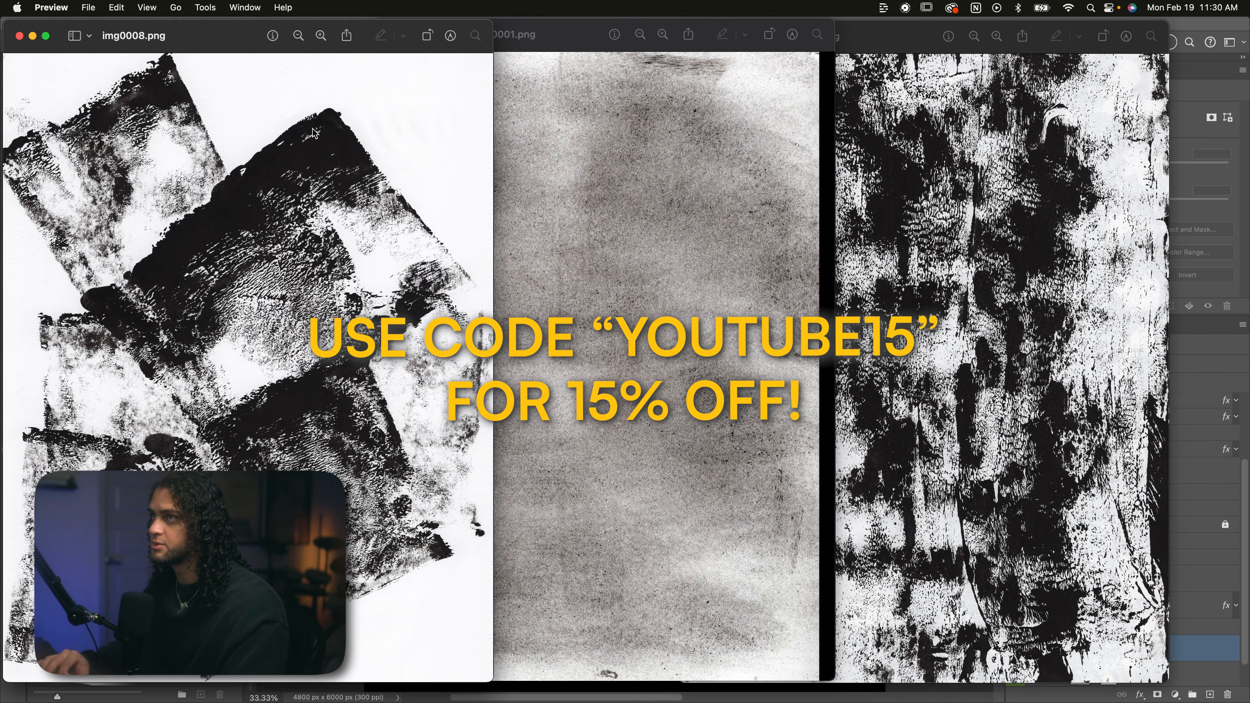
# Compare the ink roll textures img0008.png, img0001.png and img0014.png, and close their previews.
pyautogui.click(669, 251)
pyautogui.click(933, 241)
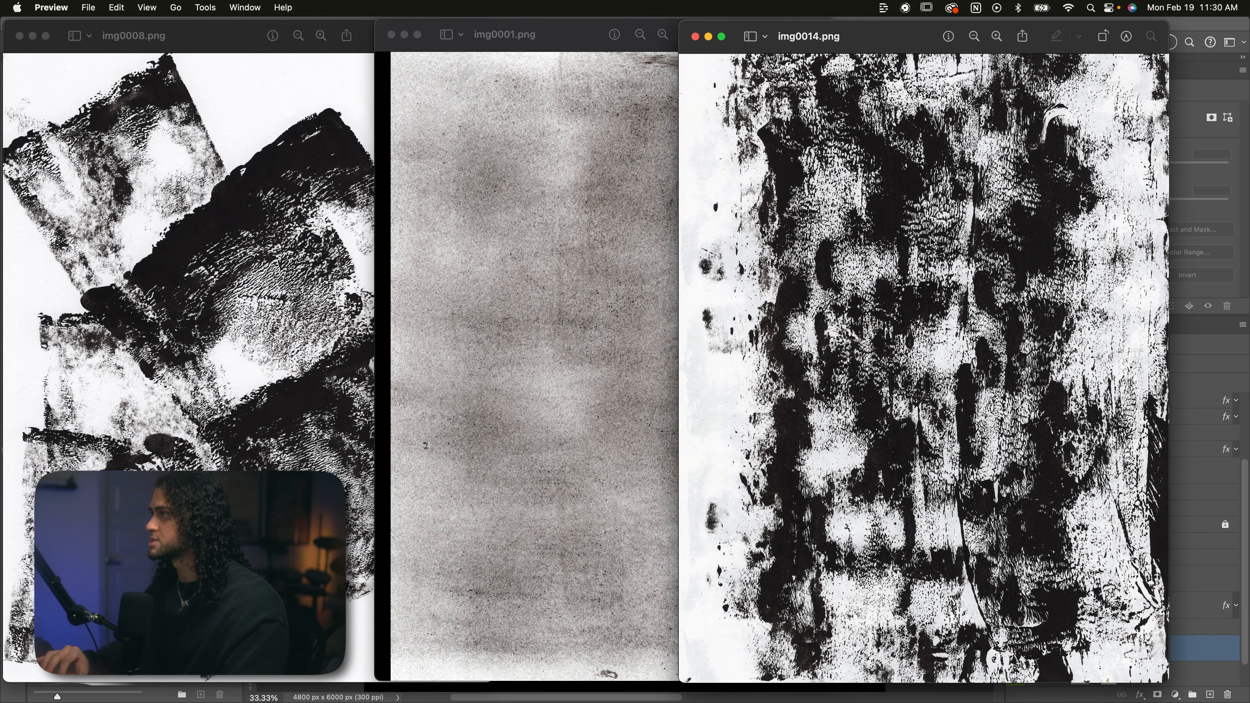
pyautogui.moveTo(860, 41); pyautogui.dragTo(904, 41)
pyautogui.click(571, 76)
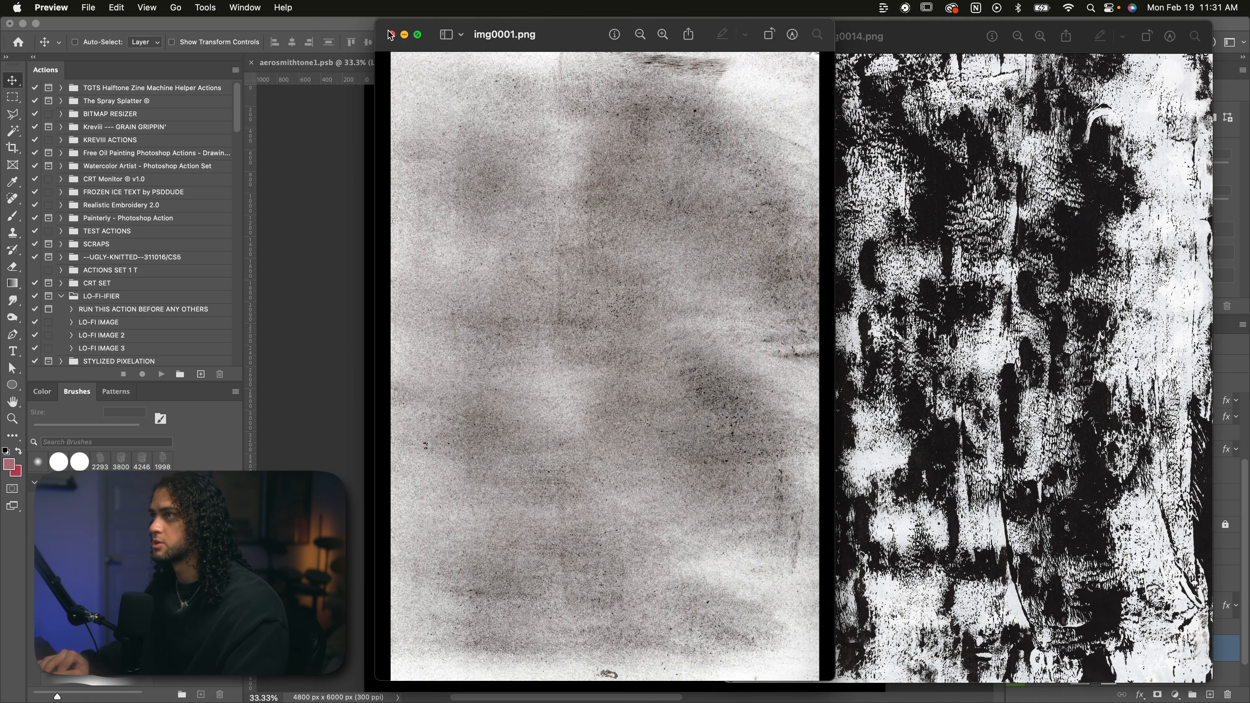
pyautogui.click(390, 35)
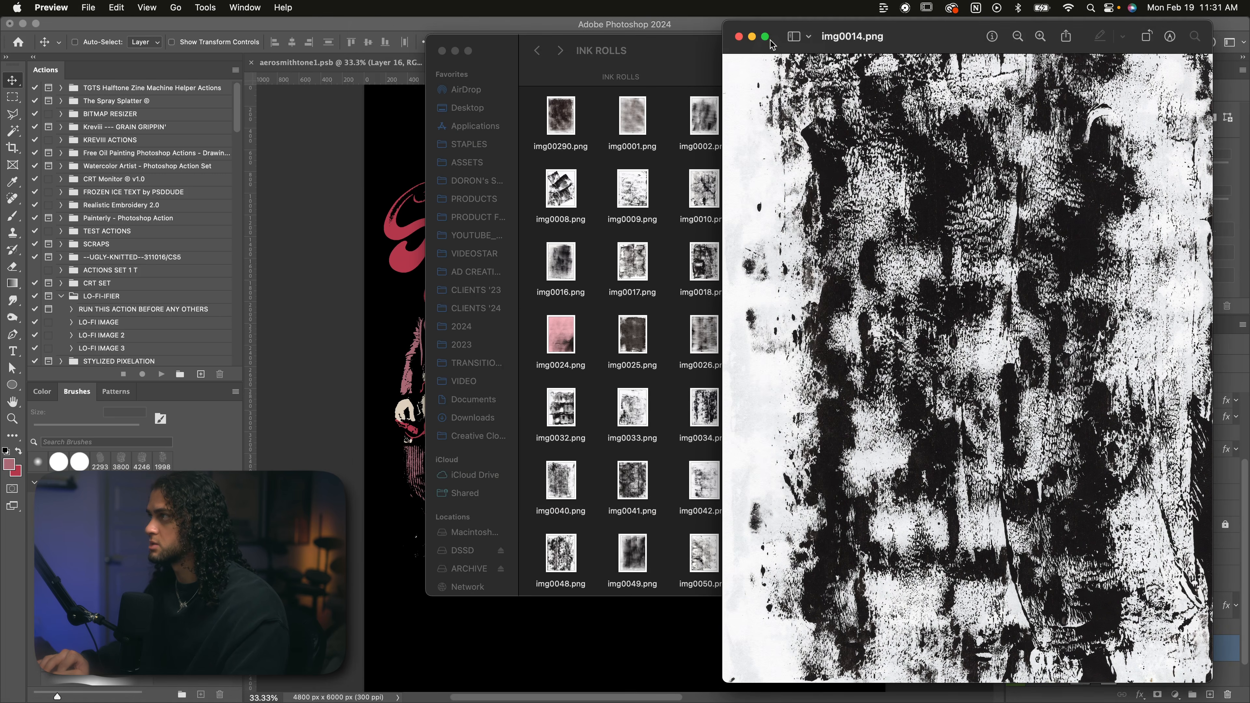
pyautogui.click(739, 37)
# Place img0031.png from the INK ROLLS folder above BLACK BG, rotated 90° and scaled to about 3942 × 3110 px behind the band.
pyautogui.moveTo(670, 43); pyautogui.dragTo(707, 46)
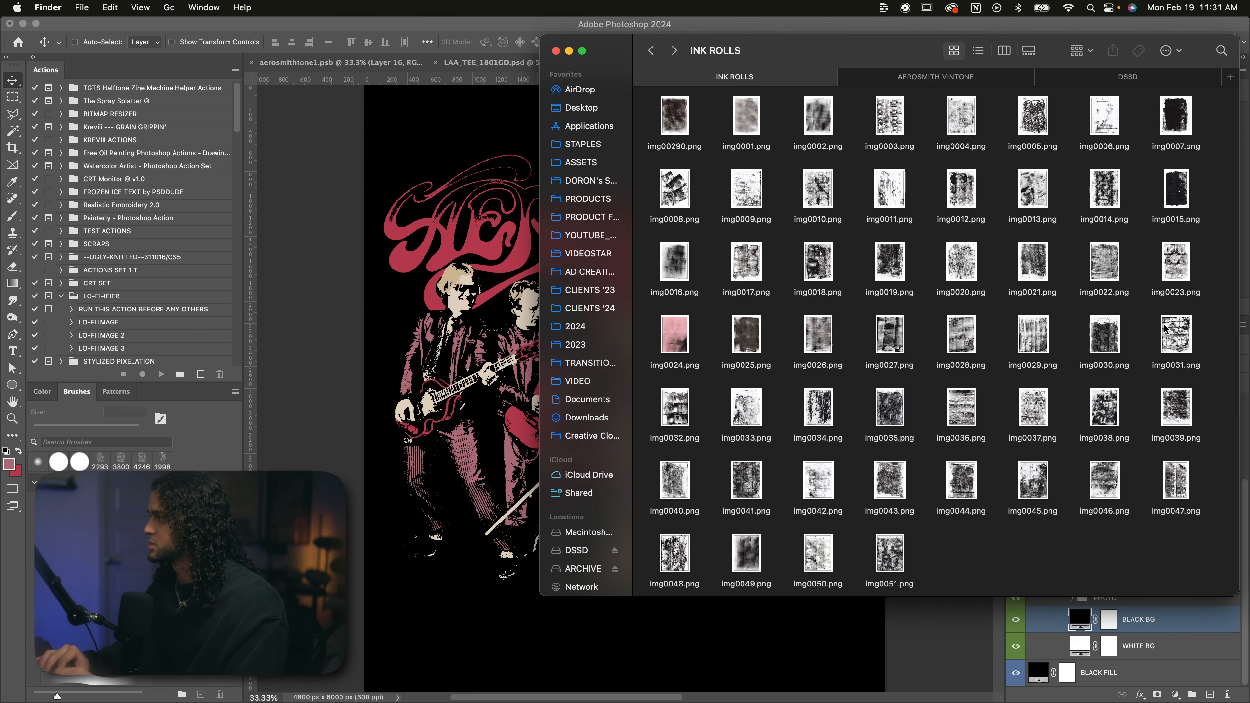
pyautogui.moveTo(1175, 333); pyautogui.dragTo(496, 309)
pyautogui.moveTo(758, 382); pyautogui.dragTo(778, 385)
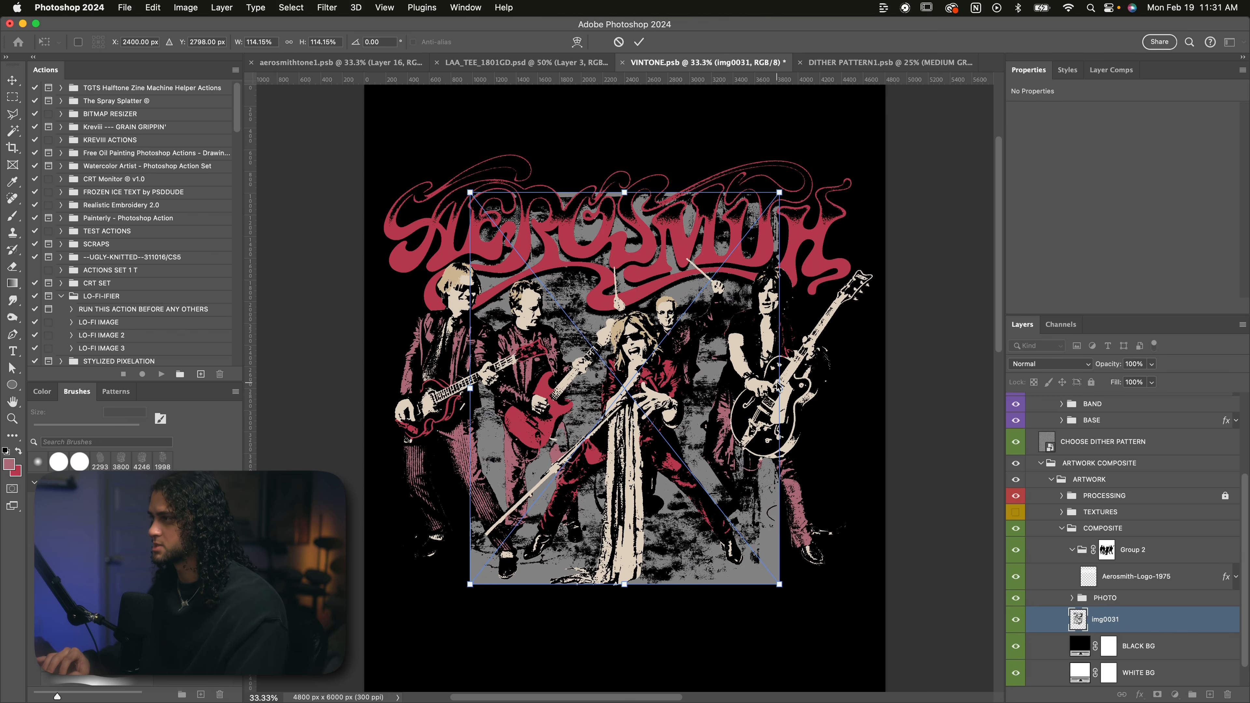
pyautogui.moveTo(805, 185); pyautogui.dragTo(847, 586)
pyautogui.press('Return')
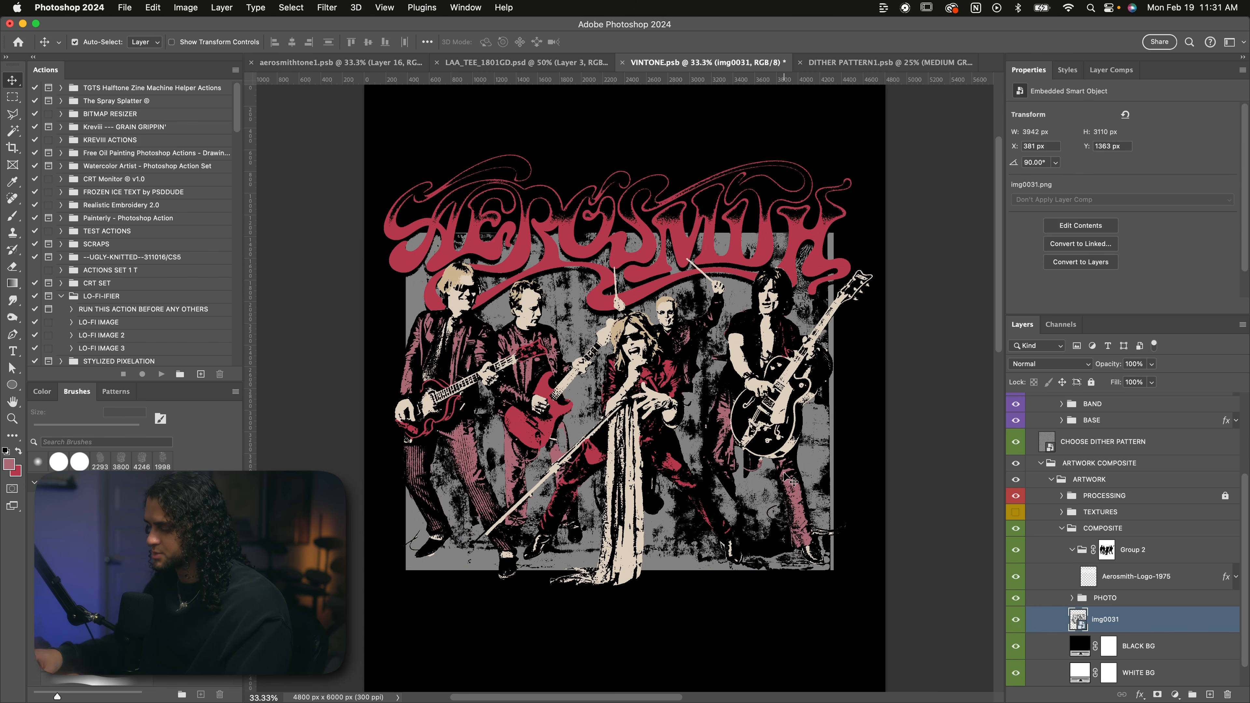
# Move the img0031 texture to about X 331 px, Y 1434 px and invert it.
pyautogui.moveTo(793, 481); pyautogui.dragTo(785, 493)
pyautogui.press('super+i')
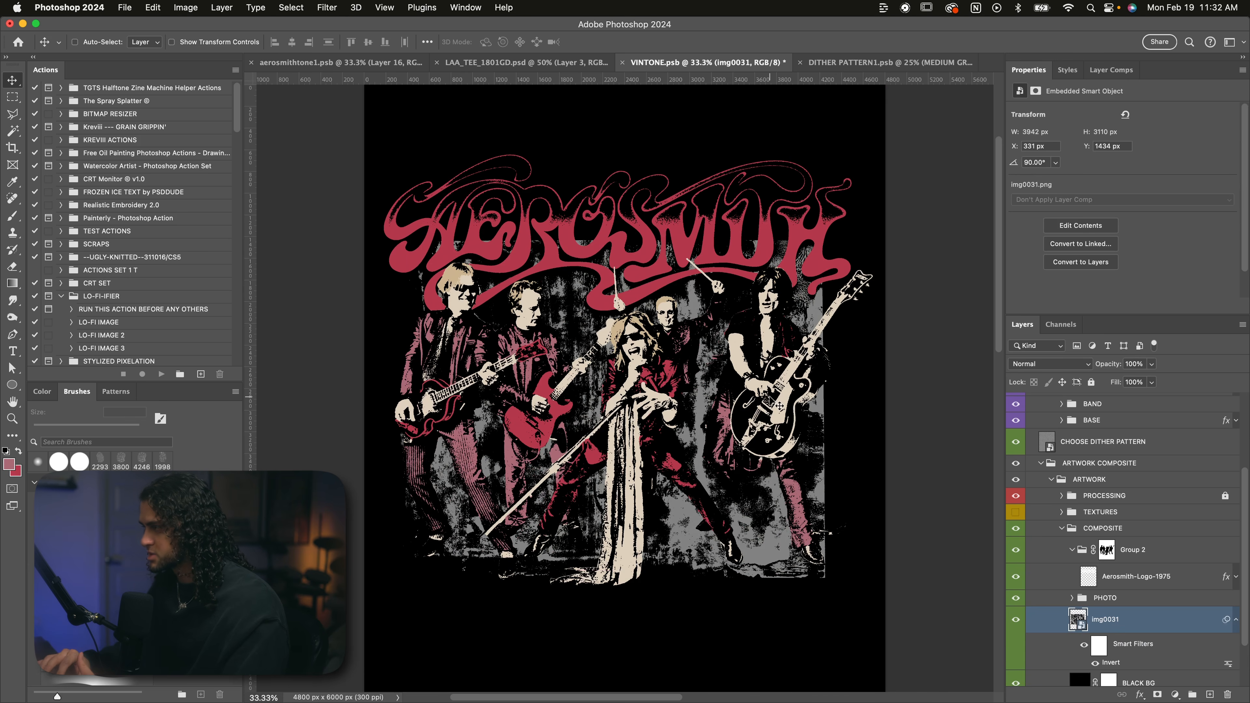
# Transform the img0031 texture behind the band to 3970 × 3146 px, rotated 89.48°, at X 226 px, Y 1158 px.
pyautogui.moveTo(791, 466); pyautogui.dragTo(790, 451)
pyautogui.press('super+t')
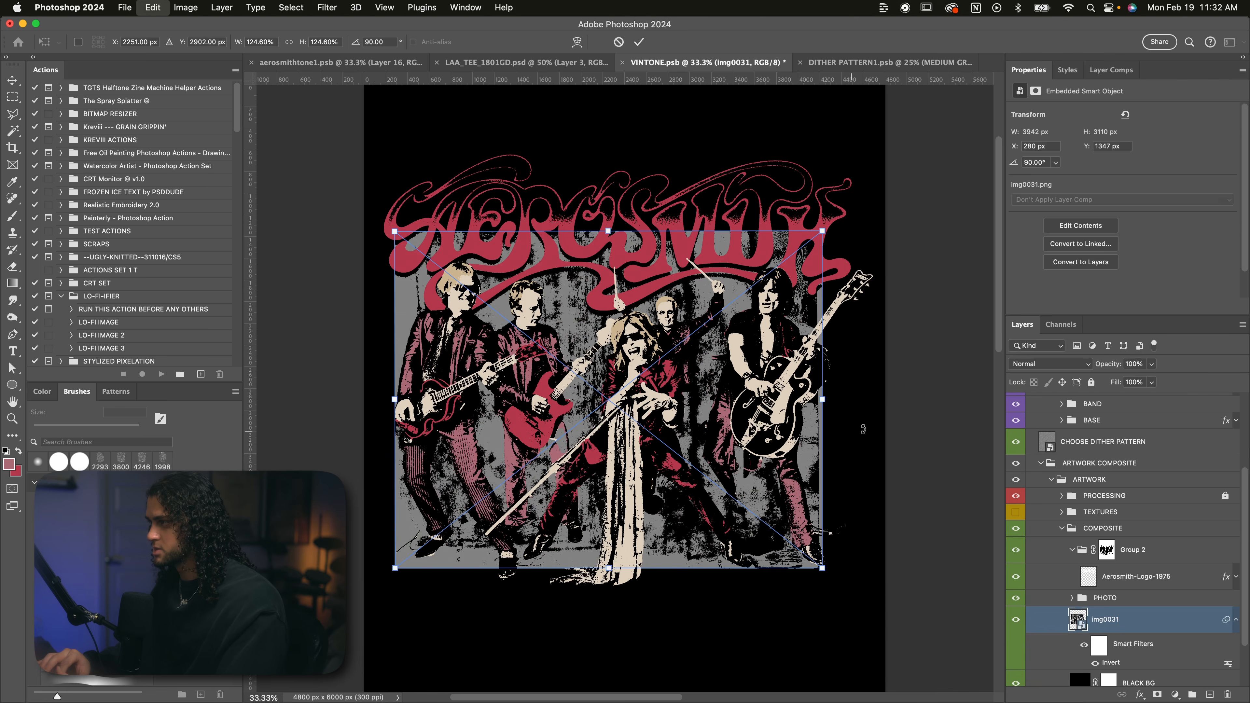
pyautogui.moveTo(861, 429); pyautogui.dragTo(867, 426)
pyautogui.press('Return')
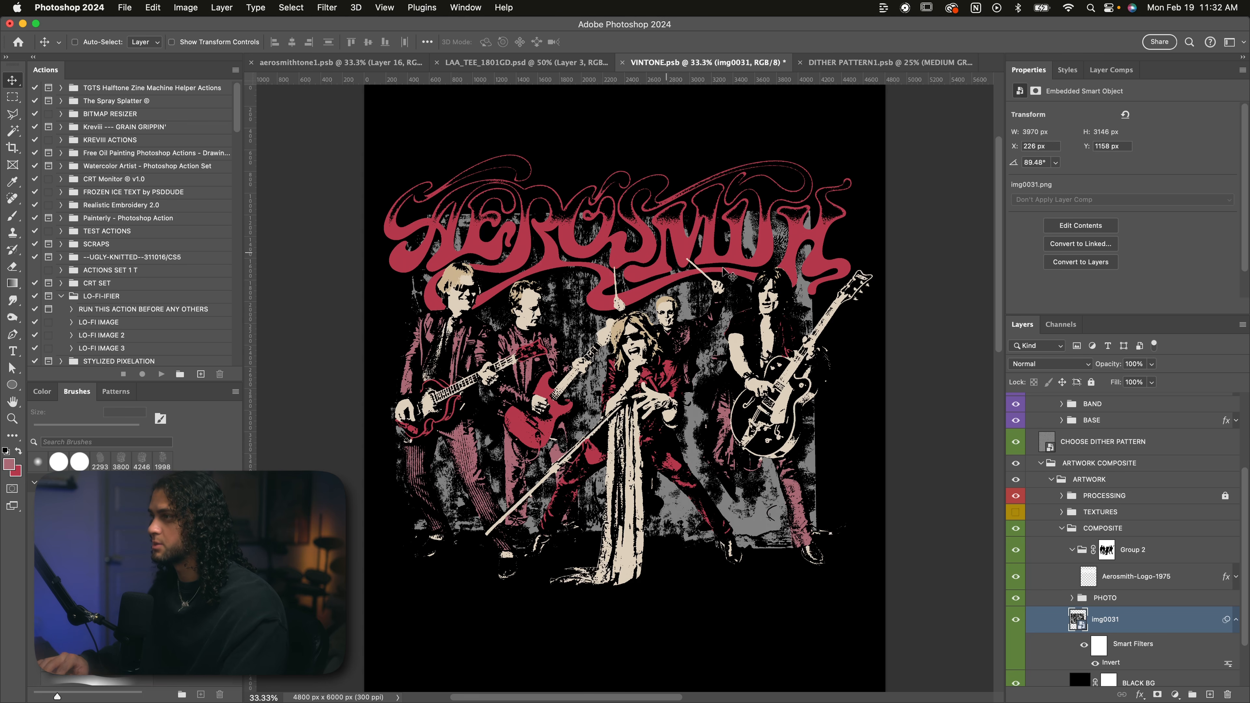
# Adjust the Aerosmith-Logo-1975 layer's drop shadow to about 40% spread and 109 px size.
pyautogui.doubleClick(1191, 586)
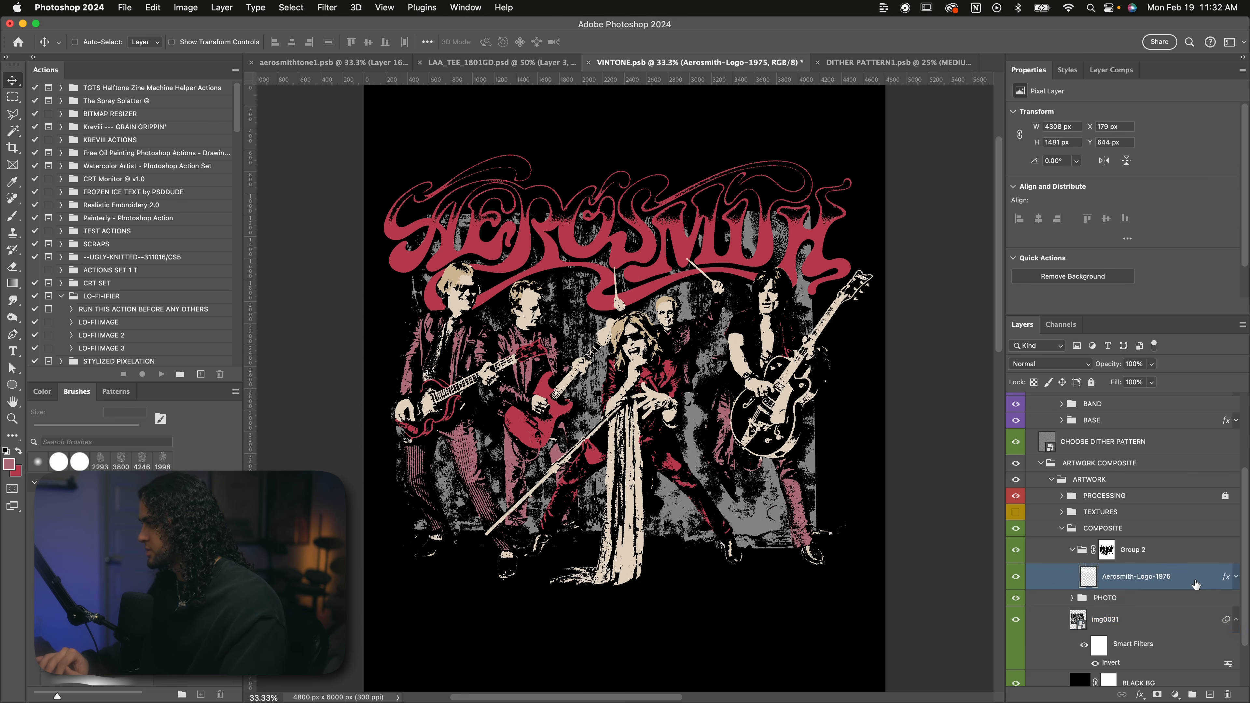
pyautogui.click(824, 351)
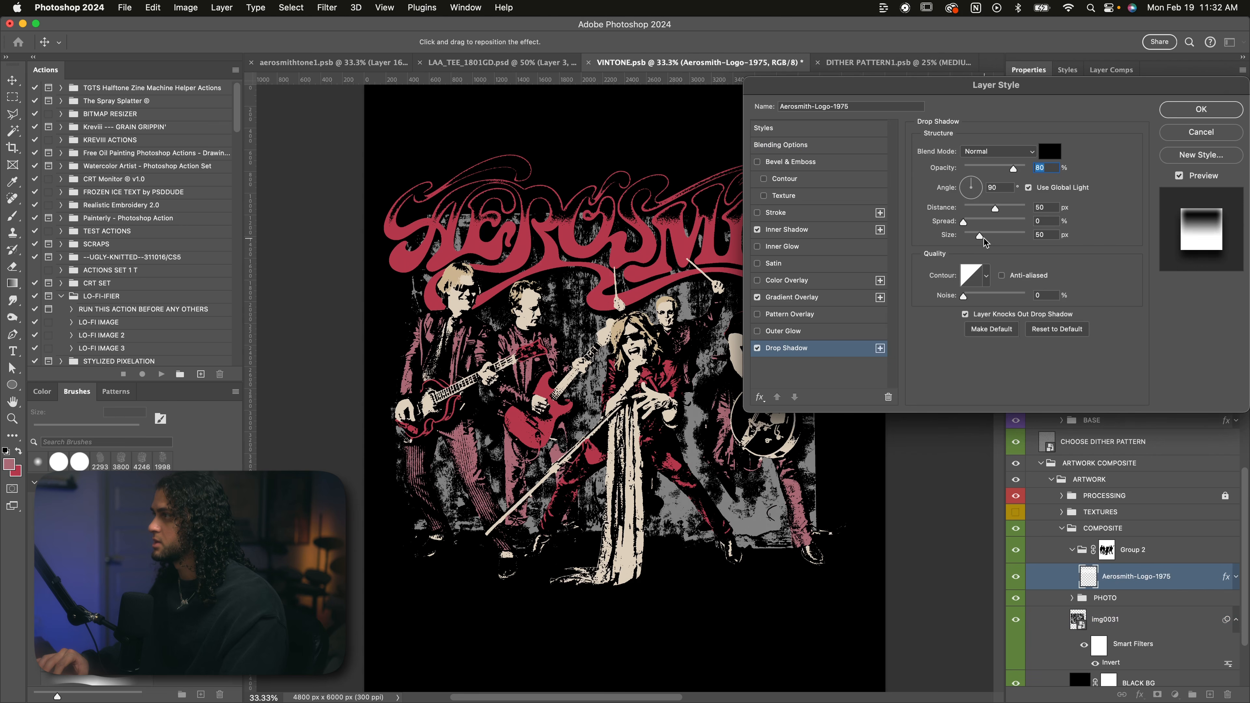
pyautogui.click(999, 235)
pyautogui.moveTo(1000, 237); pyautogui.dragTo(978, 222)
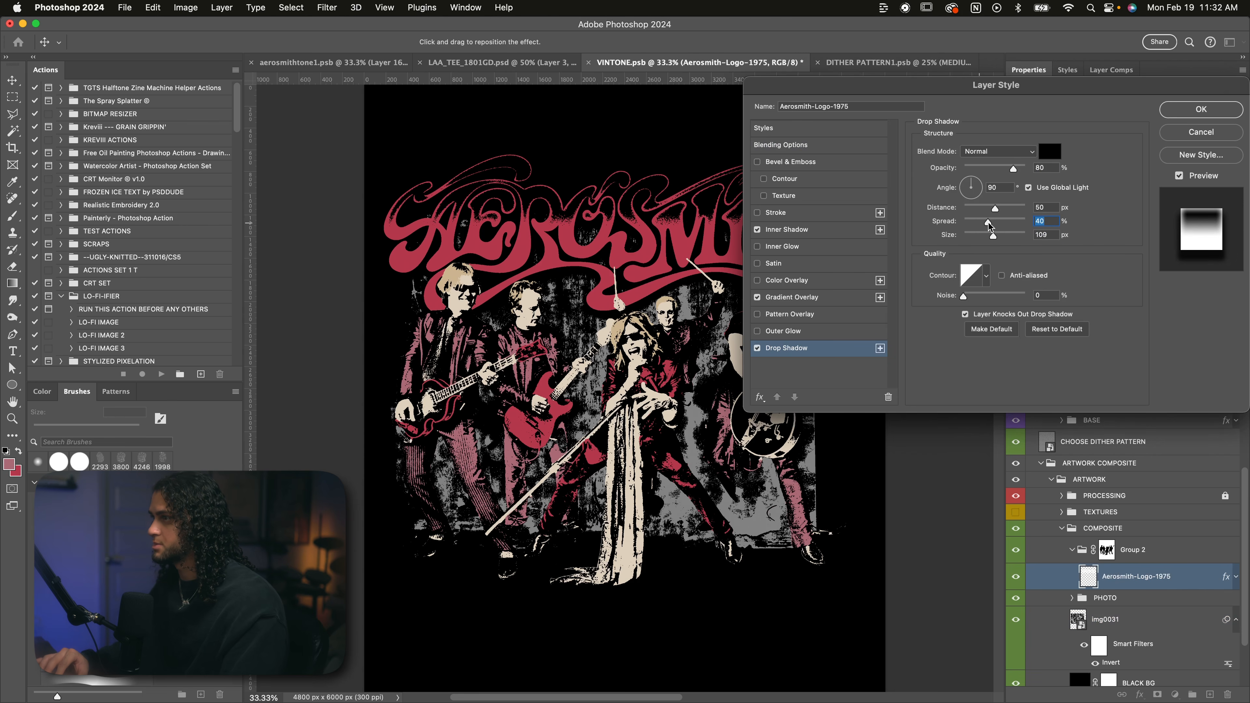
pyautogui.click(1187, 112)
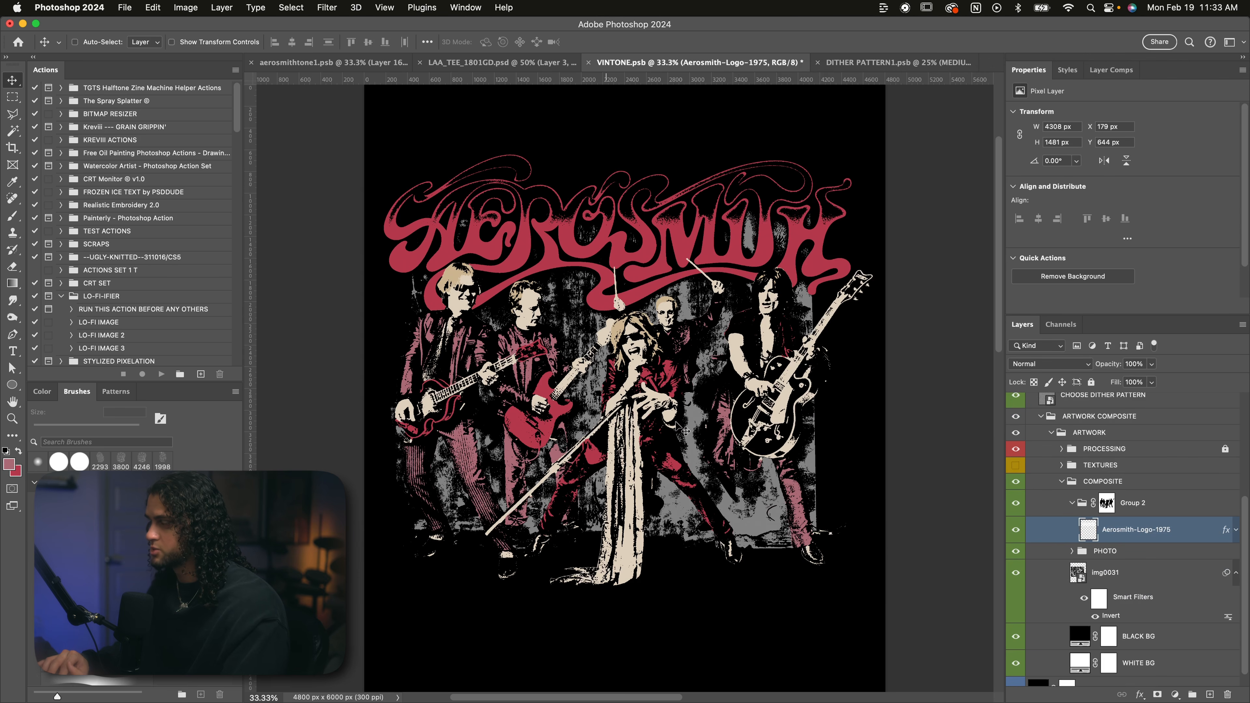
# Copy the upper Layer 1 from Group 1 in PHOTO to above Group 2 in COMPOSITE and set its fill to 0%.
pyautogui.moveTo(1107, 517); pyautogui.dragTo(1109, 511)
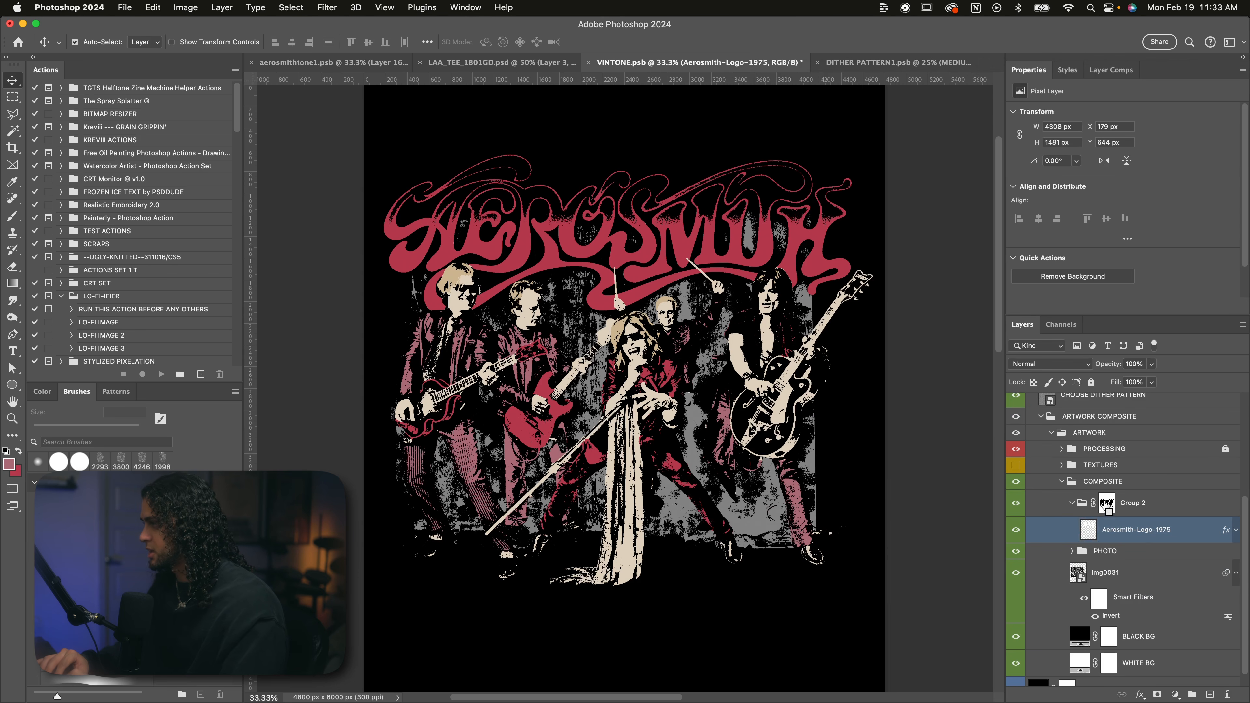
pyautogui.click(1071, 551)
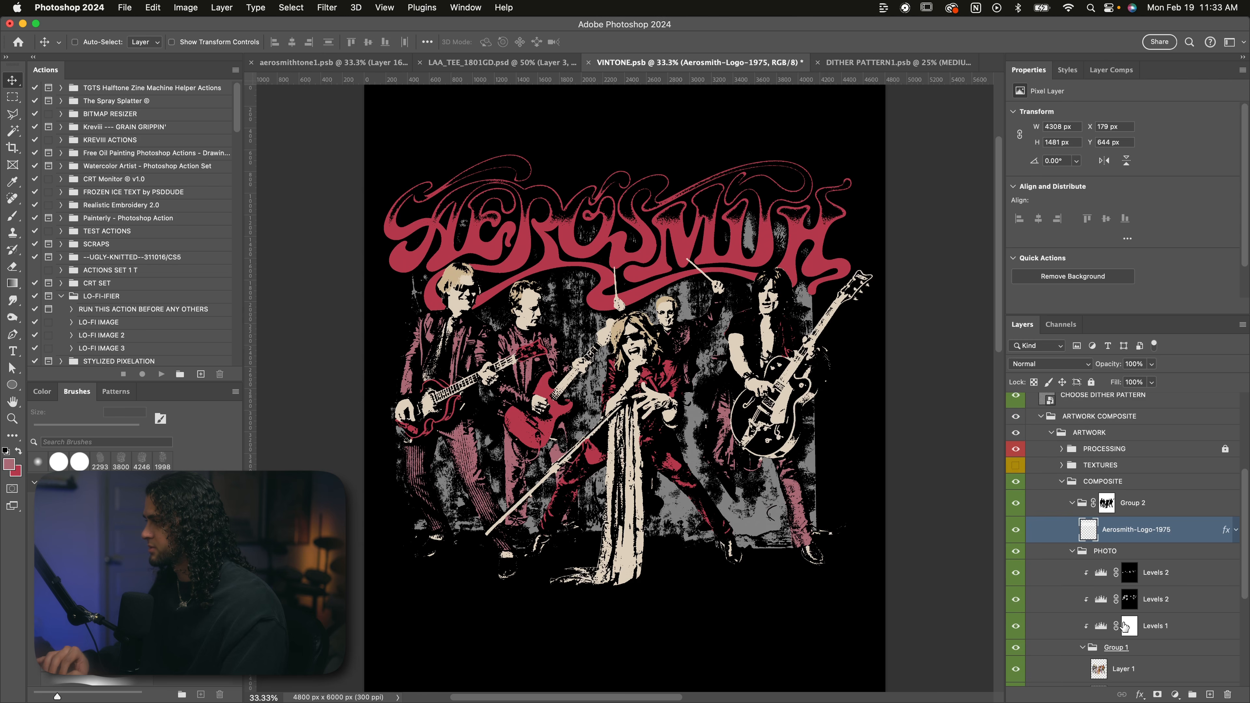
pyautogui.scroll(-4, 1124, 626)
pyautogui.click(1069, 587)
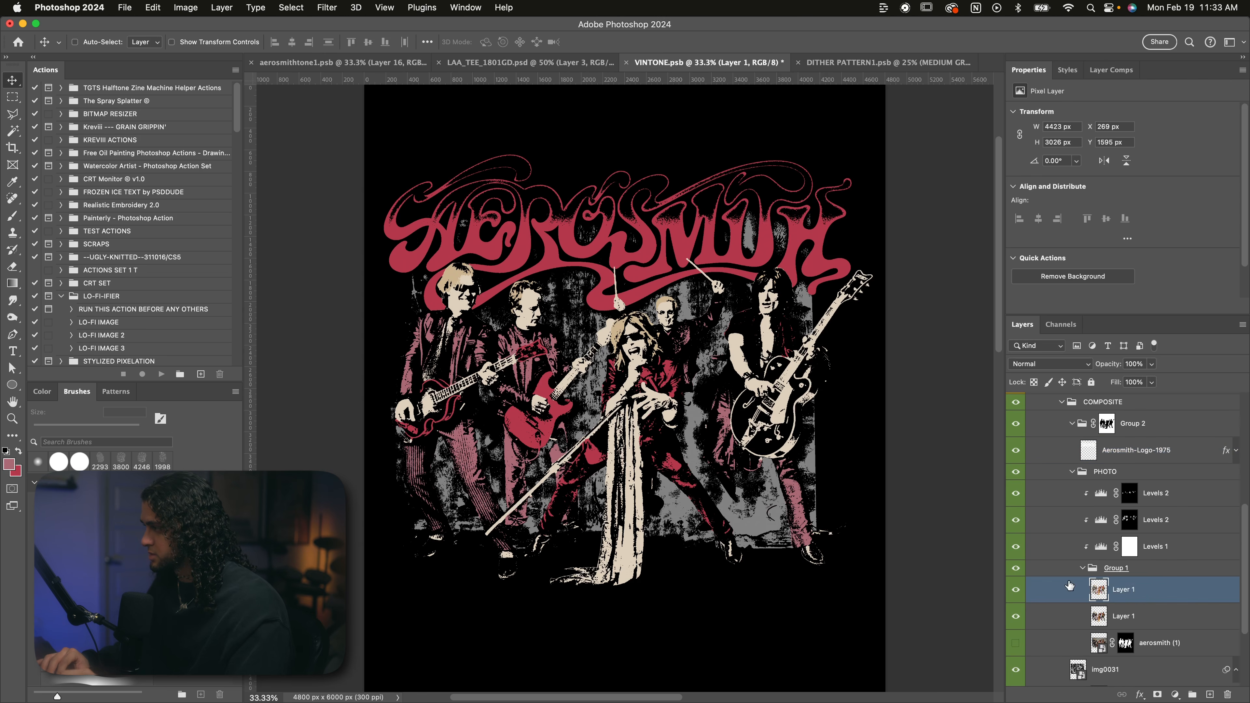
pyautogui.moveTo(1157, 594); pyautogui.dragTo(1130, 439)
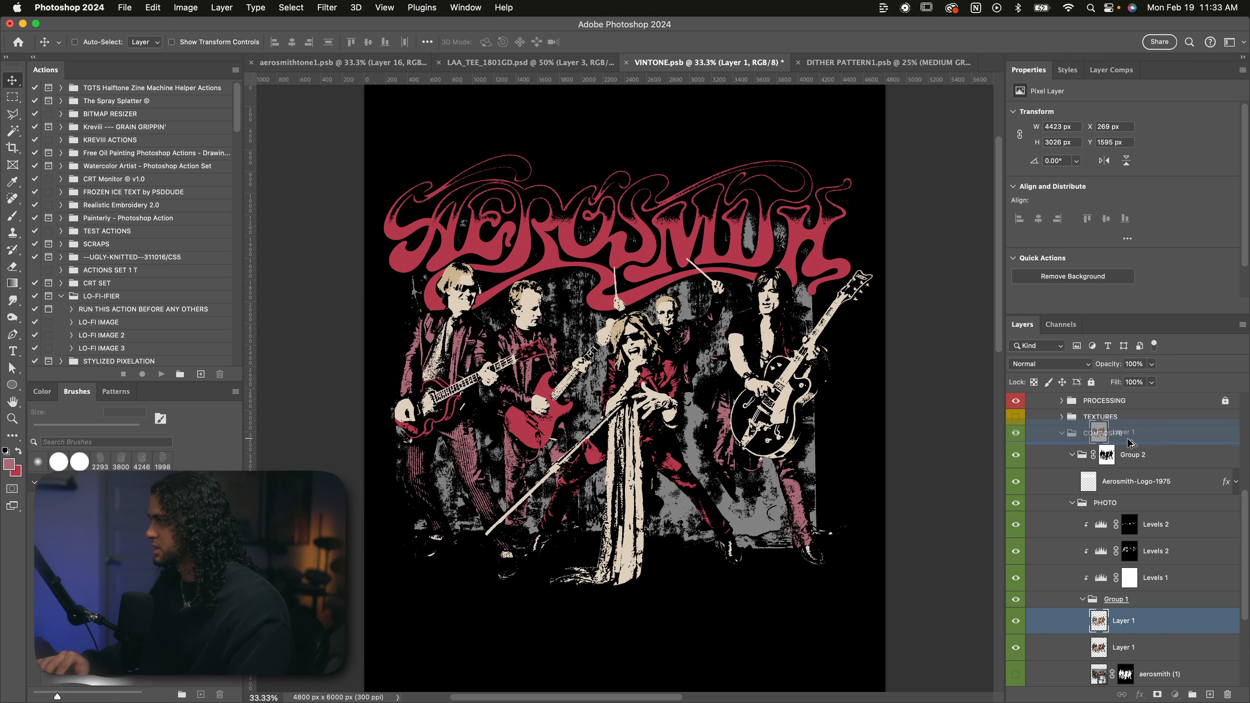
pyautogui.click(1152, 382)
pyautogui.moveTo(1139, 397); pyautogui.dragTo(1089, 397)
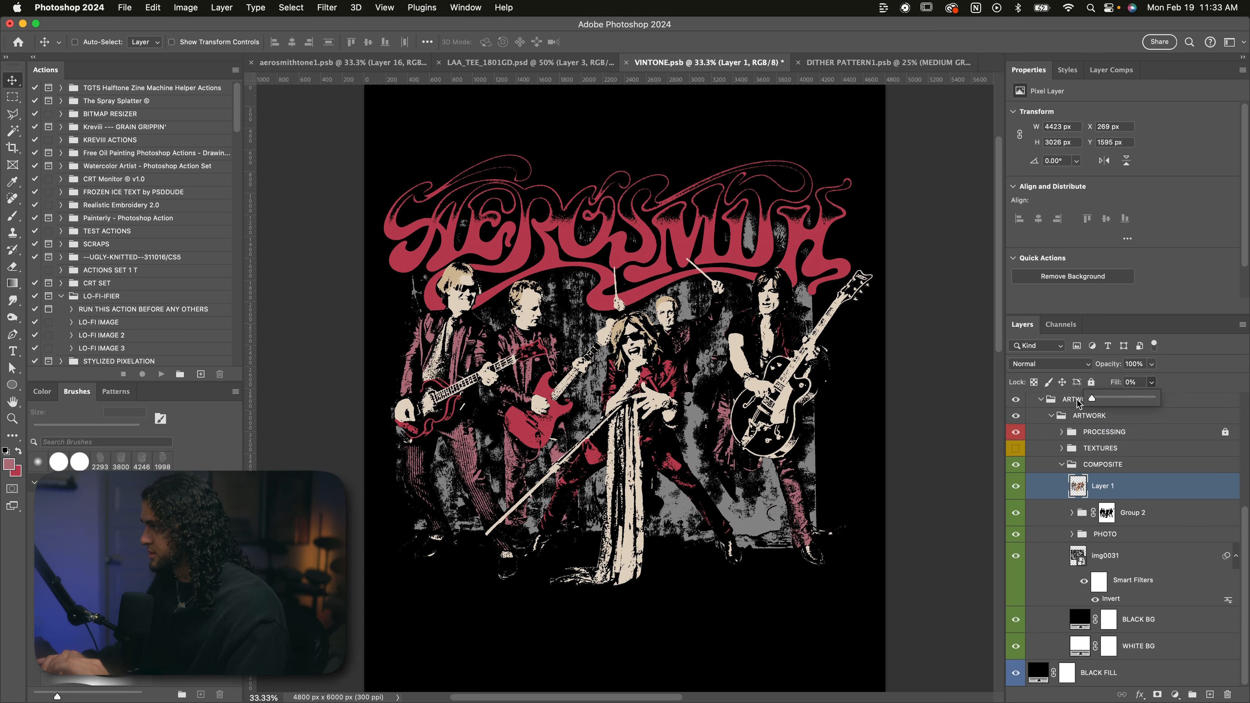
# Add a drop shadow to the Layer 1 above Group 2, with 41% spread and about 2 px size.
pyautogui.doubleClick(1148, 489)
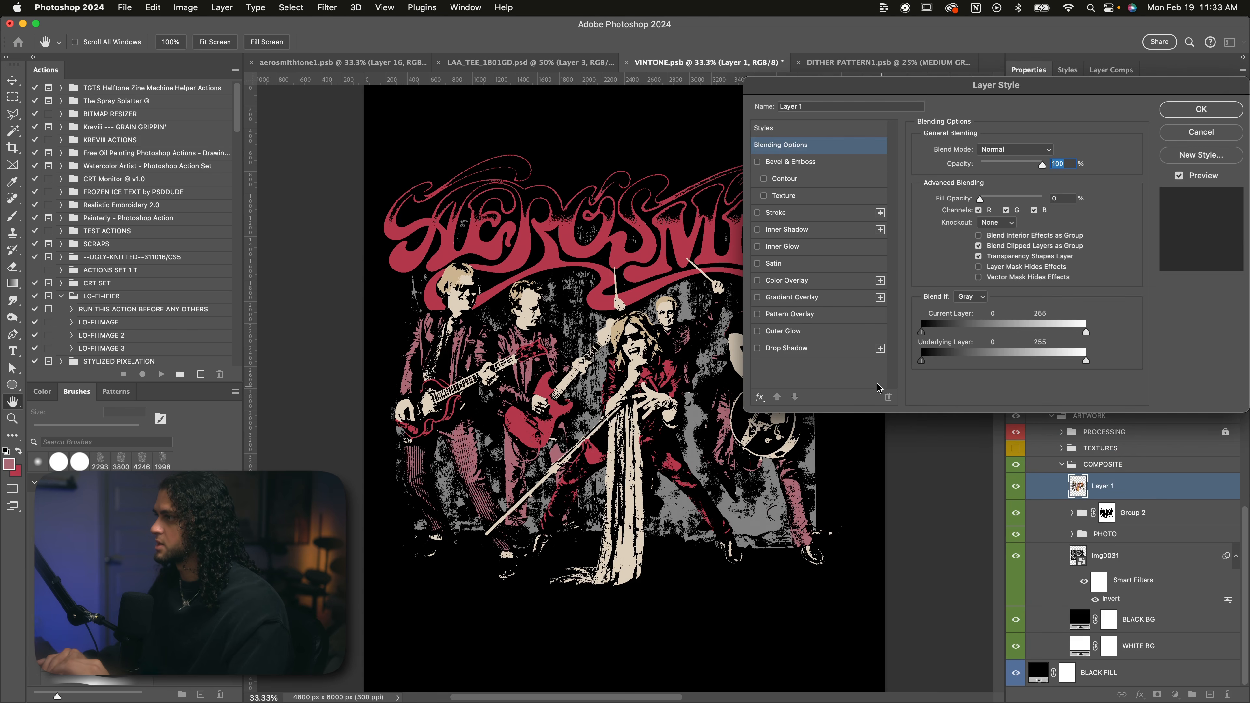
pyautogui.click(837, 350)
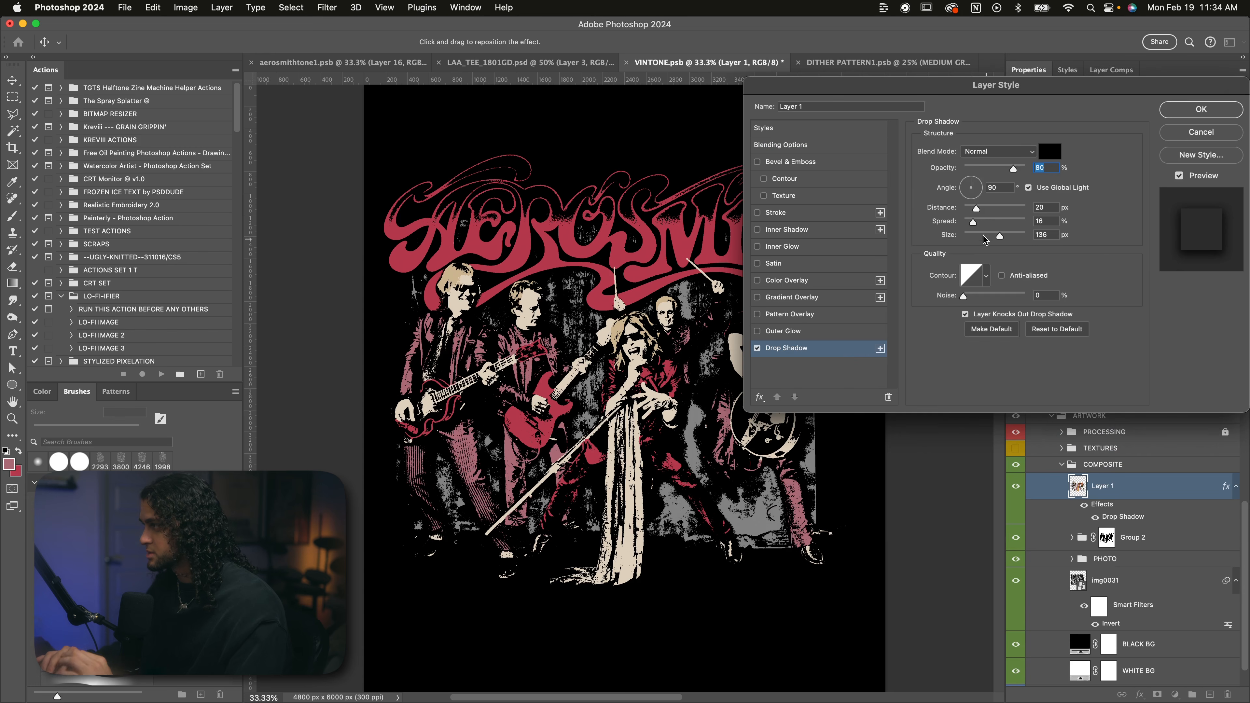
pyautogui.moveTo(998, 235); pyautogui.dragTo(964, 235)
pyautogui.click(995, 222)
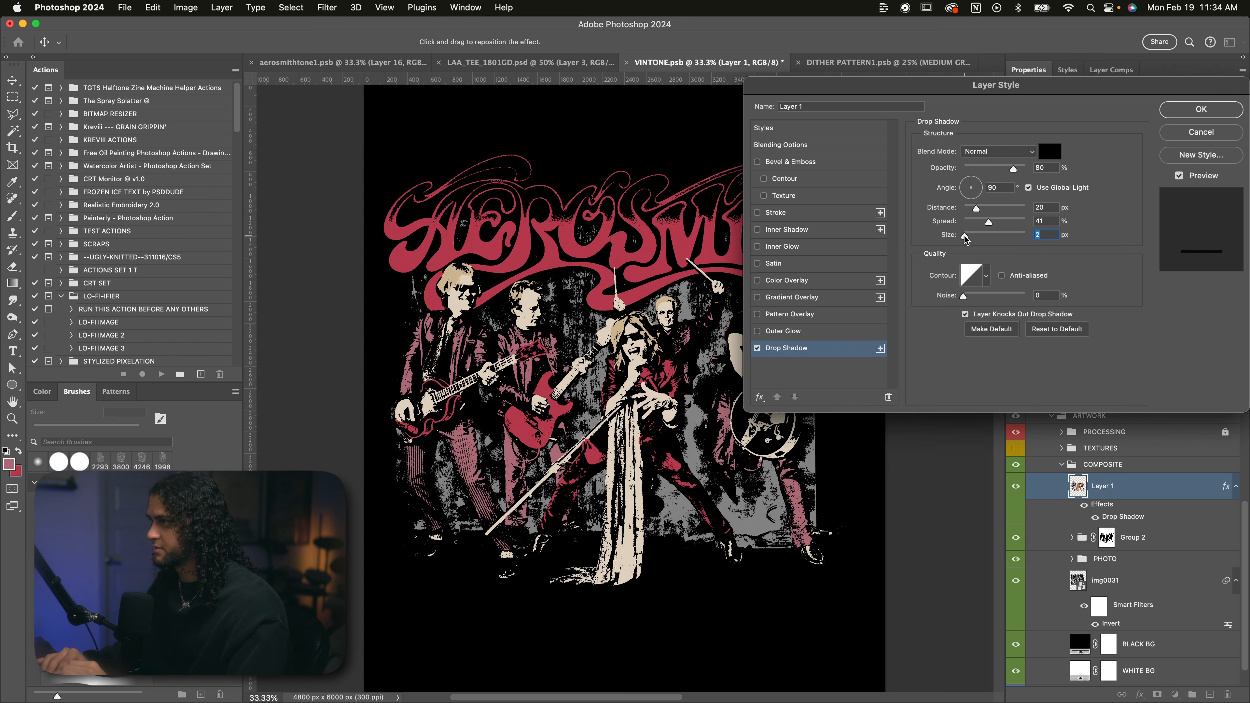
pyautogui.press('Return')
# Add a layer mask to img0031 and paint out the solid gray patches near the band's legs with a 1200 px black brush.
pyautogui.keyDown('super'); pyautogui.click(830, 362); pyautogui.keyUp('super')
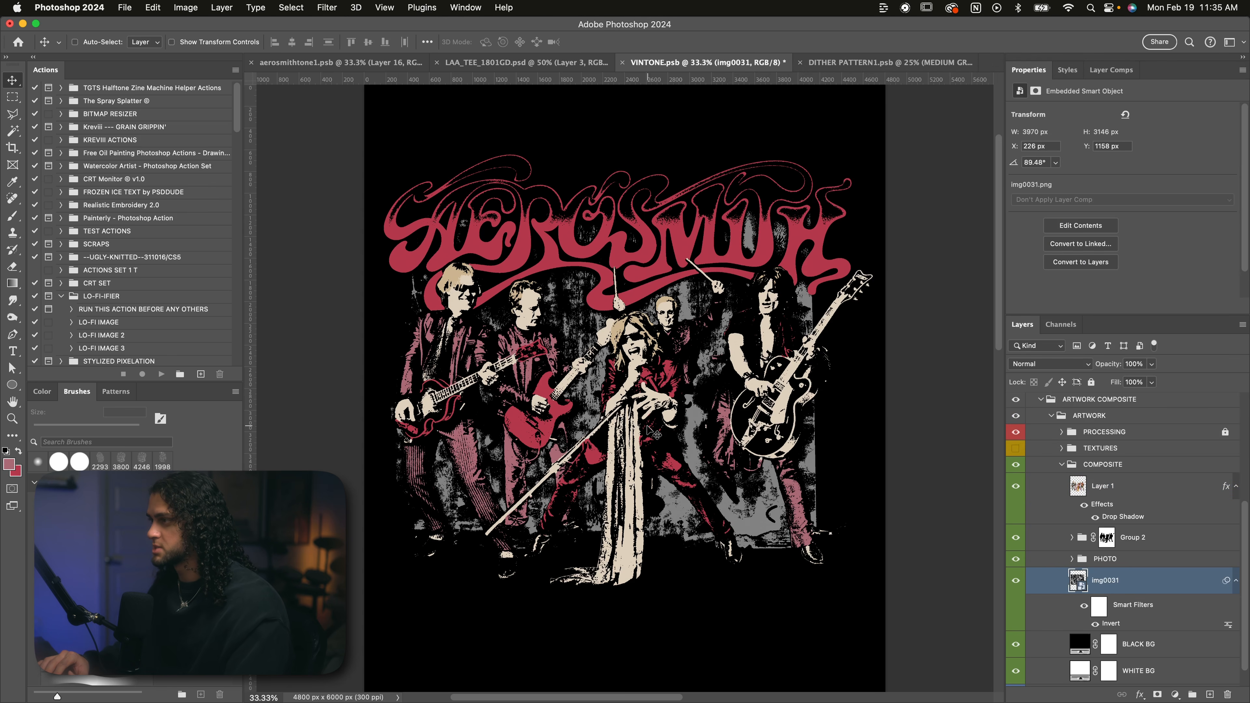
pyautogui.click(1157, 694)
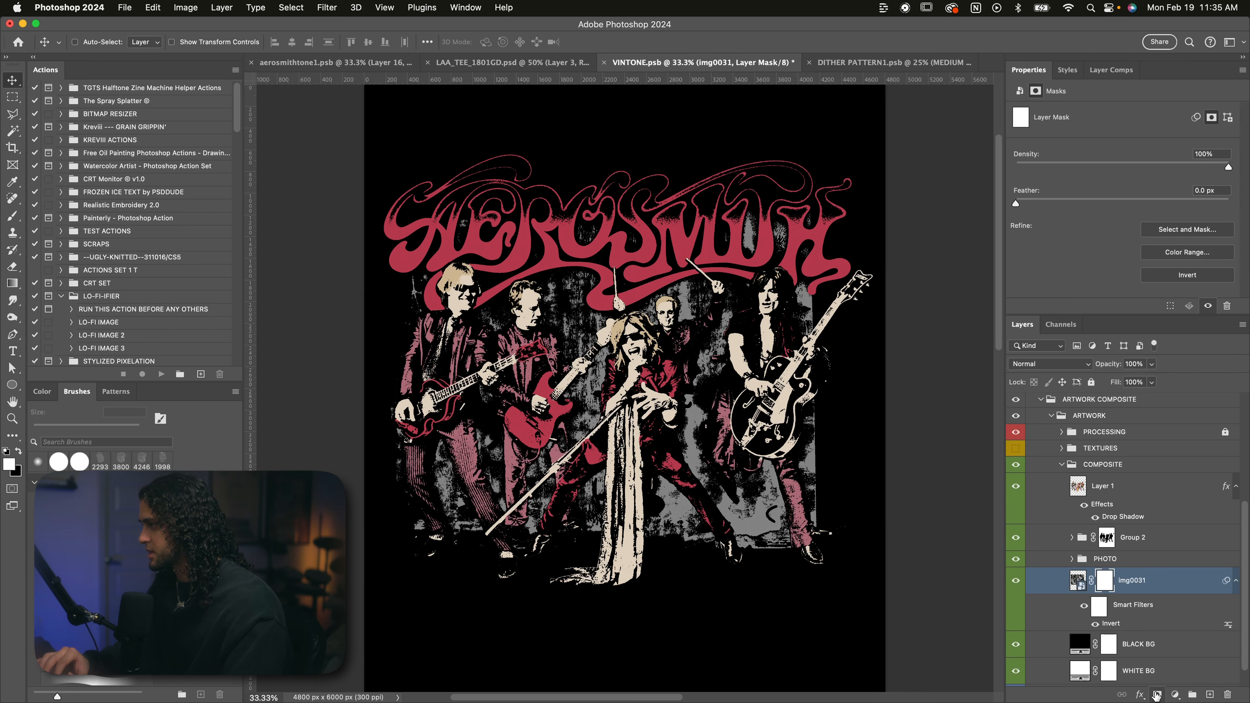
pyautogui.press('b')
pyautogui.press('x')
pyautogui.click(699, 420)
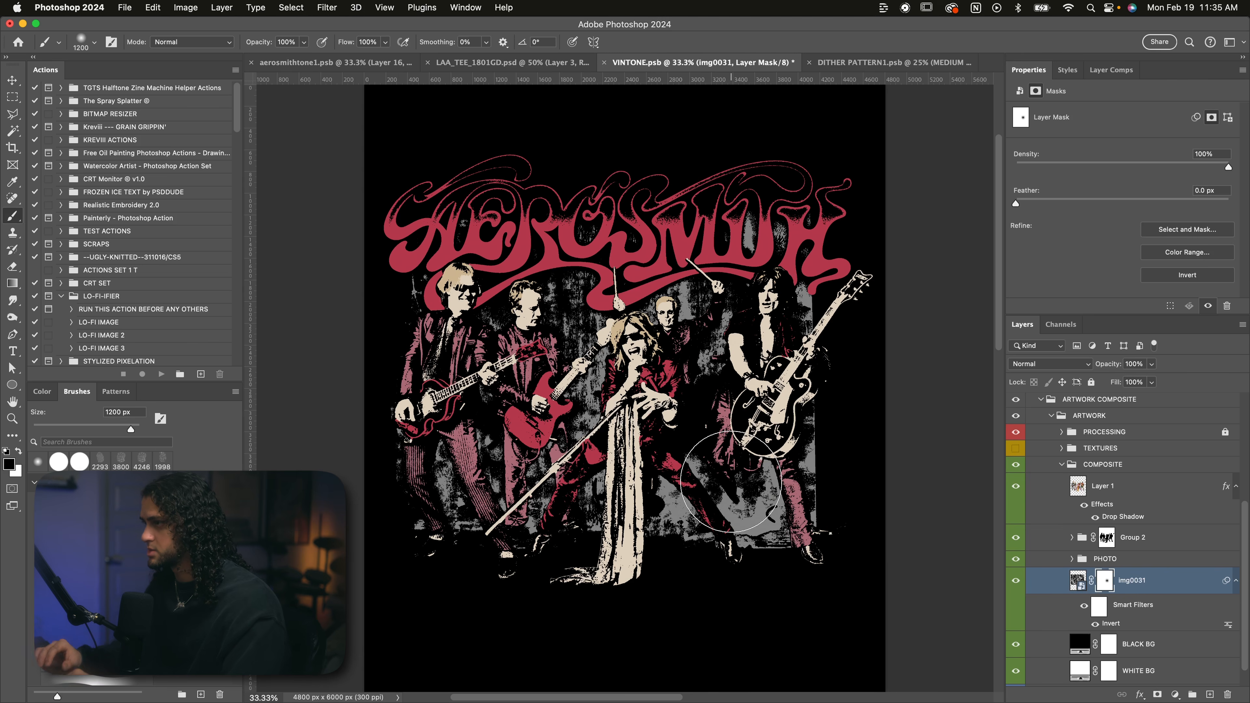
pyautogui.press('v')
# Expand the BASE color group and change its Color Overlay to the muted blue #607278.
pyautogui.scroll(1, 1102, 512)
pyautogui.scroll(4, 1099, 509)
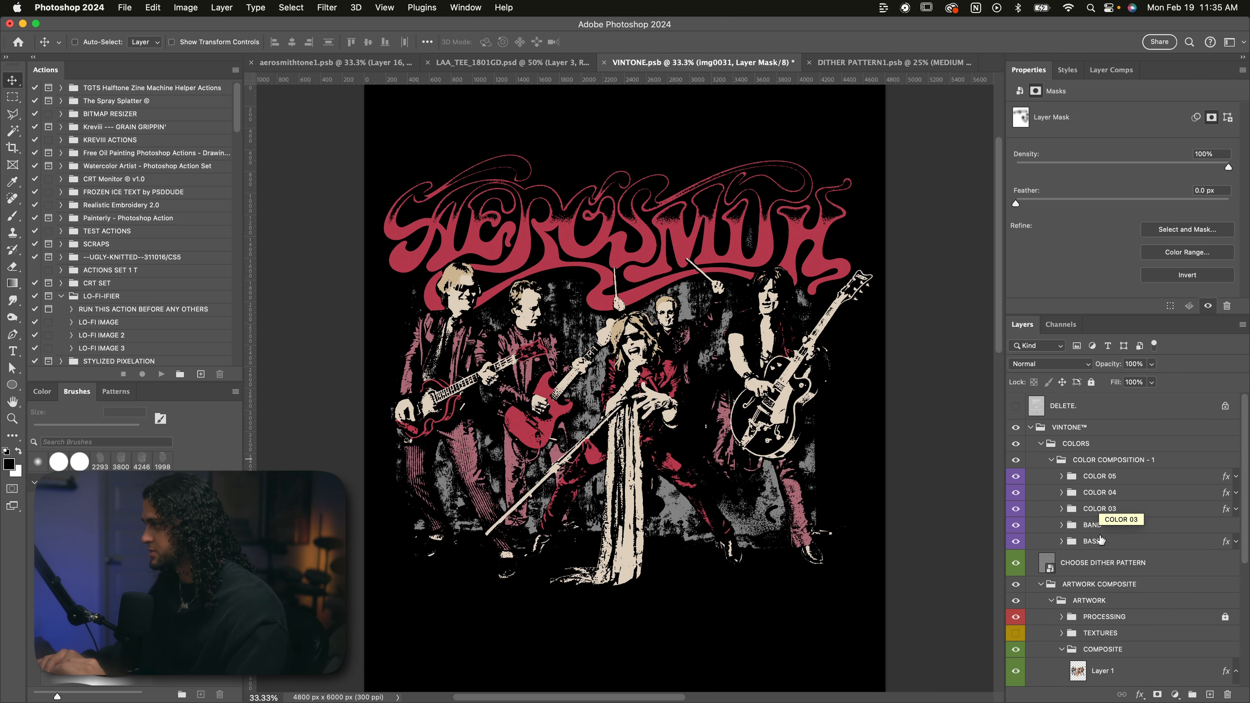
pyautogui.click(1096, 542)
pyautogui.click(1060, 541)
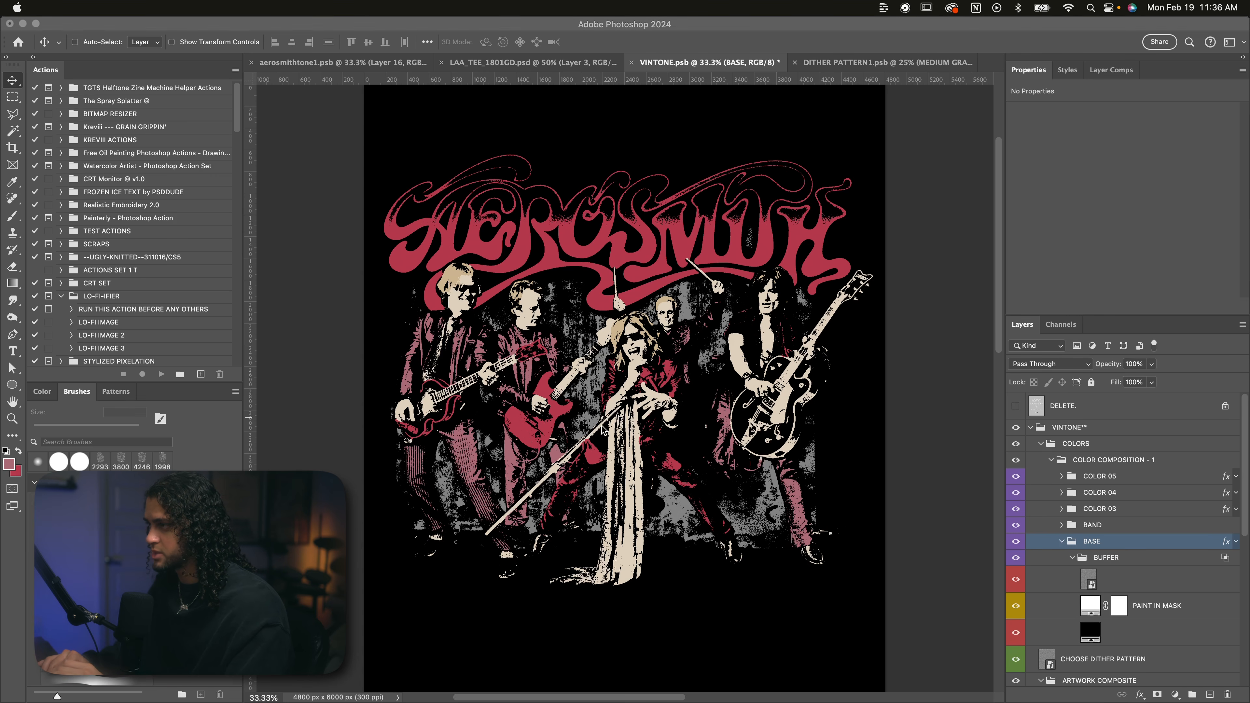
pyautogui.doubleClick(1168, 548)
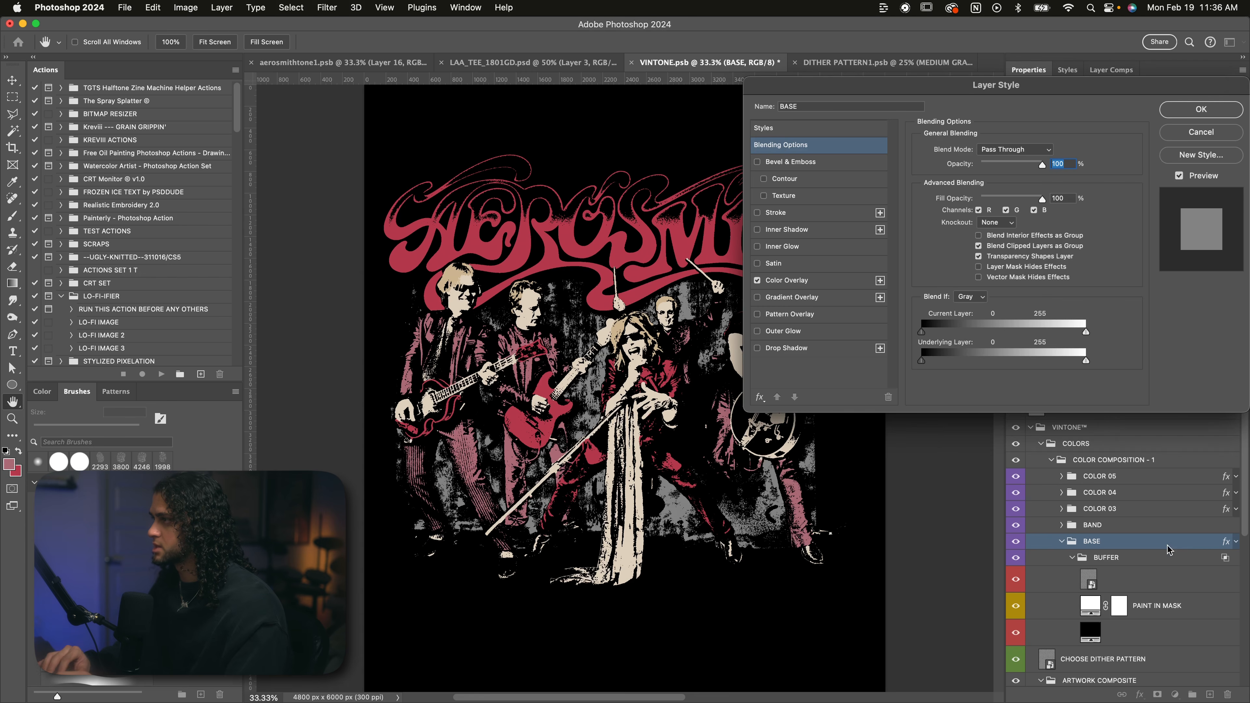
pyautogui.moveTo(859, 89); pyautogui.dragTo(956, 102)
pyautogui.click(883, 293)
pyautogui.click(1145, 165)
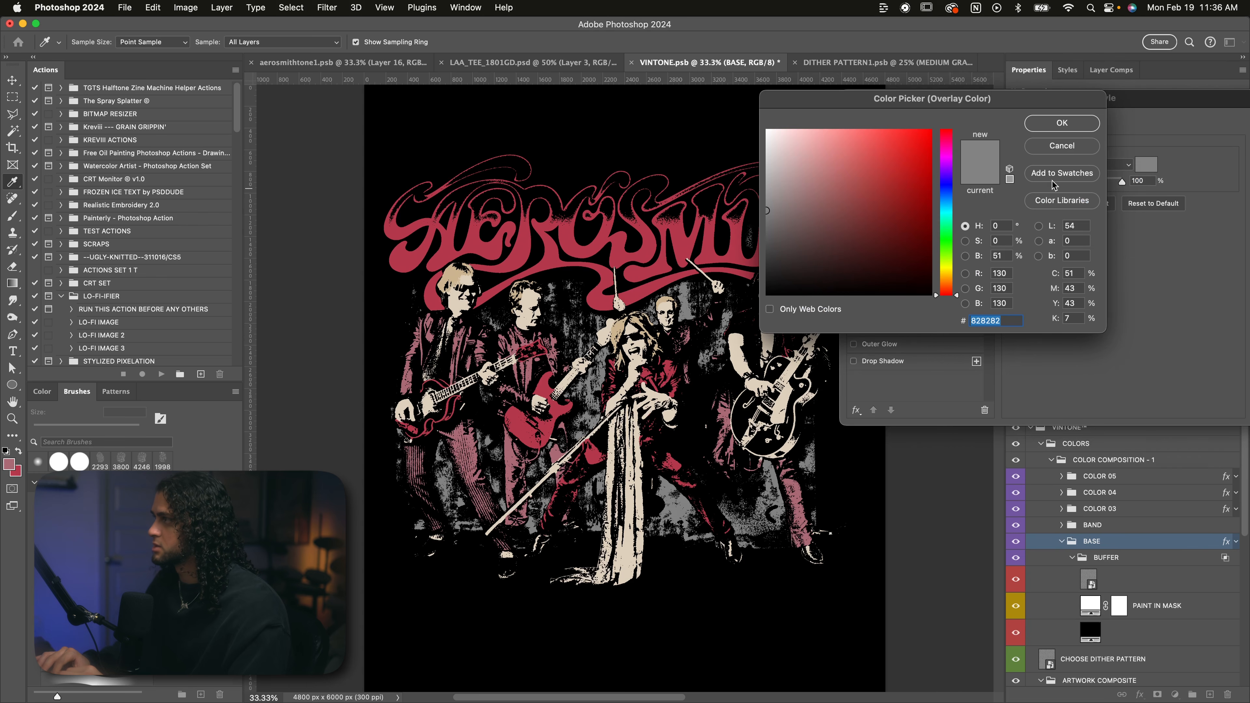
pyautogui.moveTo(953, 189); pyautogui.dragTo(953, 204)
pyautogui.click(805, 219)
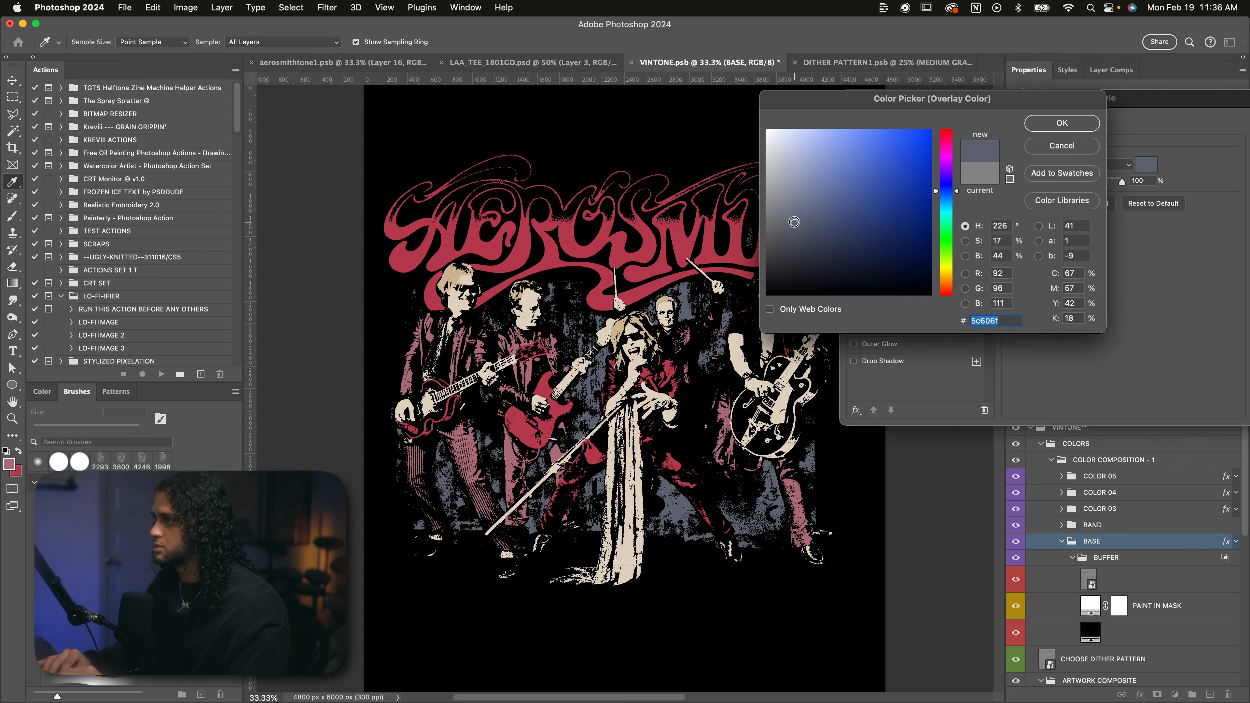
pyautogui.moveTo(804, 219); pyautogui.dragTo(798, 216)
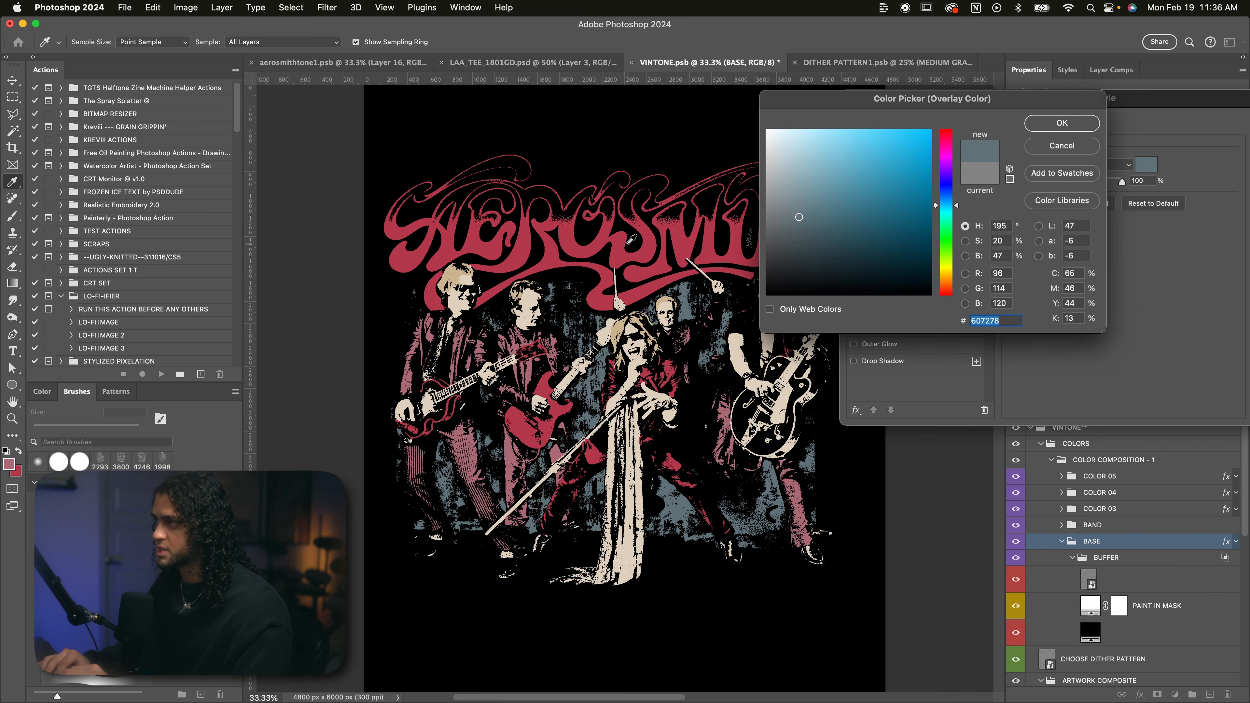
# Show the TEXTURES group in ARTWORK and expand it to list the Worn Plastisol layers.
pyautogui.scroll(2, 612, 310)
pyautogui.hscroll(1, 612, 310)
pyautogui.scroll(2, 651, 411)
pyautogui.click(561, 419)
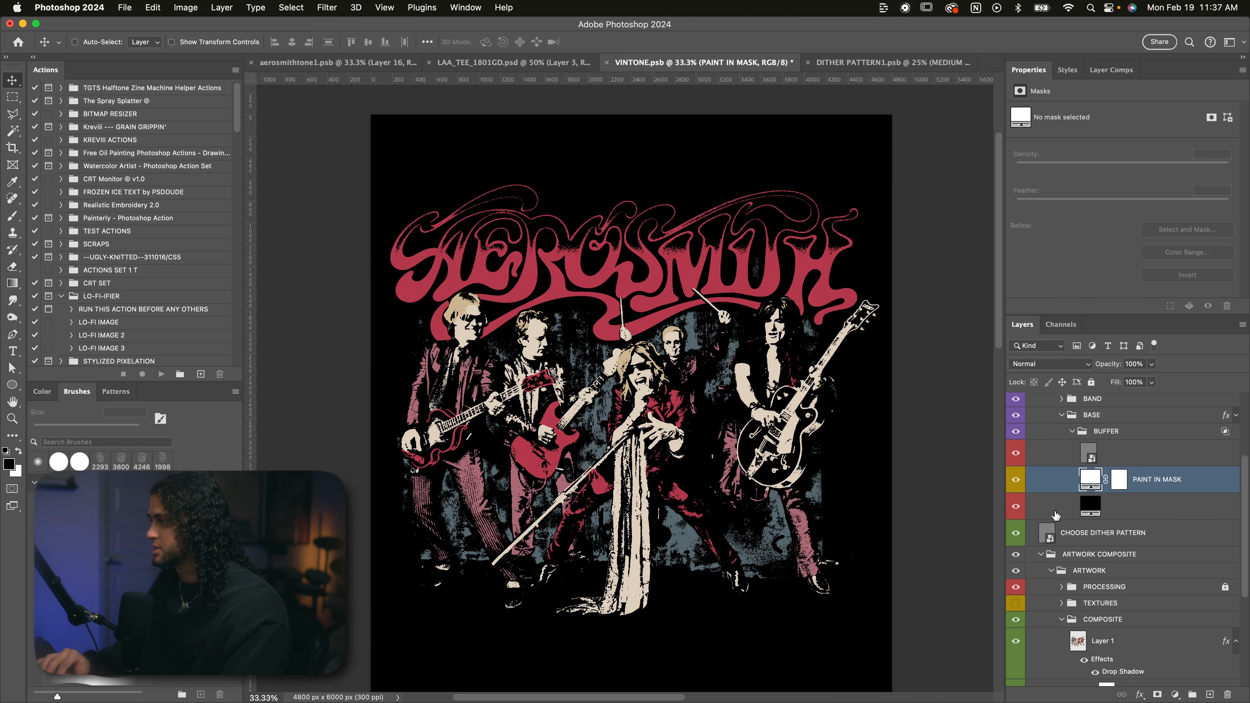
pyautogui.scroll(-2, 1081, 582)
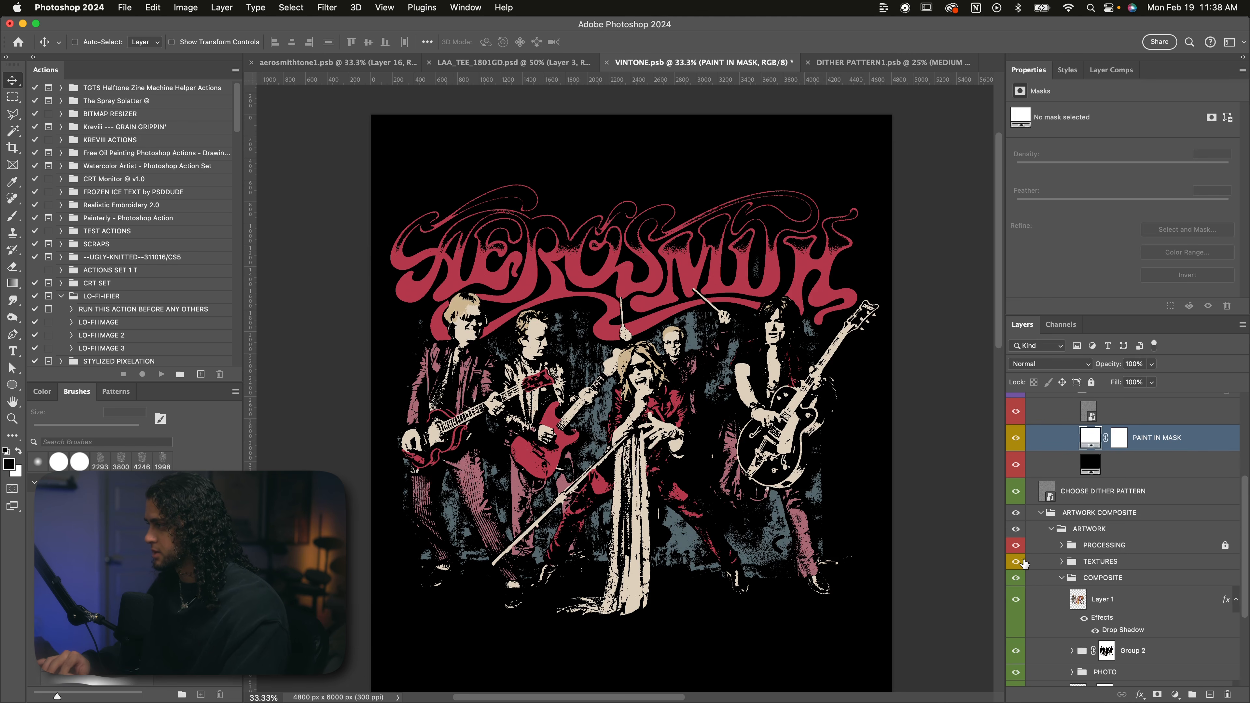
pyautogui.click(1082, 578)
pyautogui.scroll(-2, 1084, 560)
pyautogui.click(1060, 517)
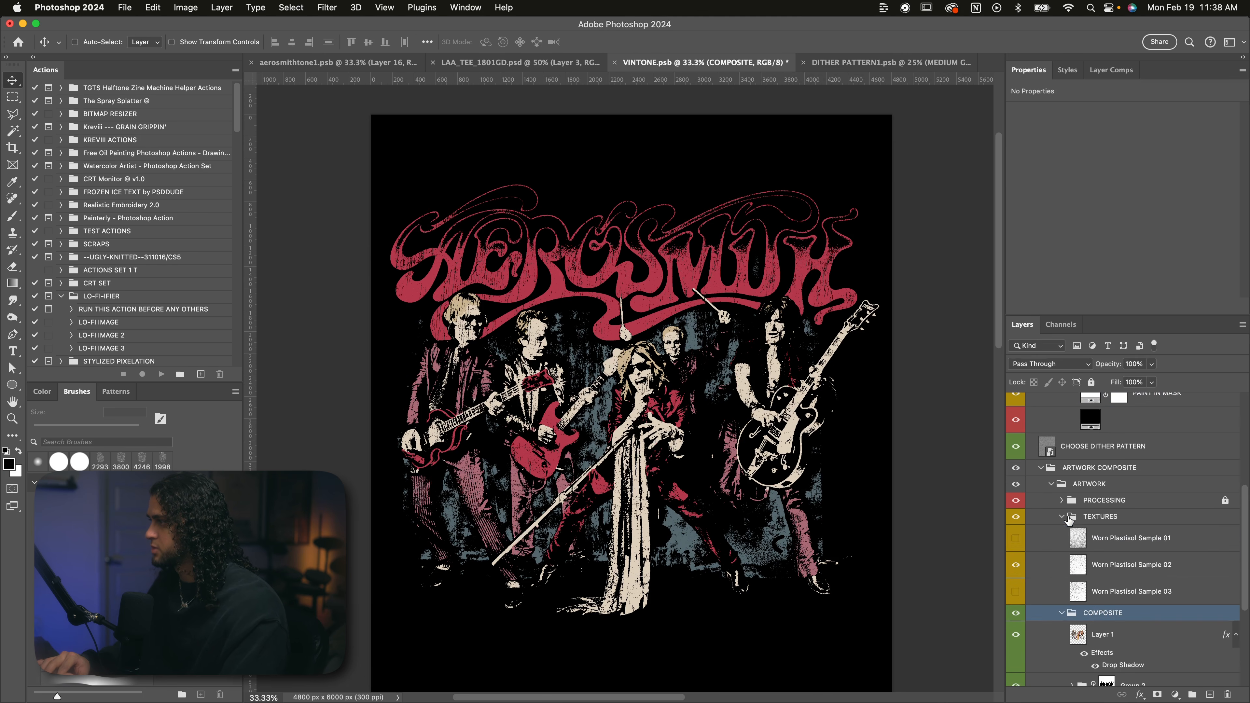
# Hide Worn Plastisol Sample 02 and show Worn Plastisol Sample 03 on the artwork instead.
pyautogui.click(1142, 546)
pyautogui.click(1106, 573)
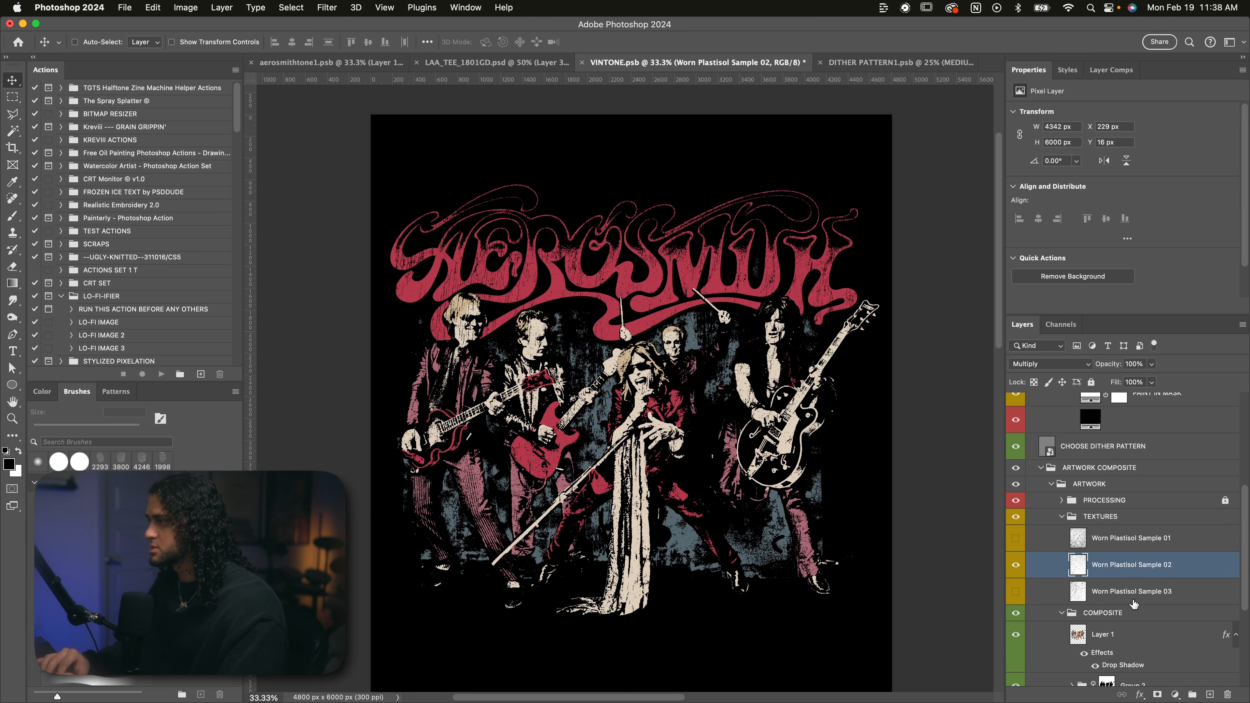
pyautogui.click(1029, 516)
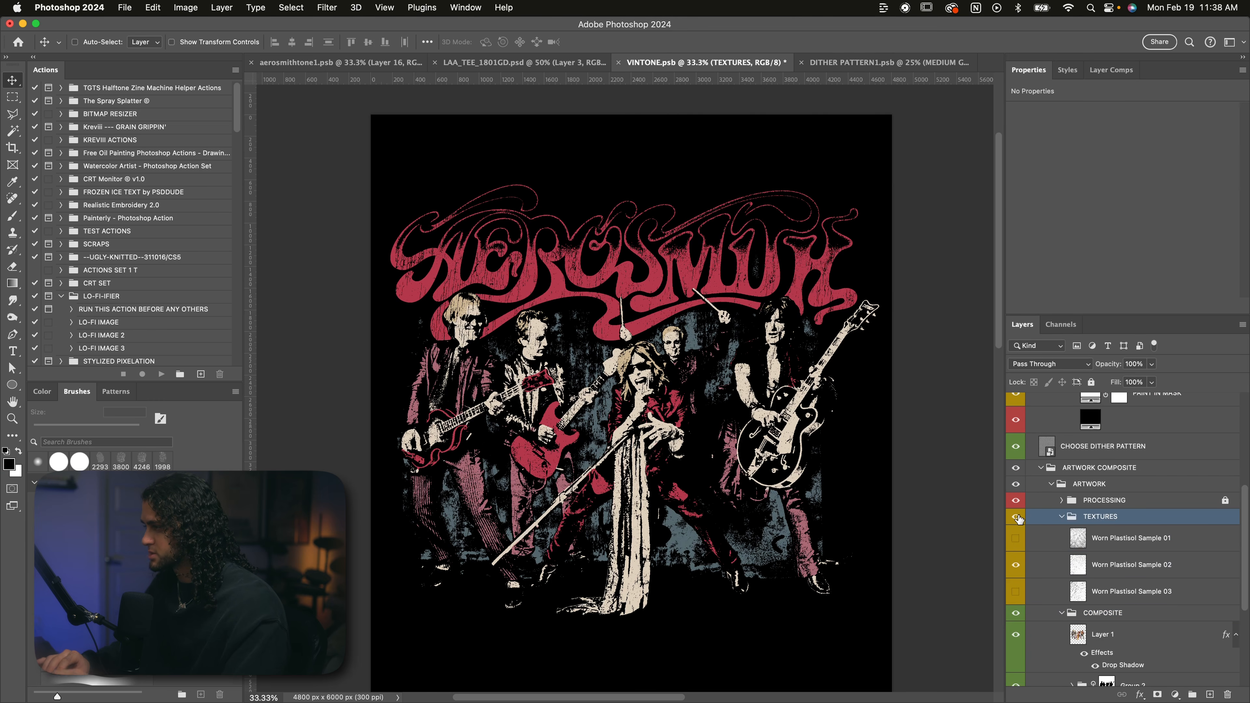
pyautogui.click(1050, 560)
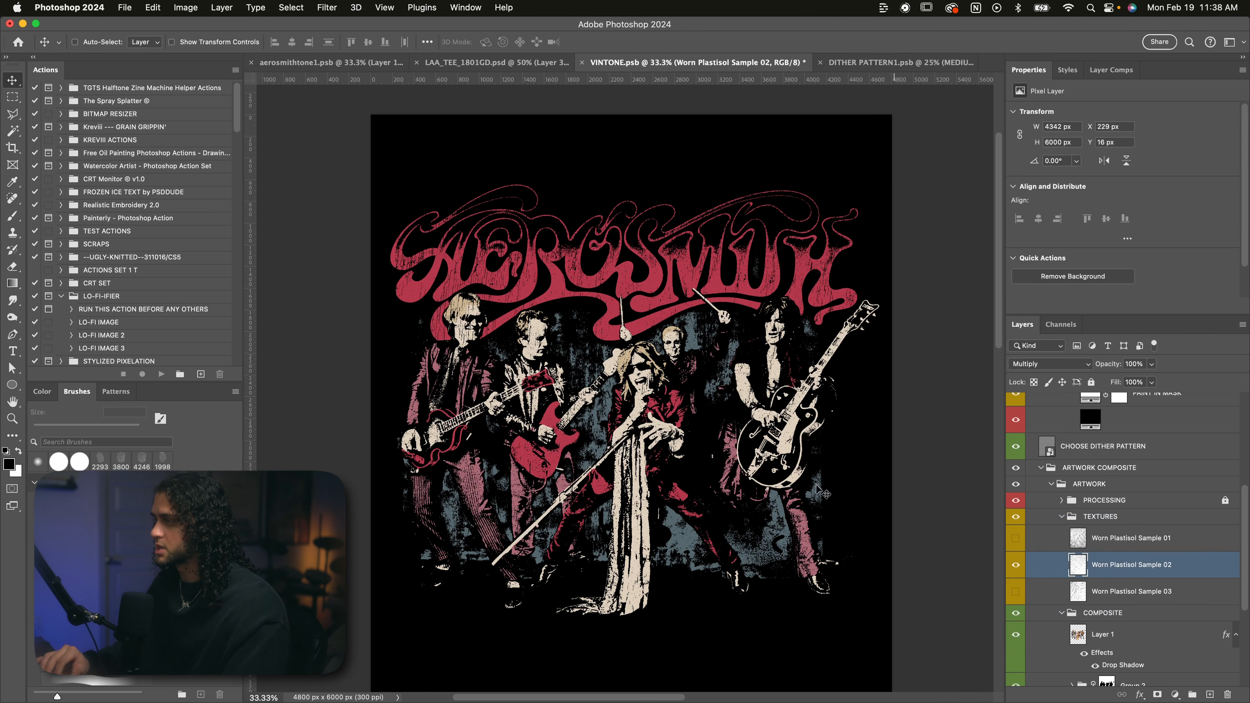
pyautogui.click(1015, 566)
pyautogui.click(1015, 591)
pyautogui.click(1111, 602)
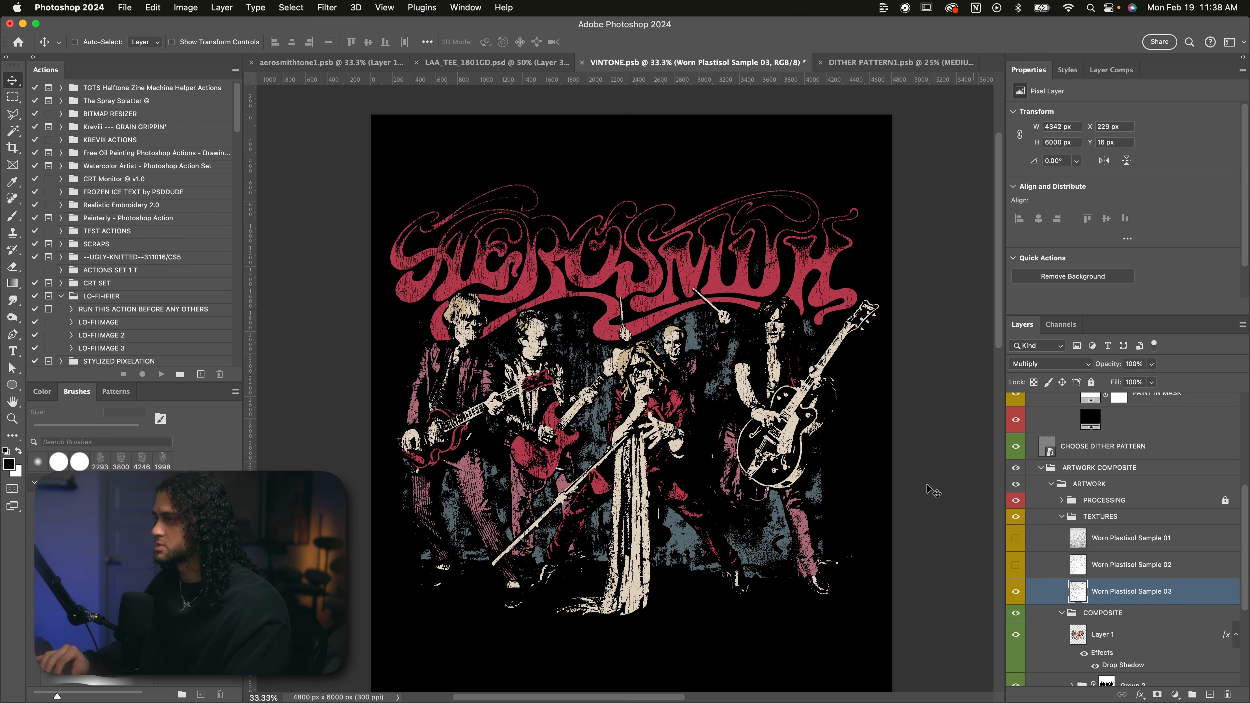
pyautogui.press('super+minus')
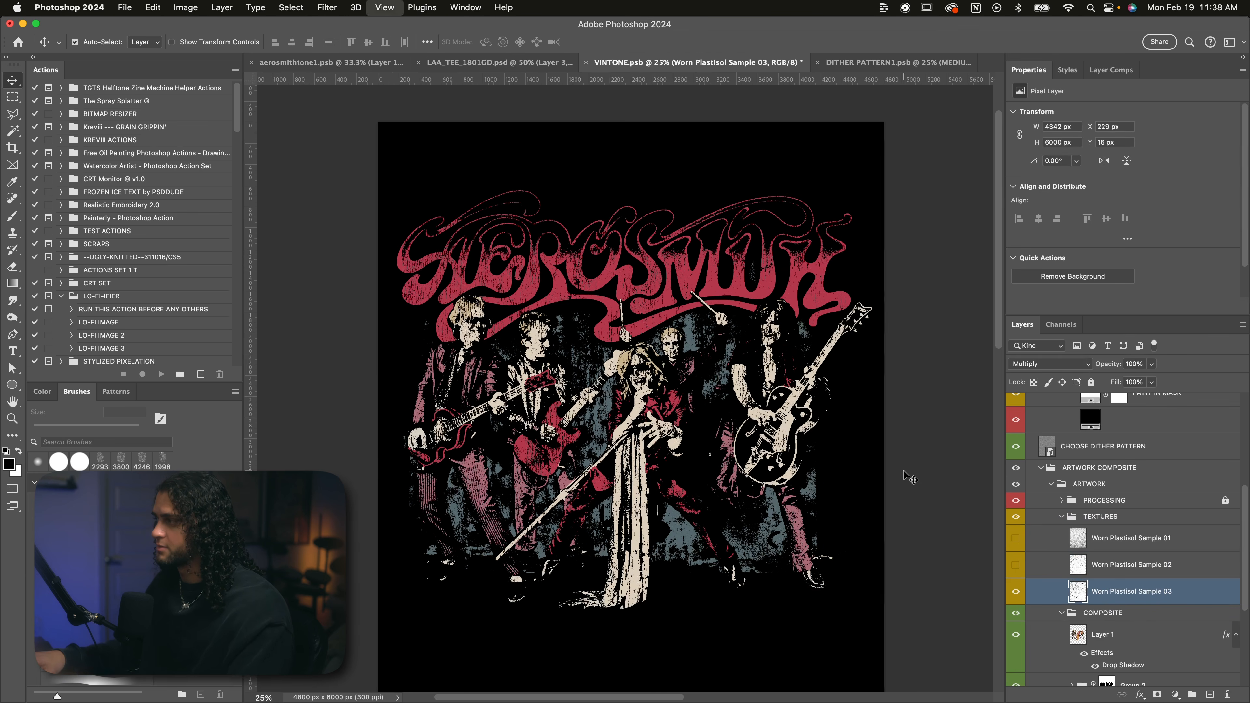
pyautogui.press('super+plus')
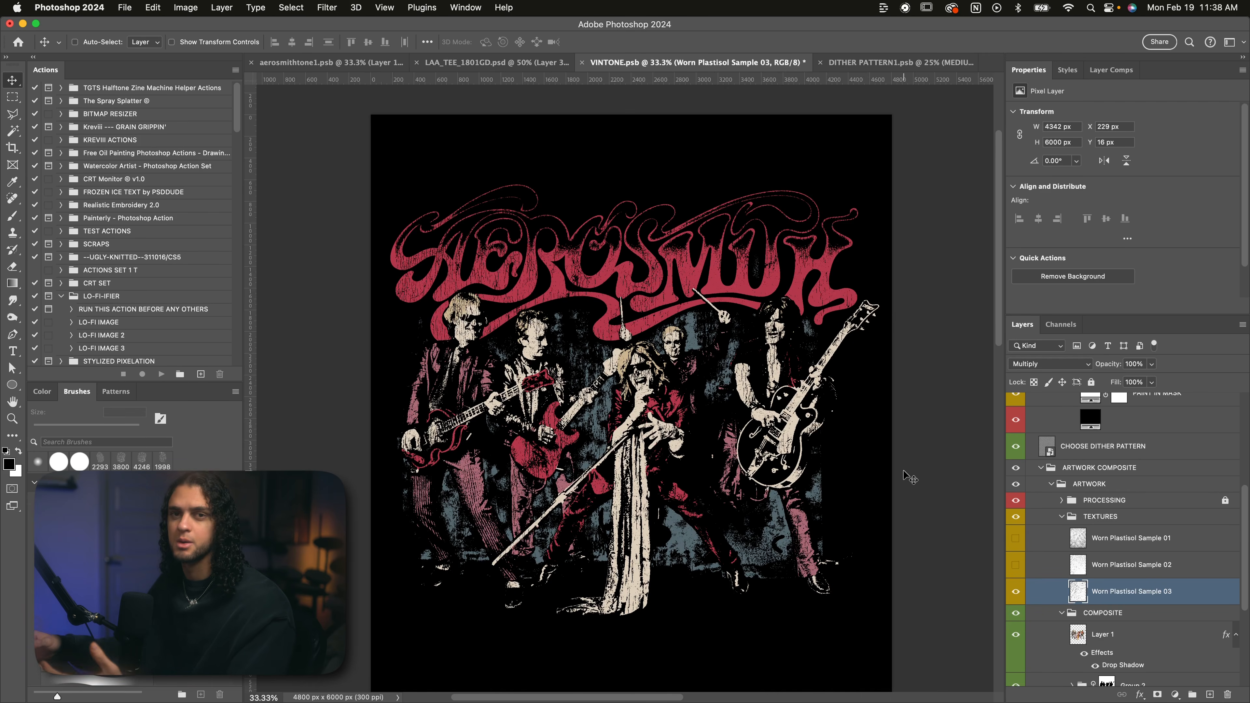
# Switch to Finder to look over the Worn_Plastisol textures in the HI-RES PNGs folder, and return to Photoshop.
pyautogui.press('super+Tab')
pyautogui.moveTo(885, 51); pyautogui.dragTo(739, 51)
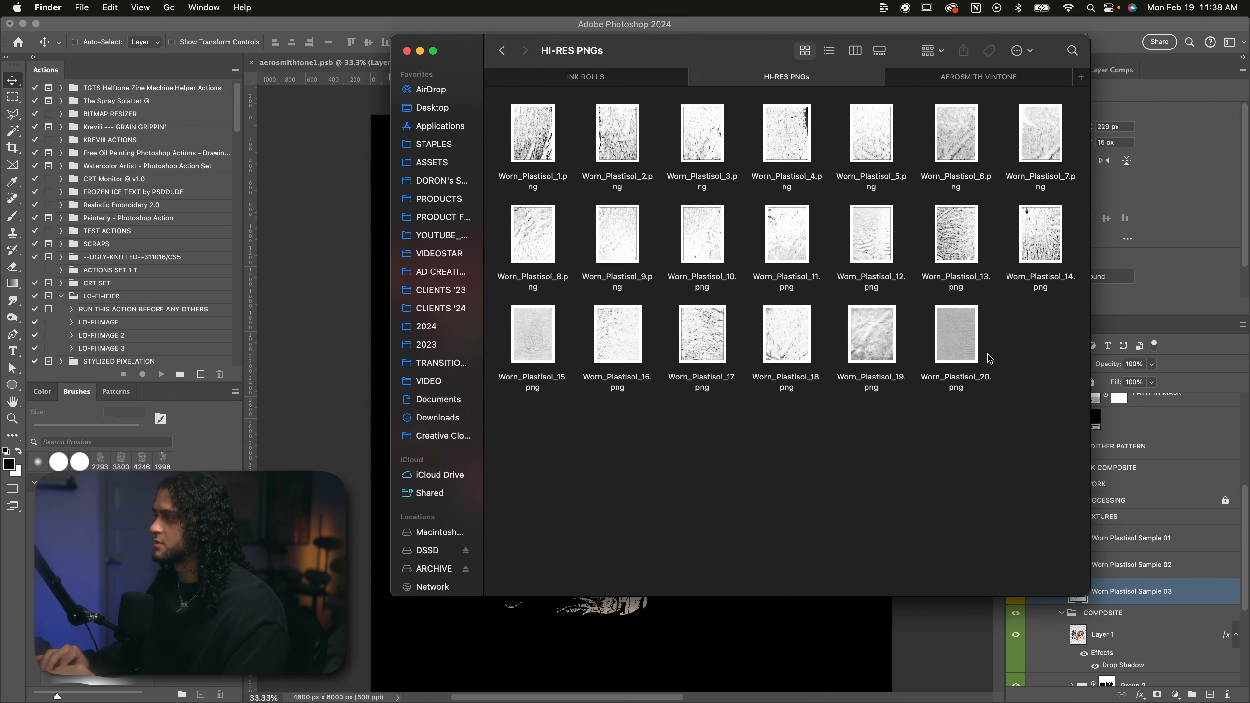
pyautogui.moveTo(1061, 454); pyautogui.dragTo(547, 125)
pyautogui.click(623, 431)
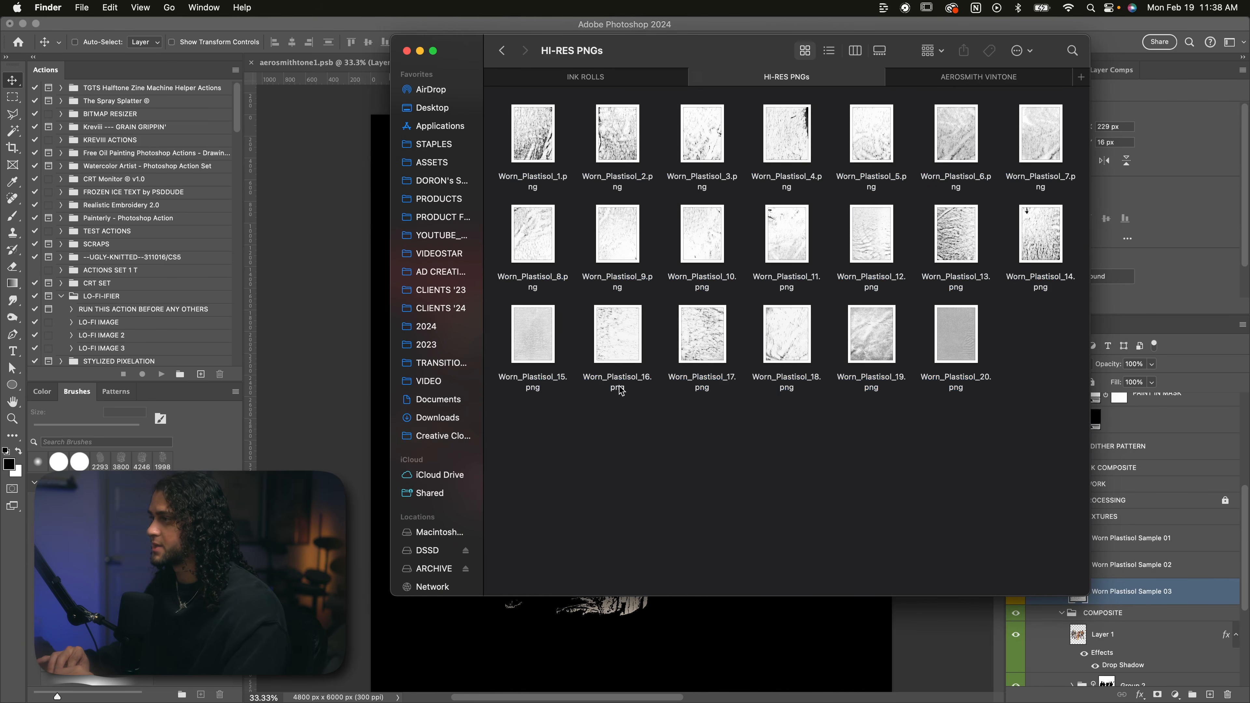
pyautogui.click(449, 249)
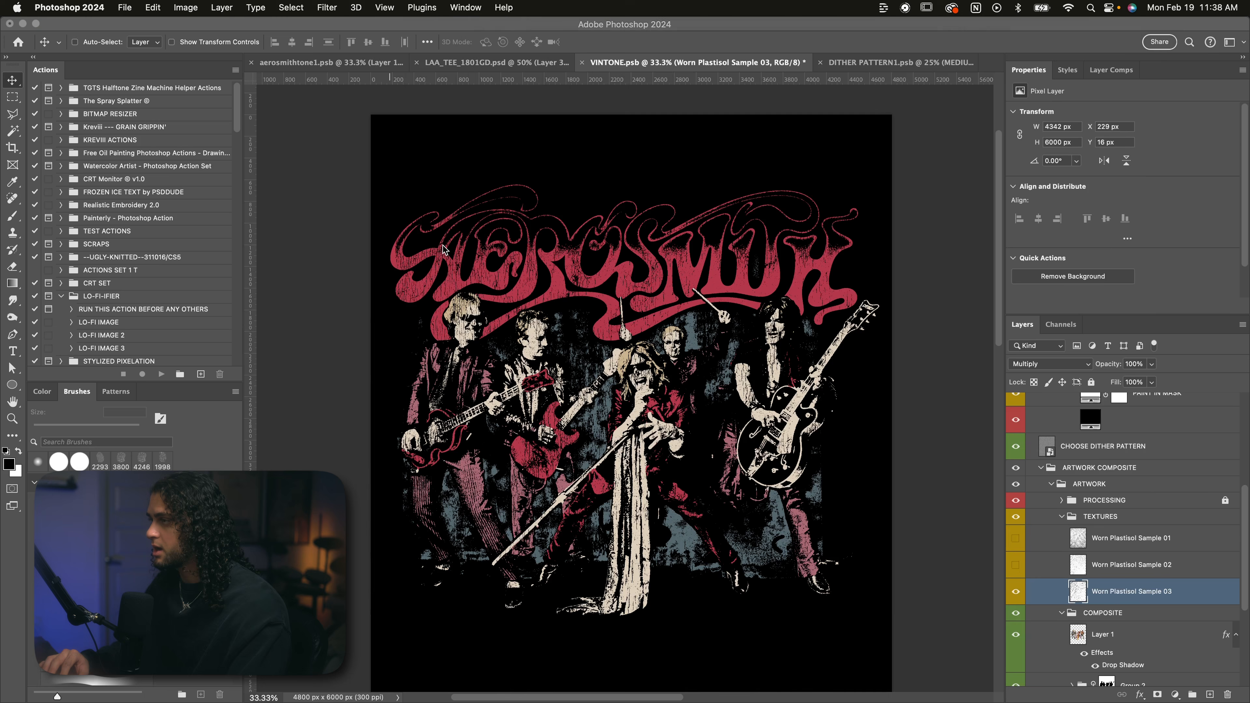
# Select the Worn Plastisol Sample 03 layer and examine how its cracked texture sits across the logo and band.
pyautogui.scroll(-2, 707, 396)
pyautogui.scroll(3, 706, 397)
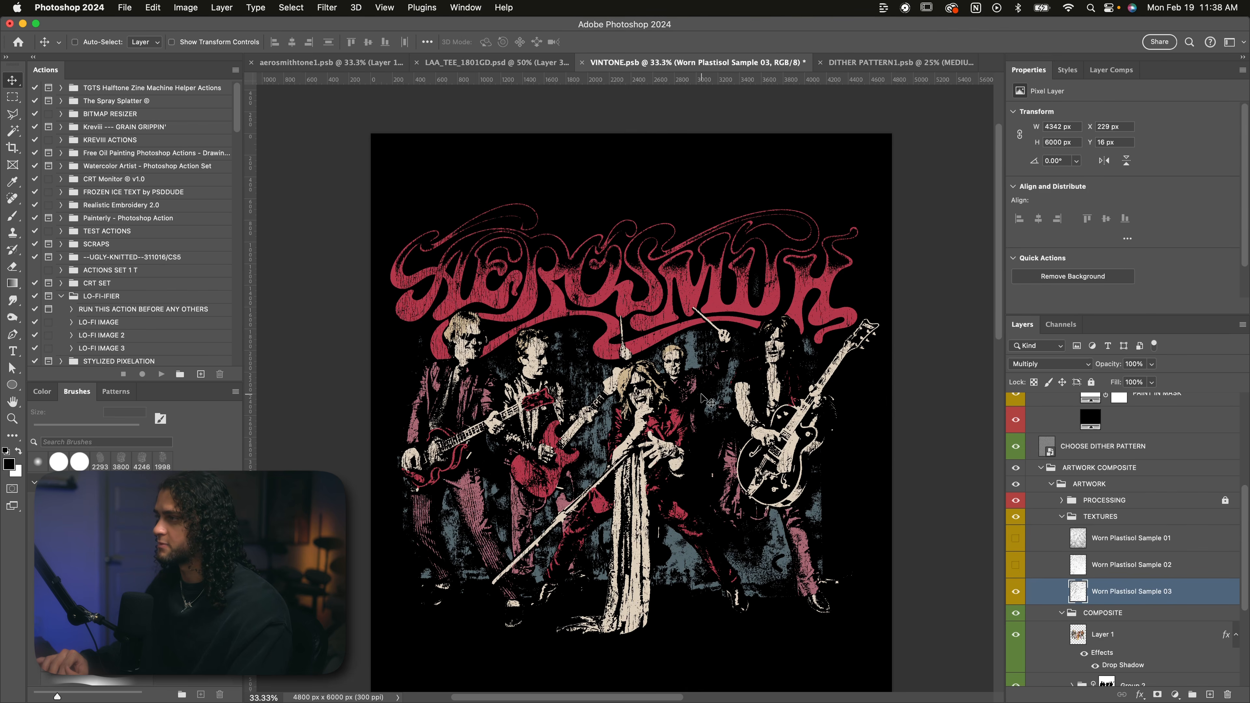
pyautogui.click(1092, 519)
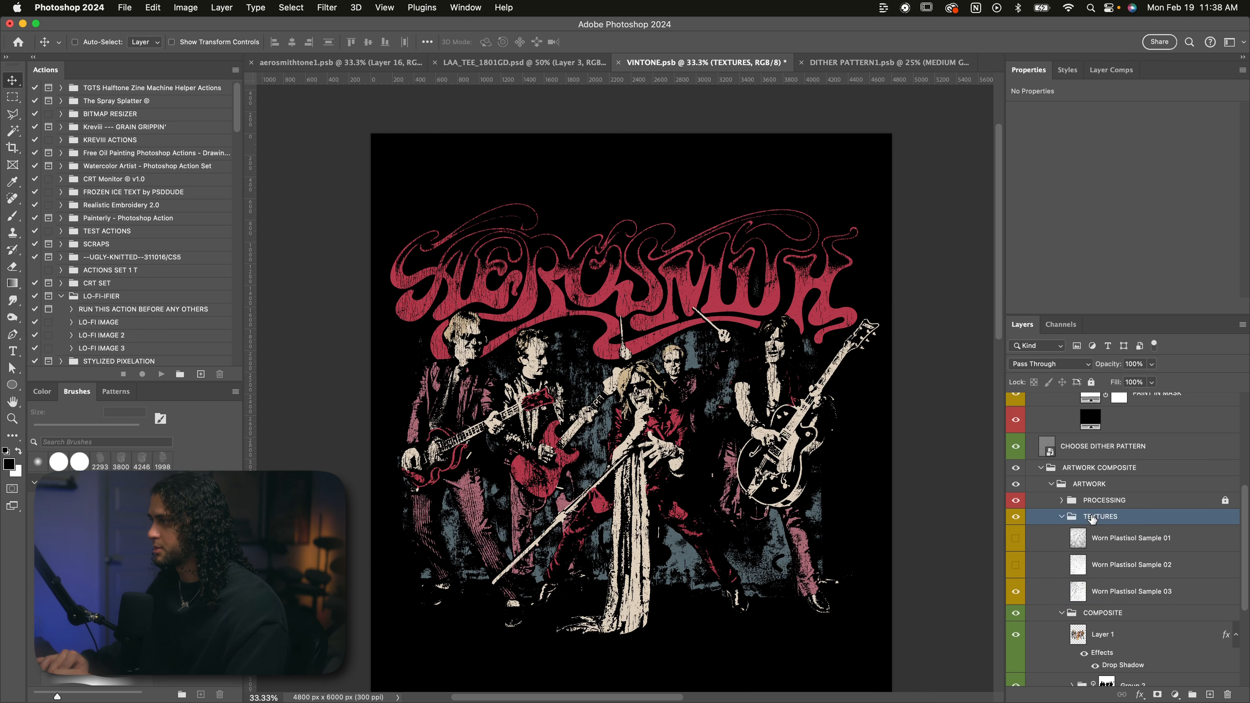
pyautogui.click(1109, 592)
pyautogui.scroll(-2, 726, 401)
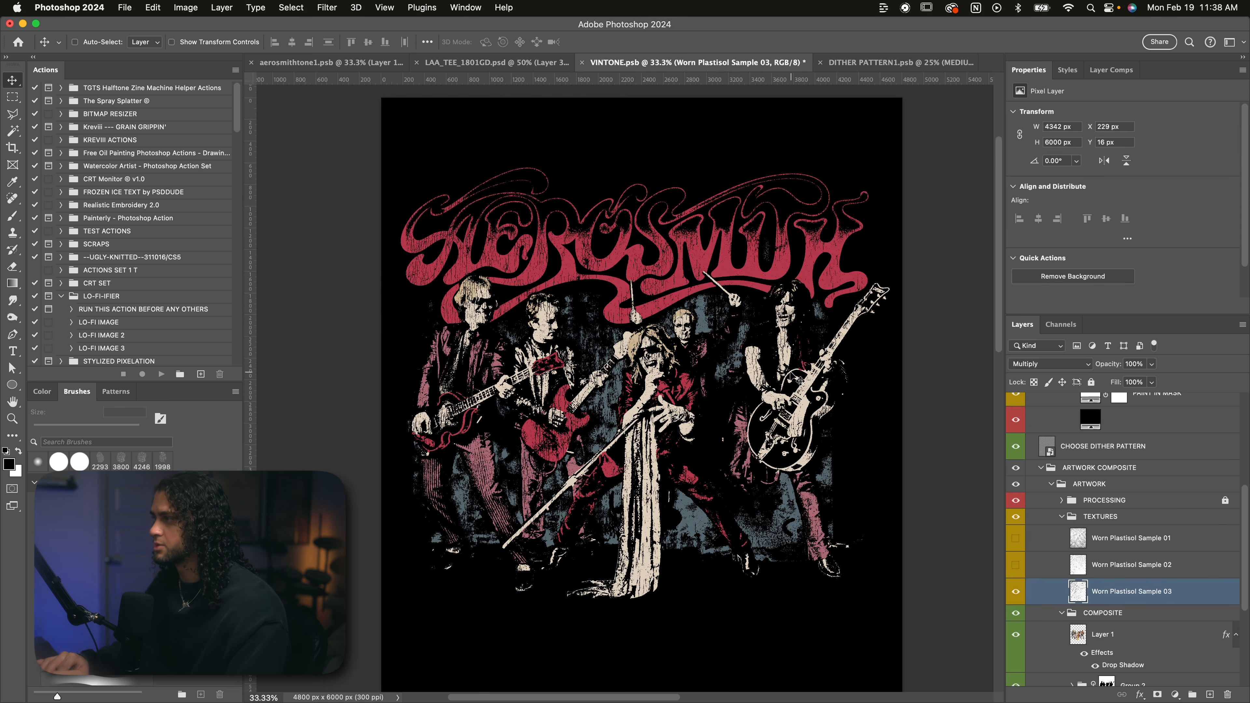
pyautogui.scroll(-1, 799, 380)
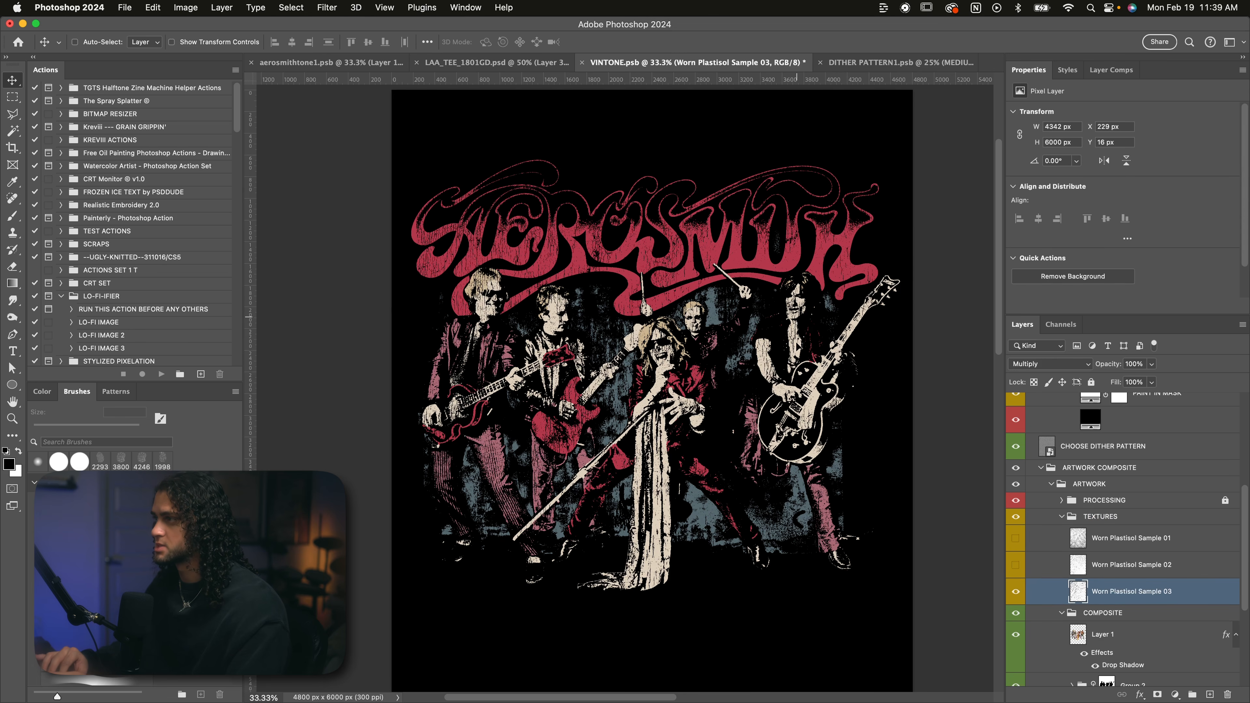
pyautogui.scroll(1, 799, 361)
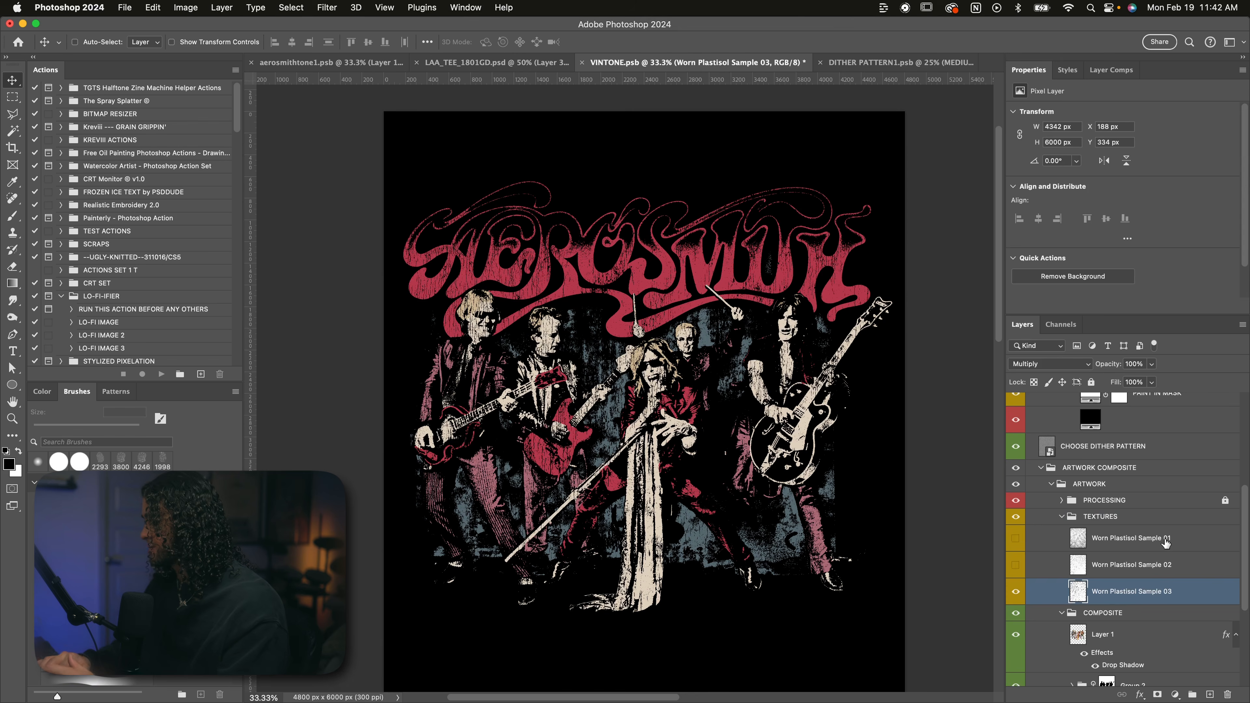
# Collapse the VINTONE group, stamp the visible artwork onto a new layer above it, and hide the group.
pyautogui.scroll(5, 1165, 542)
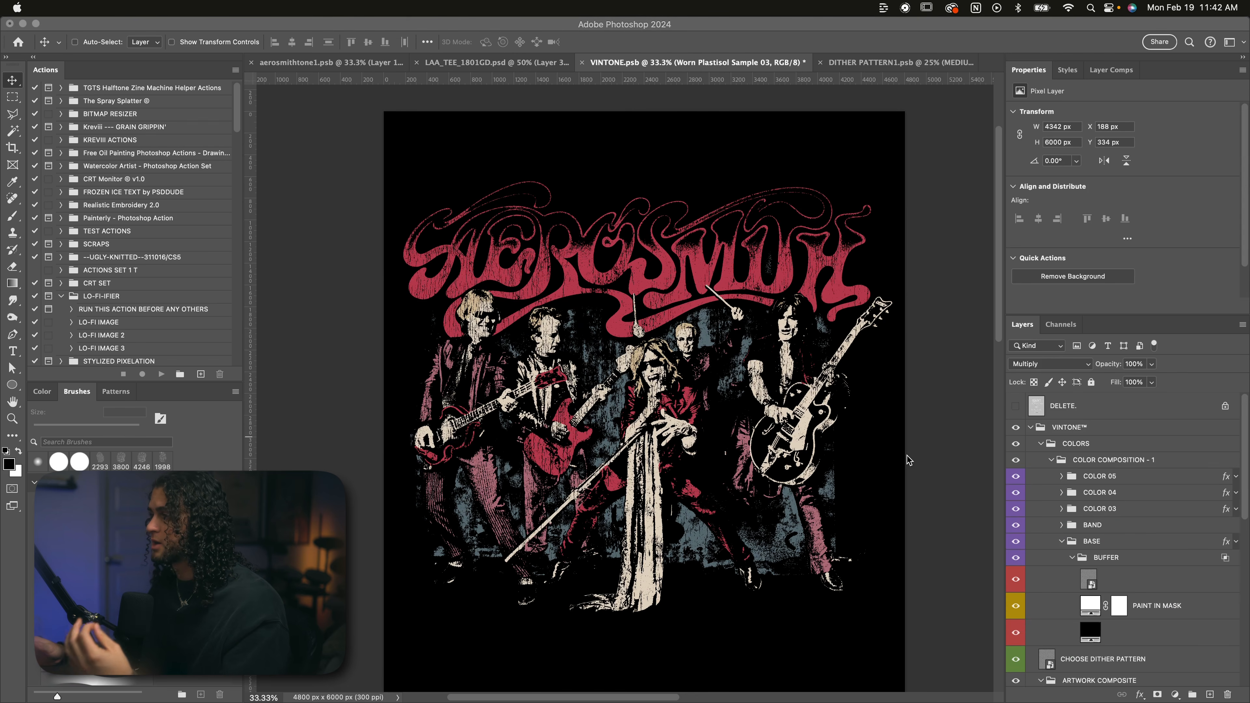
pyautogui.click(1032, 430)
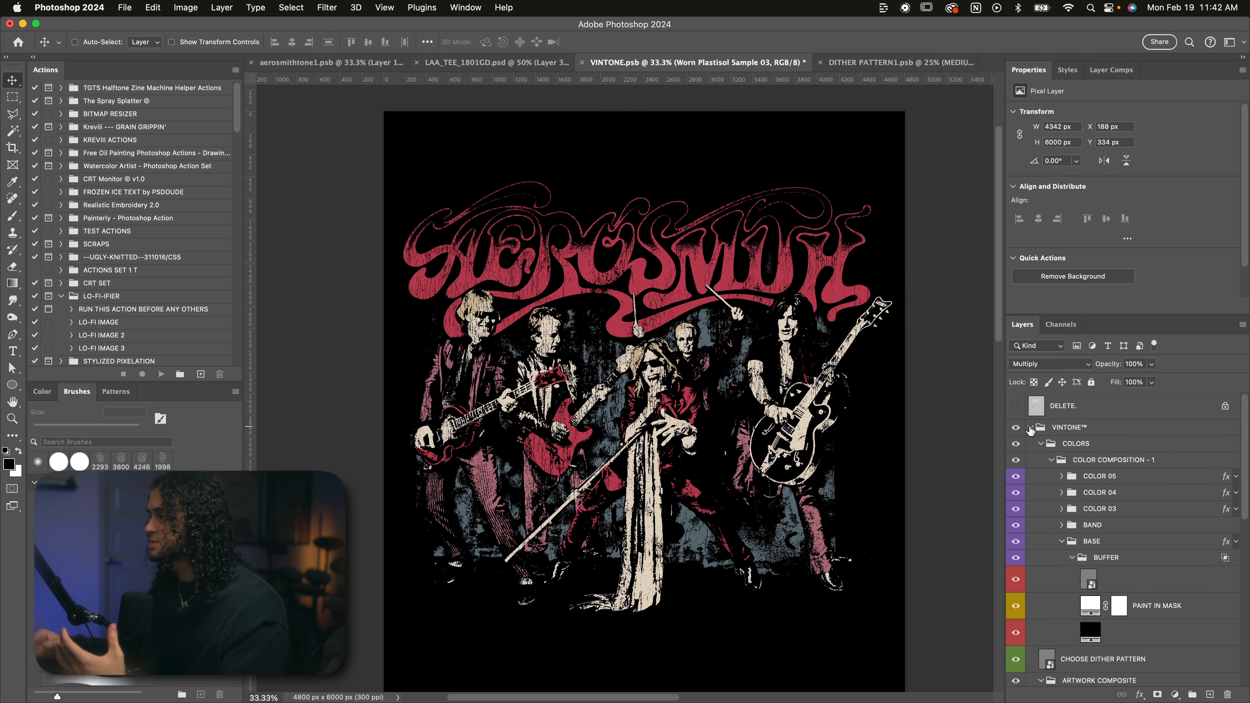
pyautogui.click(1030, 428)
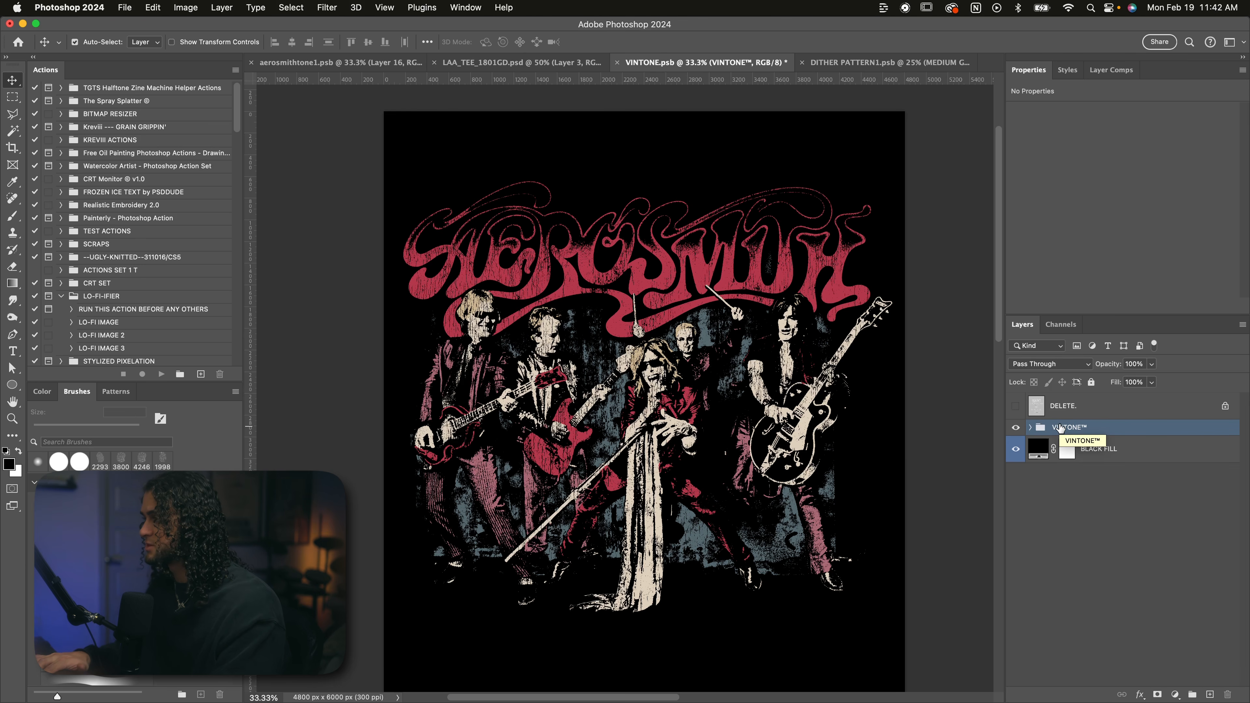
pyautogui.press('super+alt+shift+e')
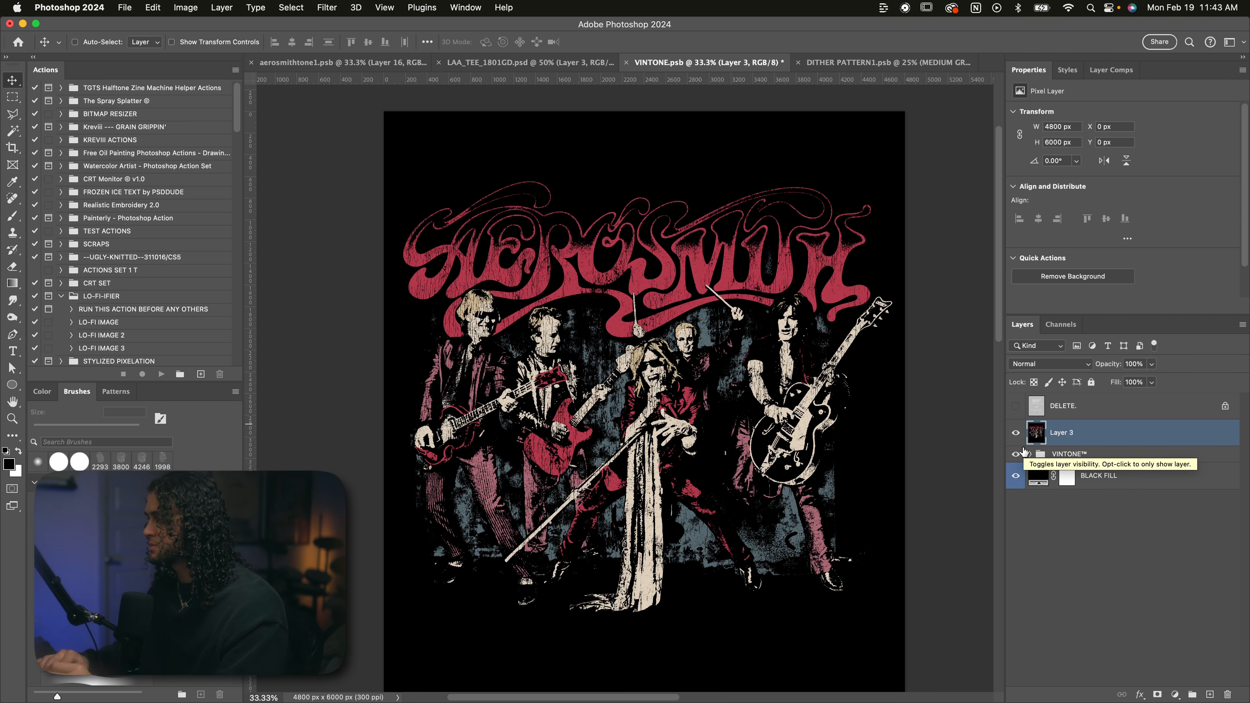
pyautogui.click(1016, 456)
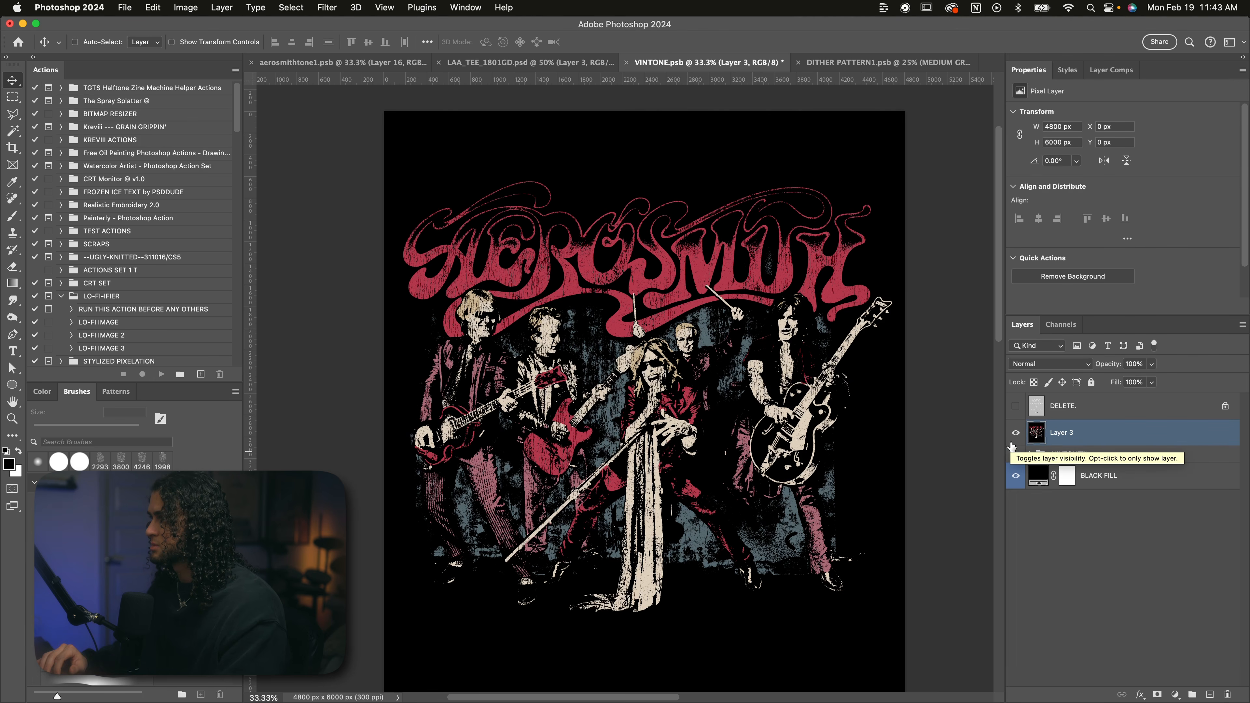
# Select all the black in the merged artwork layer with the Magic Wand, delete it, and deselect.
pyautogui.scroll(2, 837, 423)
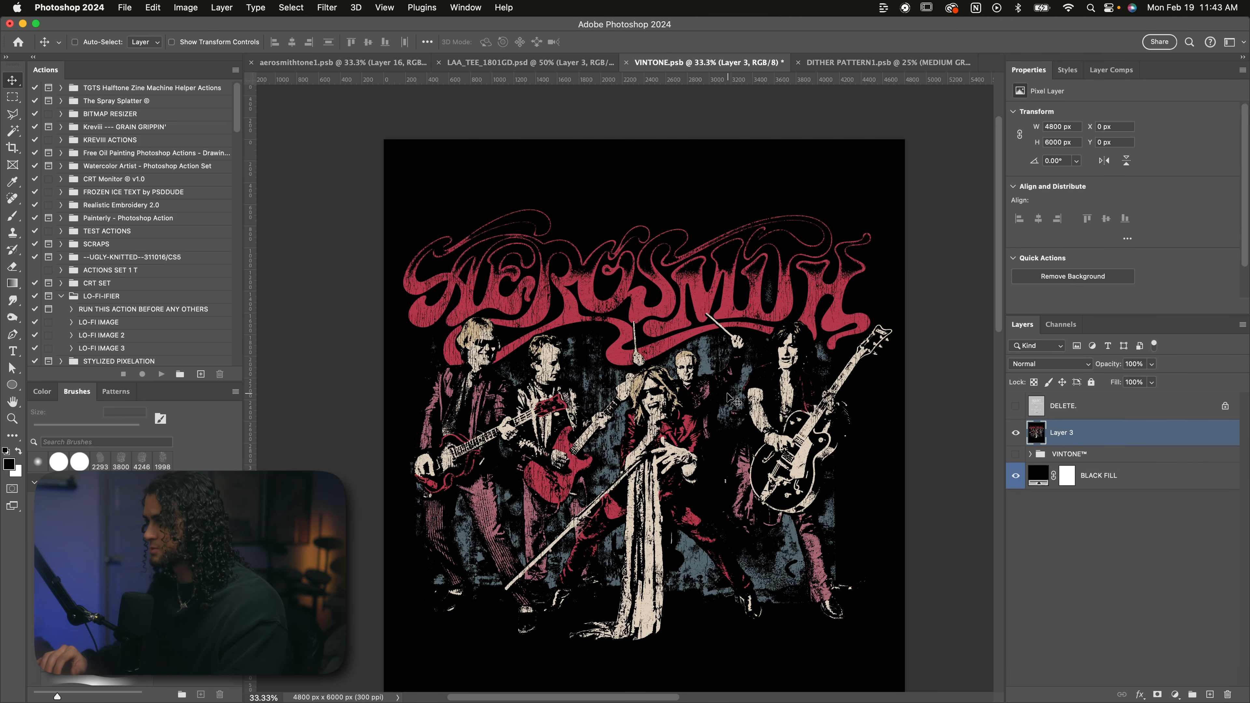
pyautogui.press('w')
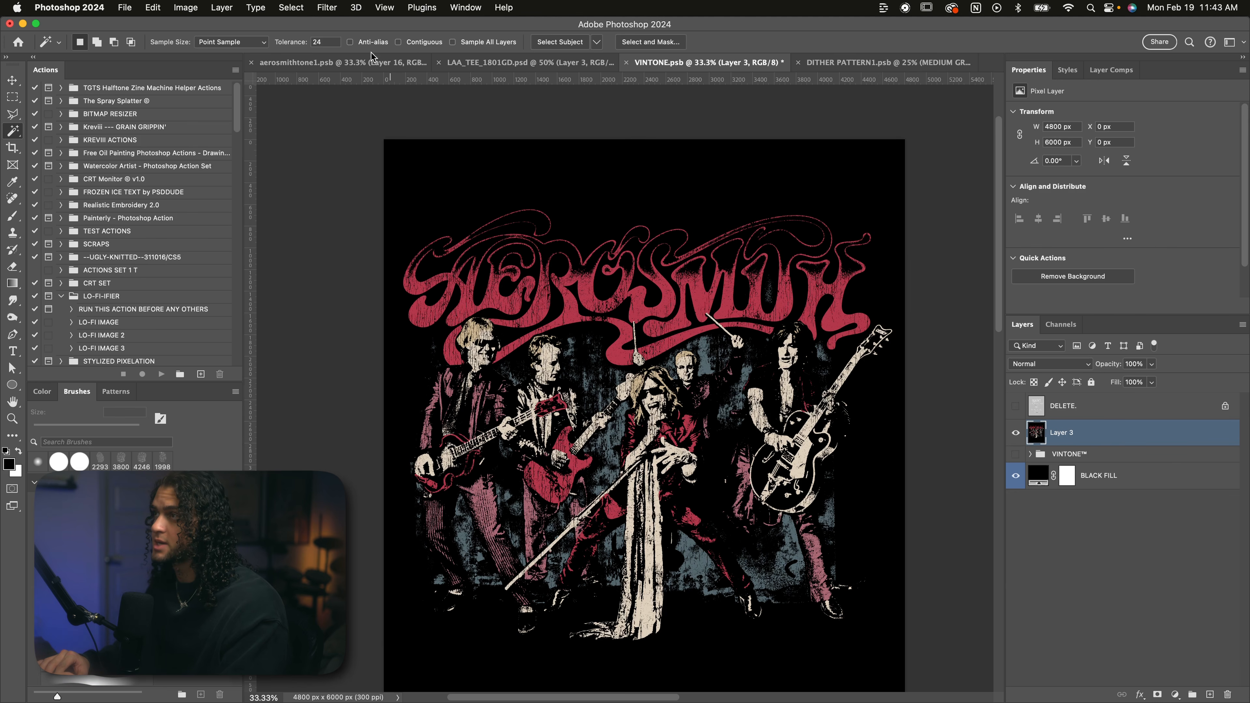
pyautogui.click(709, 205)
pyautogui.scroll(-3, 711, 209)
pyautogui.press('Delete')
pyautogui.press('super+d')
pyautogui.press('v')
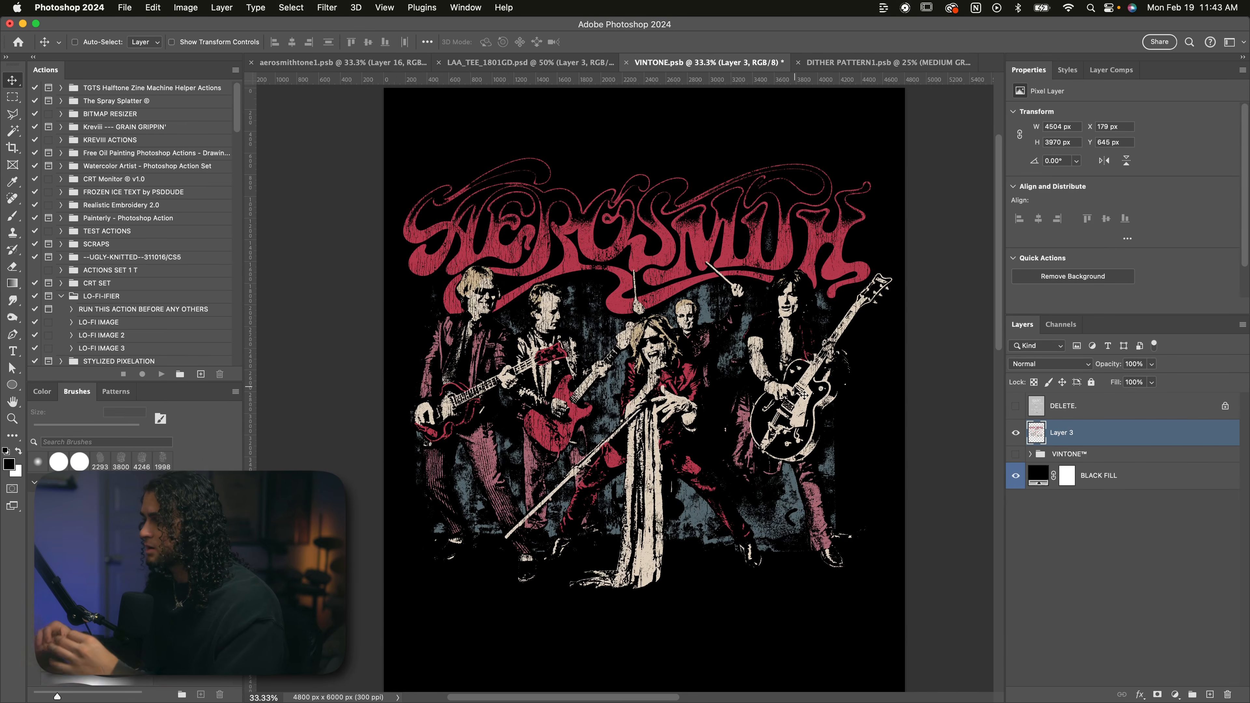
# Select the bright red ink with the Magic Wand, cut it to its own layer, and check it by toggling visibility.
pyautogui.press('super+equal')
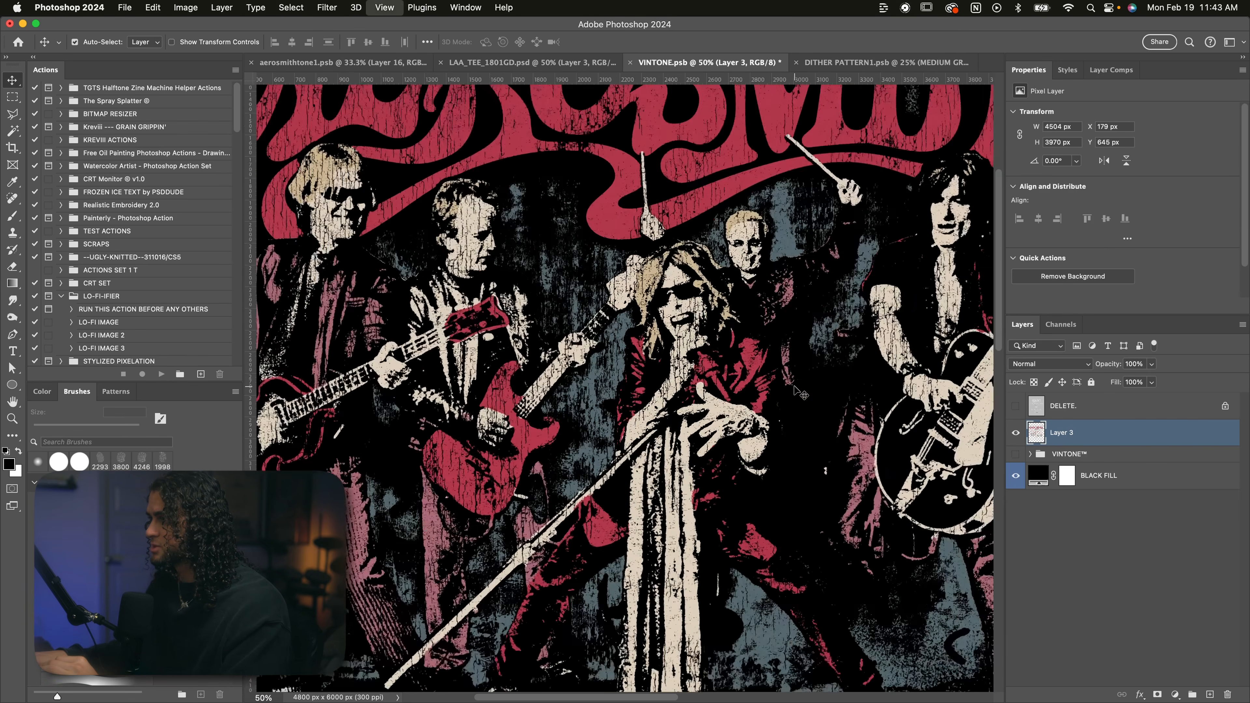
pyautogui.press('super+equal')
pyautogui.press('super+equal')
pyautogui.press('super+equal')
pyautogui.press('super+equal')
pyautogui.press('w')
pyautogui.click(524, 278)
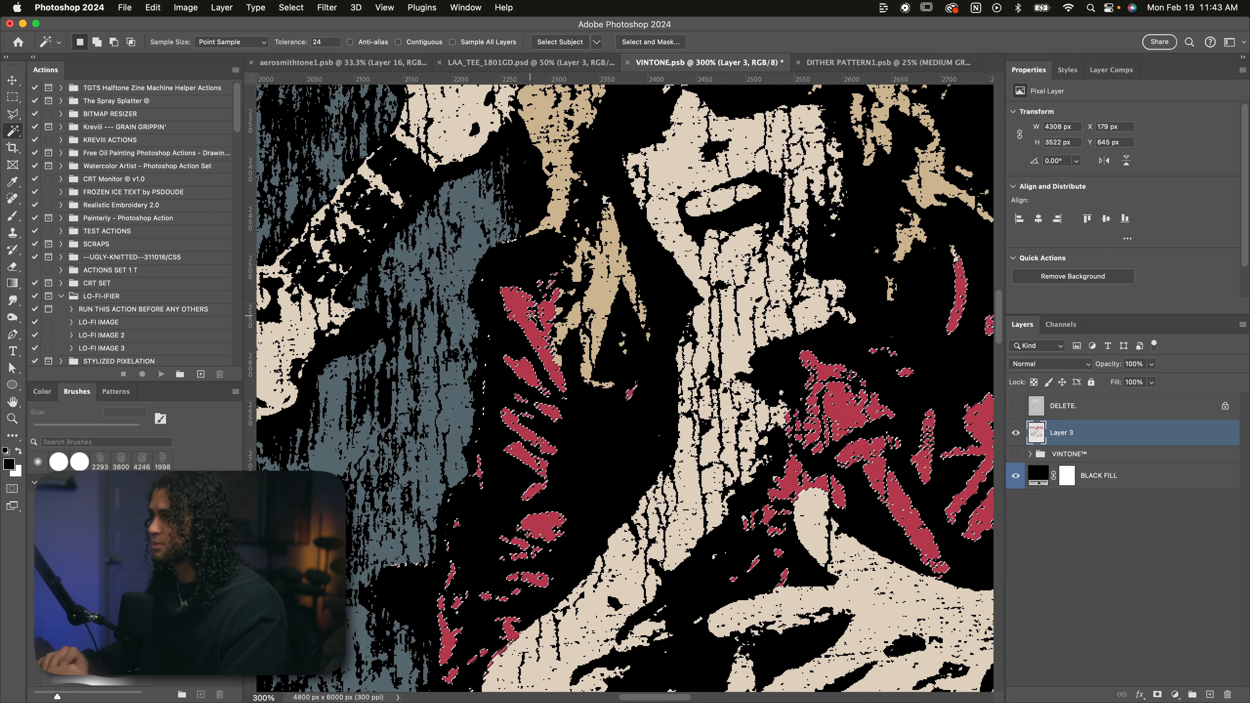
pyautogui.scroll(3, 532, 323)
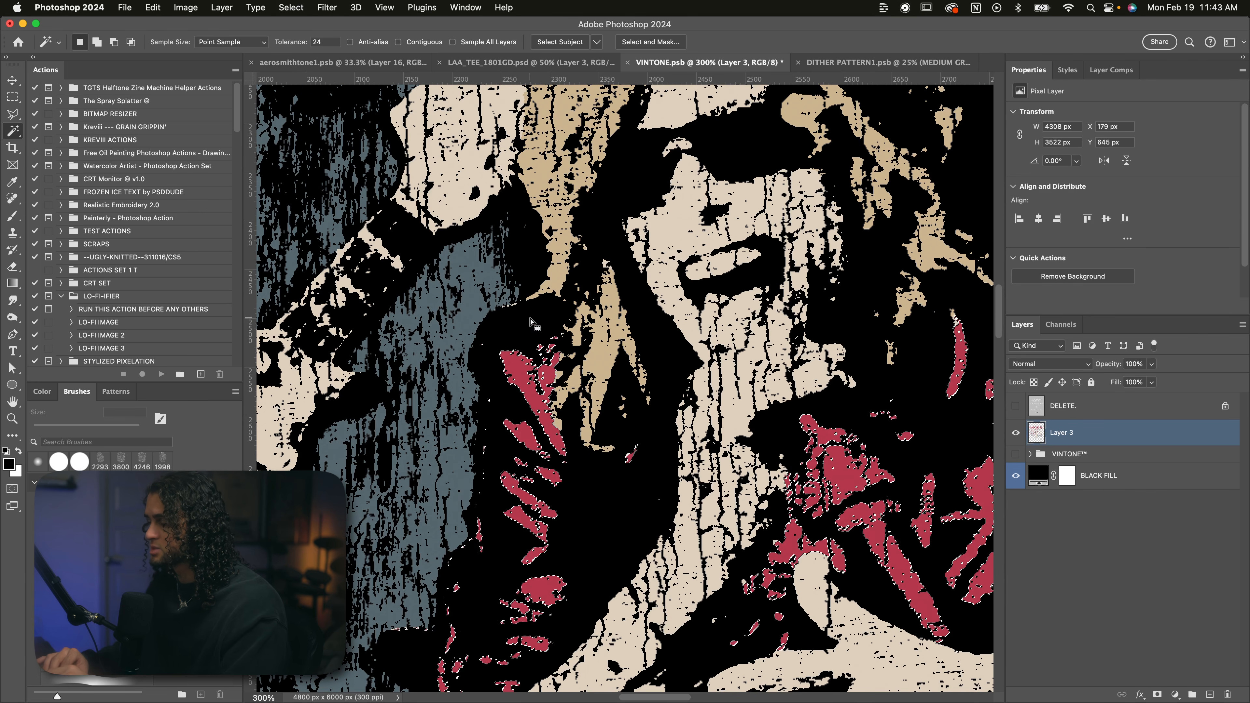
pyautogui.rightClick(526, 357)
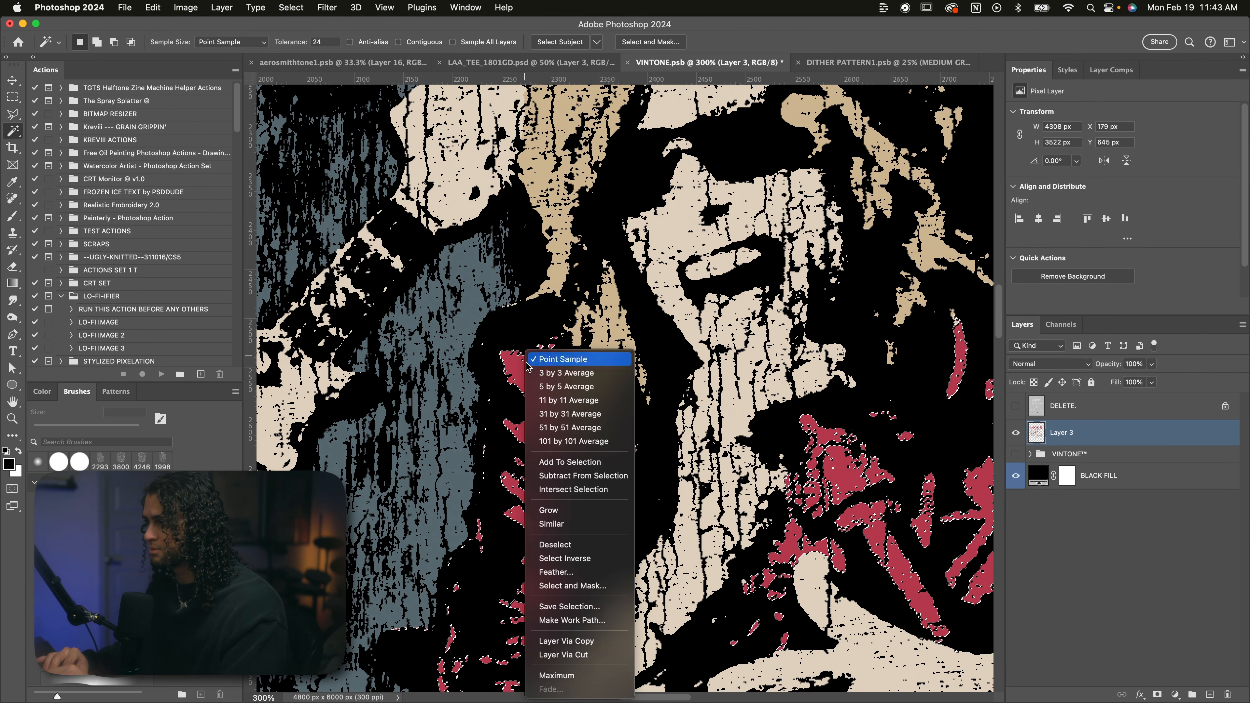
pyautogui.click(571, 655)
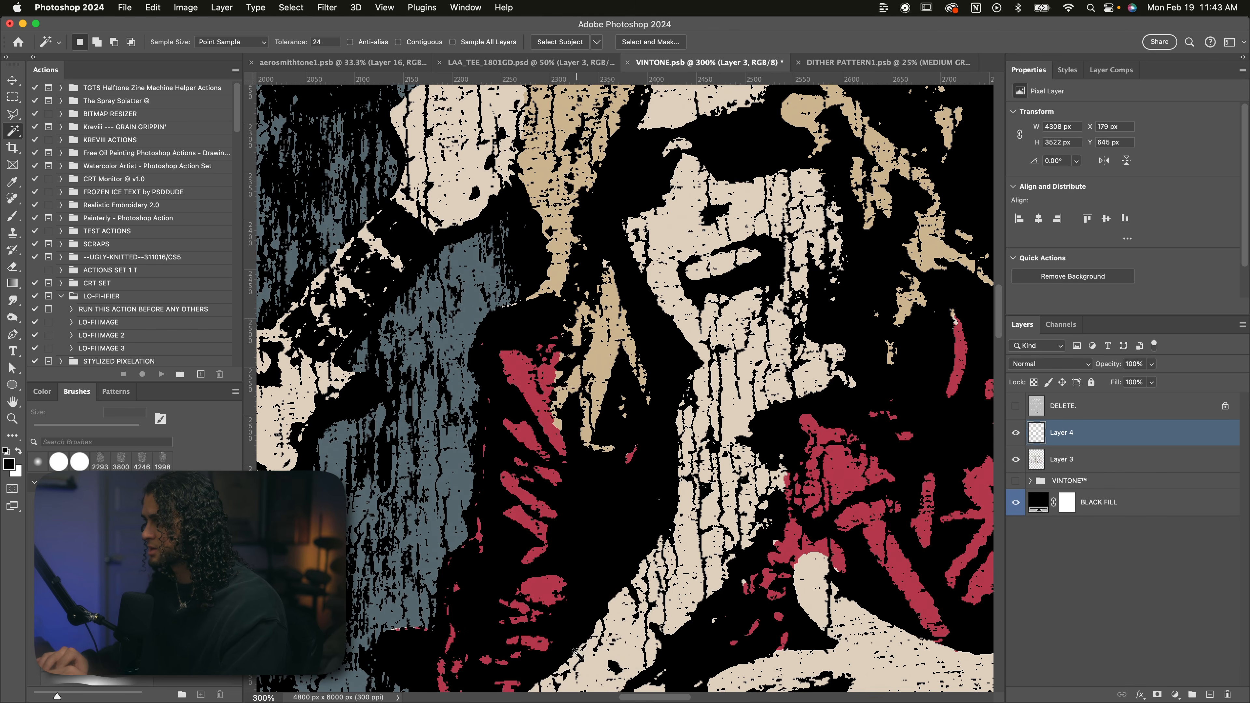
pyautogui.click(1015, 433)
pyautogui.click(1015, 433)
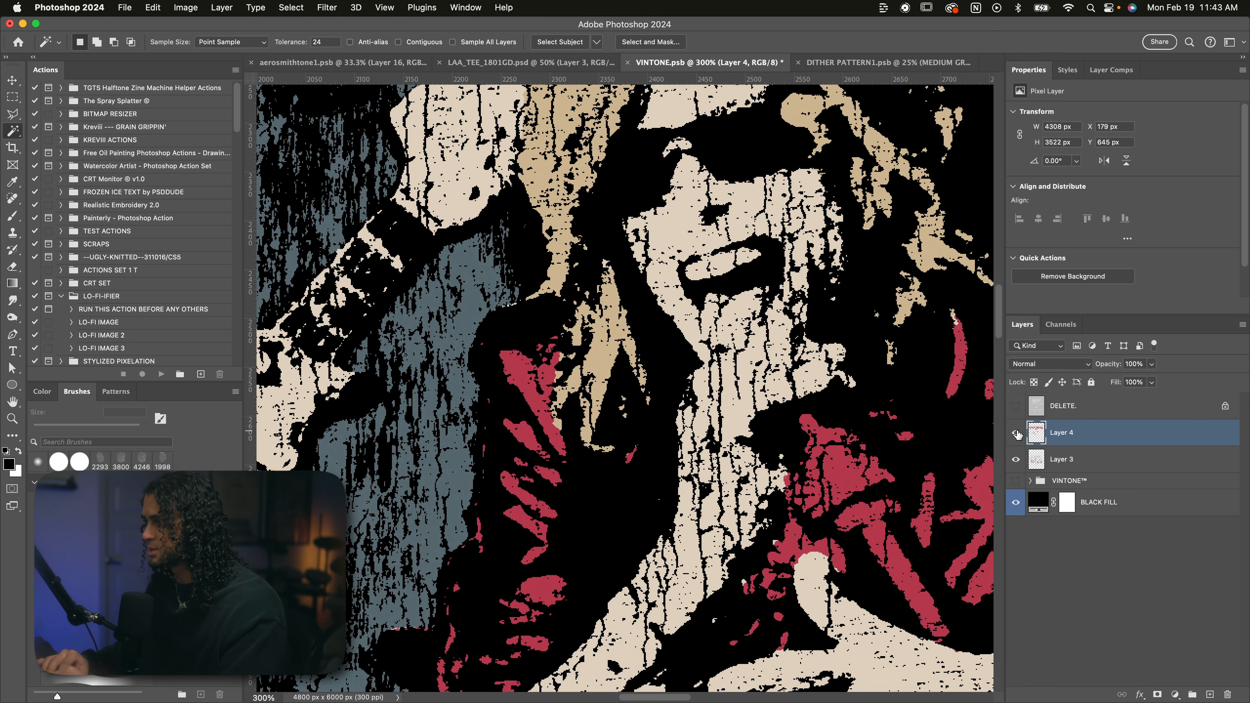
# Select the muted blue ink on Layer 3 with the Magic Wand and cut it to its own layer.
pyautogui.click(1063, 459)
pyautogui.hscroll(-10, 599, 373)
pyautogui.scroll(-5, 599, 373)
pyautogui.hscroll(4, 599, 373)
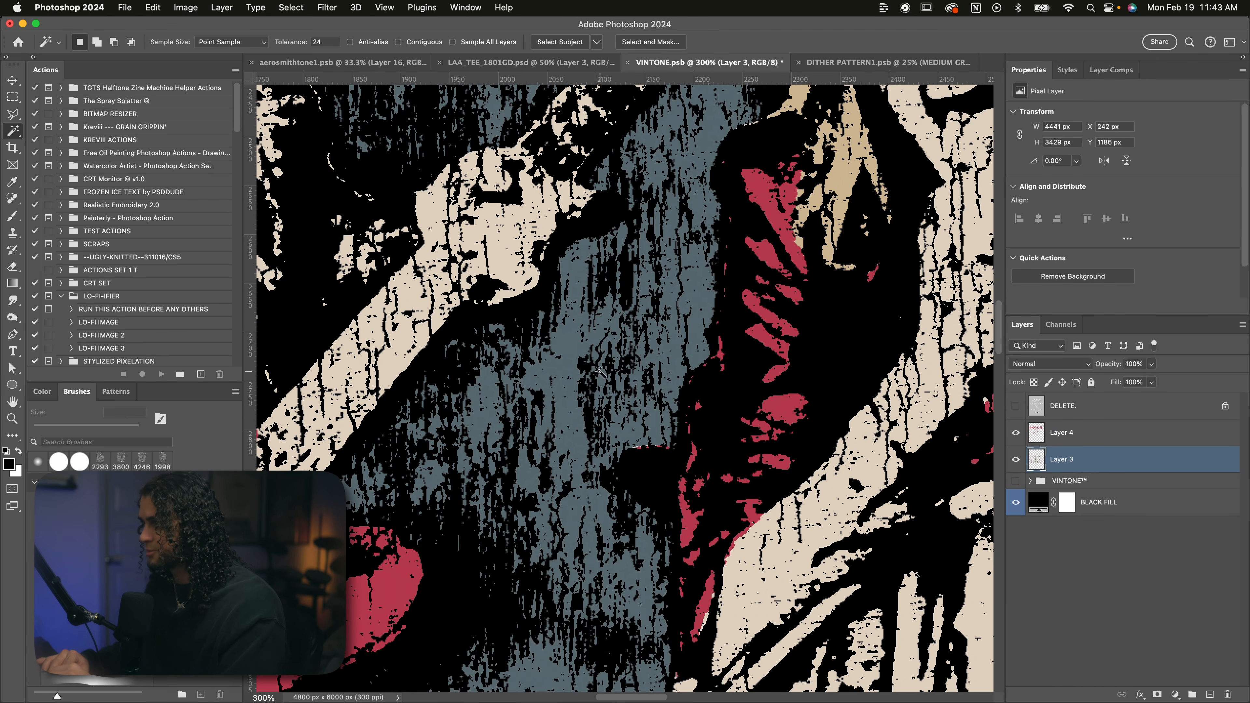
pyautogui.click(569, 348)
pyautogui.rightClick(569, 348)
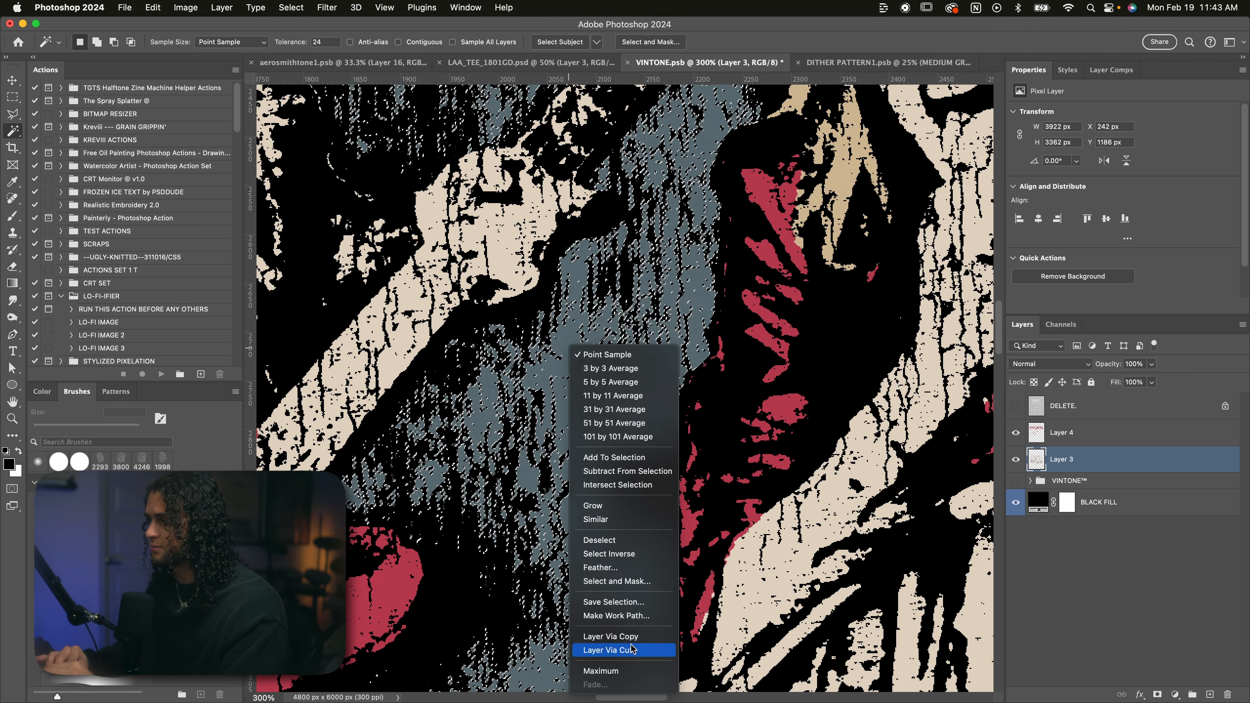
pyautogui.click(588, 636)
pyautogui.press('super+minus')
pyautogui.press('super+minus')
pyautogui.press('super+minus')
pyautogui.press('super+minus')
pyautogui.press('super+minus')
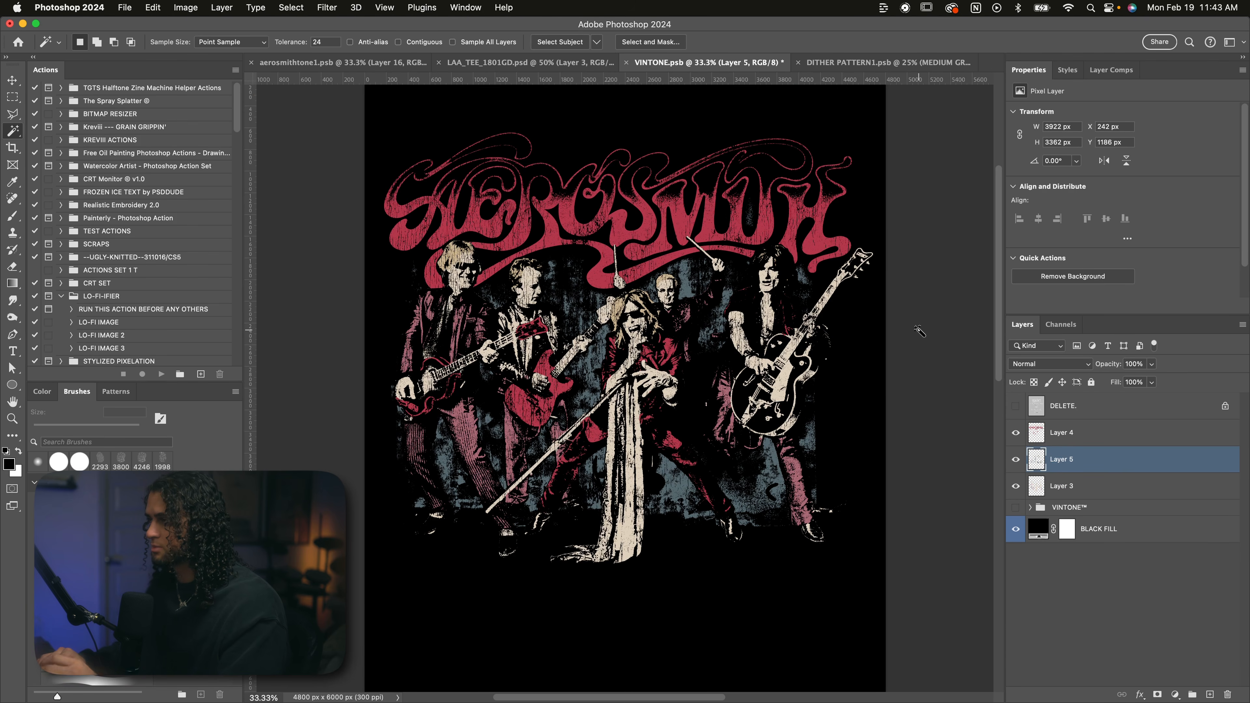
# Convert Layer 4, Layer 5 and Layer 3 into one smart object and open its contents.
pyautogui.click(1059, 441)
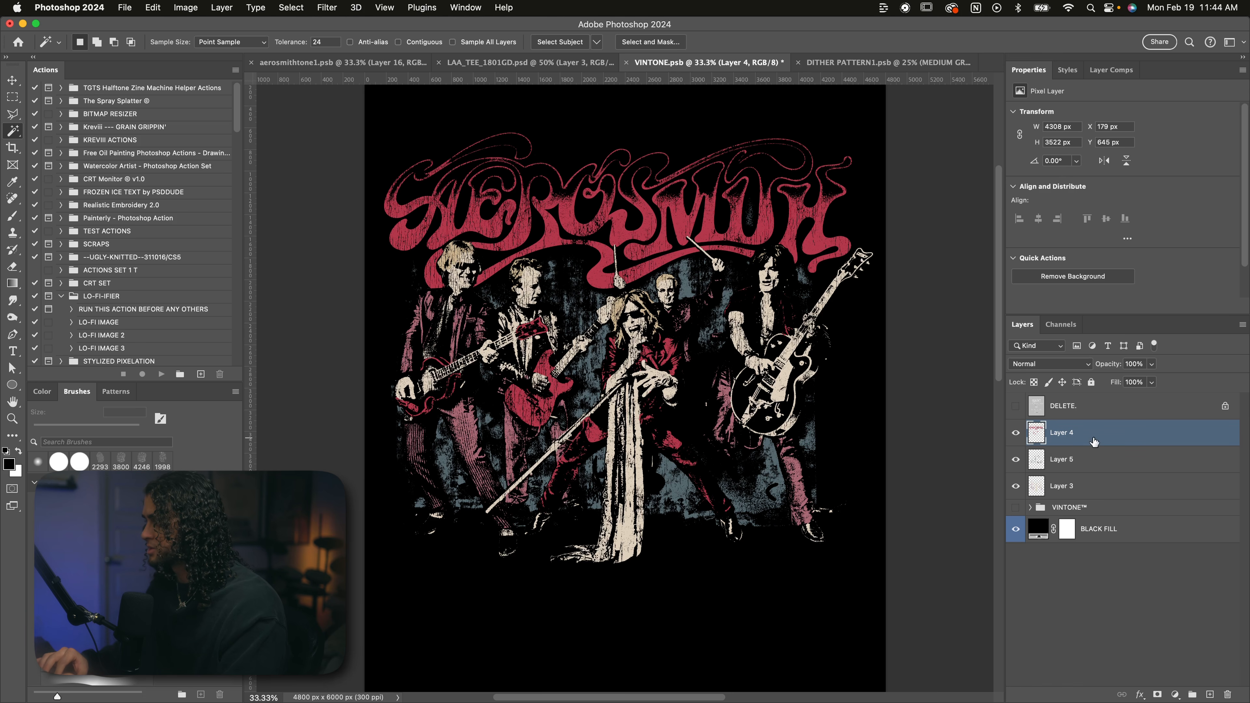
pyautogui.click(1083, 405)
pyautogui.click(1087, 433)
pyautogui.keyDown('shift'); pyautogui.click(1087, 487); pyautogui.keyUp('shift')
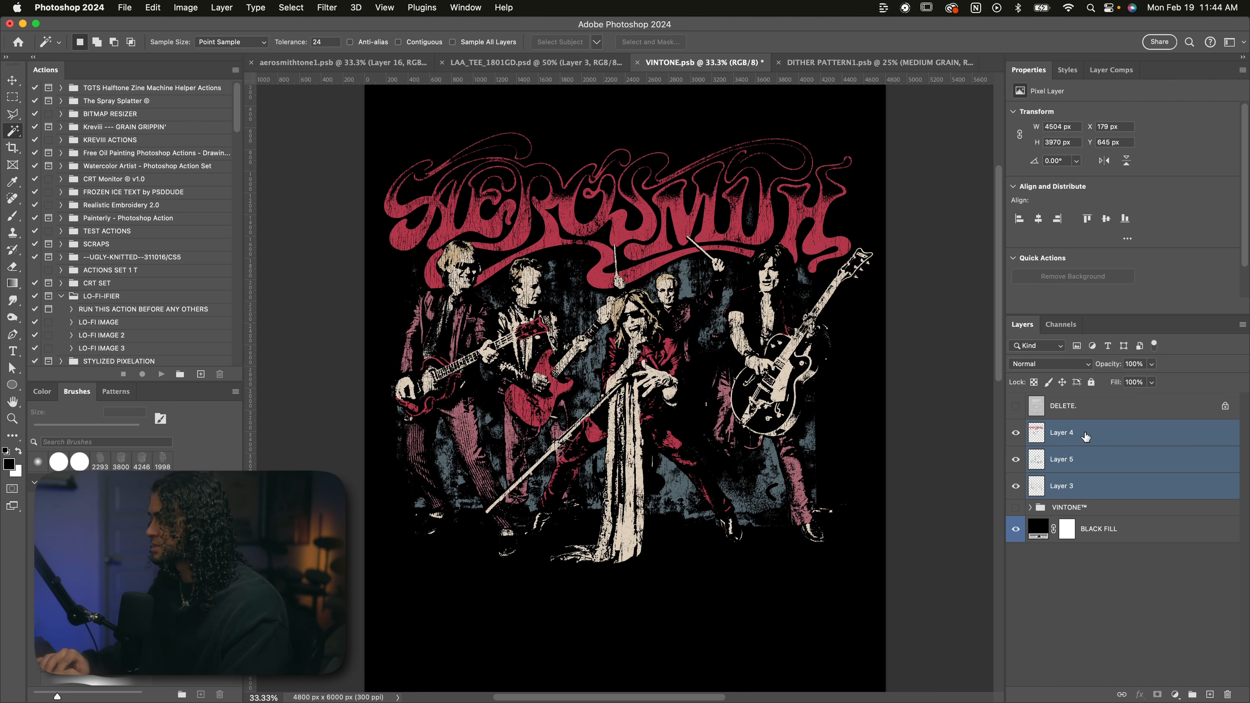
pyautogui.rightClick(1086, 434)
pyautogui.click(1133, 291)
pyautogui.doubleClick(1038, 433)
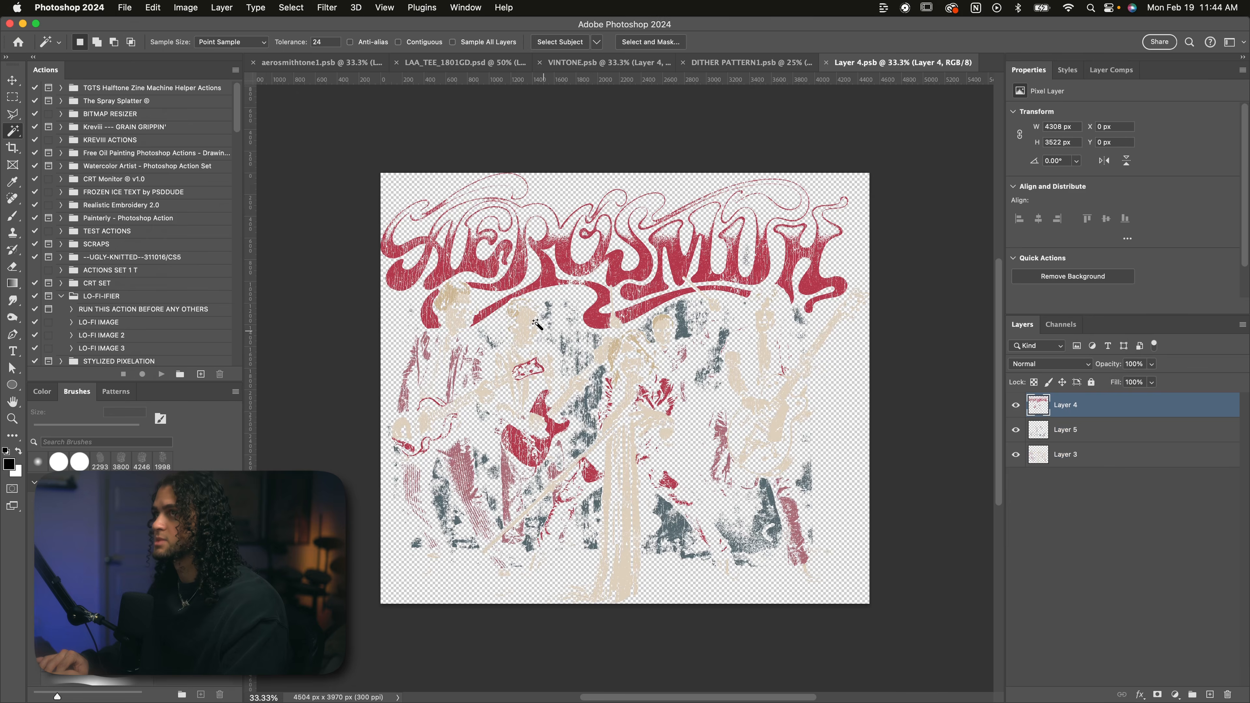
# Inspect the separated inks at 100% by toggling the red and blue layers, restore both, then save and close the smart object.
pyautogui.click(124, 7)
pyautogui.click(527, 308)
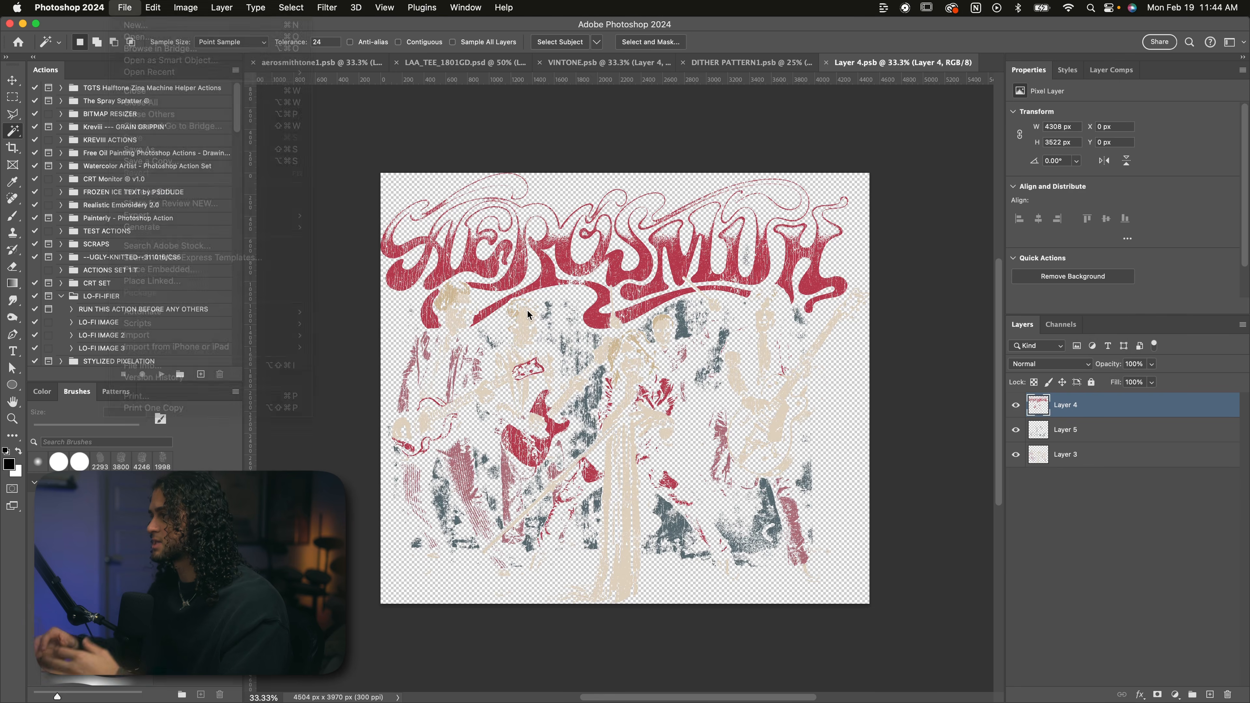
pyautogui.press('v')
pyautogui.press('super+1')
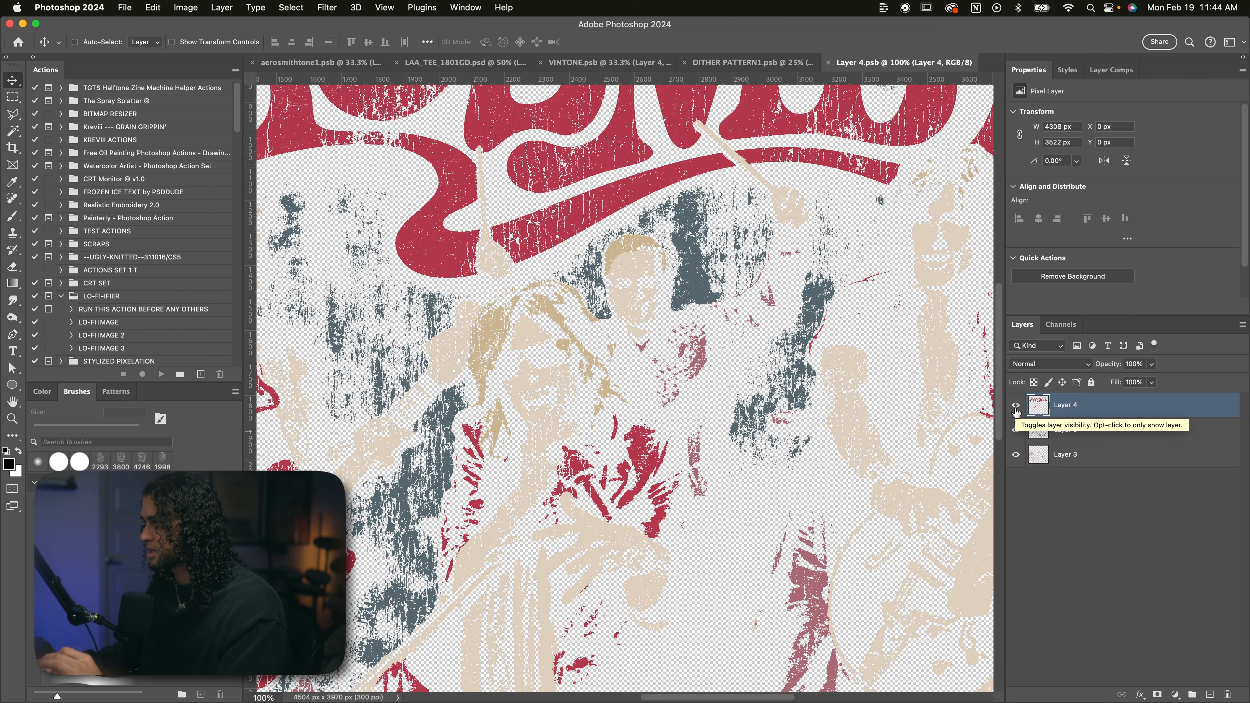
pyautogui.click(1015, 409)
pyautogui.click(1016, 430)
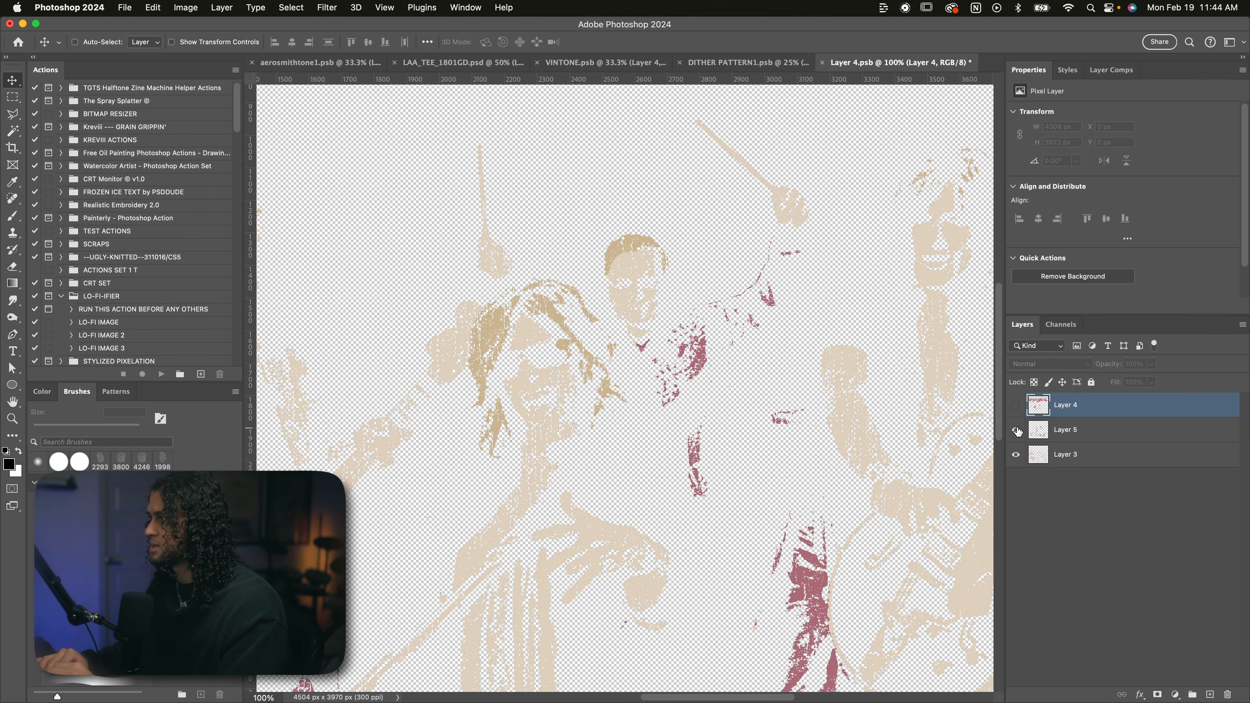
pyautogui.click(1016, 430)
pyautogui.click(1015, 406)
pyautogui.press('super+s')
pyautogui.press('super+w')
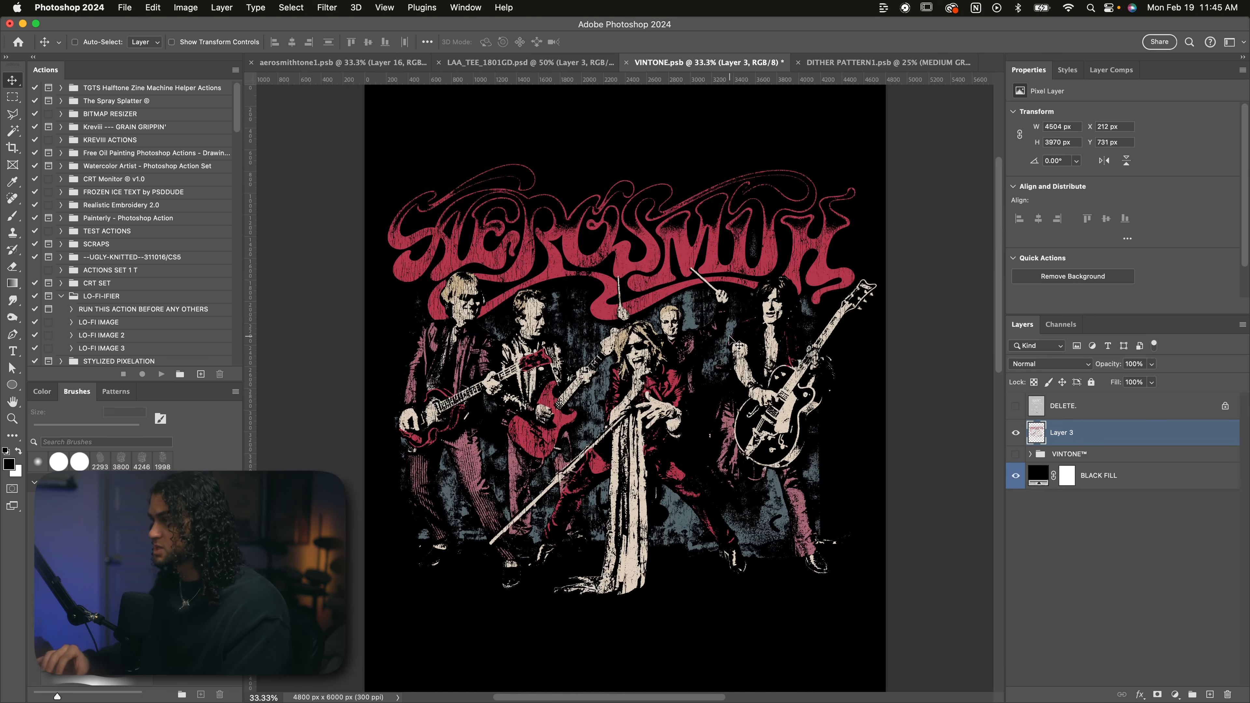
# Reposition the merged artwork layer on the black background.
pyautogui.moveTo(738, 344); pyautogui.dragTo(655, 279)
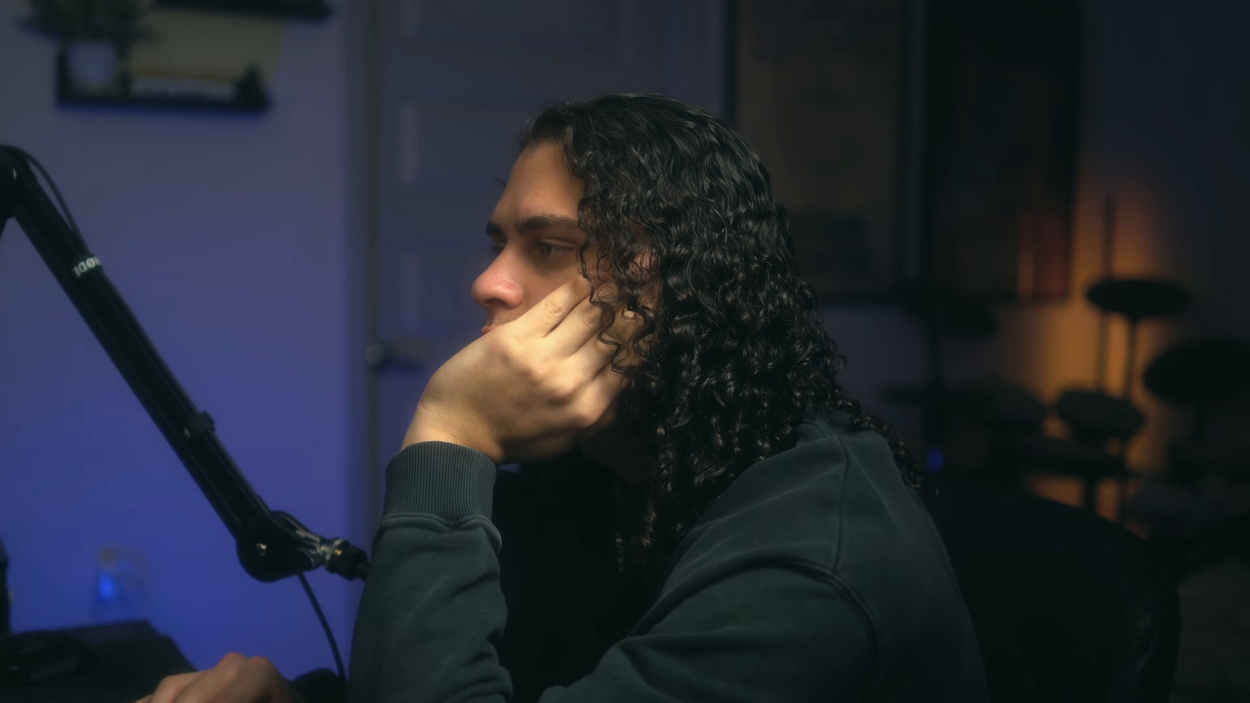